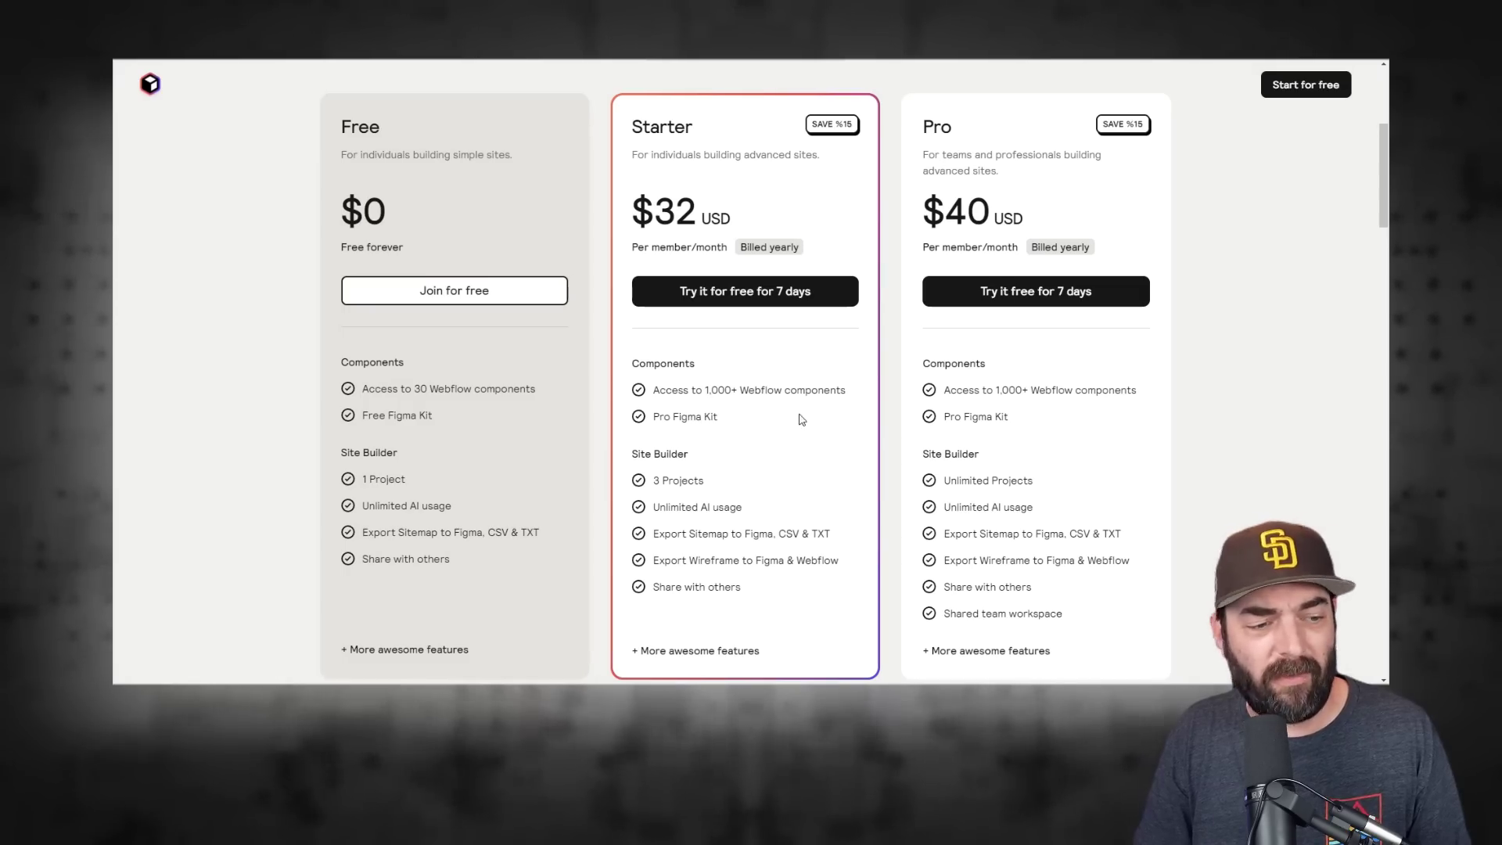
# Review the drone-review sitemap prompt set to 5–10 pages in English (US)
pyautogui.scroll(5, 978, 258)
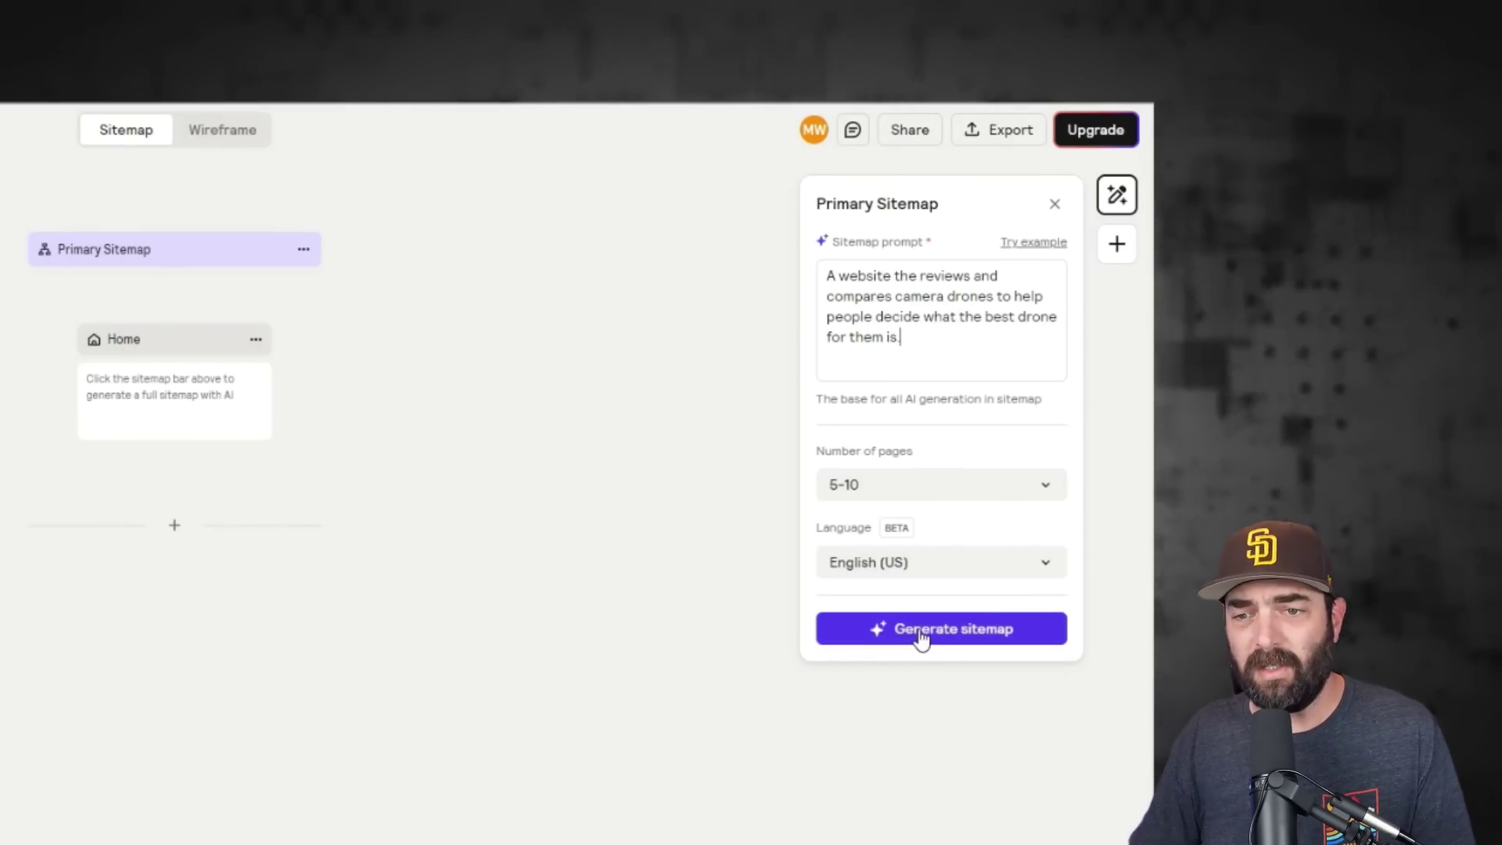
# Generate the sitemap and look over the Home sections and child pages
pyautogui.click(922, 638)
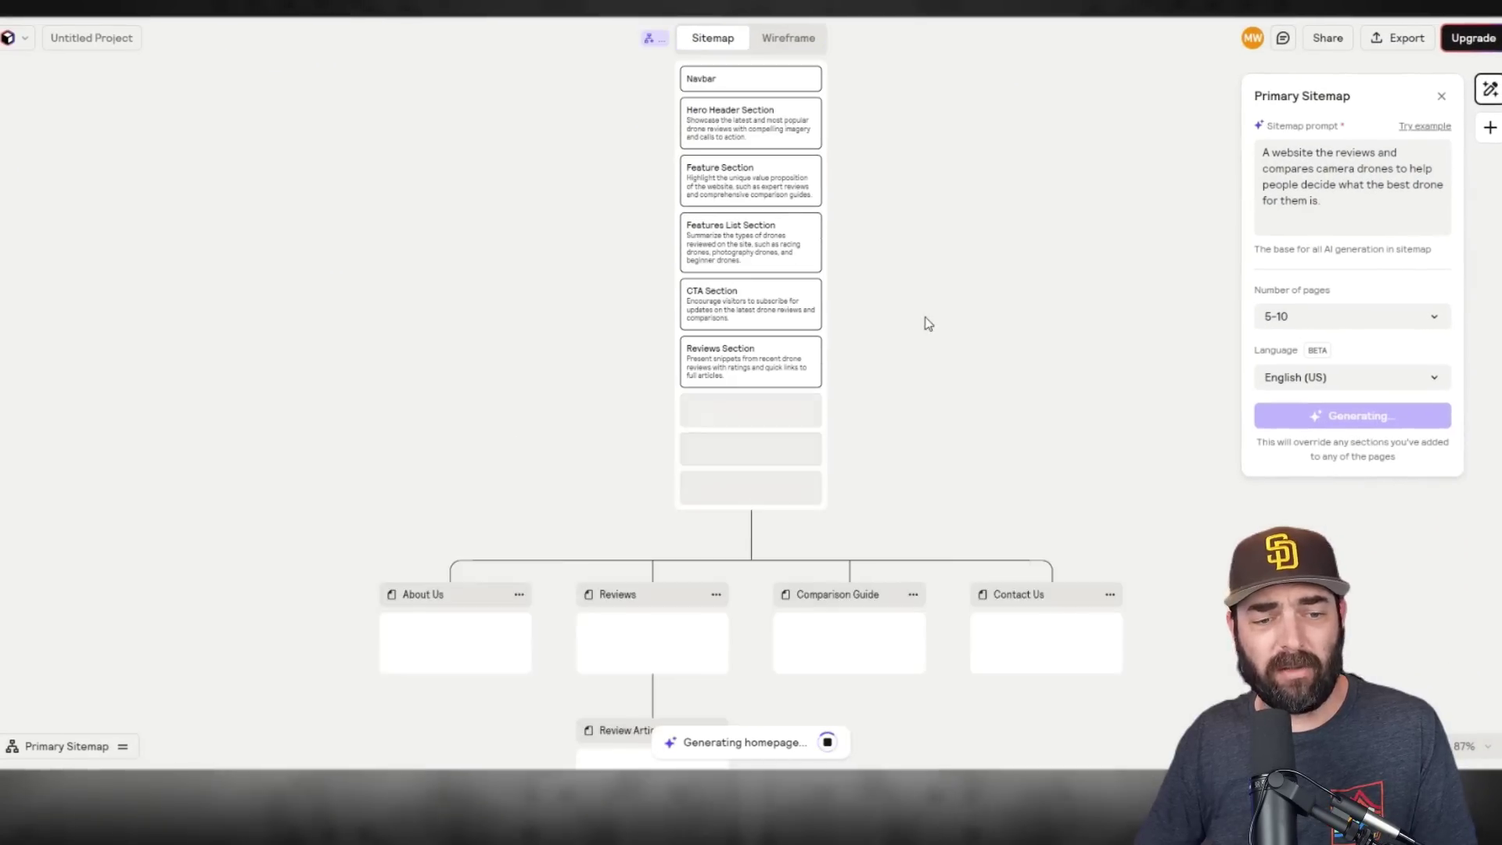
pyautogui.scroll(-4, 1016, 375)
pyautogui.scroll(5, 999, 406)
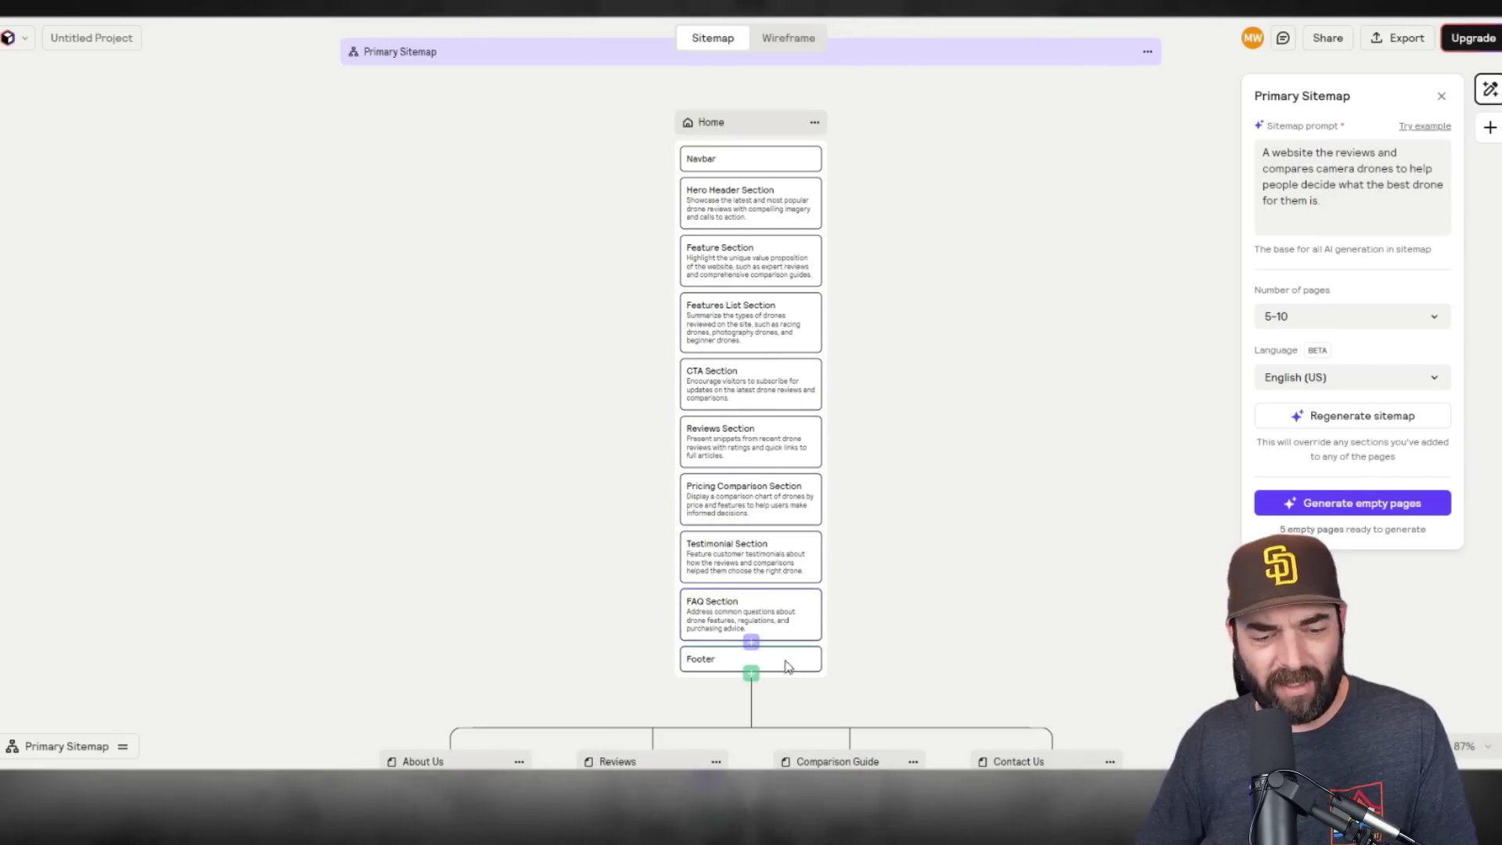
pyautogui.scroll(-5, 975, 614)
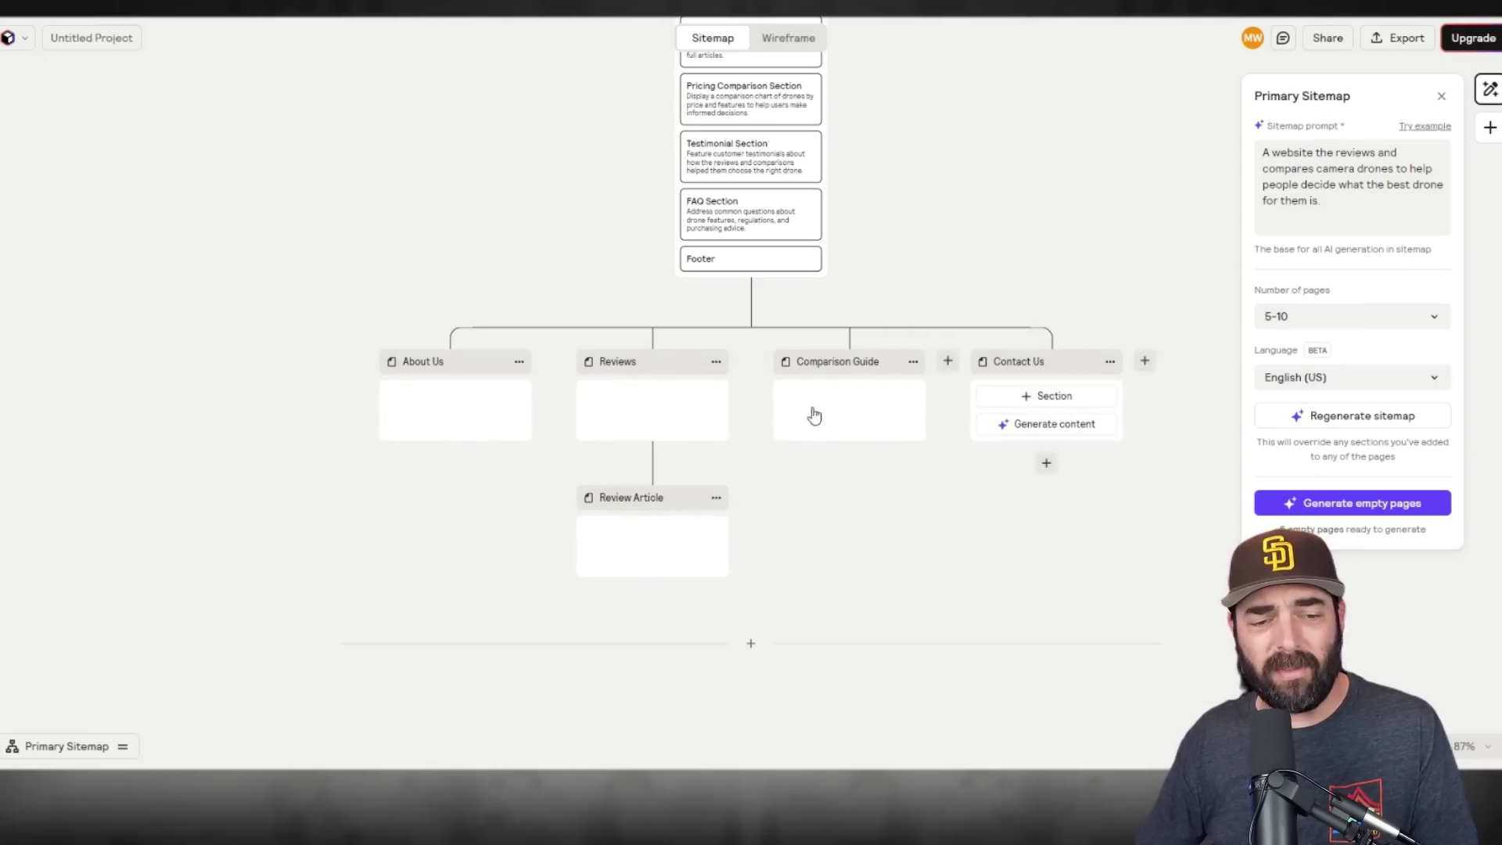
# Generate sections for About Us, Reviews, Comparison Guide, Contact Us and Review Article, then review them
pyautogui.click(452, 427)
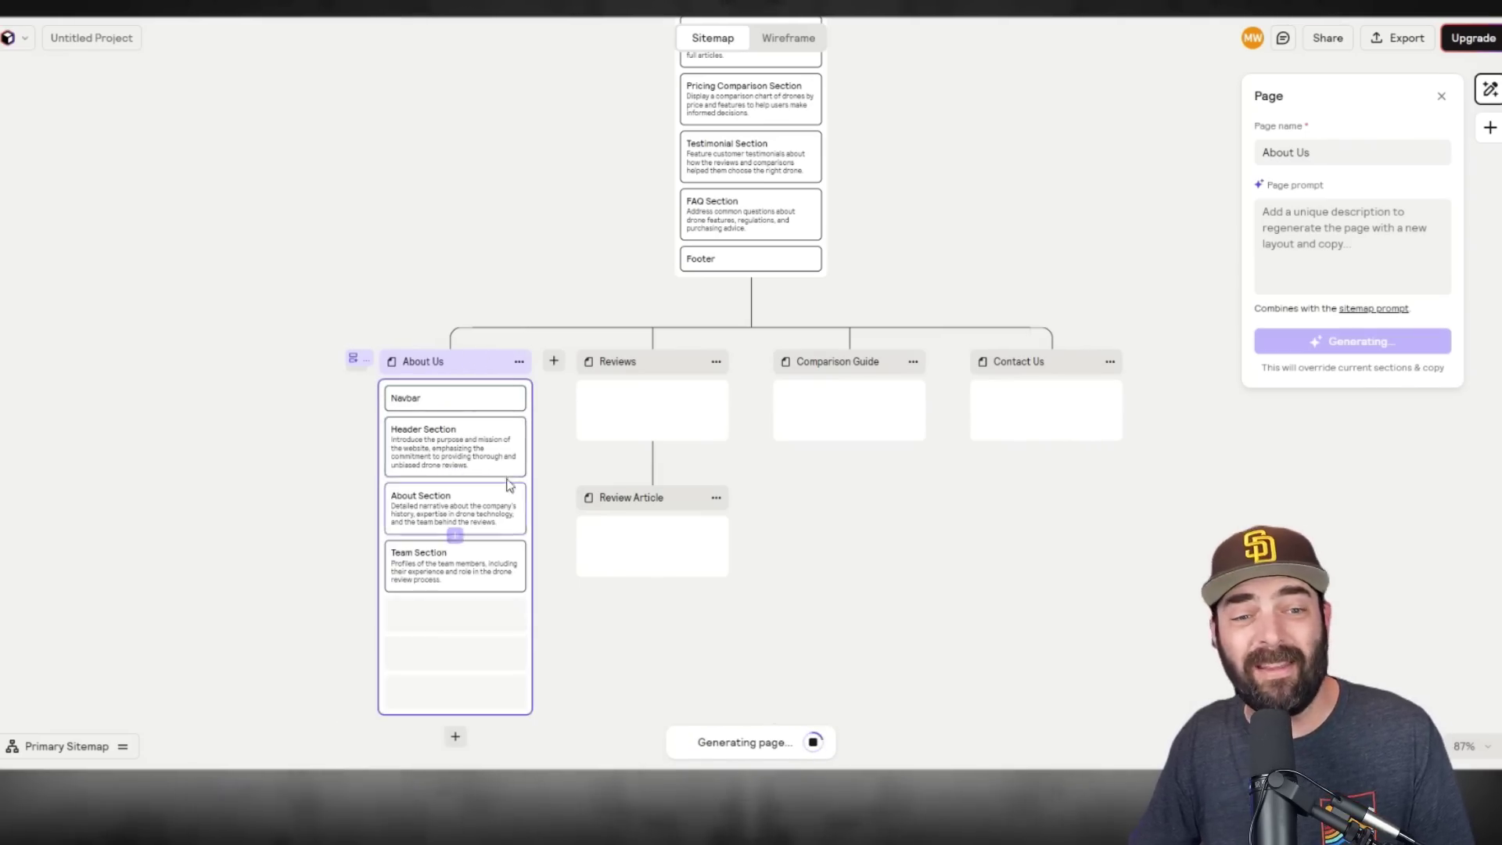
pyautogui.scroll(-3, 473, 170)
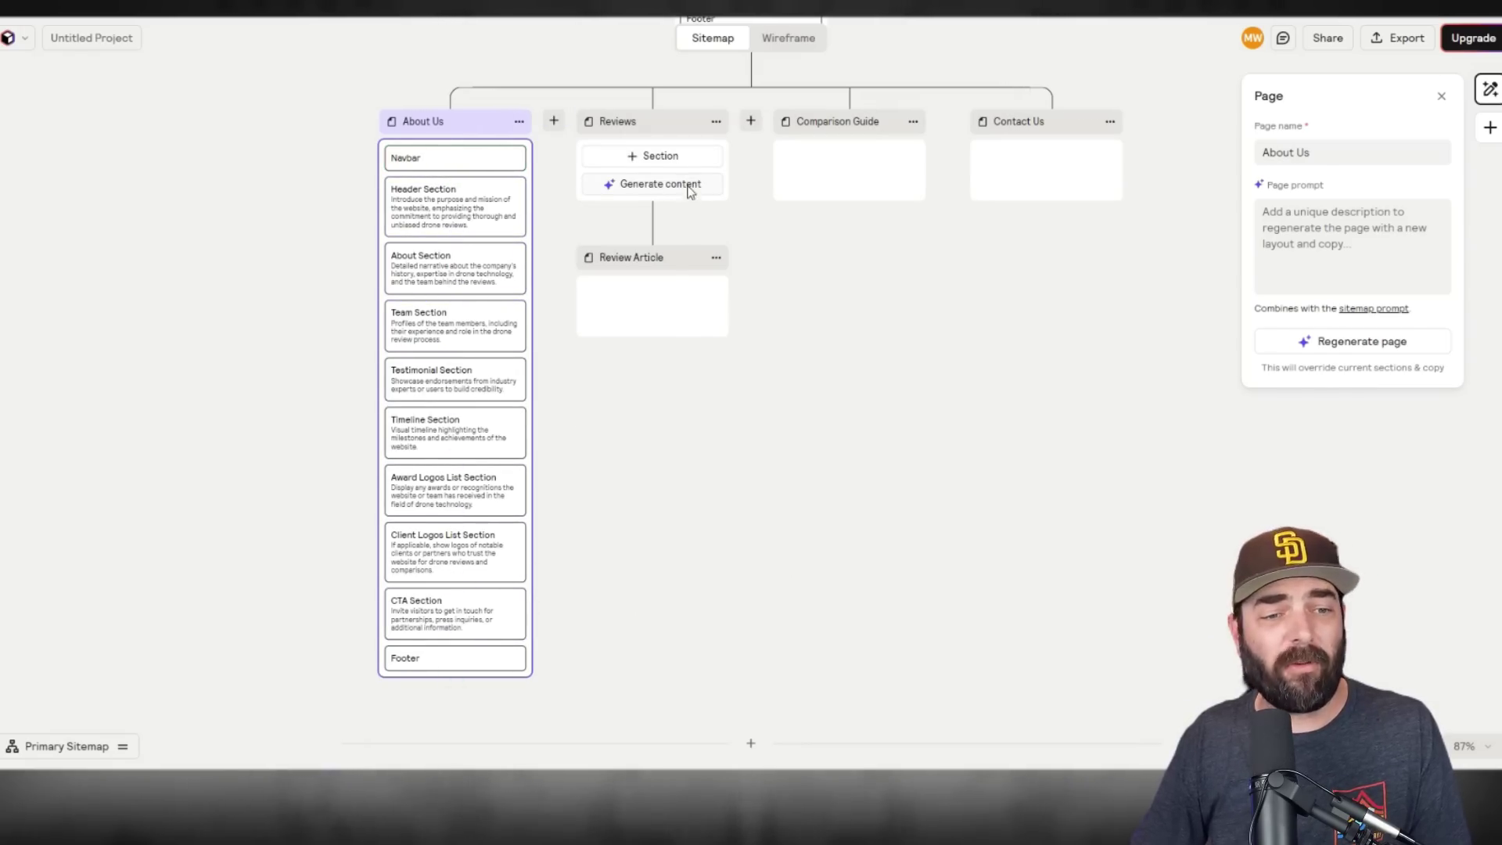
pyautogui.click(692, 191)
pyautogui.click(878, 191)
pyautogui.click(1014, 192)
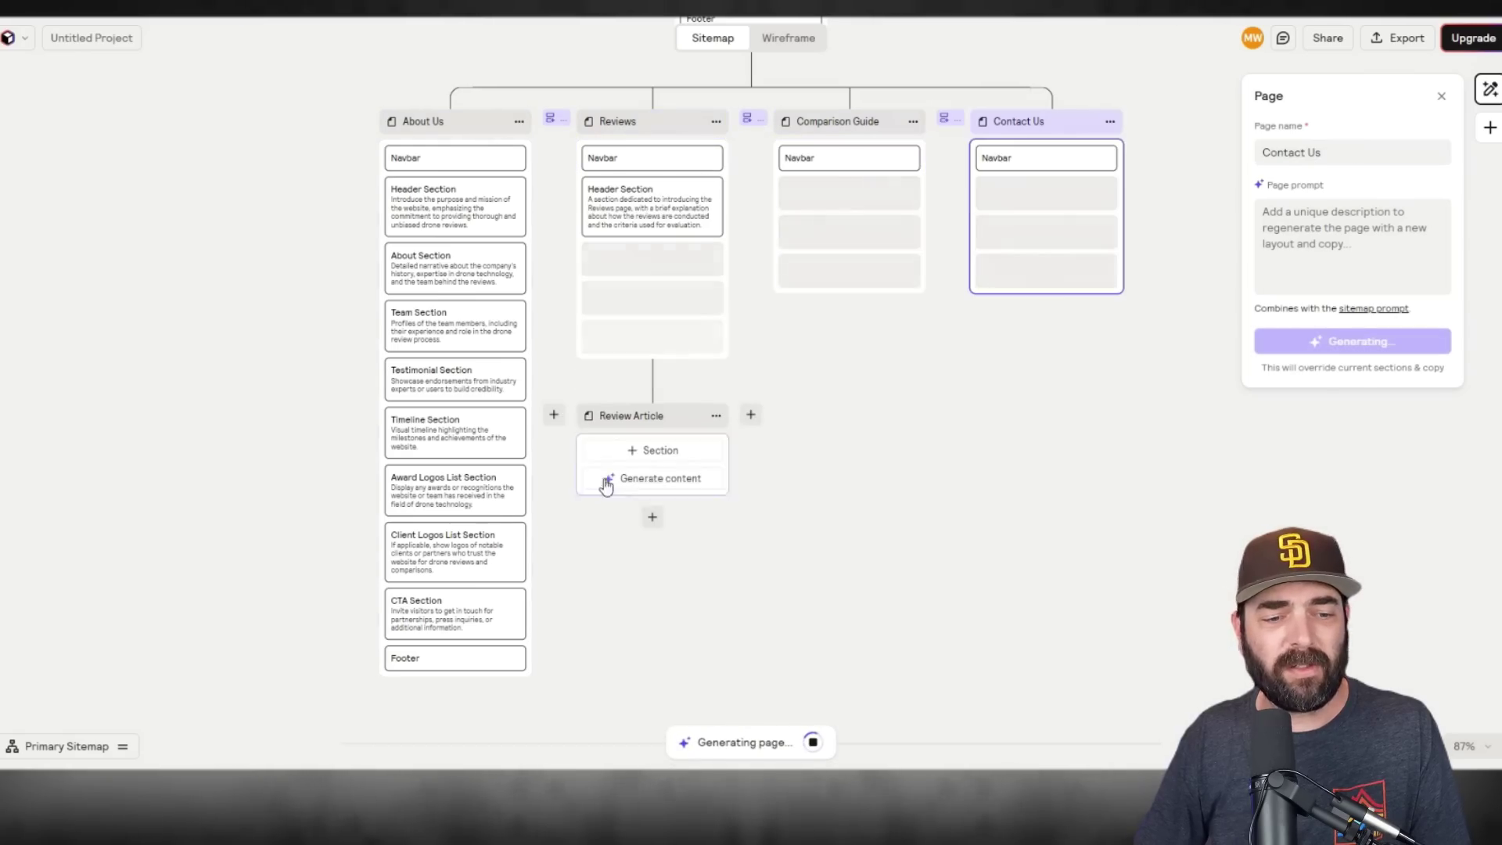
pyautogui.click(622, 479)
pyautogui.scroll(10, 1283, 493)
pyautogui.scroll(-10, 1173, 485)
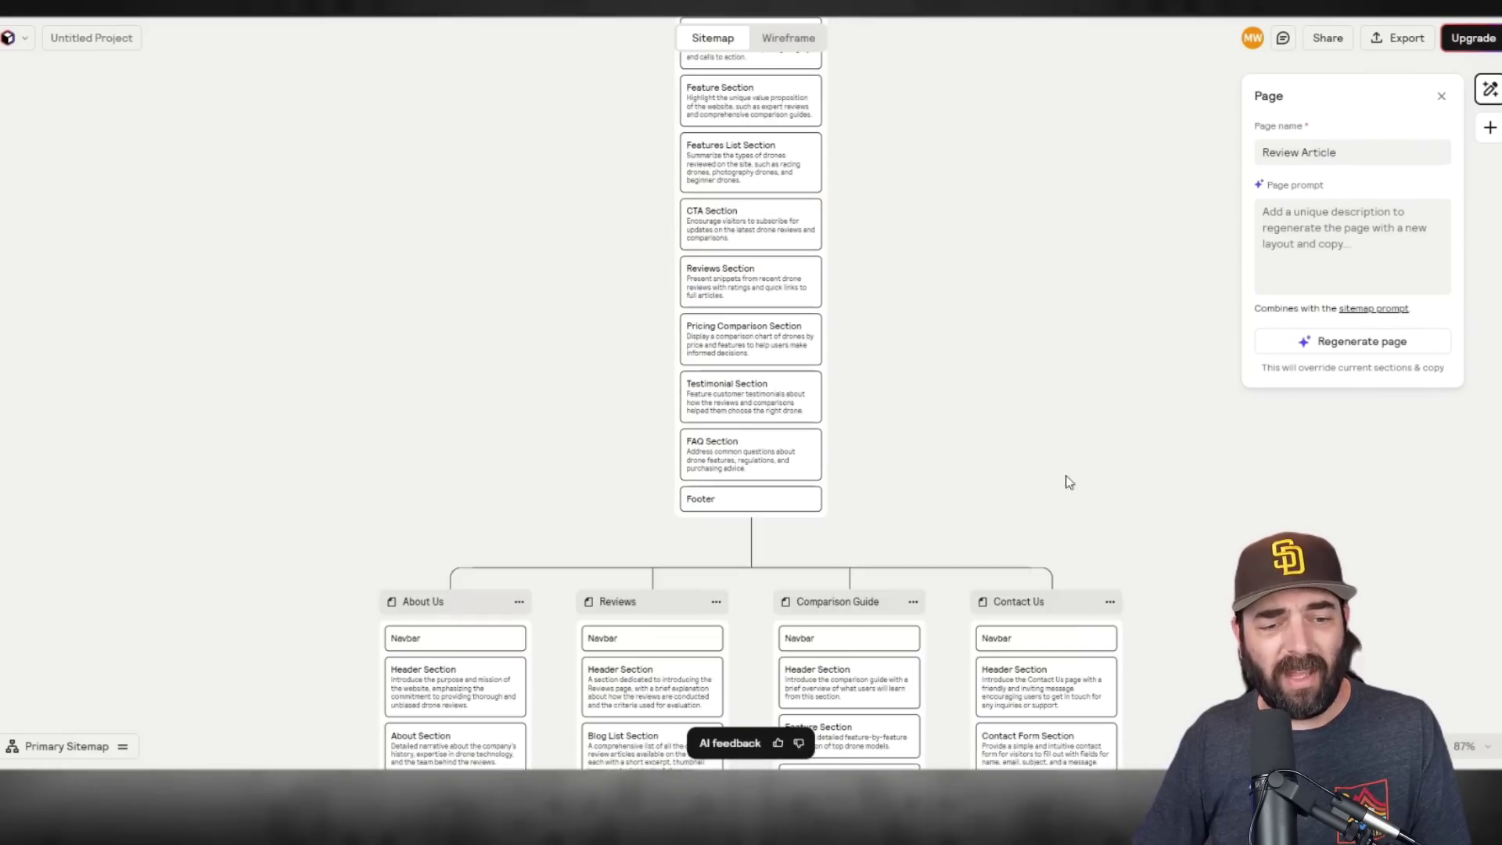
pyautogui.scroll(-2, 1080, 352)
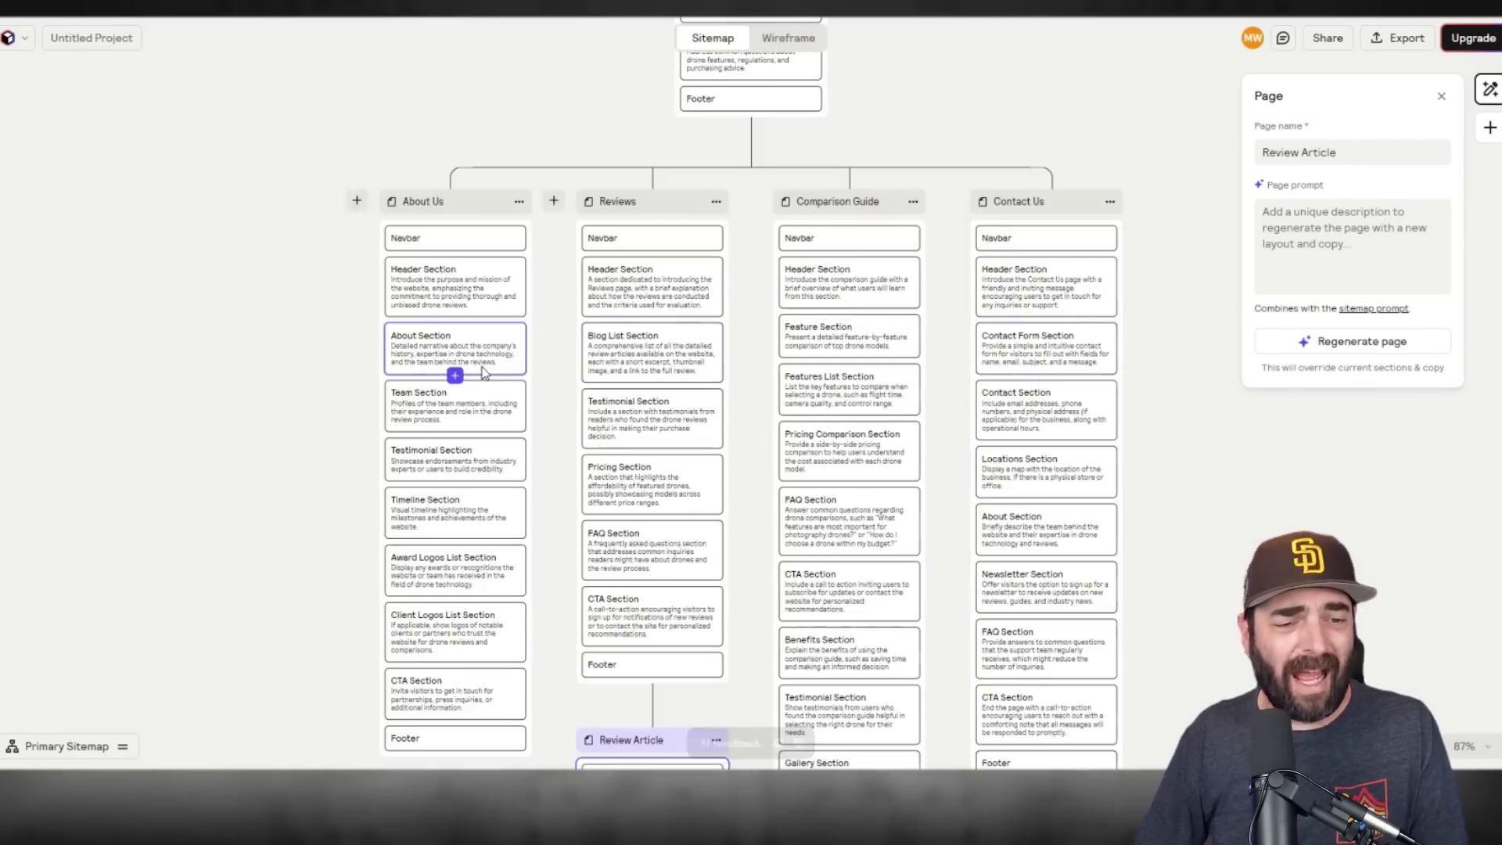
pyautogui.scroll(-2, 669, 419)
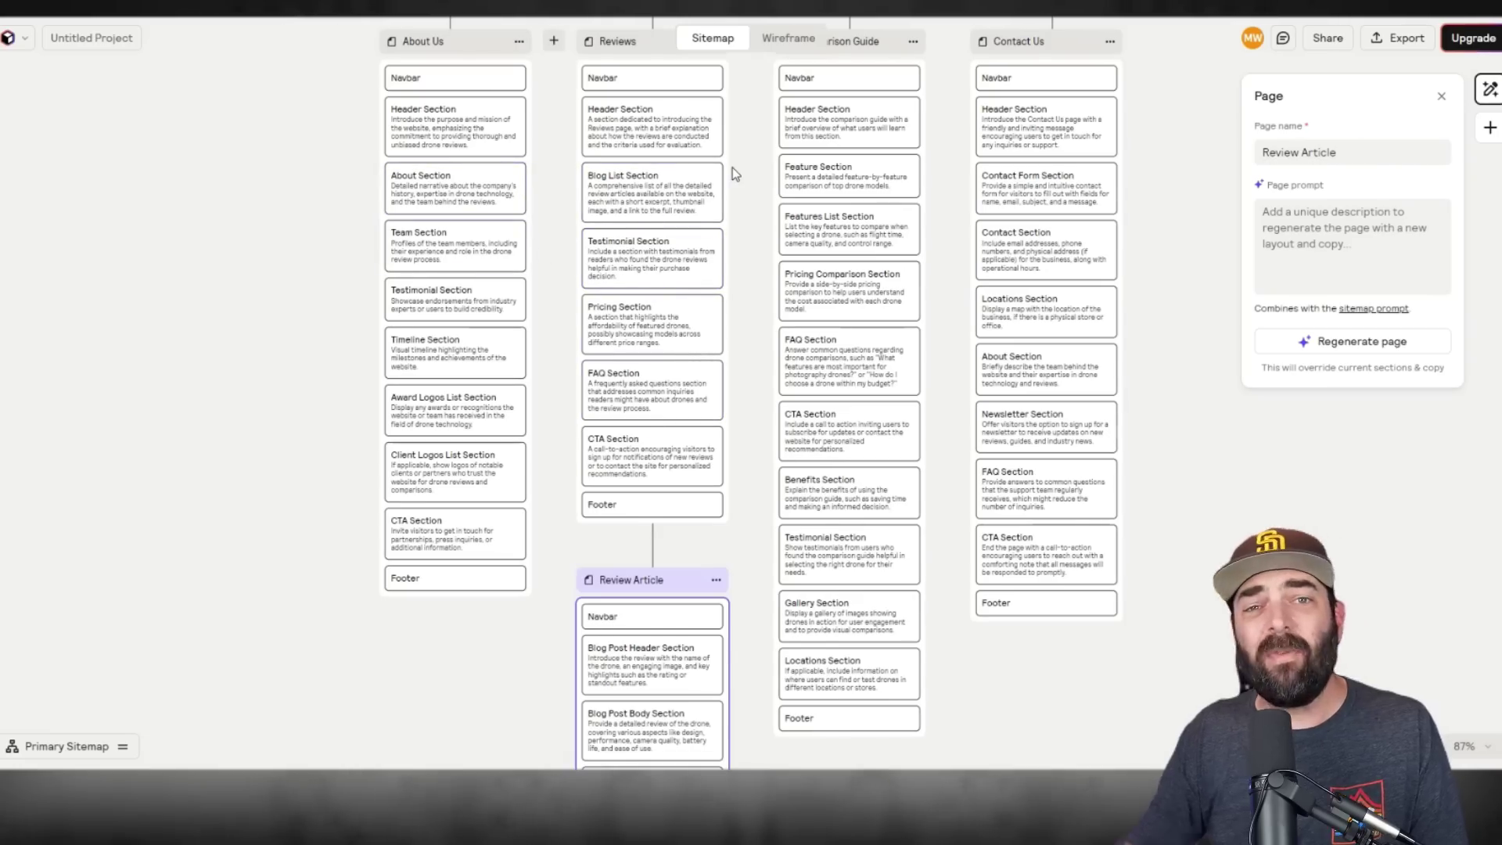
pyautogui.scroll(-3, 735, 176)
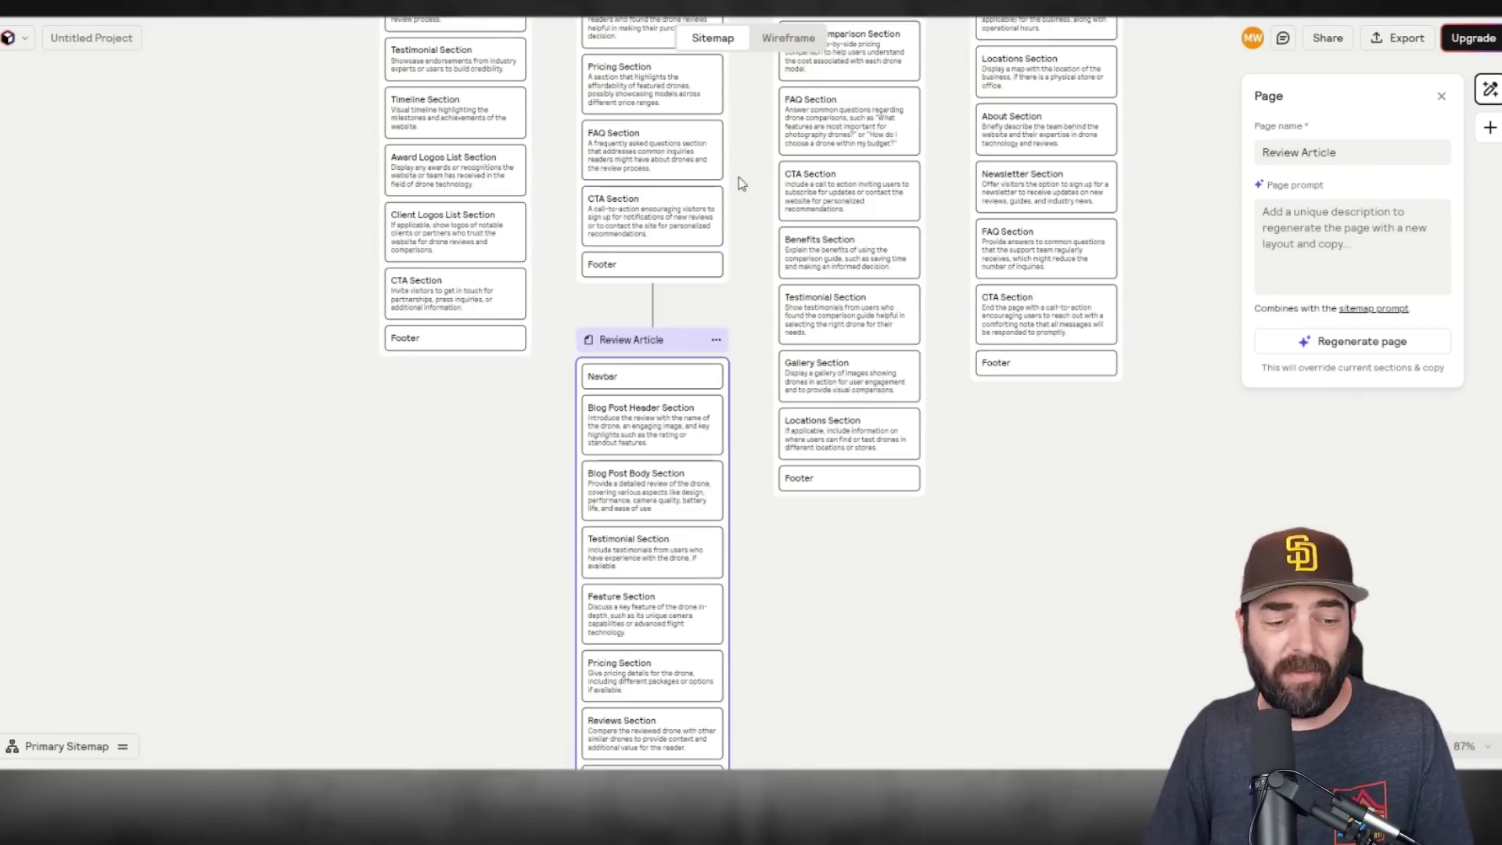
pyautogui.scroll(-2, 736, 95)
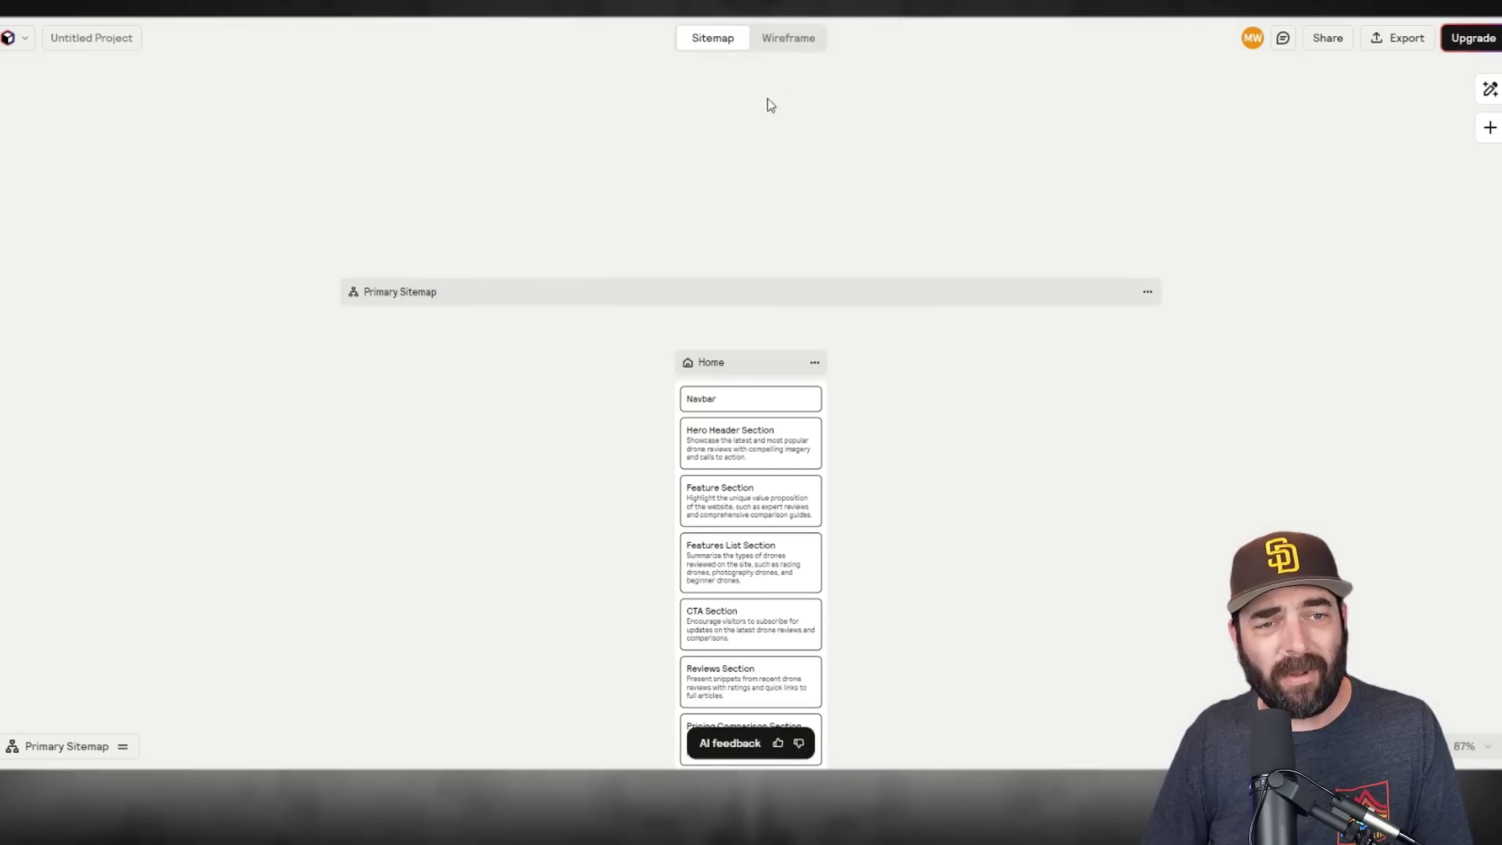
# Switch to the Wireframe view and zoom into the Home page hero wireframe
pyautogui.click(789, 39)
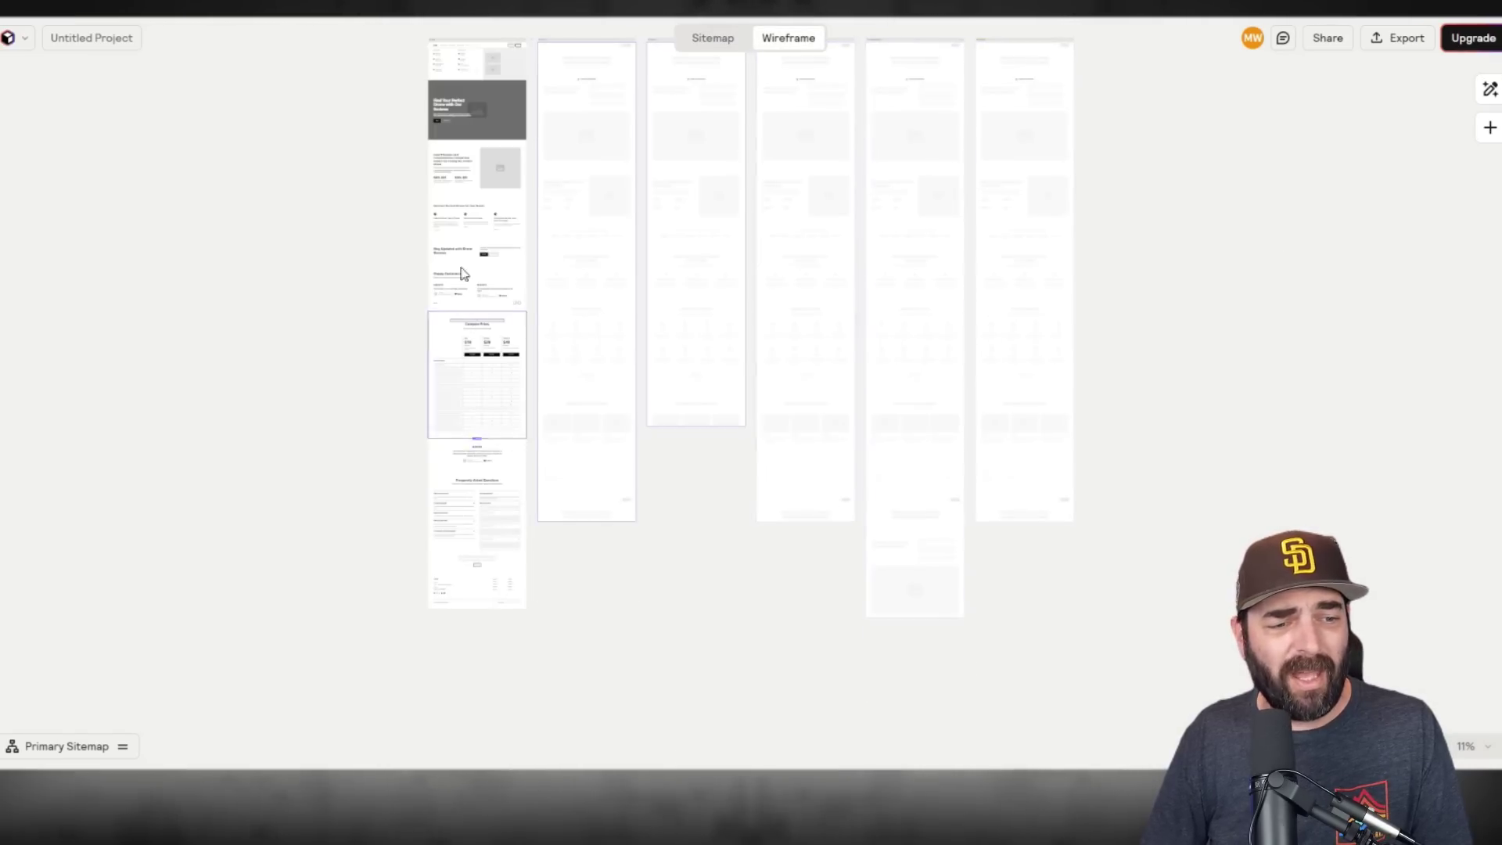
pyautogui.scroll(2, 1200, 302)
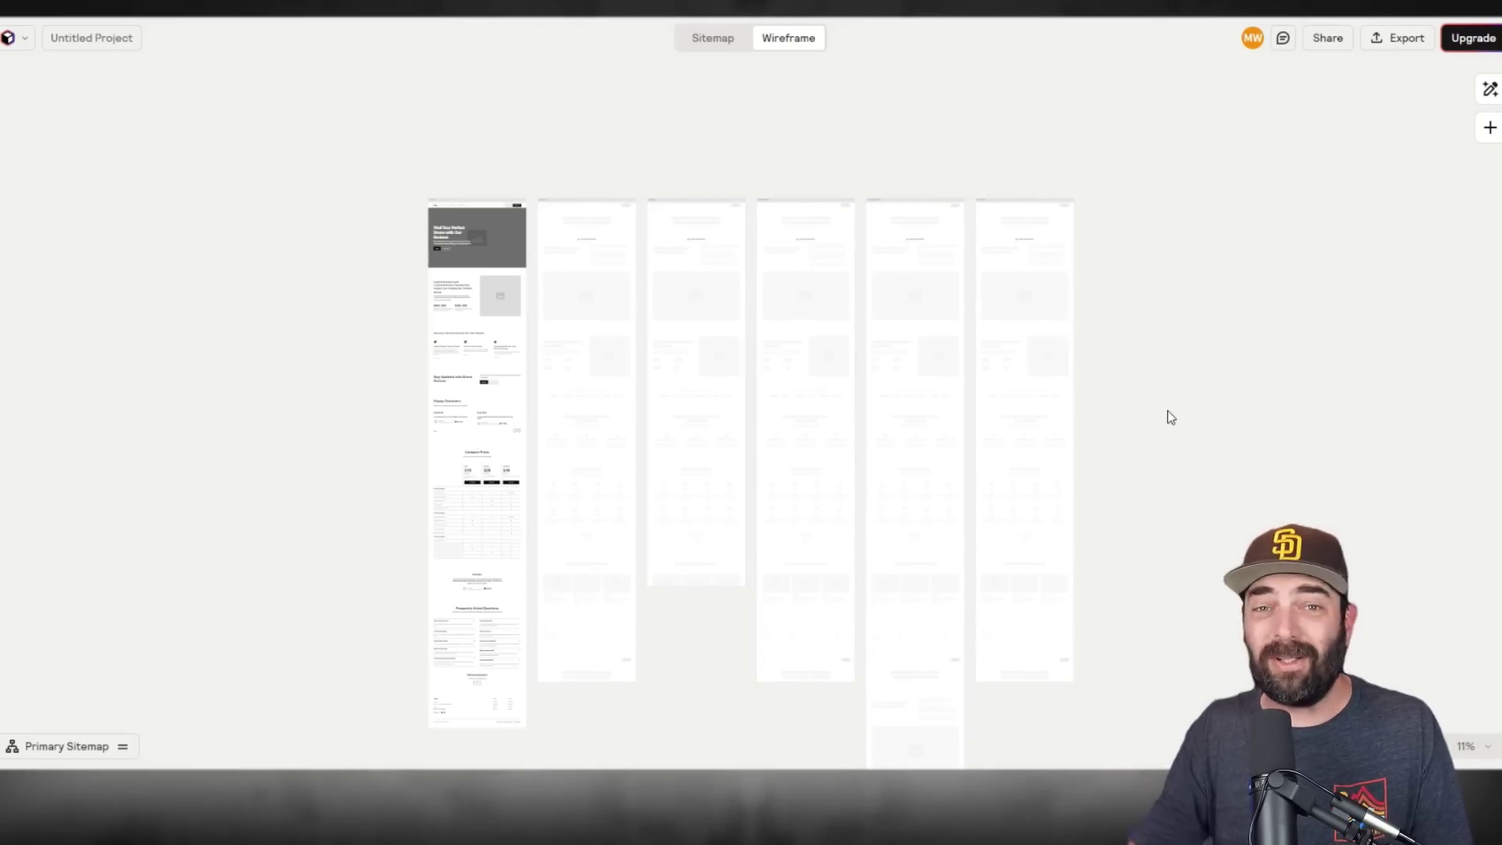
pyautogui.scroll(5, 462, 270)
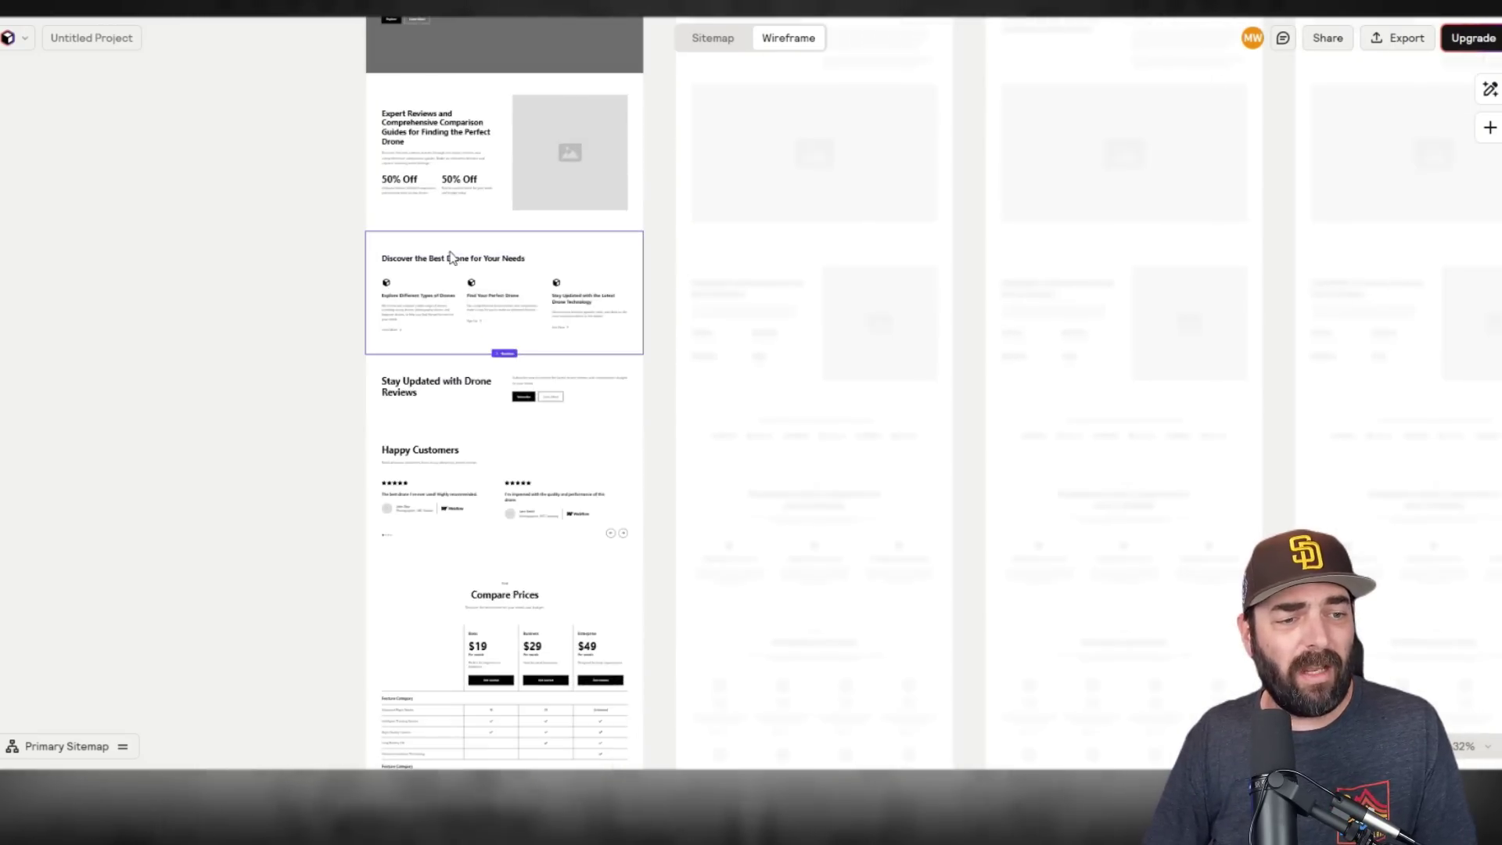
pyautogui.scroll(5, 456, 260)
pyautogui.moveTo(486, 284); pyautogui.dragTo(794, 365)
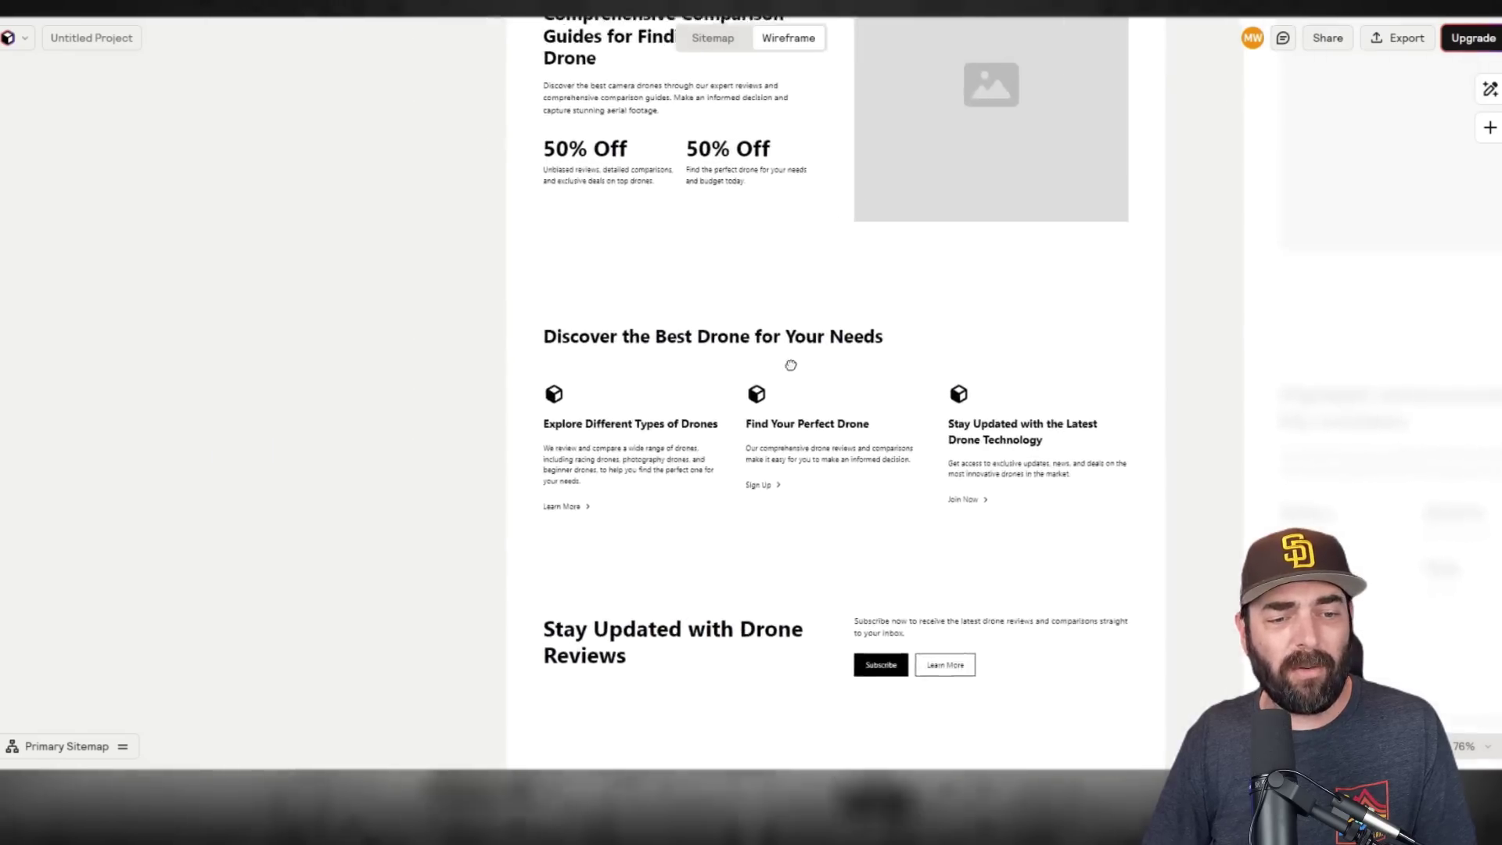
pyautogui.scroll(3, 972, 359)
pyautogui.moveTo(973, 359); pyautogui.dragTo(919, 677)
# Select the Home page Feature Section and browse its layout options
pyautogui.click(919, 678)
pyautogui.scroll(5, 729, 351)
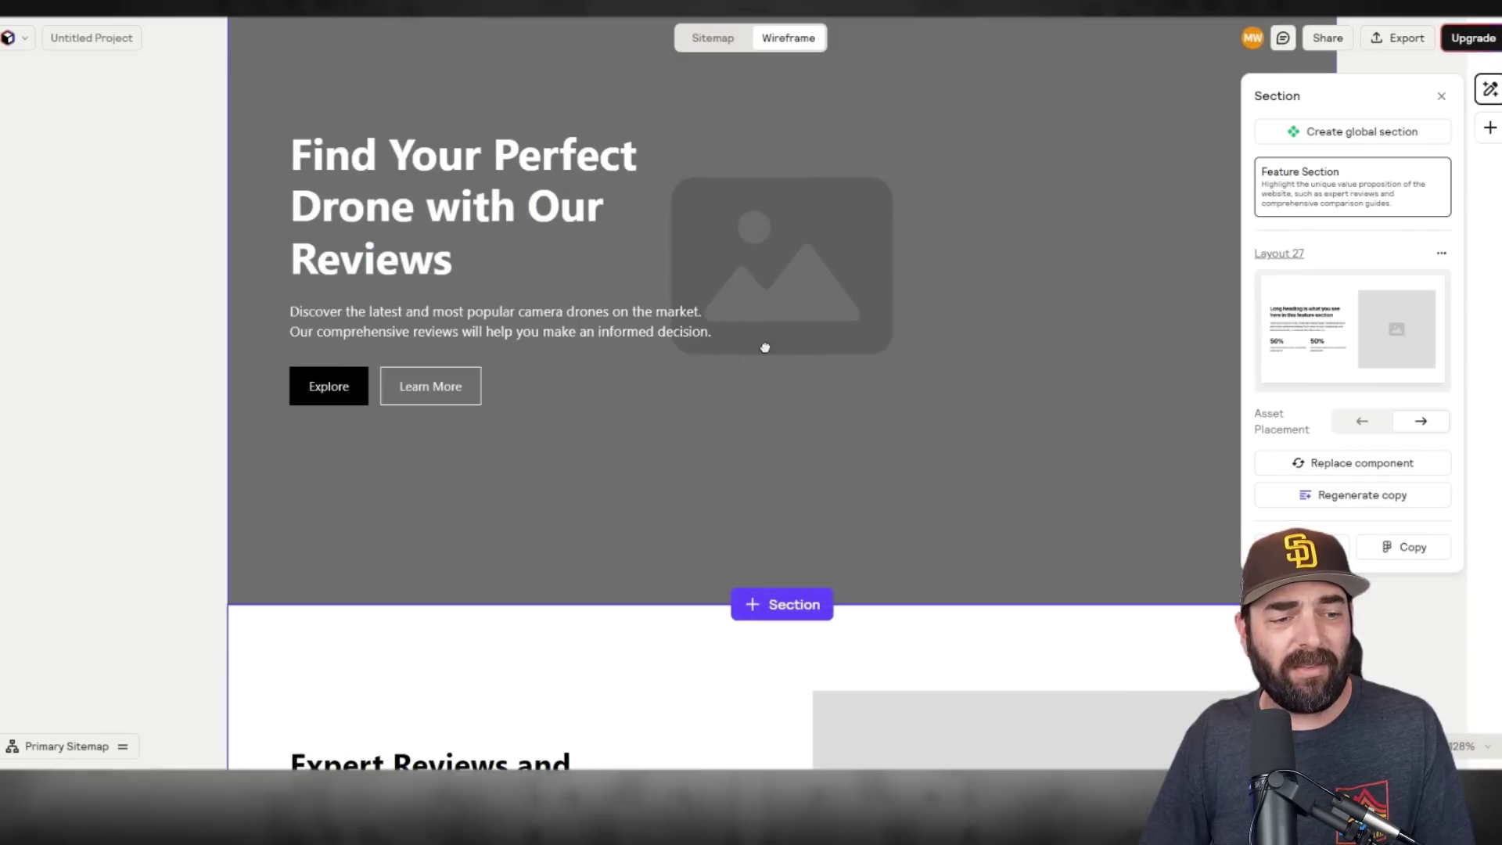
pyautogui.scroll(-5, 760, 359)
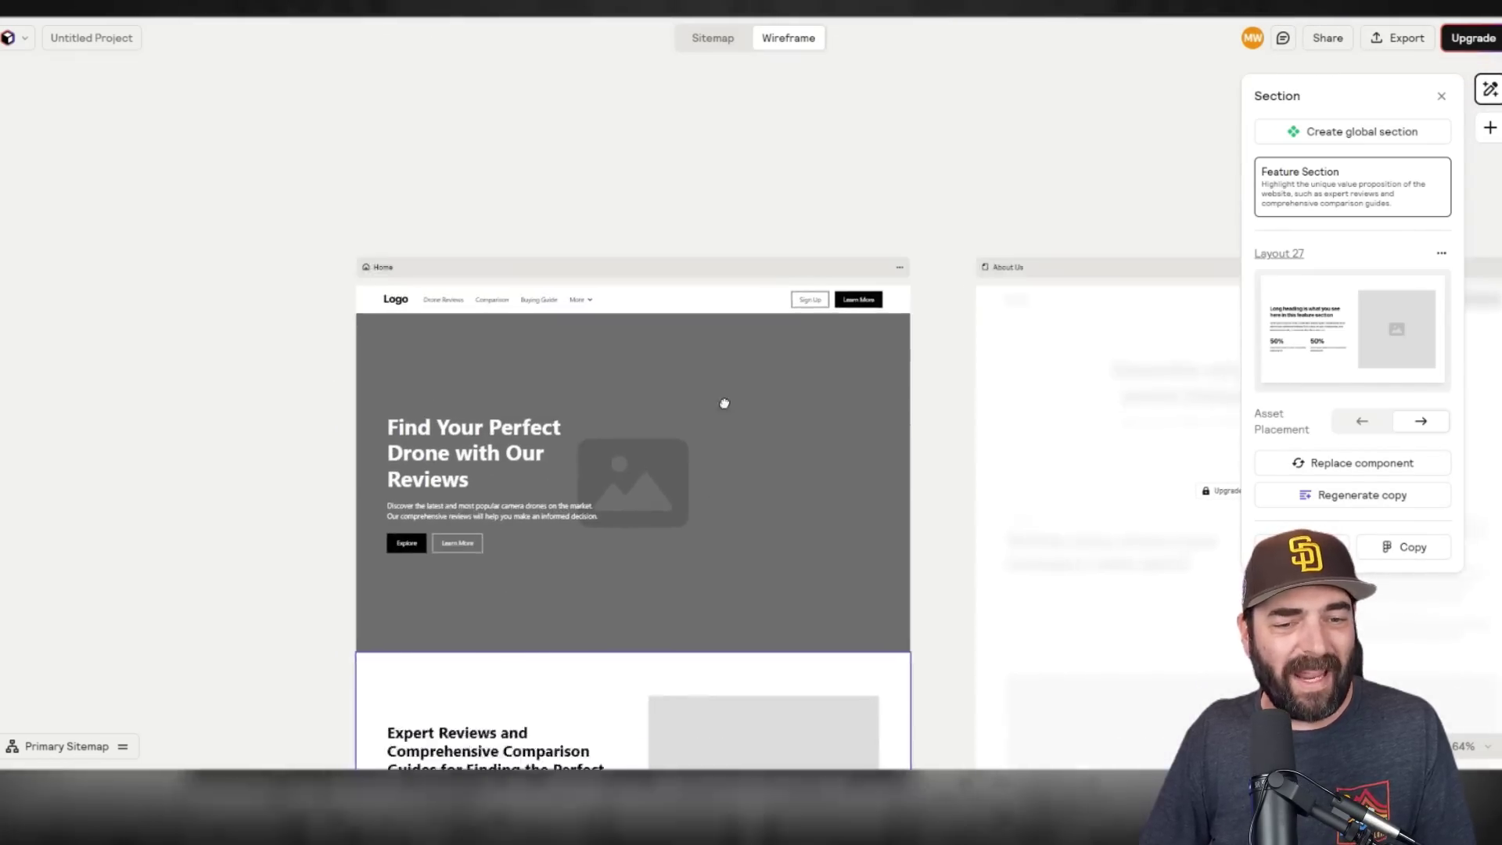
pyautogui.scroll(-9, 744, 342)
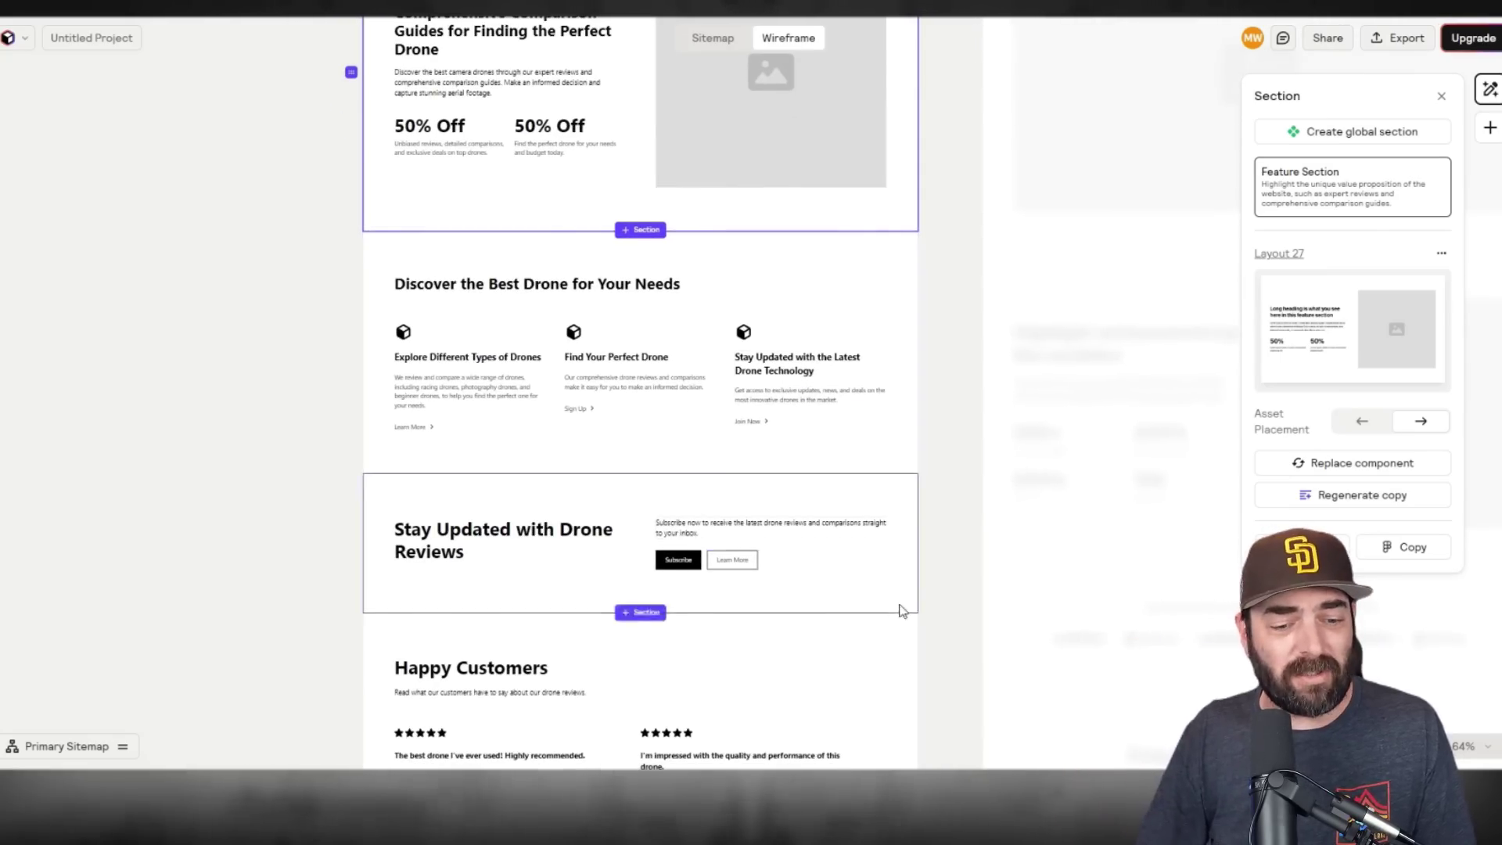
pyautogui.scroll(-4, 895, 603)
pyautogui.scroll(6, 777, 258)
pyautogui.hscroll(4, 607, 407)
pyautogui.scroll(-6, 607, 407)
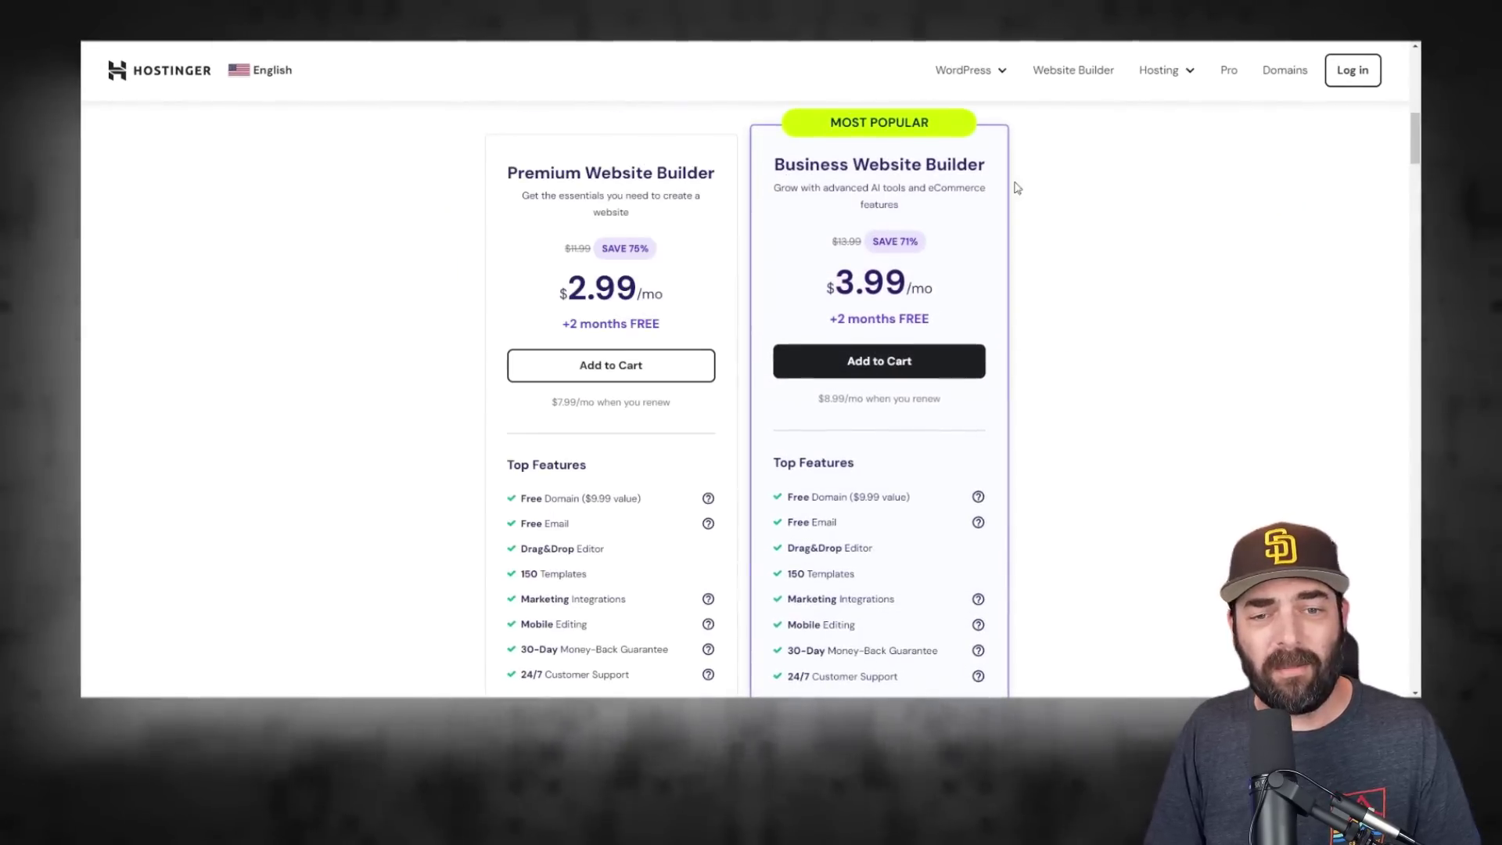
# Compare the Premium and Business plans, then add Business Website Builder to the cart
pyautogui.scroll(-2, 1147, 318)
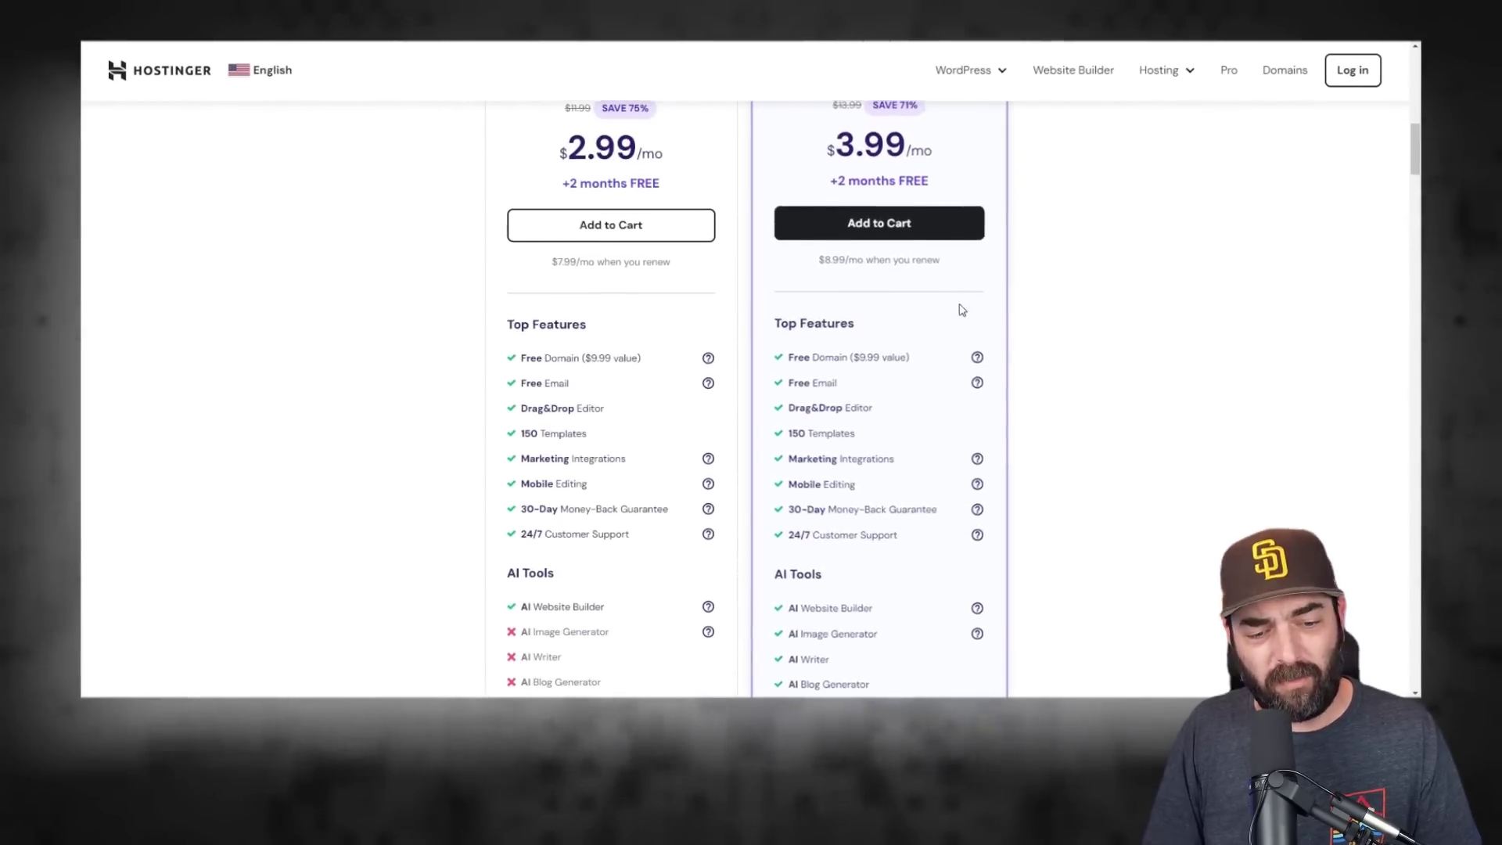
pyautogui.scroll(-1, 868, 536)
pyautogui.scroll(-2, 852, 529)
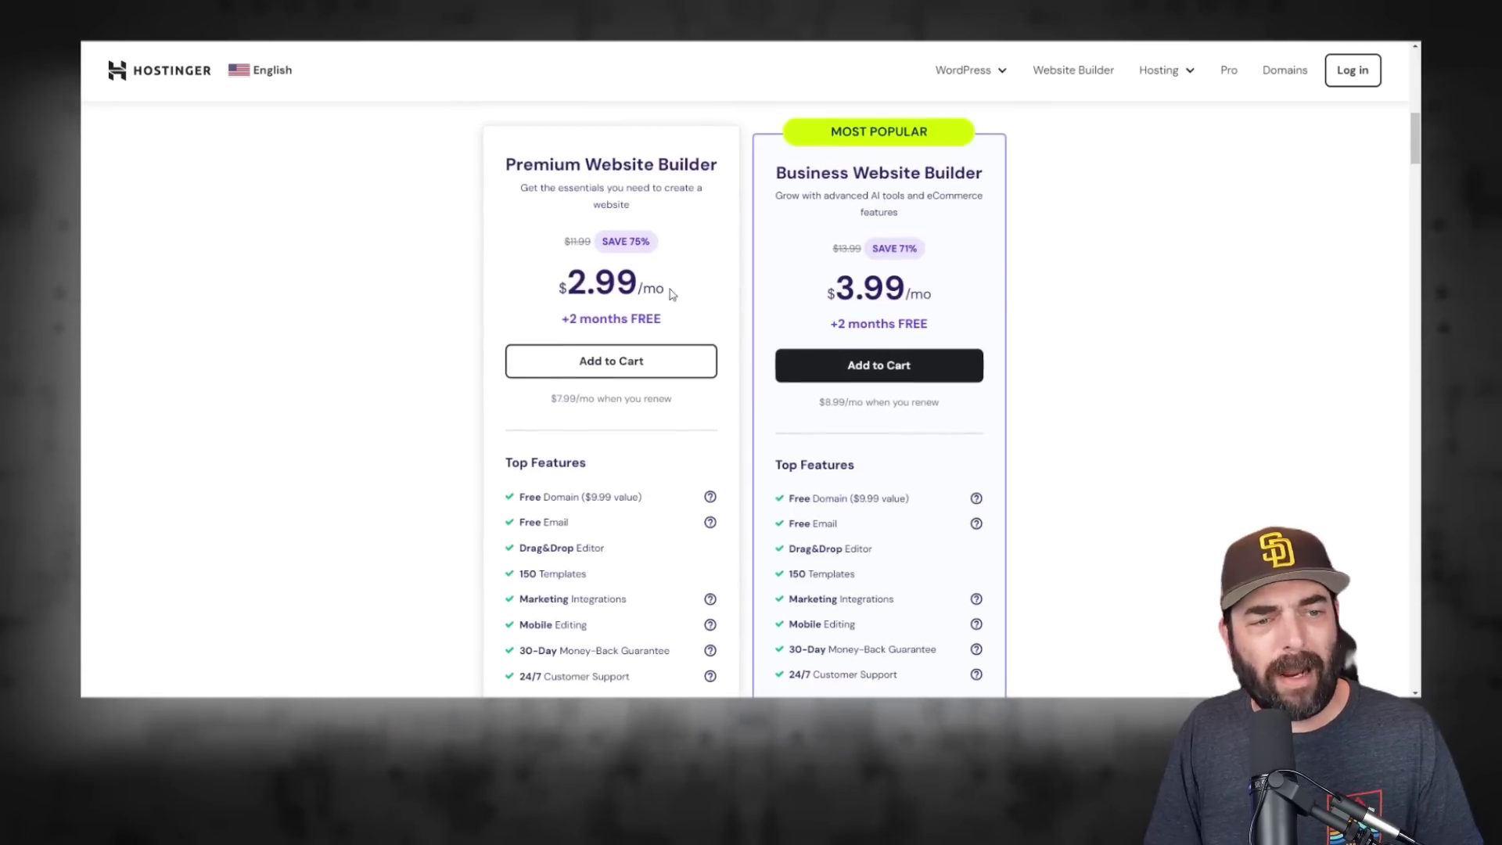
pyautogui.scroll(-5, 793, 425)
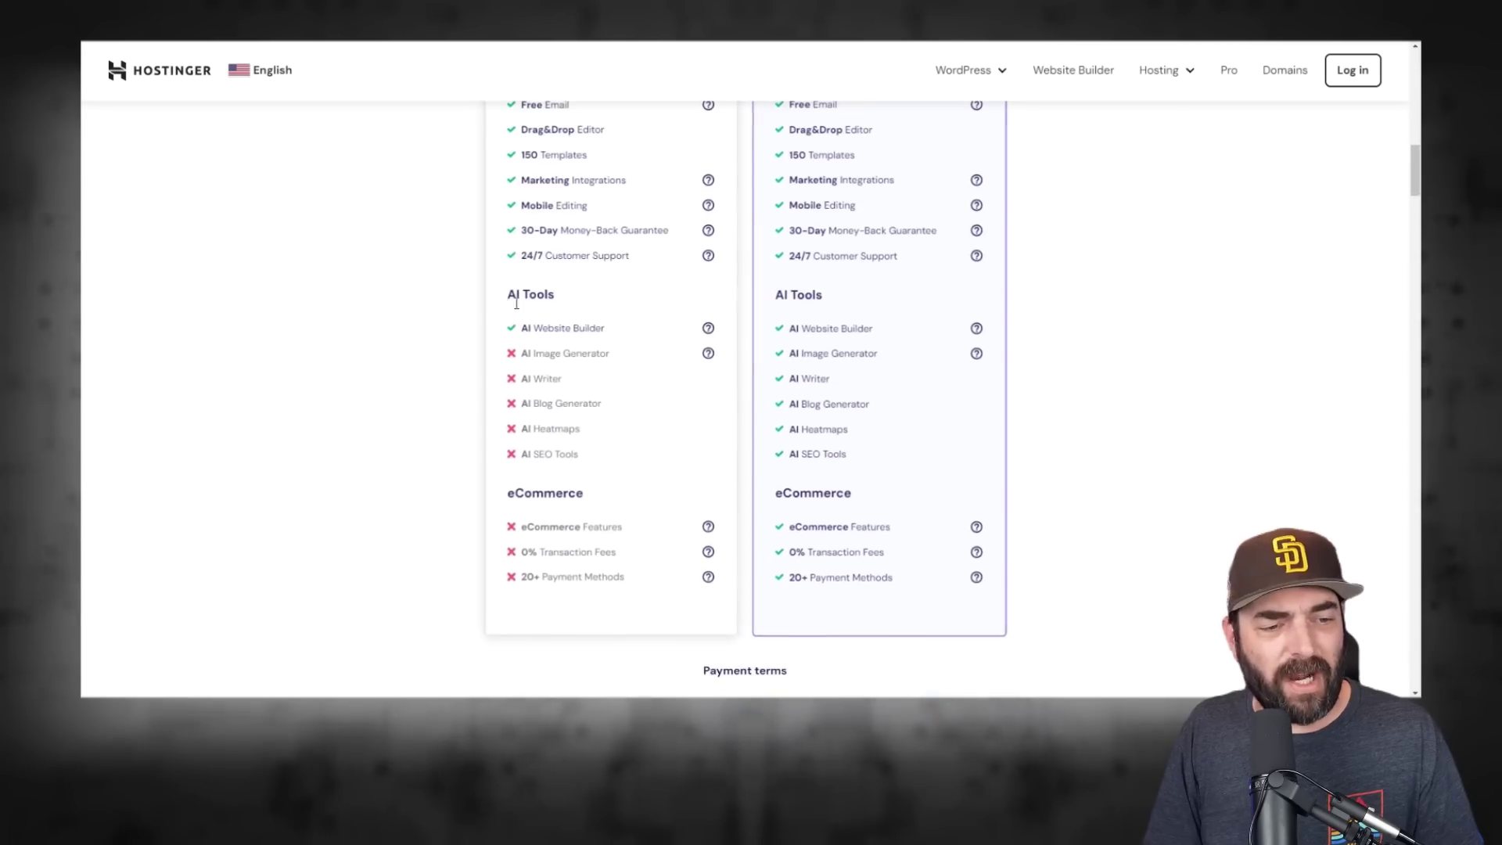
pyautogui.scroll(8, 825, 518)
pyautogui.click(879, 500)
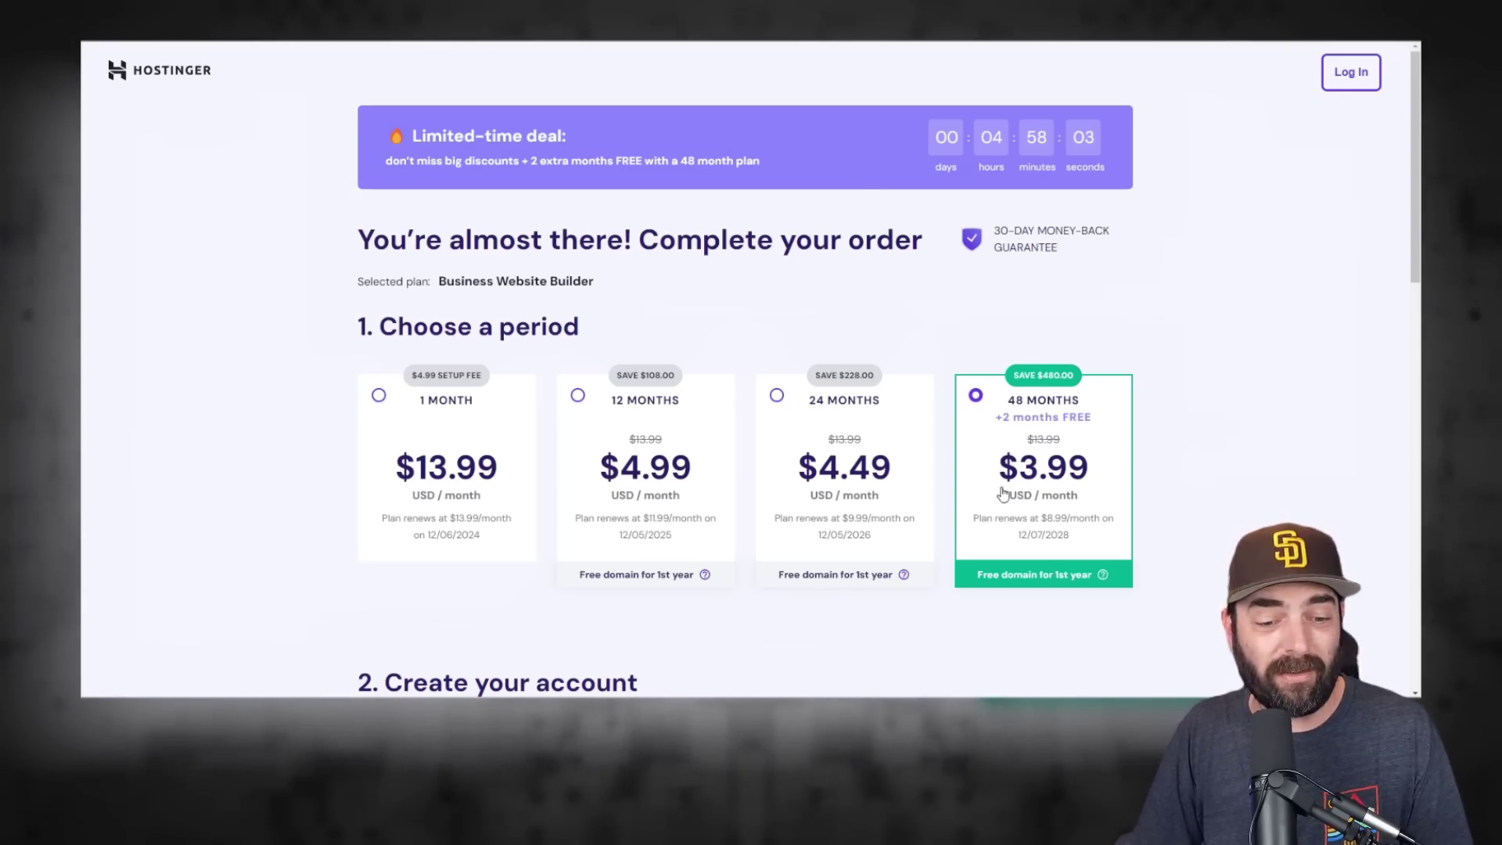
# Apply a coupon code to the 48-month Business order, bringing the total to $172.37
pyautogui.scroll(-5, 1022, 530)
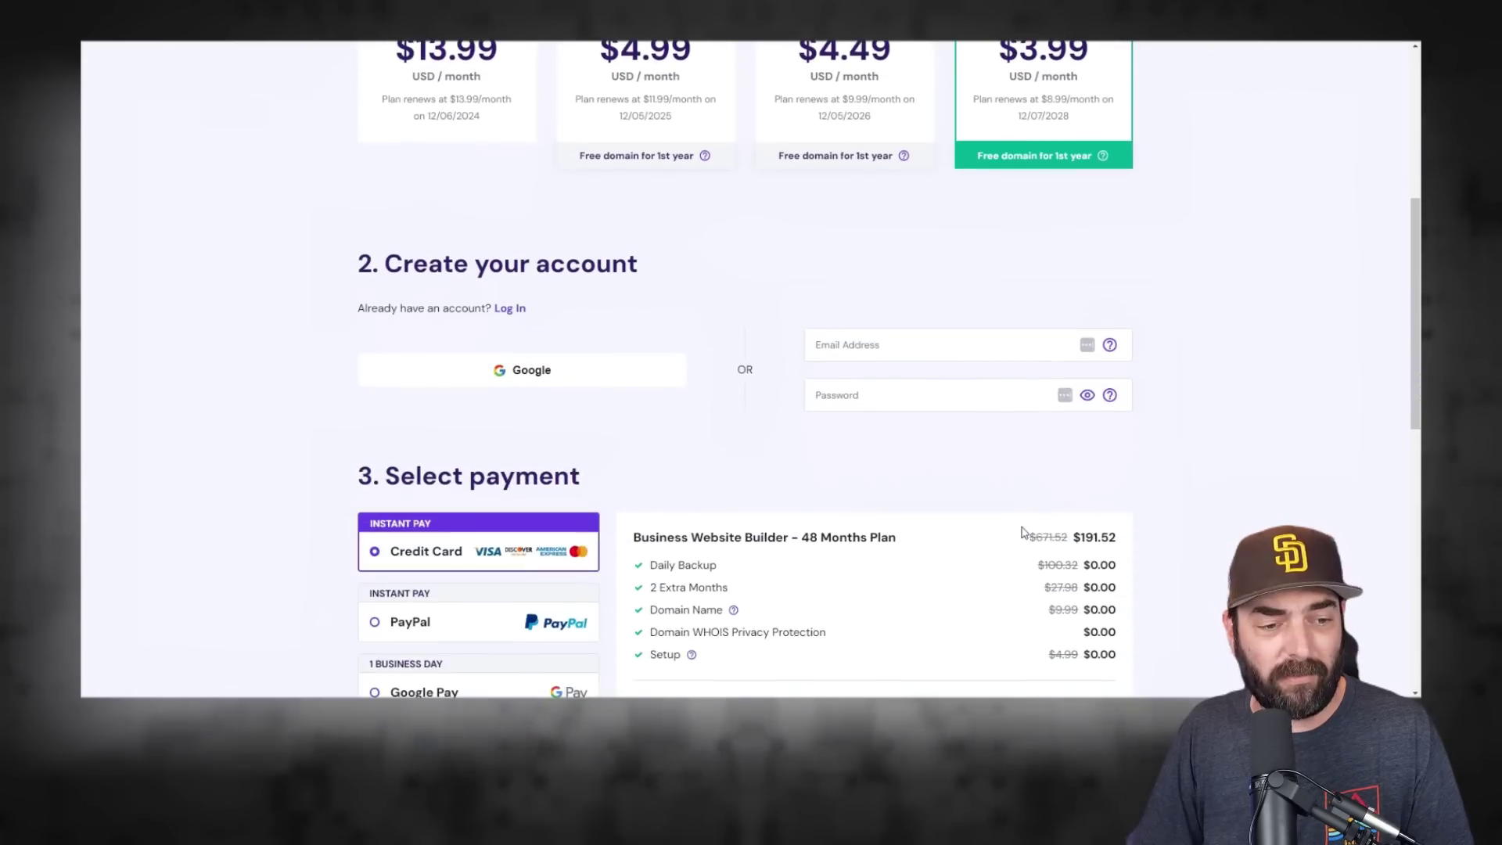
pyautogui.scroll(-8, 1226, 463)
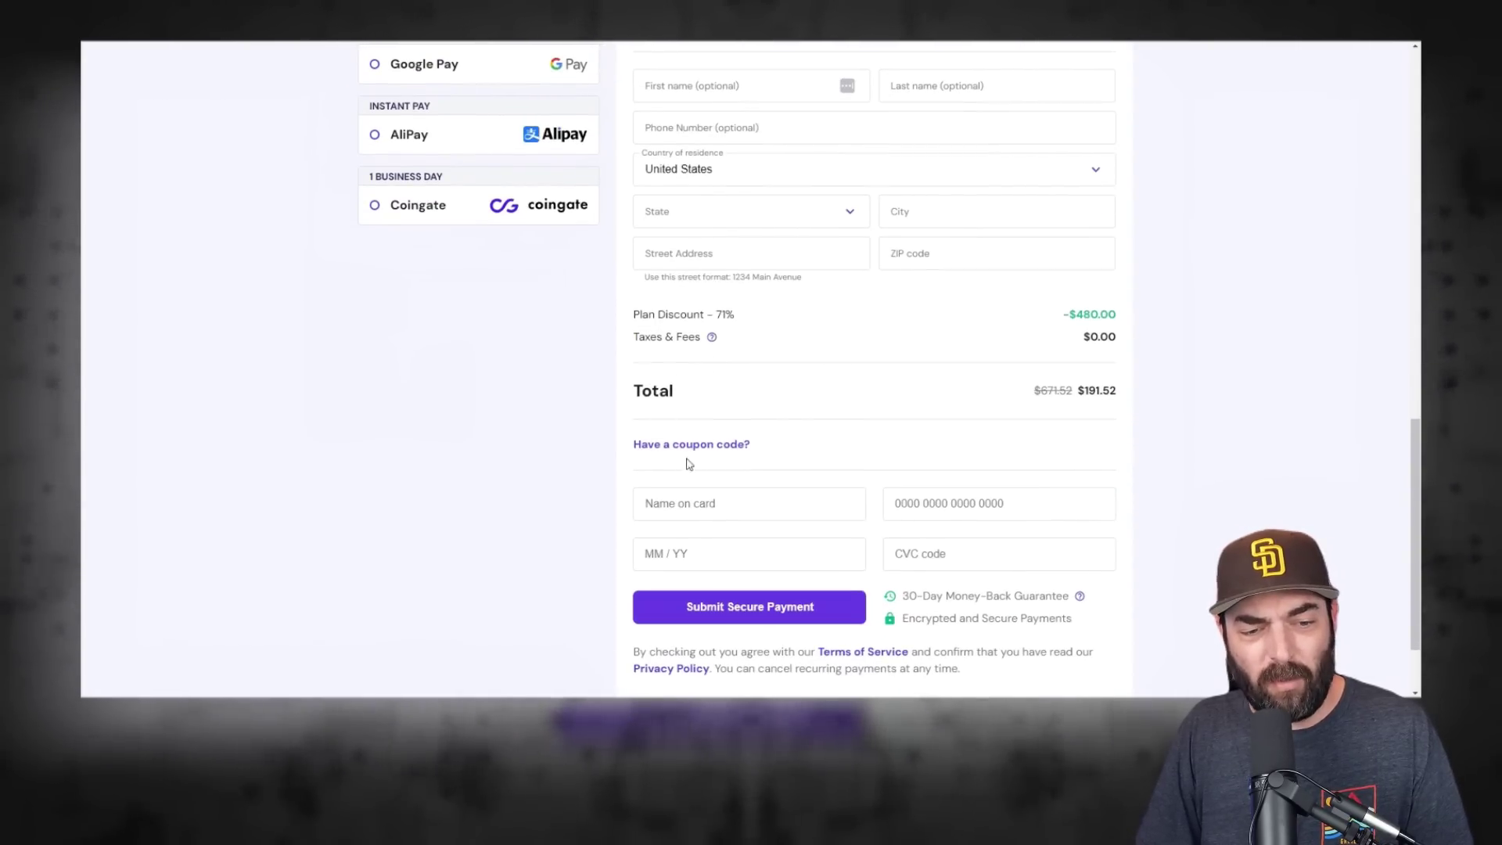
pyautogui.click(705, 445)
pyautogui.click(740, 492)
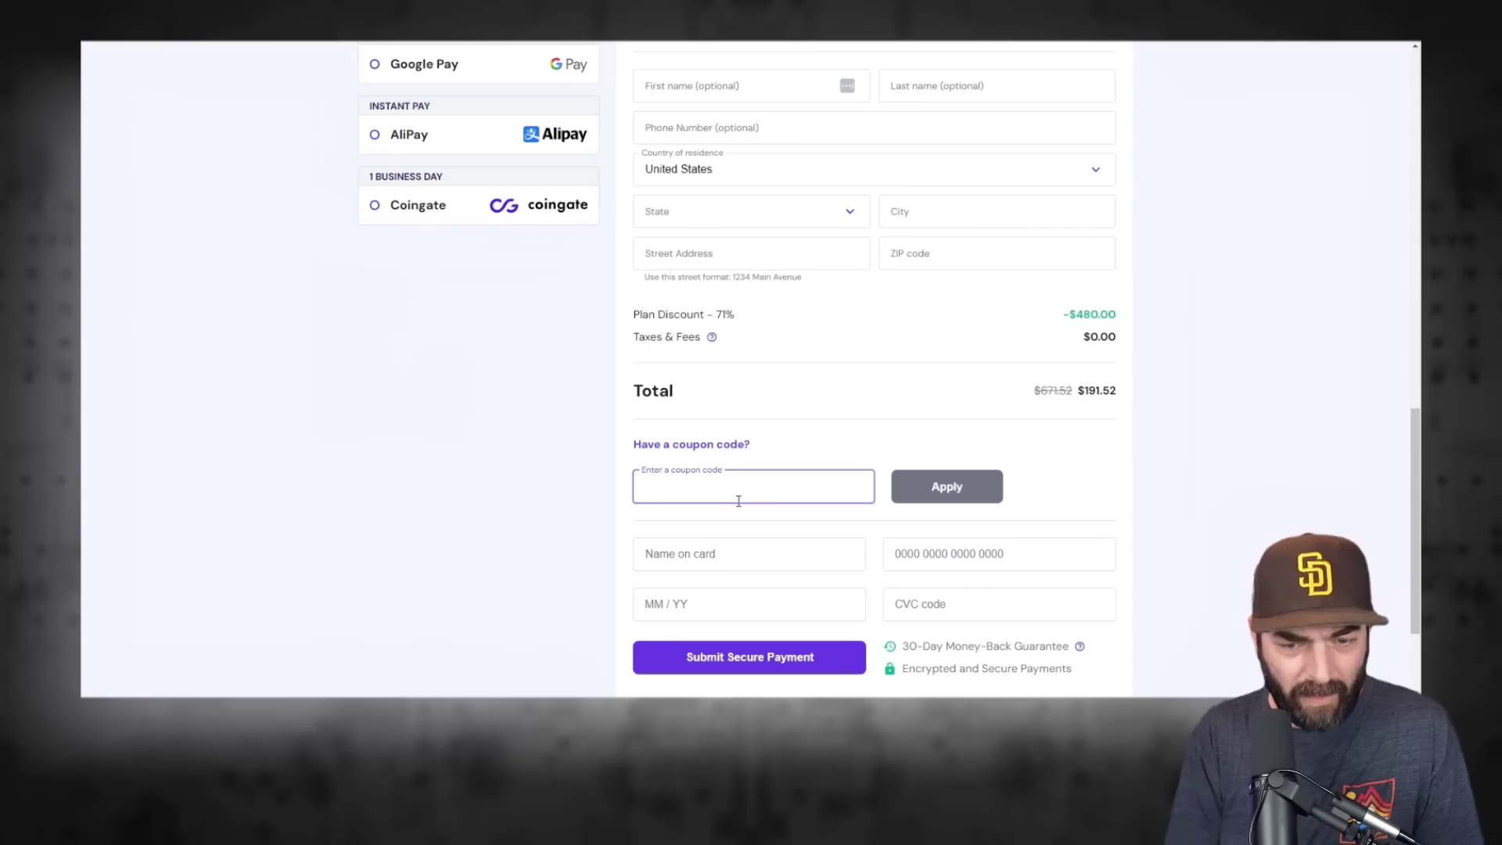
pyautogui.write('ATTWOLFE')
pyautogui.click(925, 500)
pyautogui.moveTo(1079, 389); pyautogui.dragTo(1117, 390)
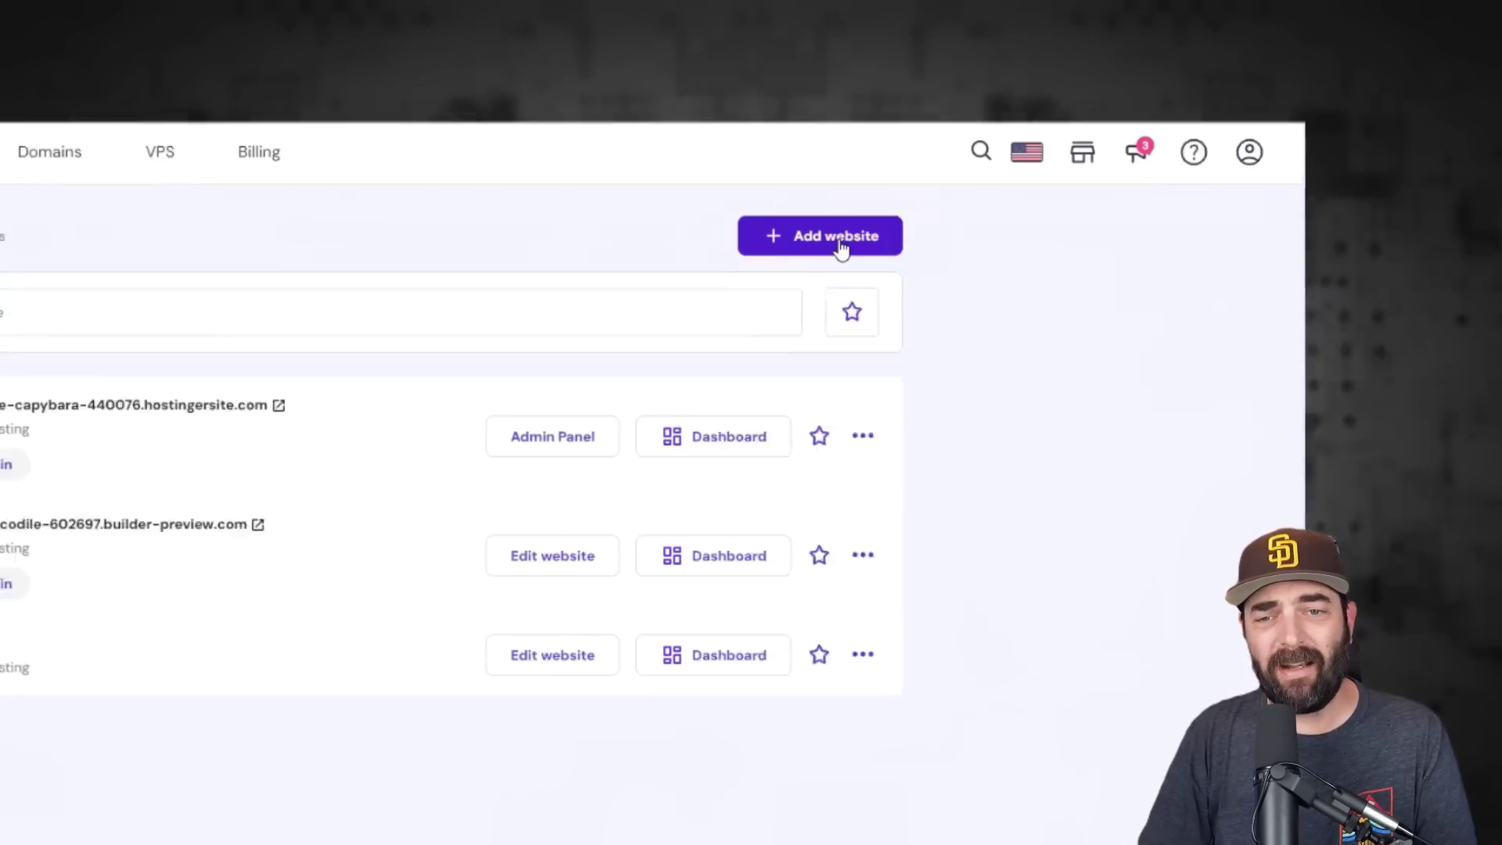
# Start a new Hostinger Website Builder site using the AI creator
pyautogui.click(1092, 123)
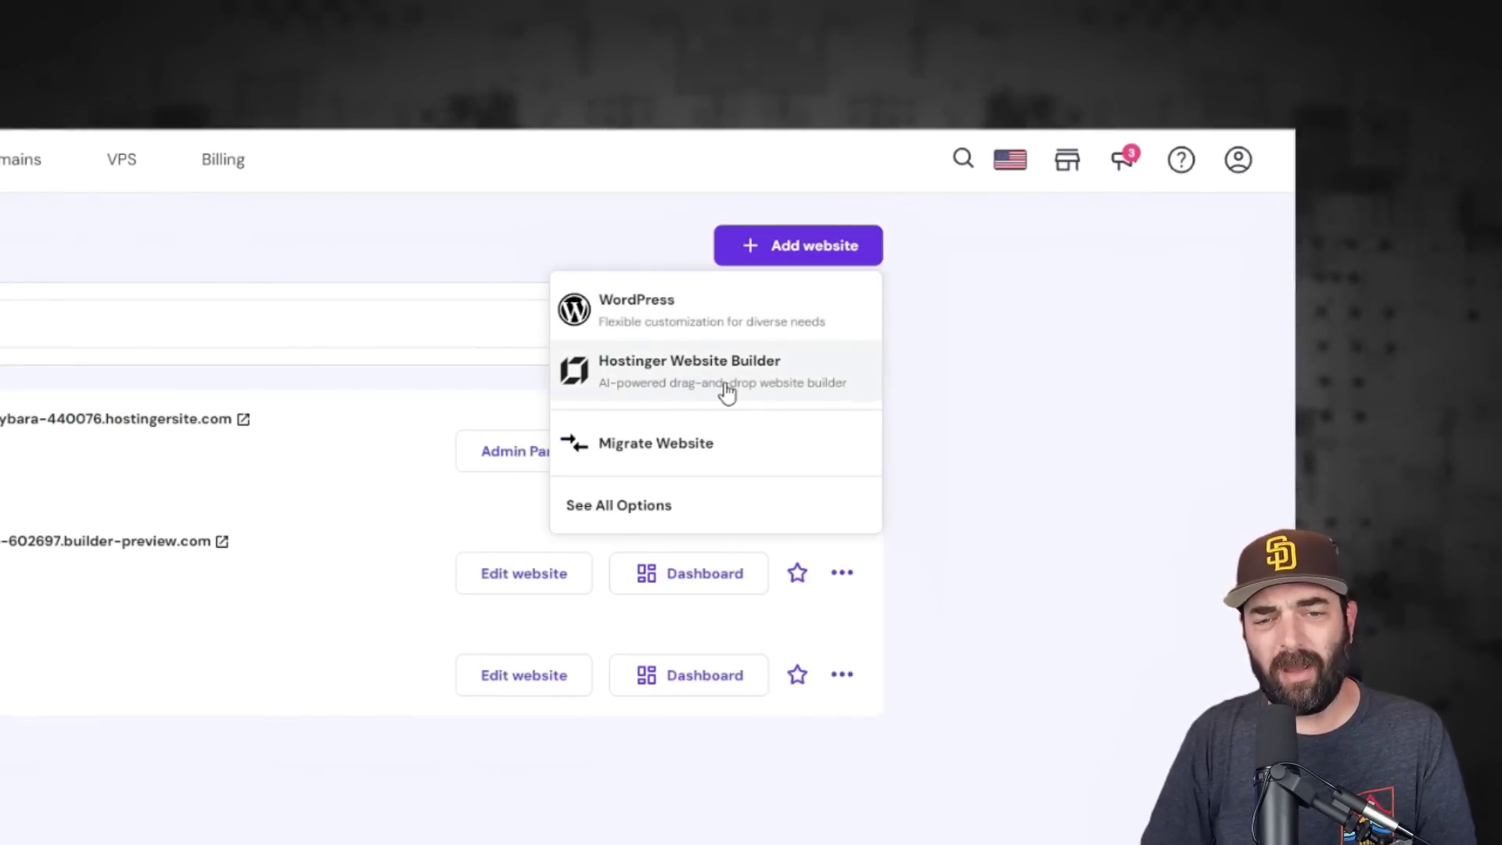
pyautogui.click(725, 387)
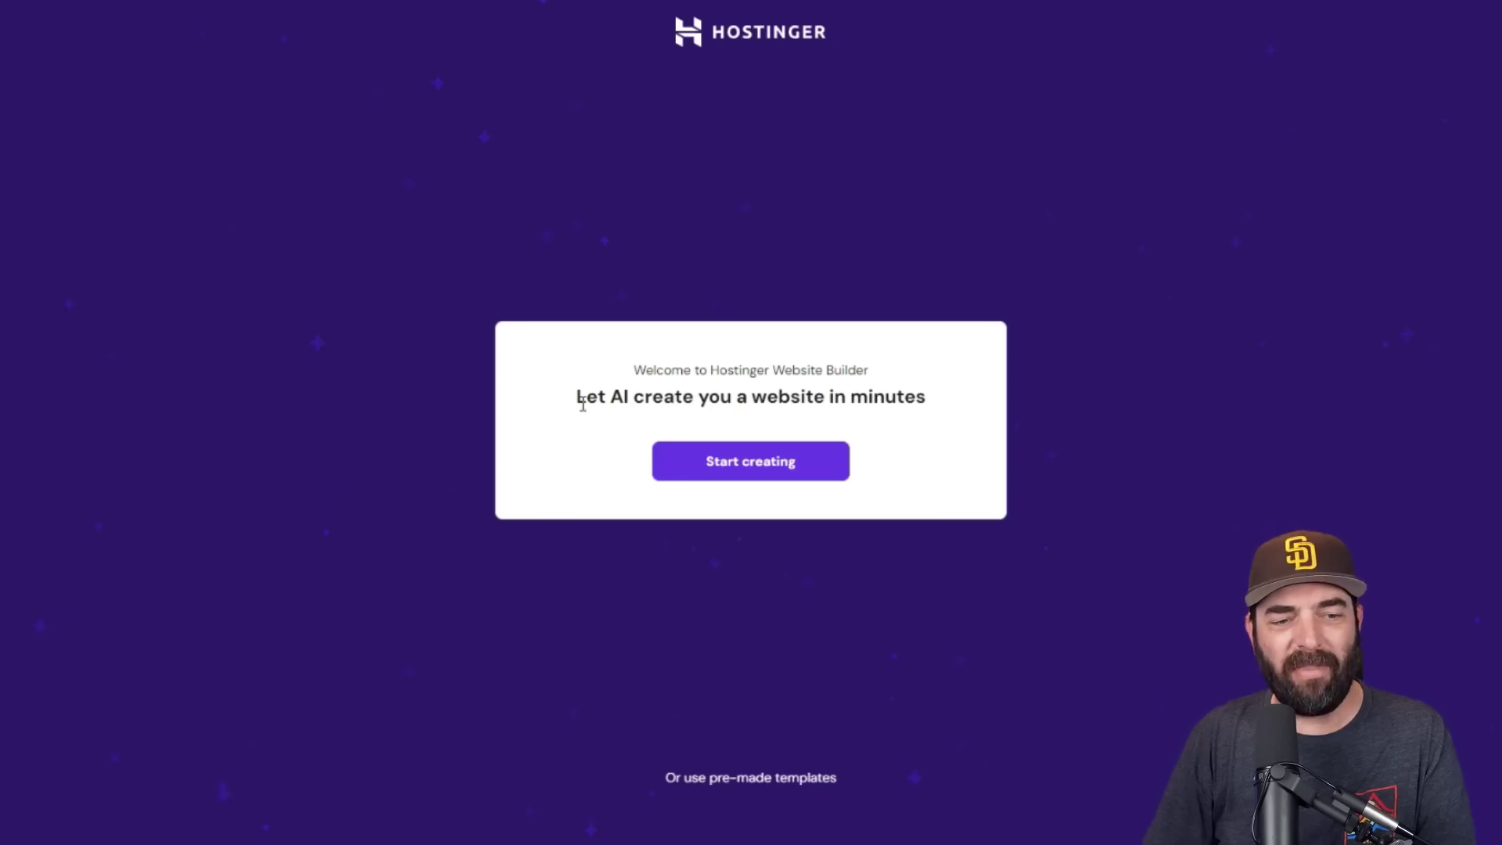
pyautogui.moveTo(577, 405); pyautogui.dragTo(962, 413)
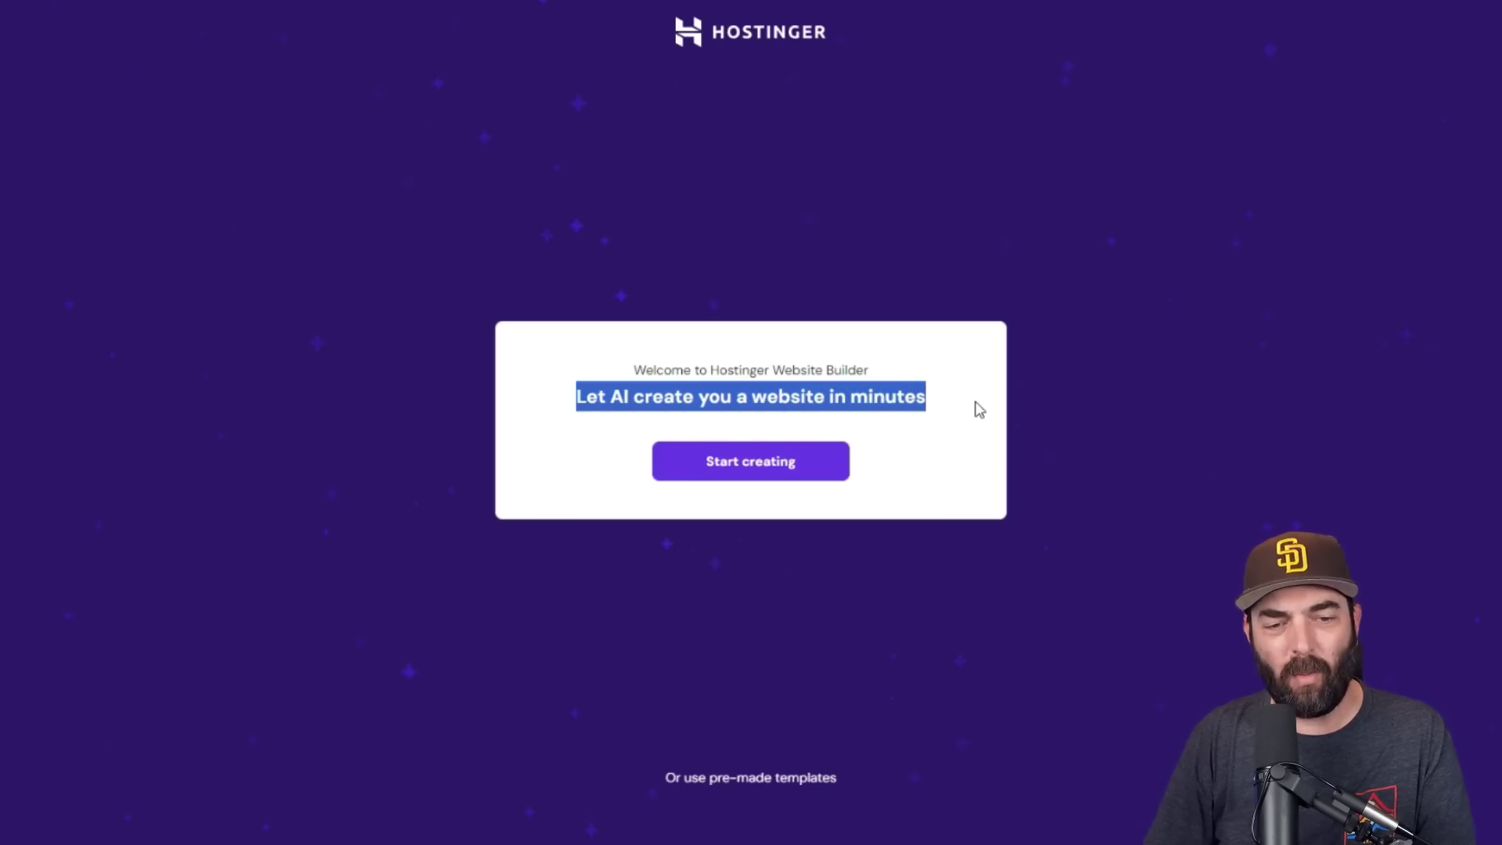
pyautogui.click(791, 474)
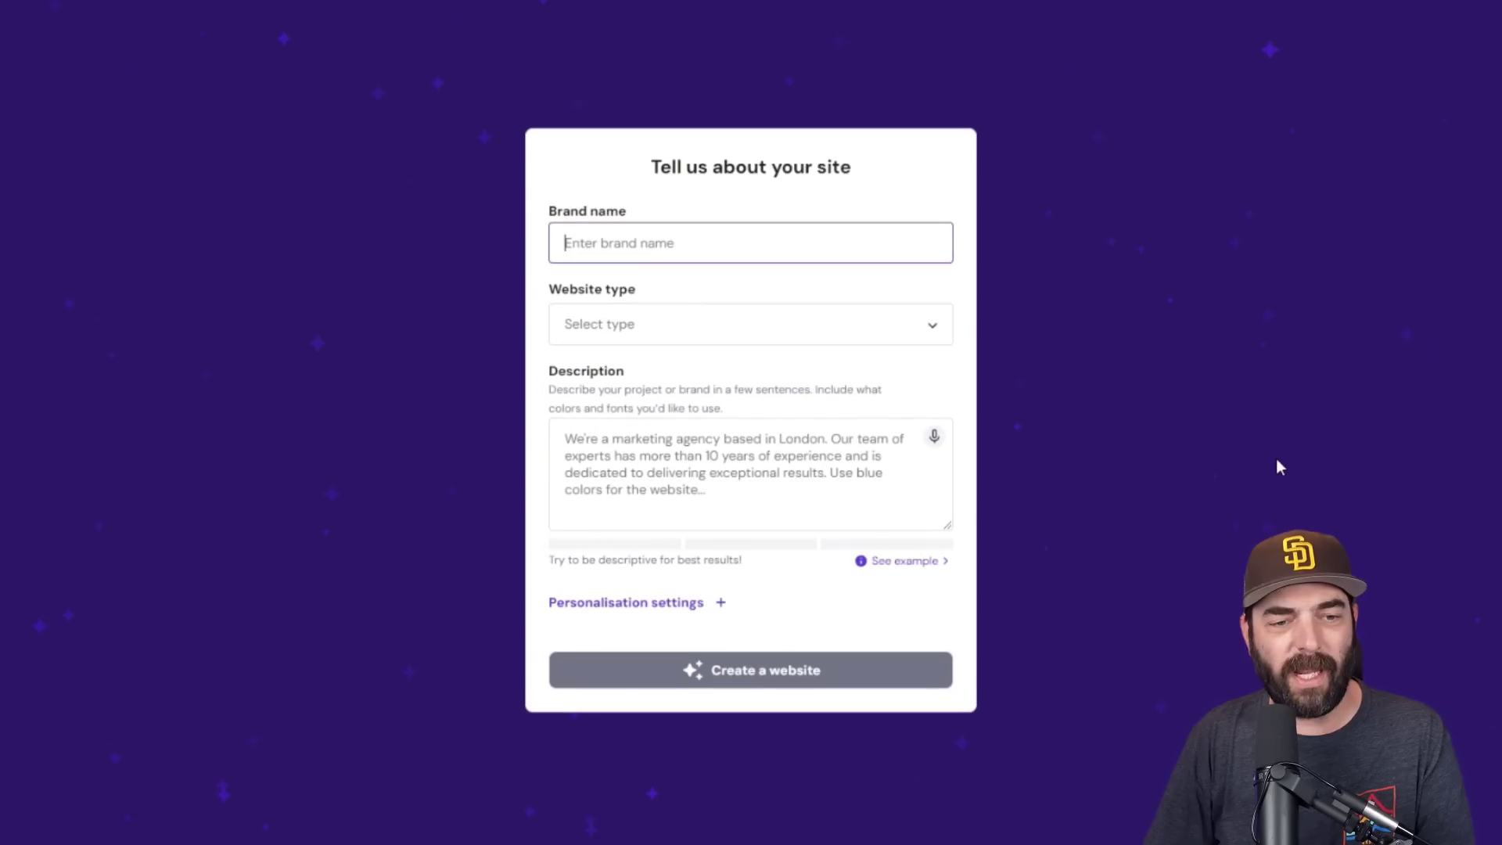
# Enter brand name Drone World, choose the Blog type, and dictate the description
pyautogui.write('Dron')
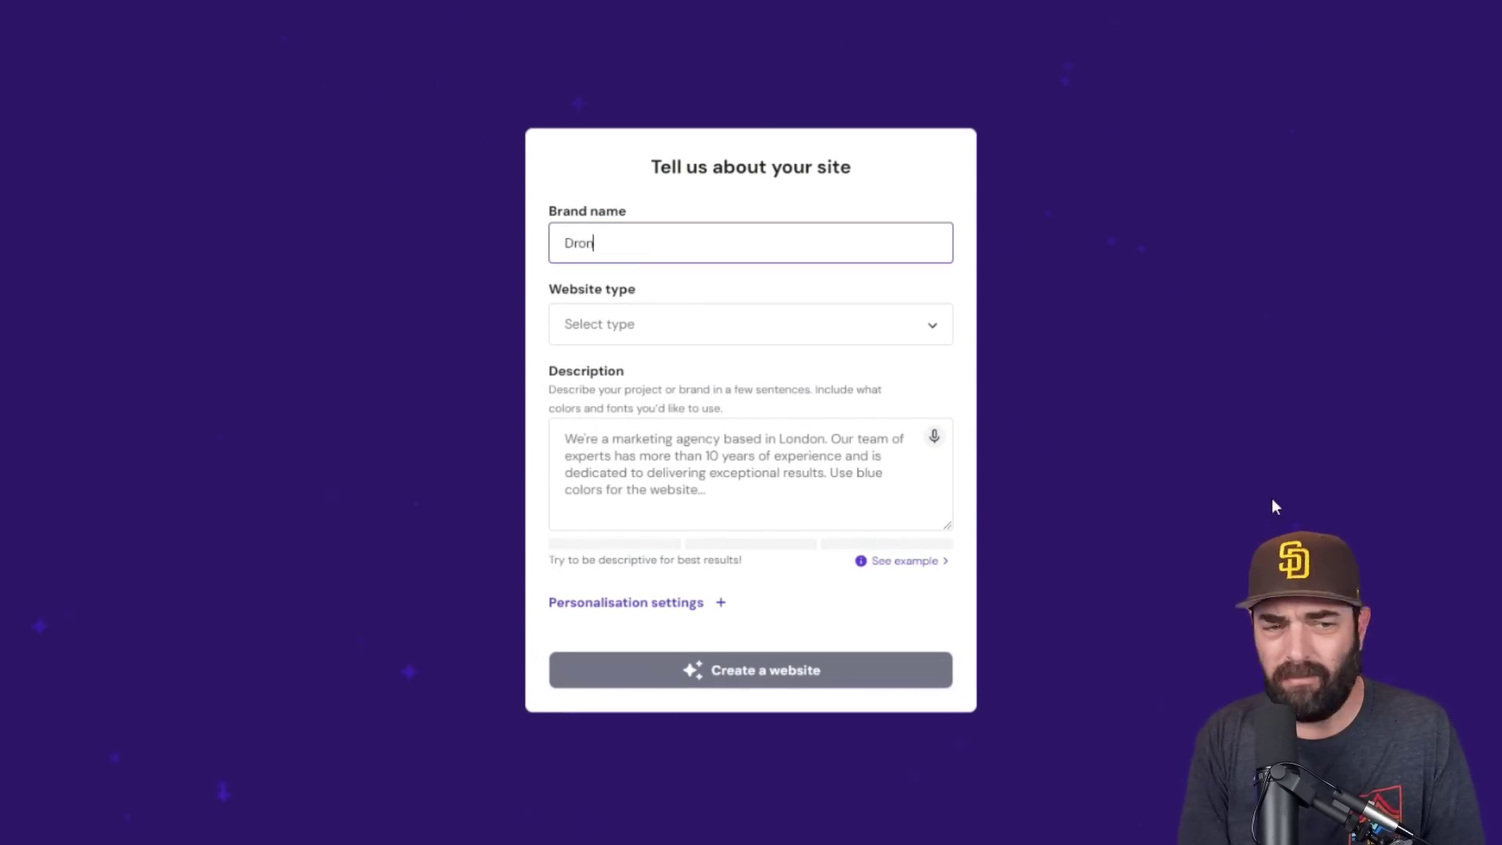
pyautogui.write('e World')
pyautogui.click(688, 324)
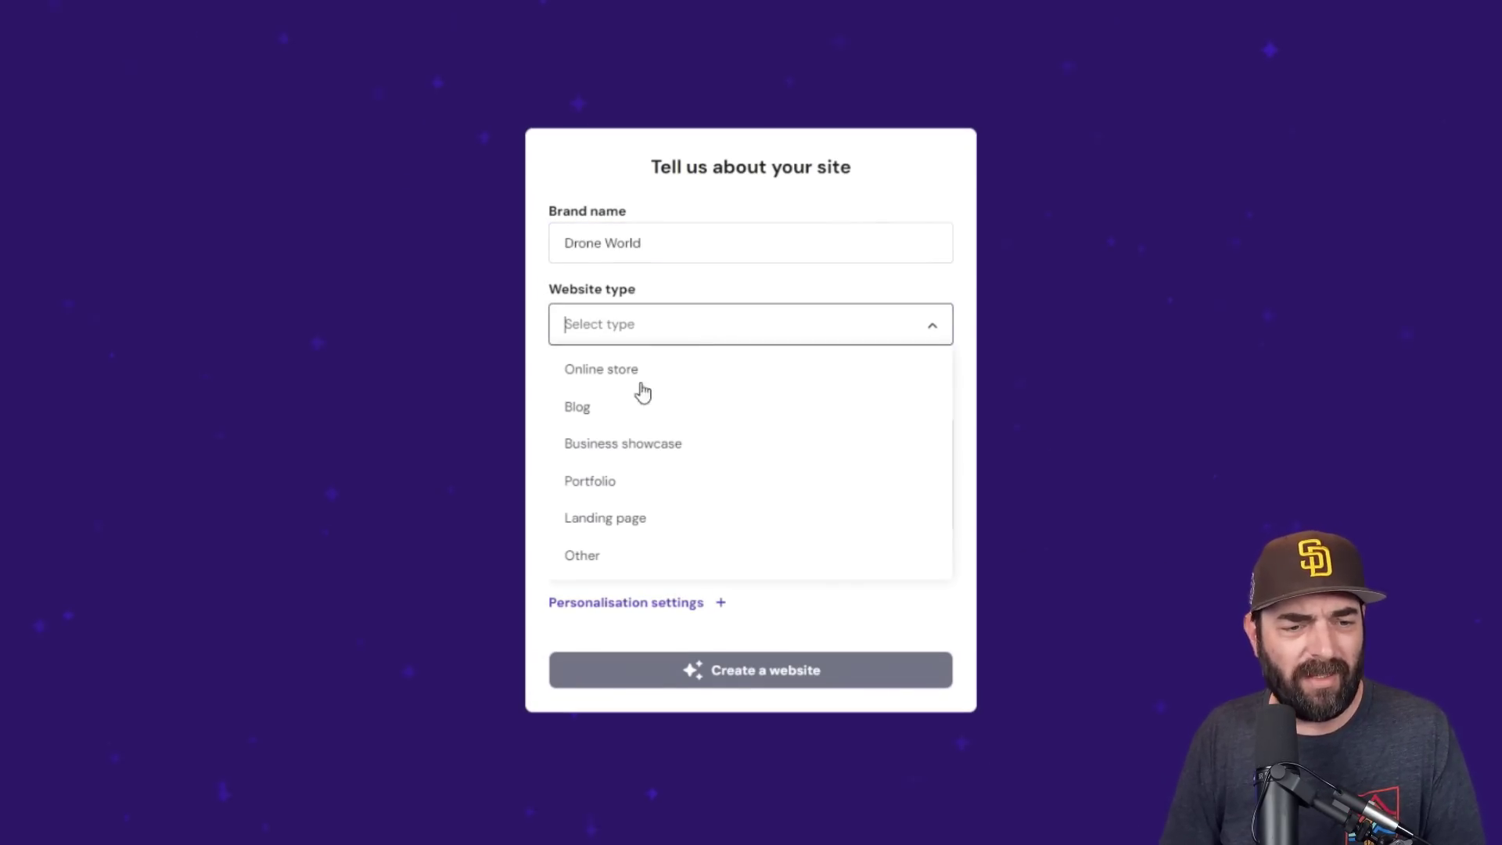
pyautogui.click(621, 413)
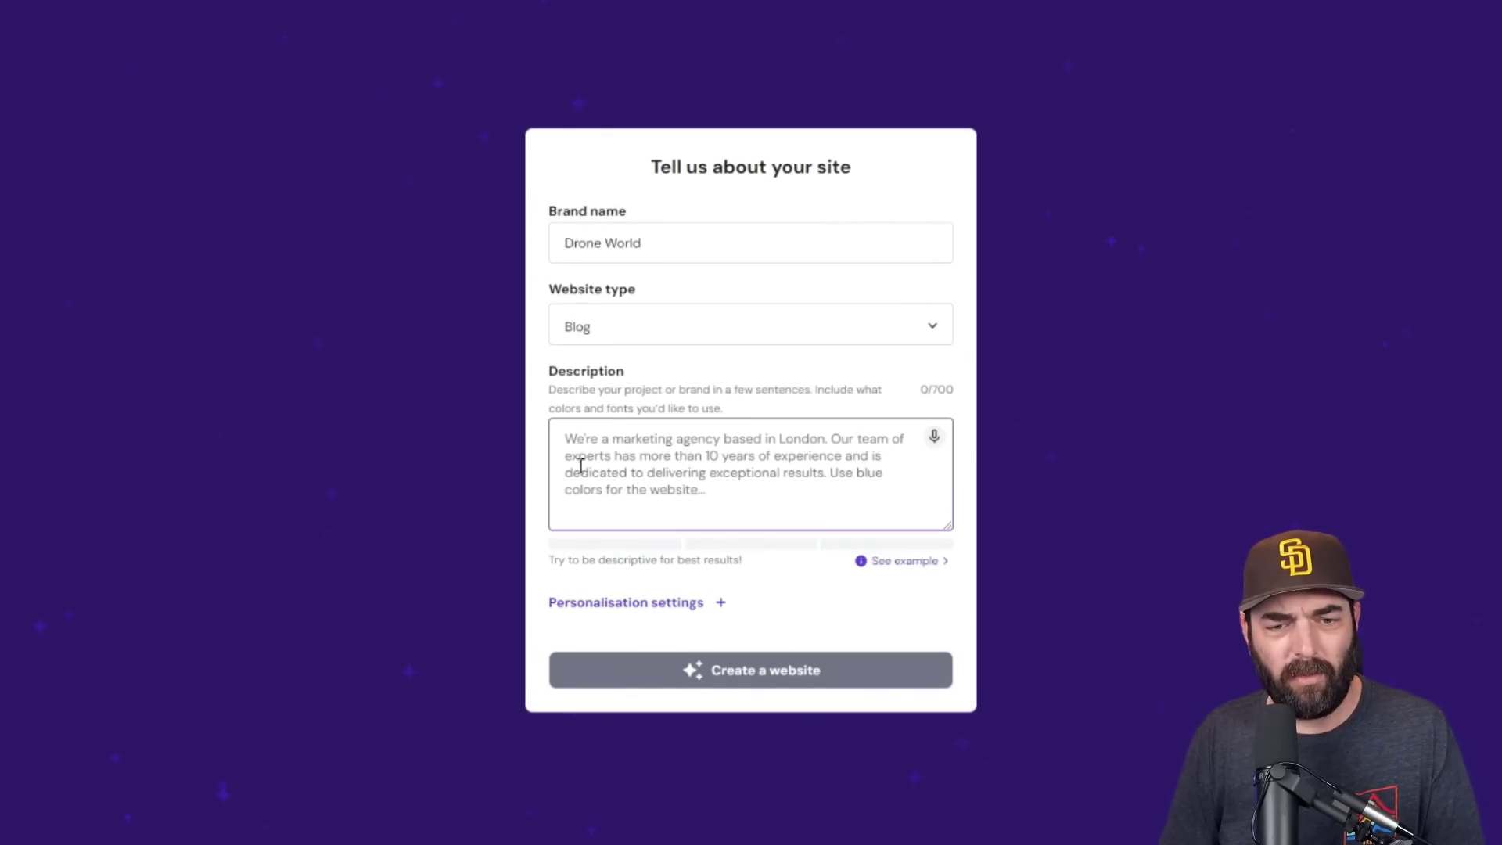
pyautogui.click(935, 438)
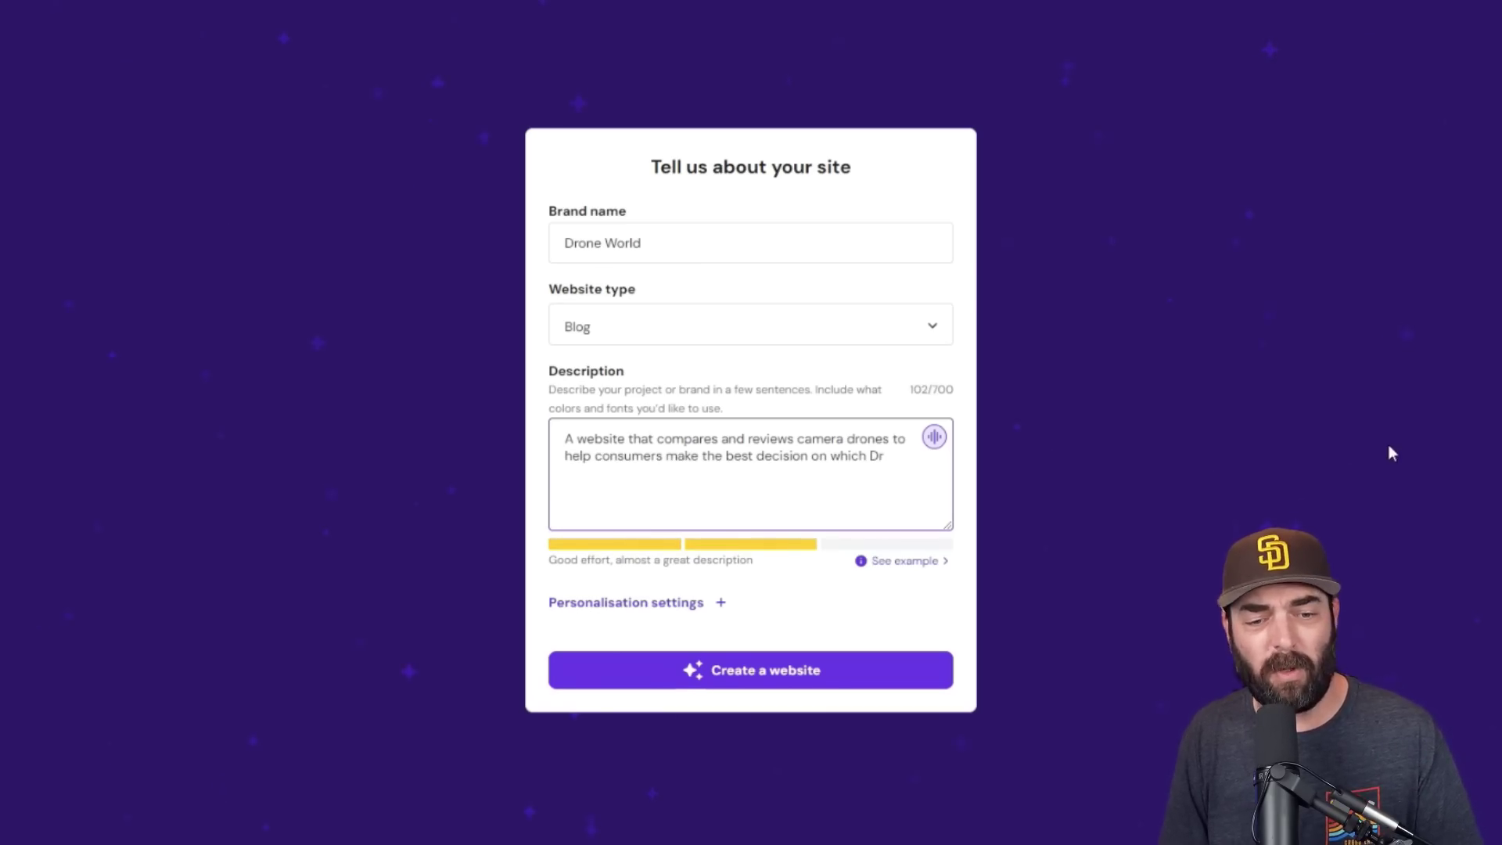
# Generate the Drone World site and scroll through its hero, blog posts and signup form
pyautogui.click(741, 674)
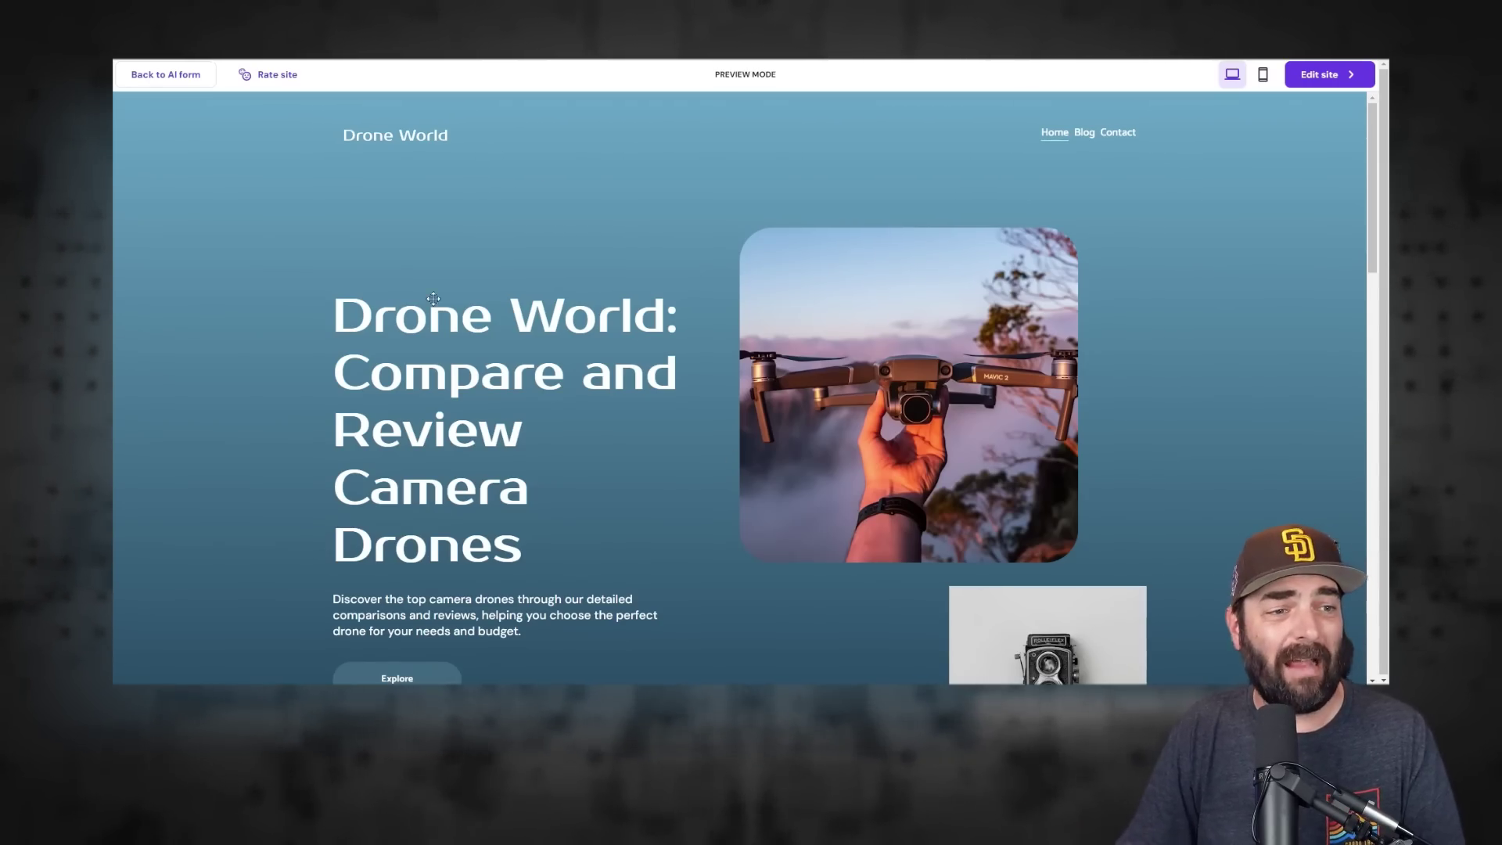
pyautogui.scroll(-2, 538, 222)
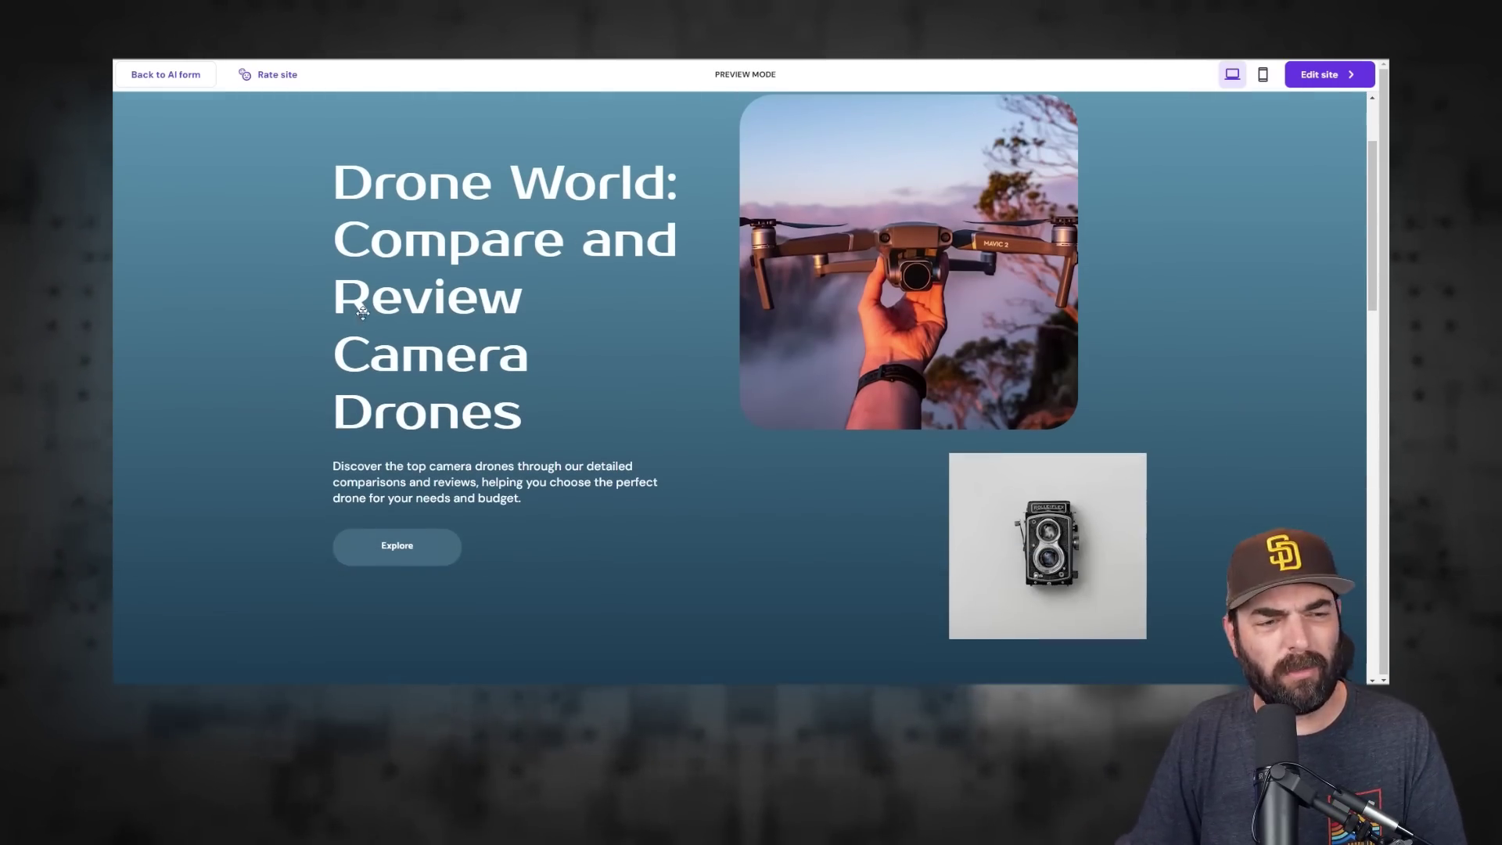
pyautogui.scroll(1, 782, 414)
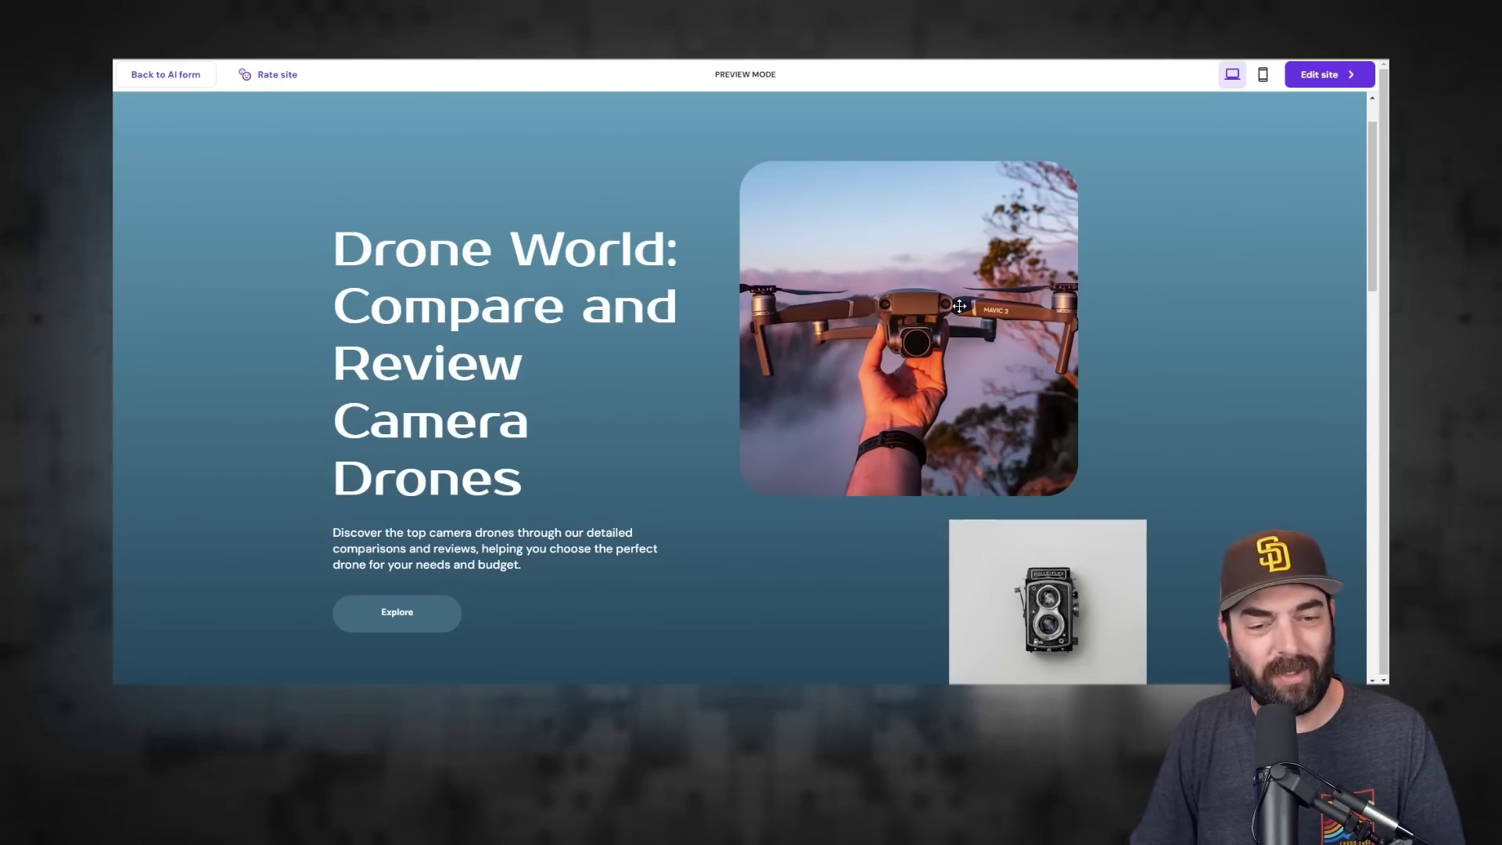
pyautogui.scroll(-15, 551, 563)
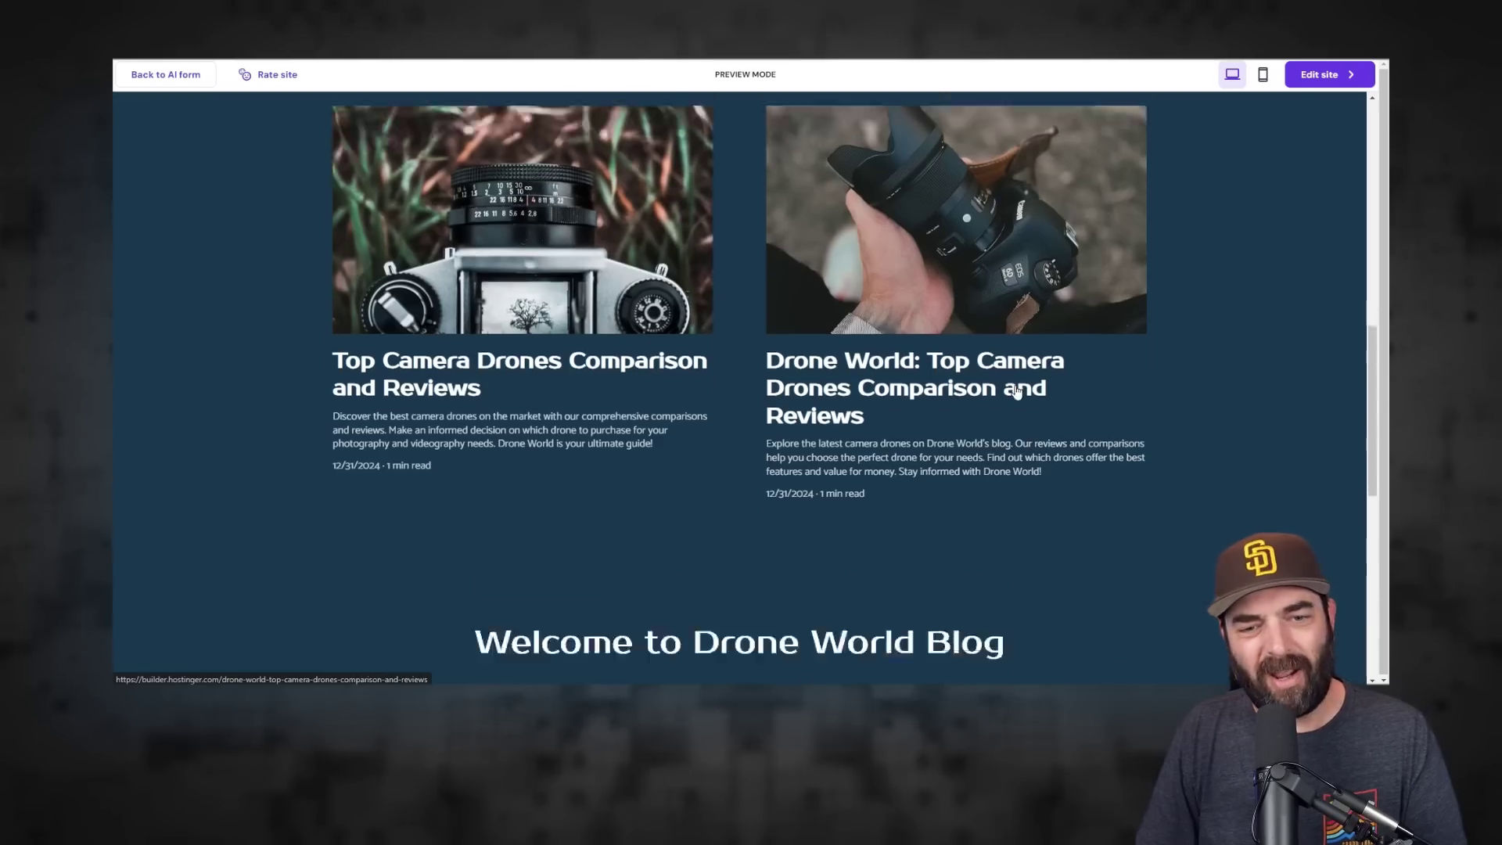
pyautogui.scroll(-3, 1024, 427)
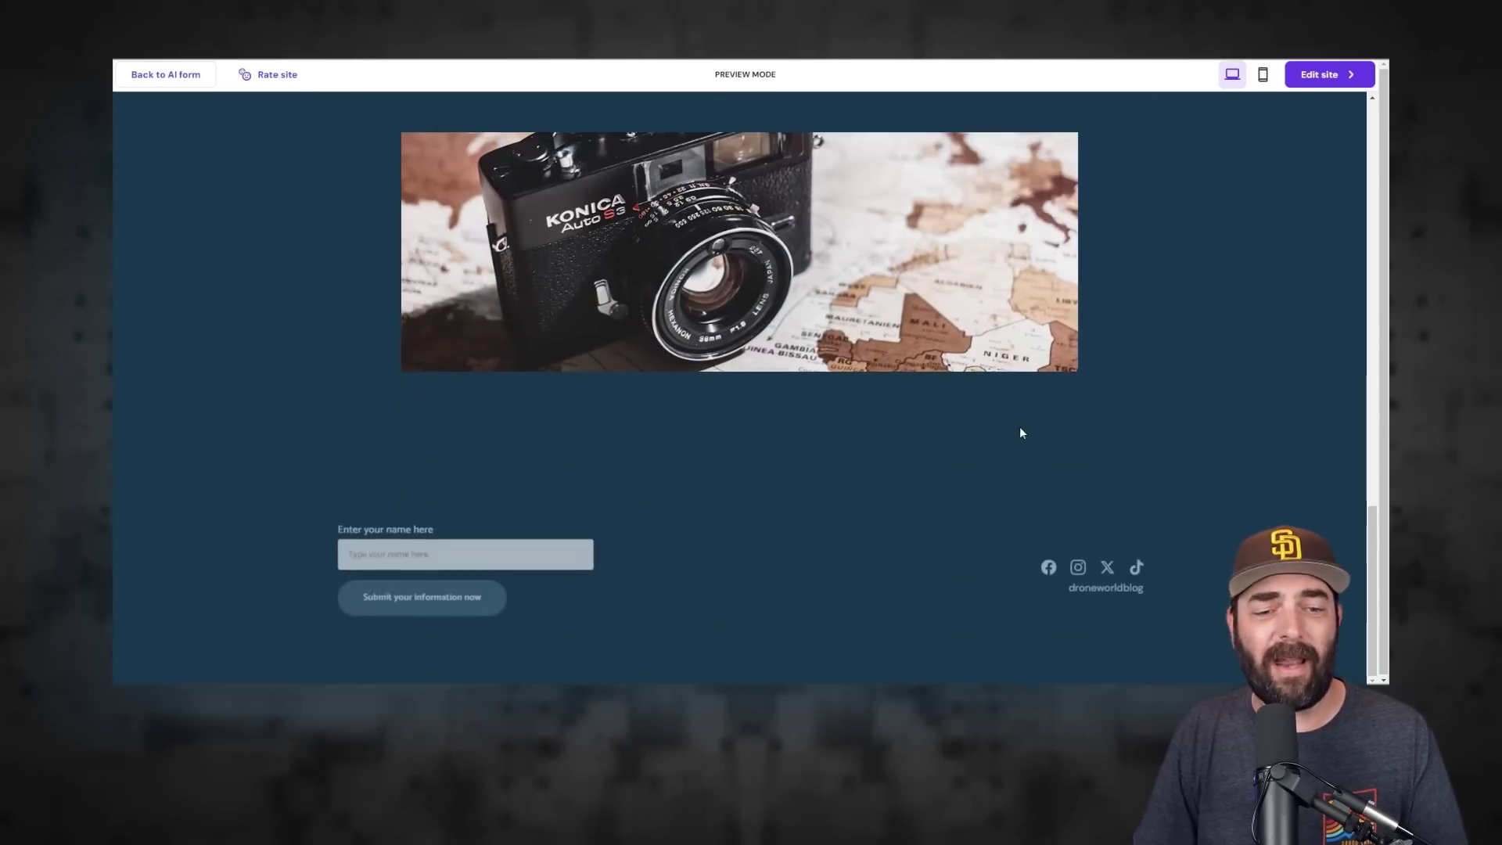
pyautogui.scroll(8, 986, 502)
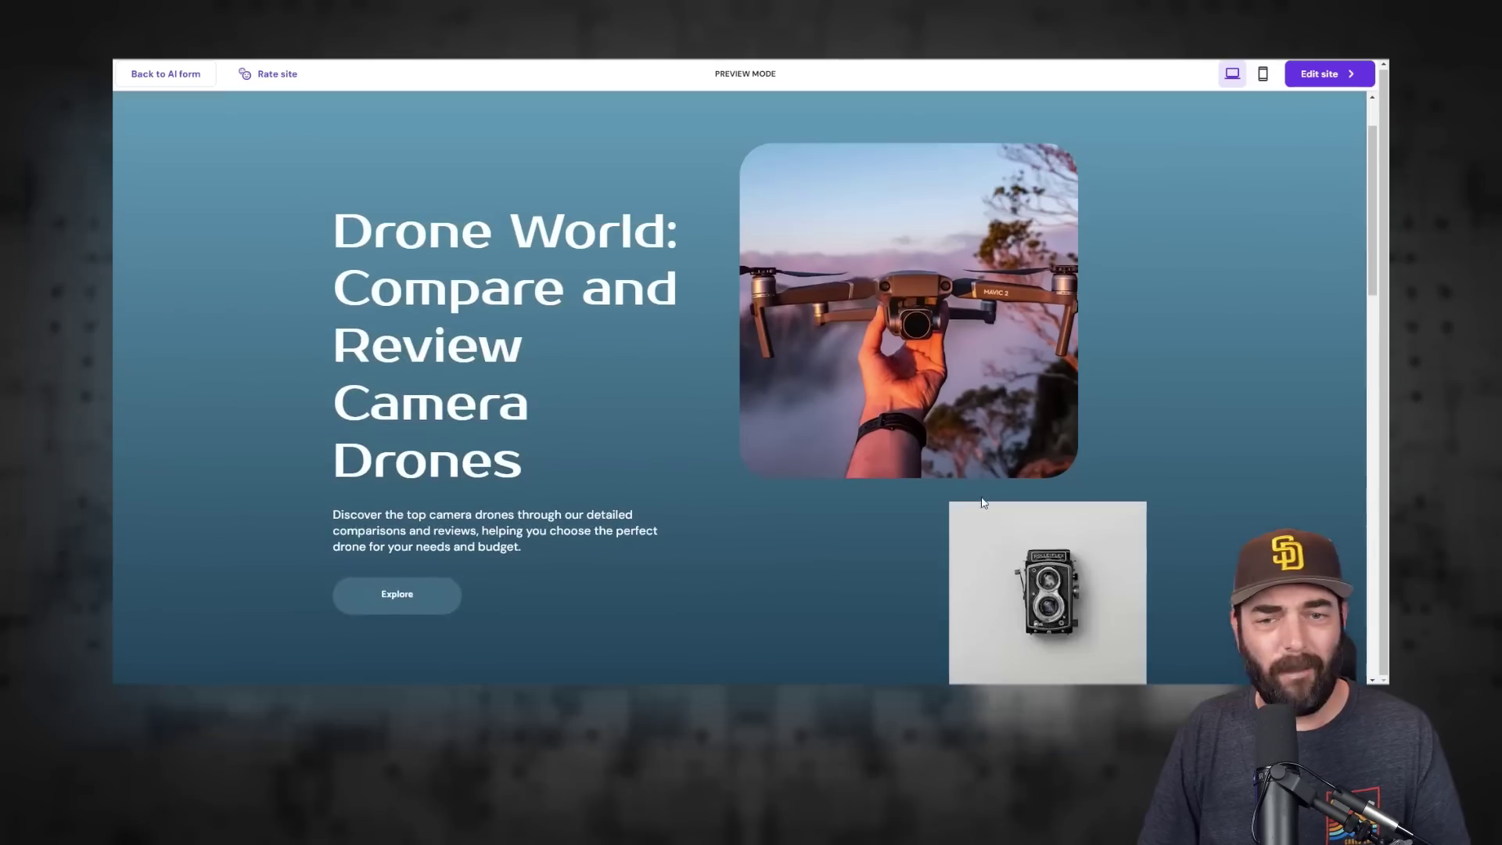
pyautogui.scroll(2, 551, 375)
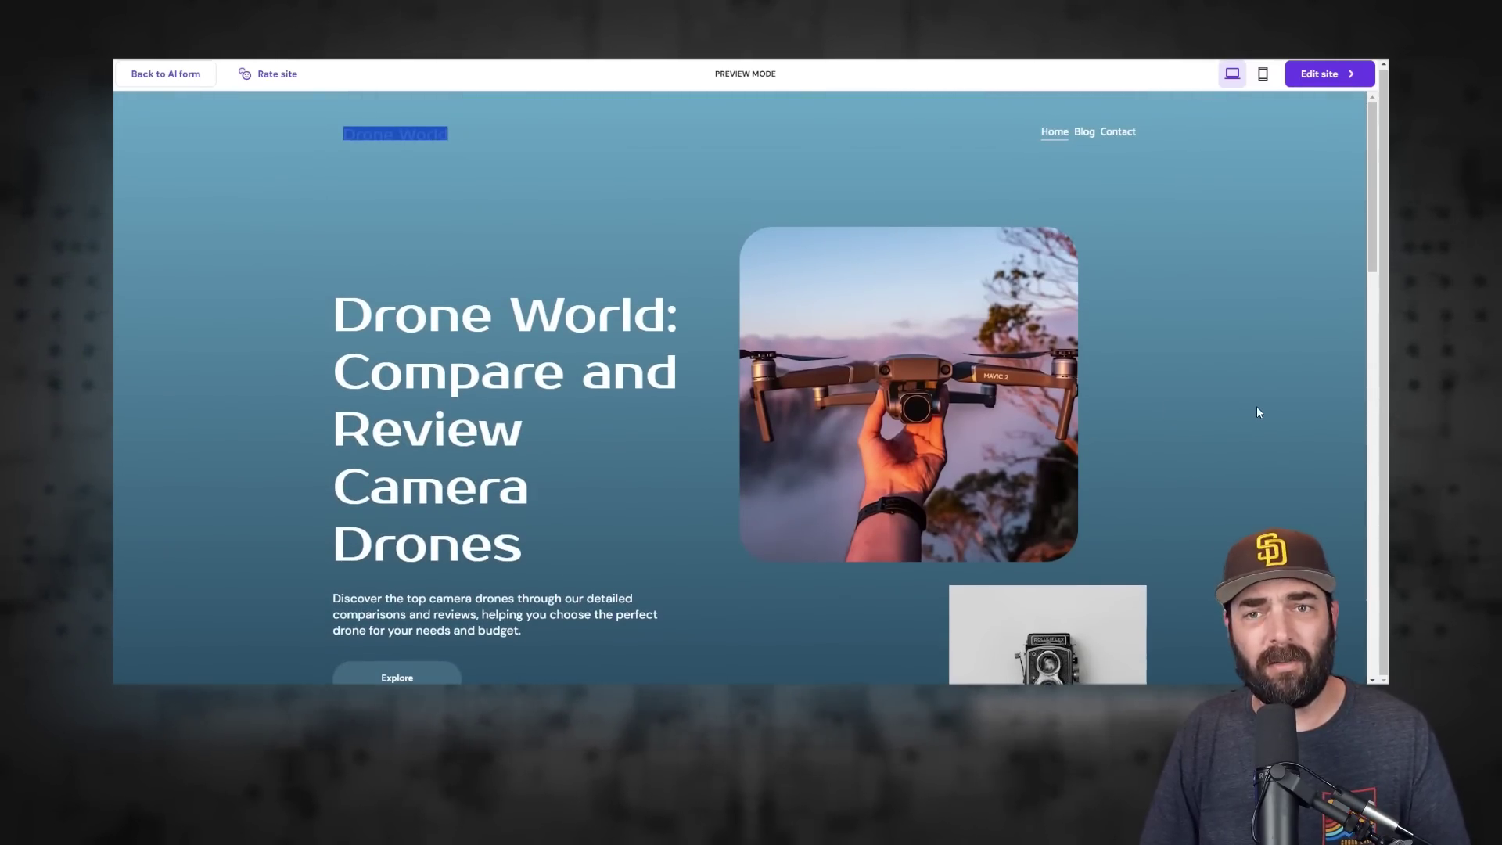
pyautogui.click(1329, 74)
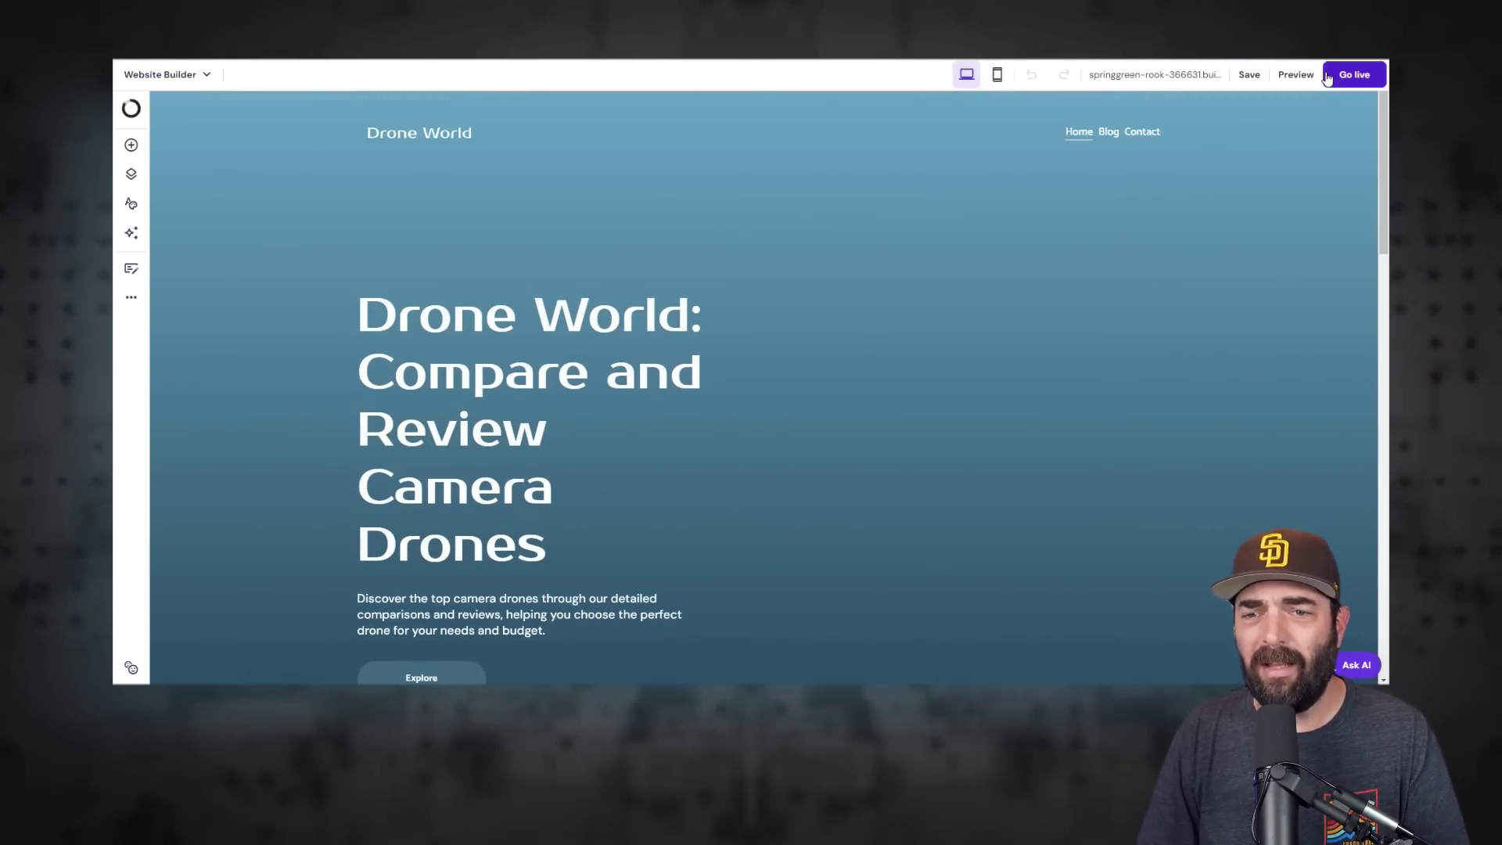
pyautogui.click(448, 319)
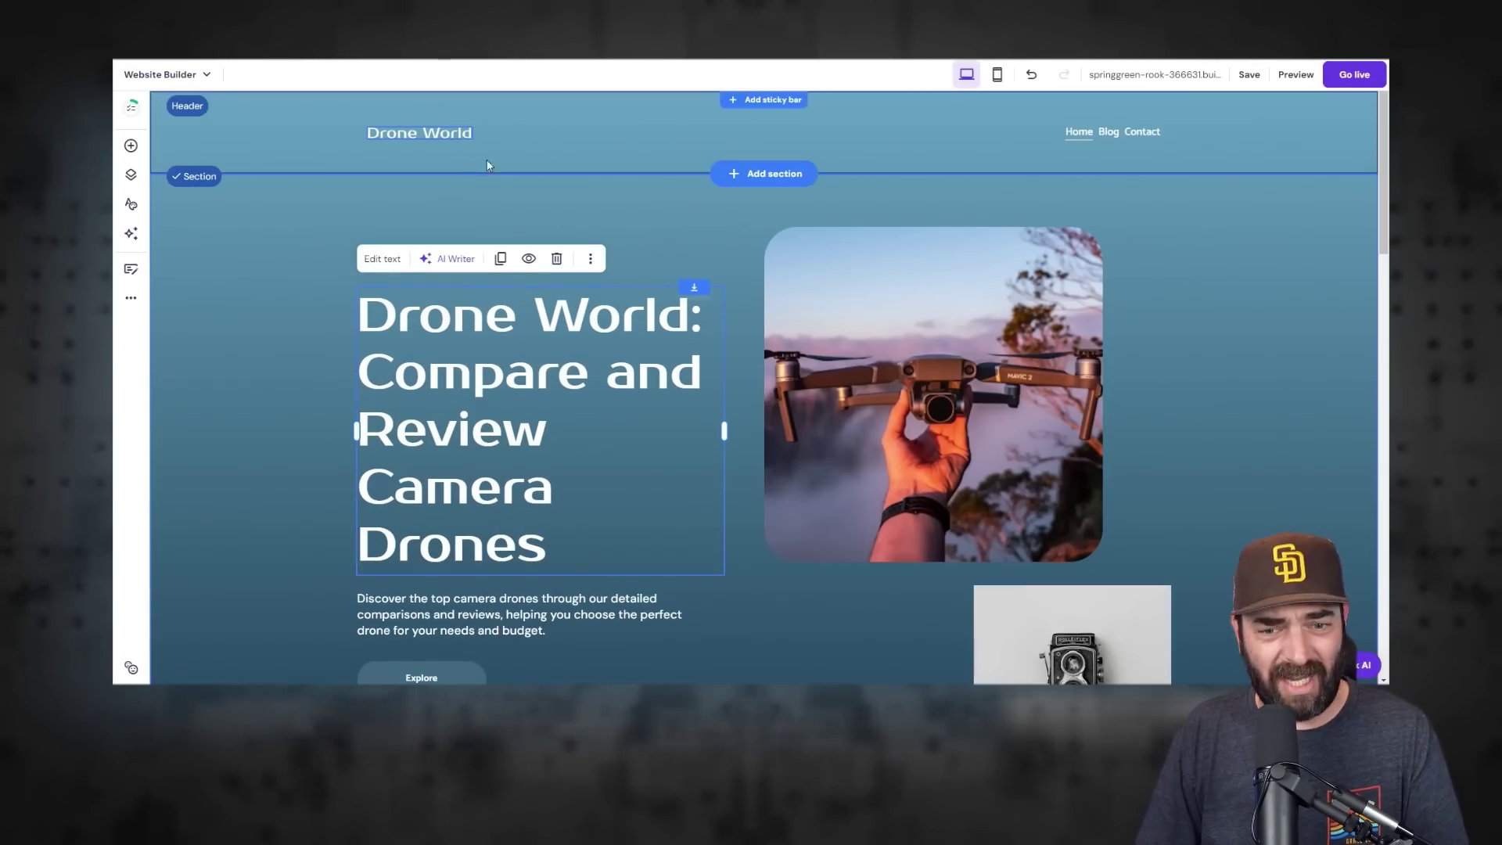
pyautogui.click(951, 428)
pyautogui.click(951, 428)
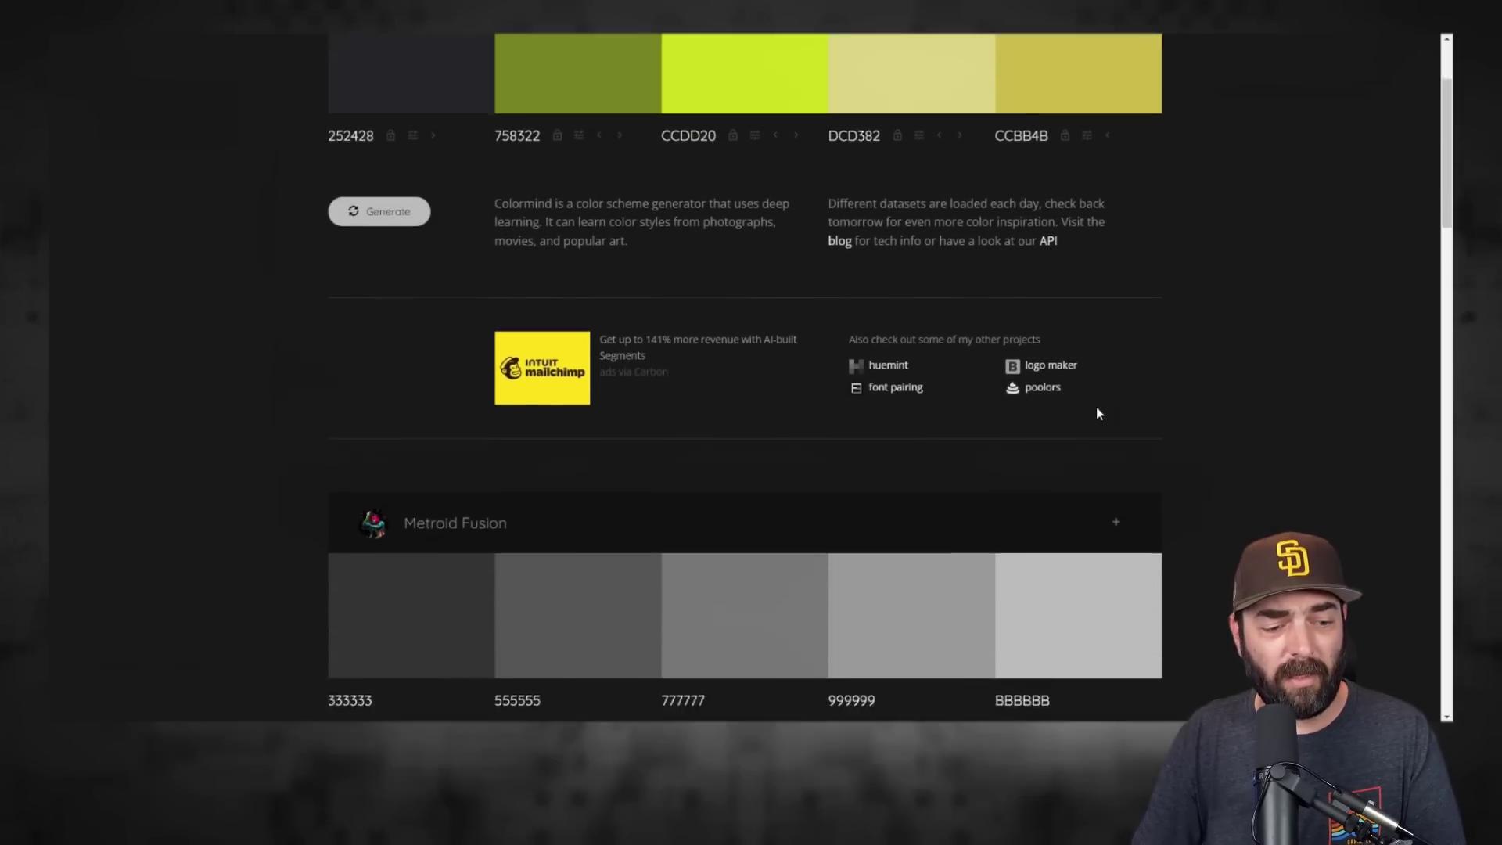
# Keep 1A4C5E, DDC64B and E2565A locked and regenerate until 2DBBA2 and E3DB7B appear
pyautogui.scroll(3, 1190, 424)
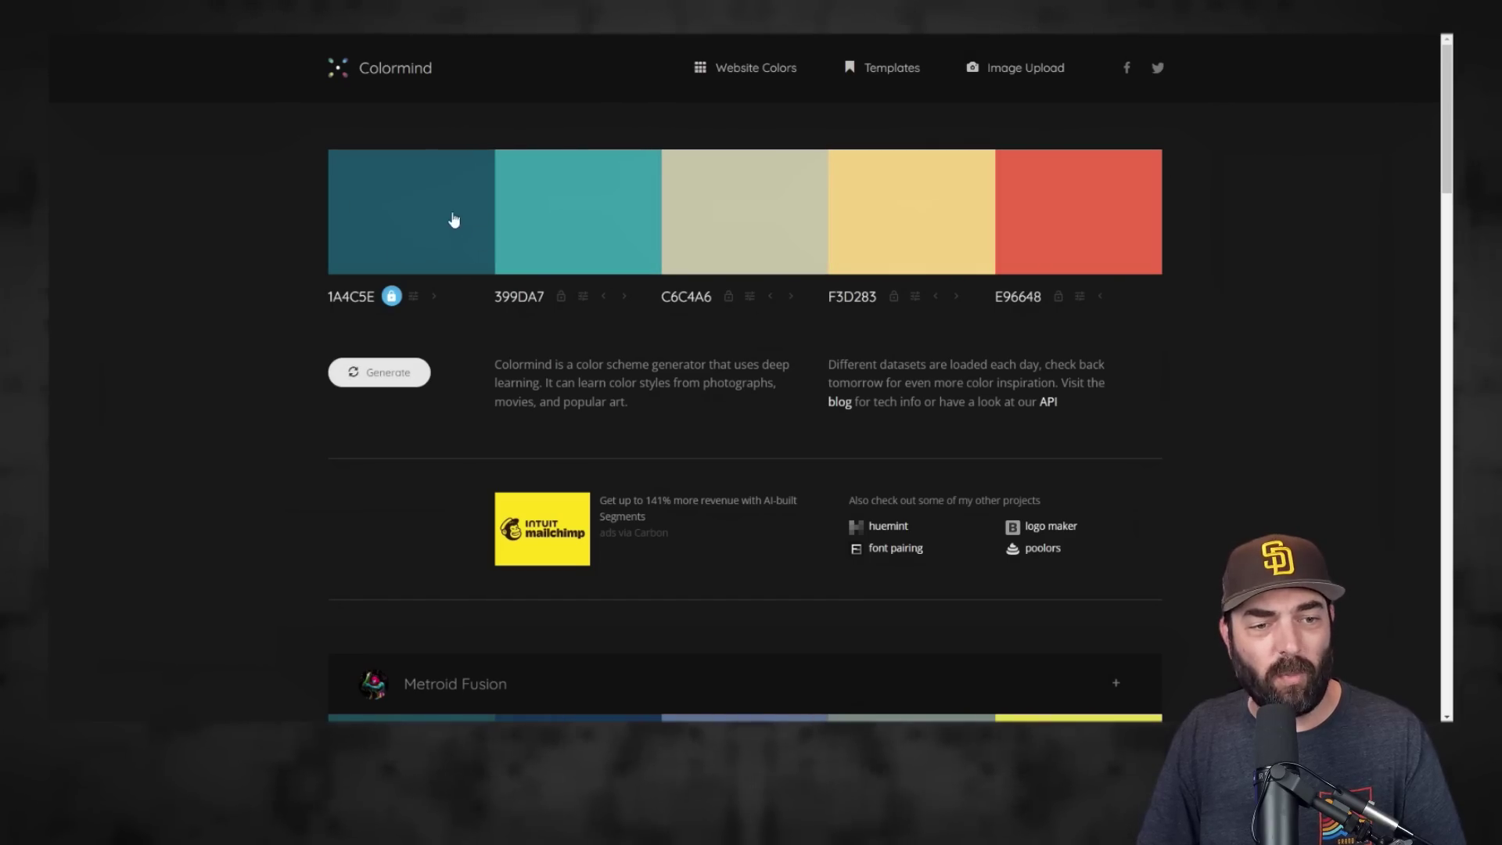
pyautogui.press('space')
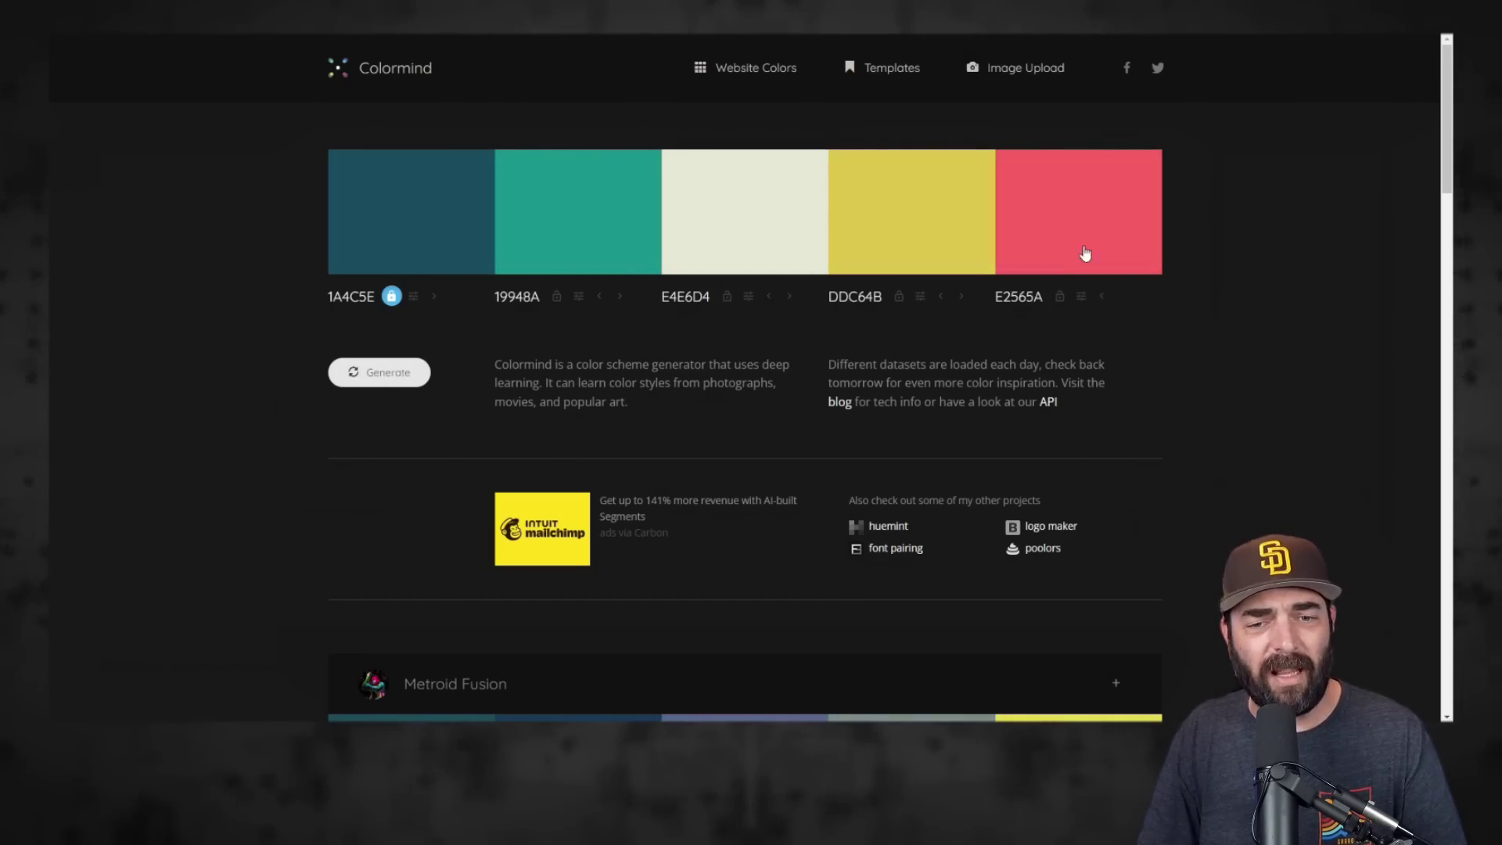
pyautogui.click(899, 297)
pyautogui.click(1060, 297)
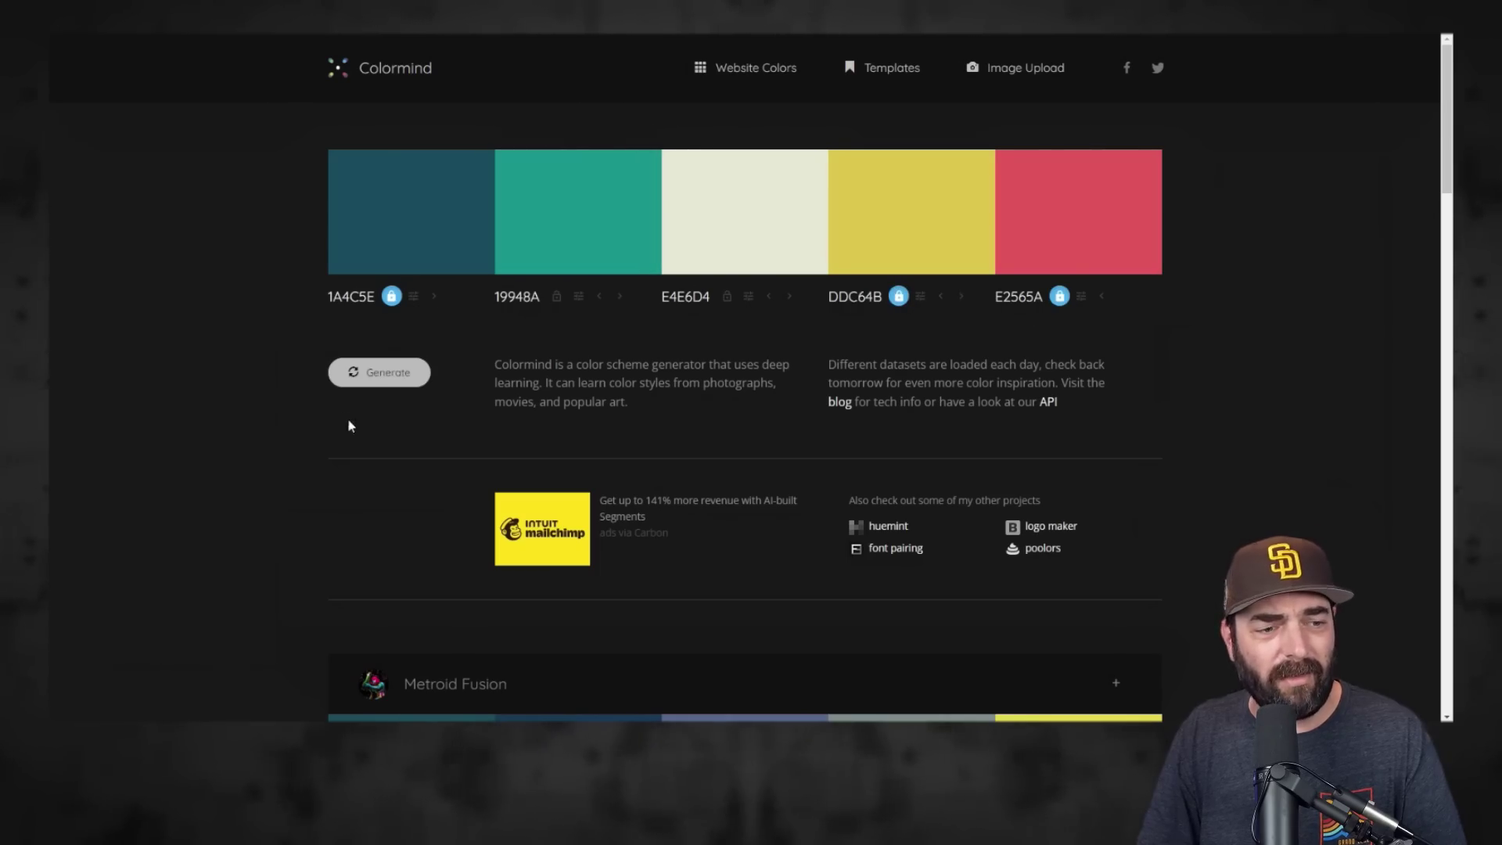
pyautogui.click(358, 376)
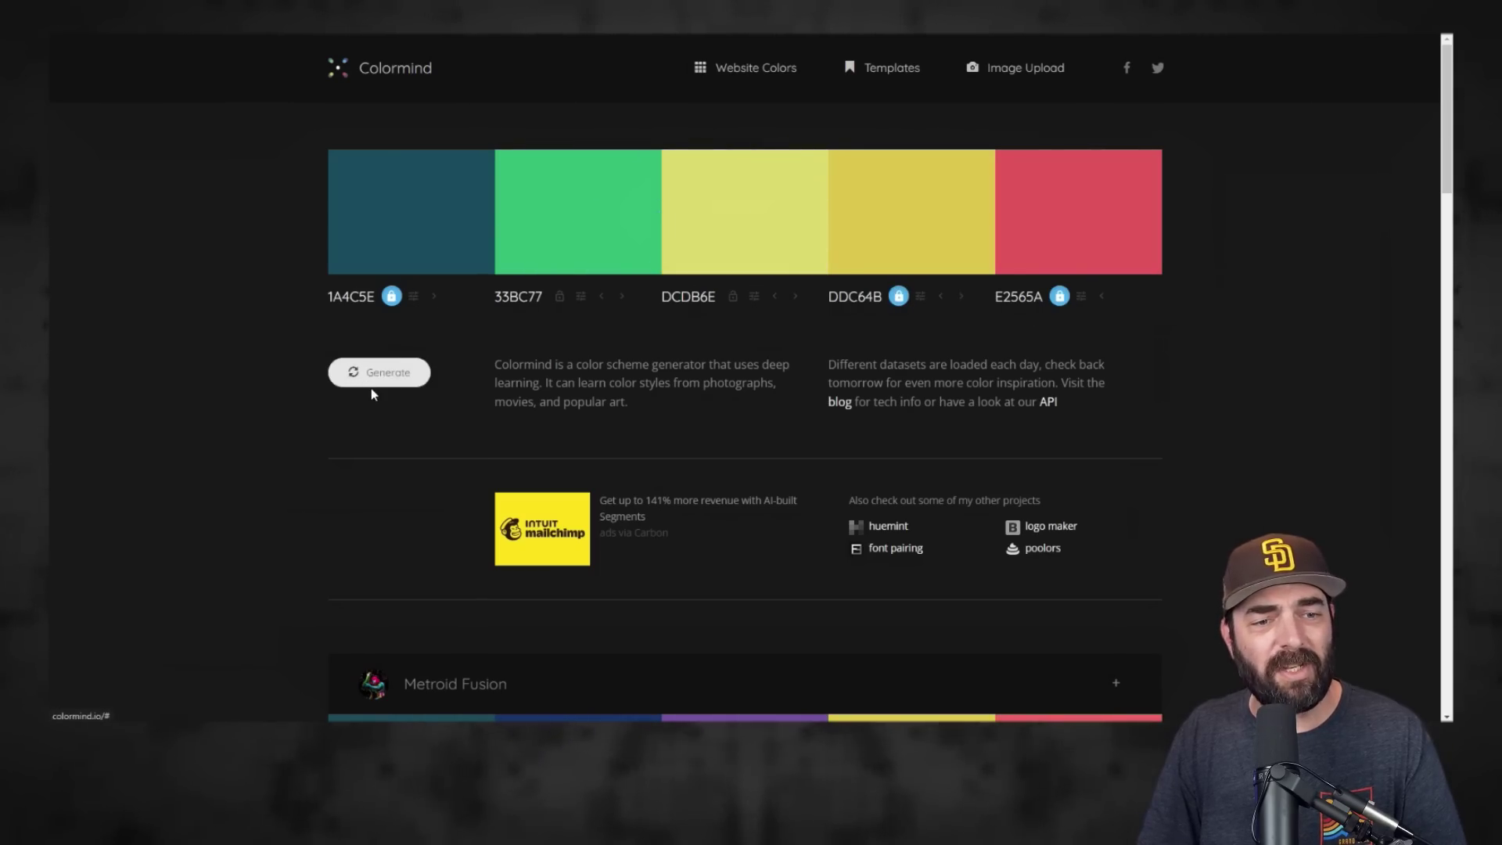
pyautogui.click(375, 385)
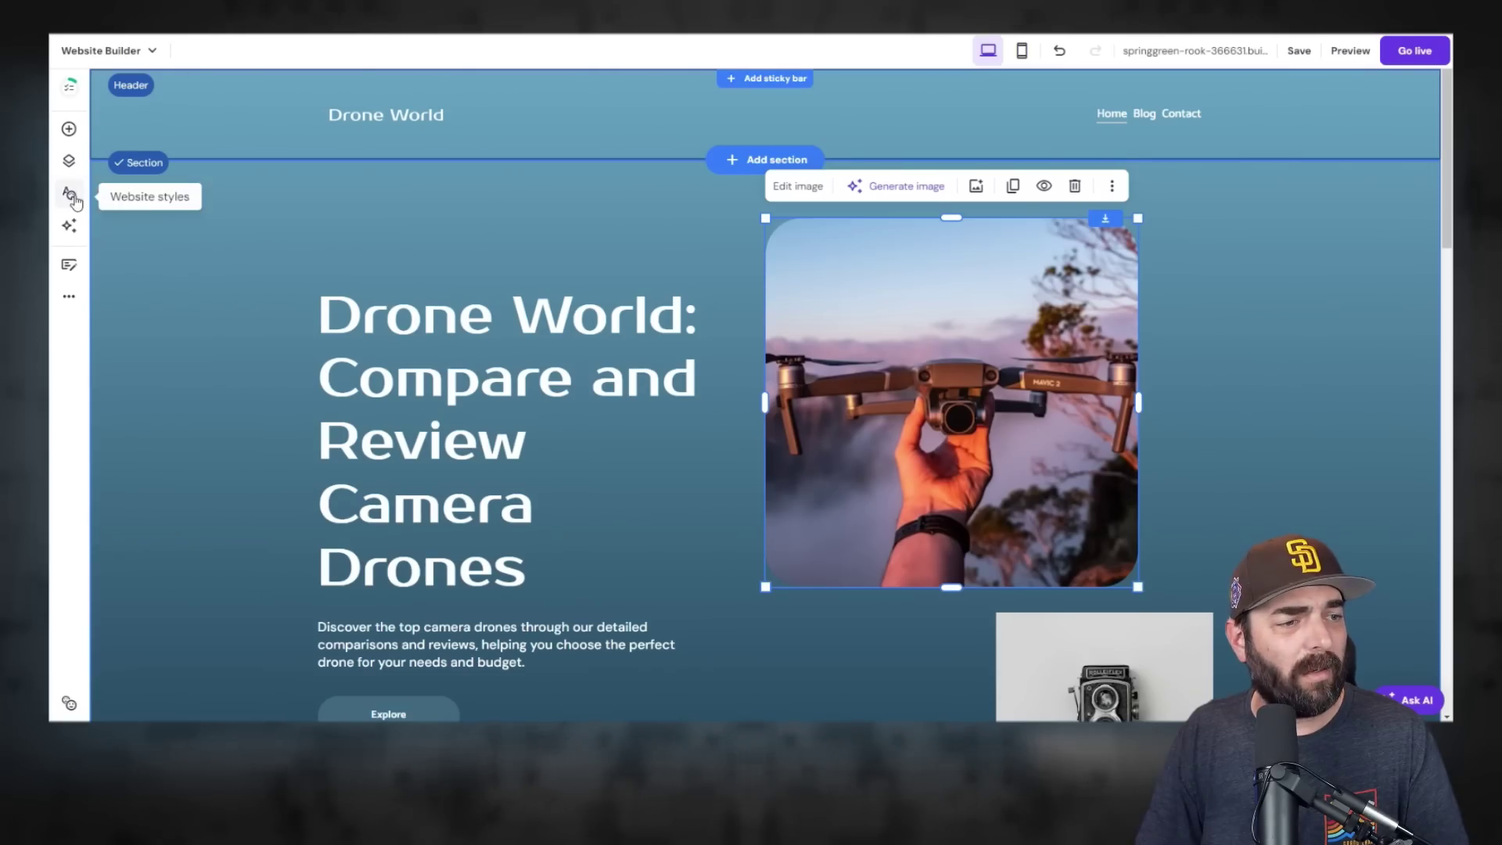
# Replace the dark site colour with 1A4C5E copied from Colormind
pyautogui.click(73, 198)
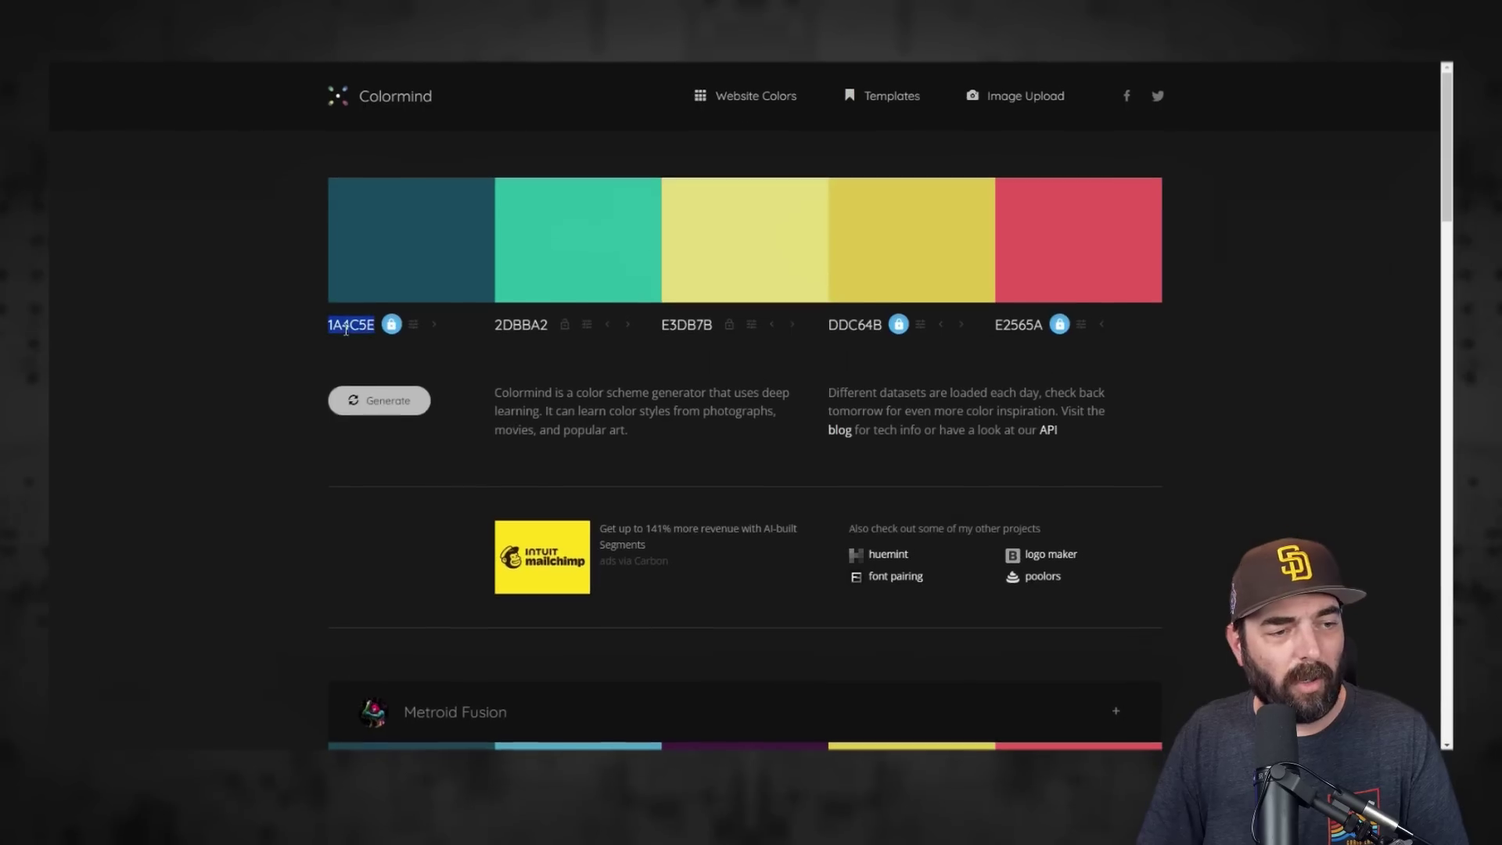
pyautogui.doubleClick(351, 313)
pyautogui.rightClick(347, 320)
pyautogui.click(387, 334)
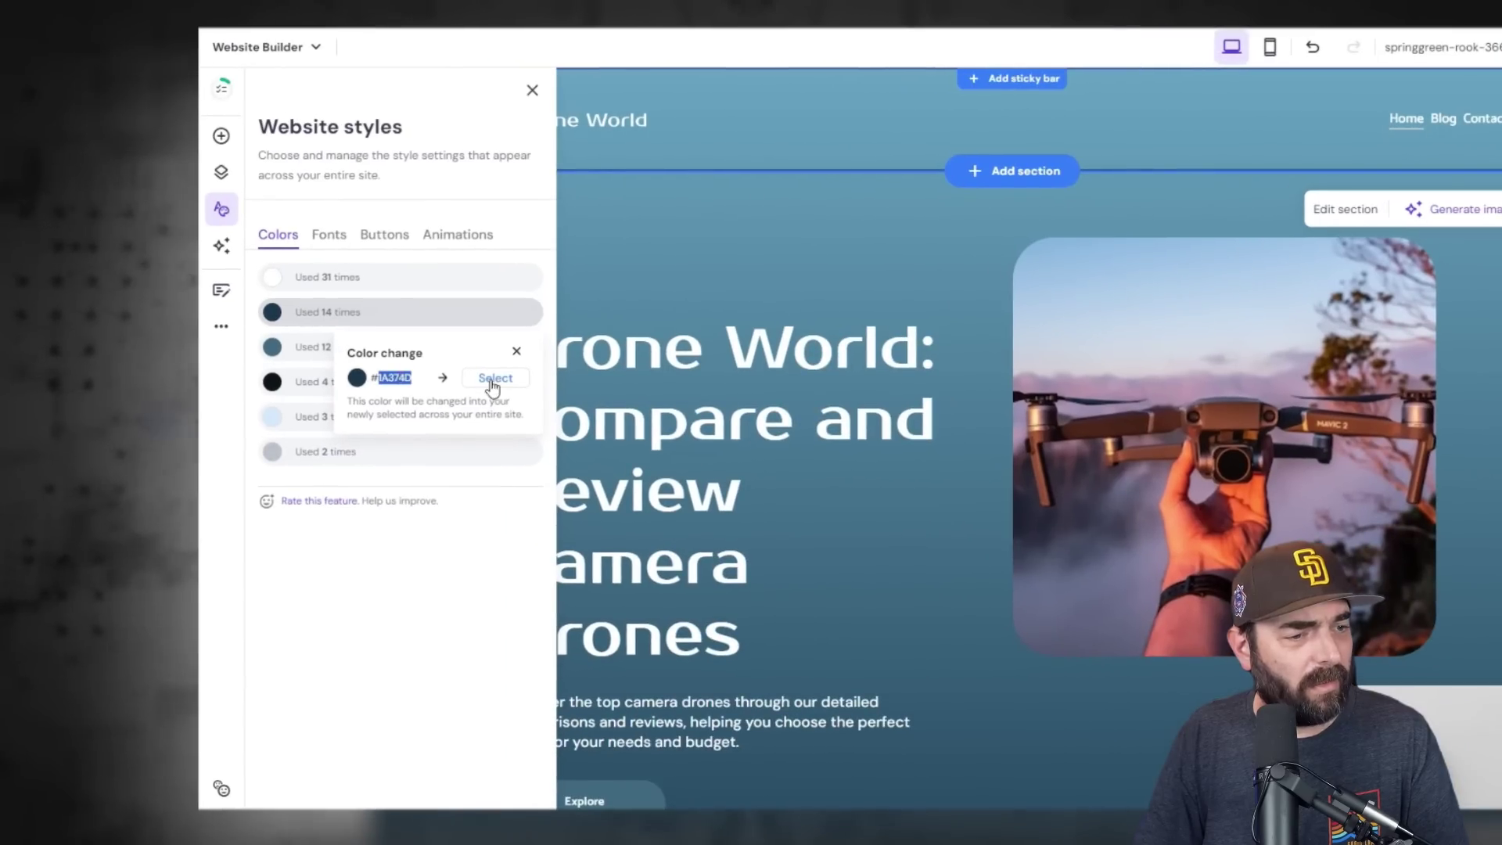
pyautogui.click(495, 377)
pyautogui.rightClick(442, 681)
pyautogui.click(542, 273)
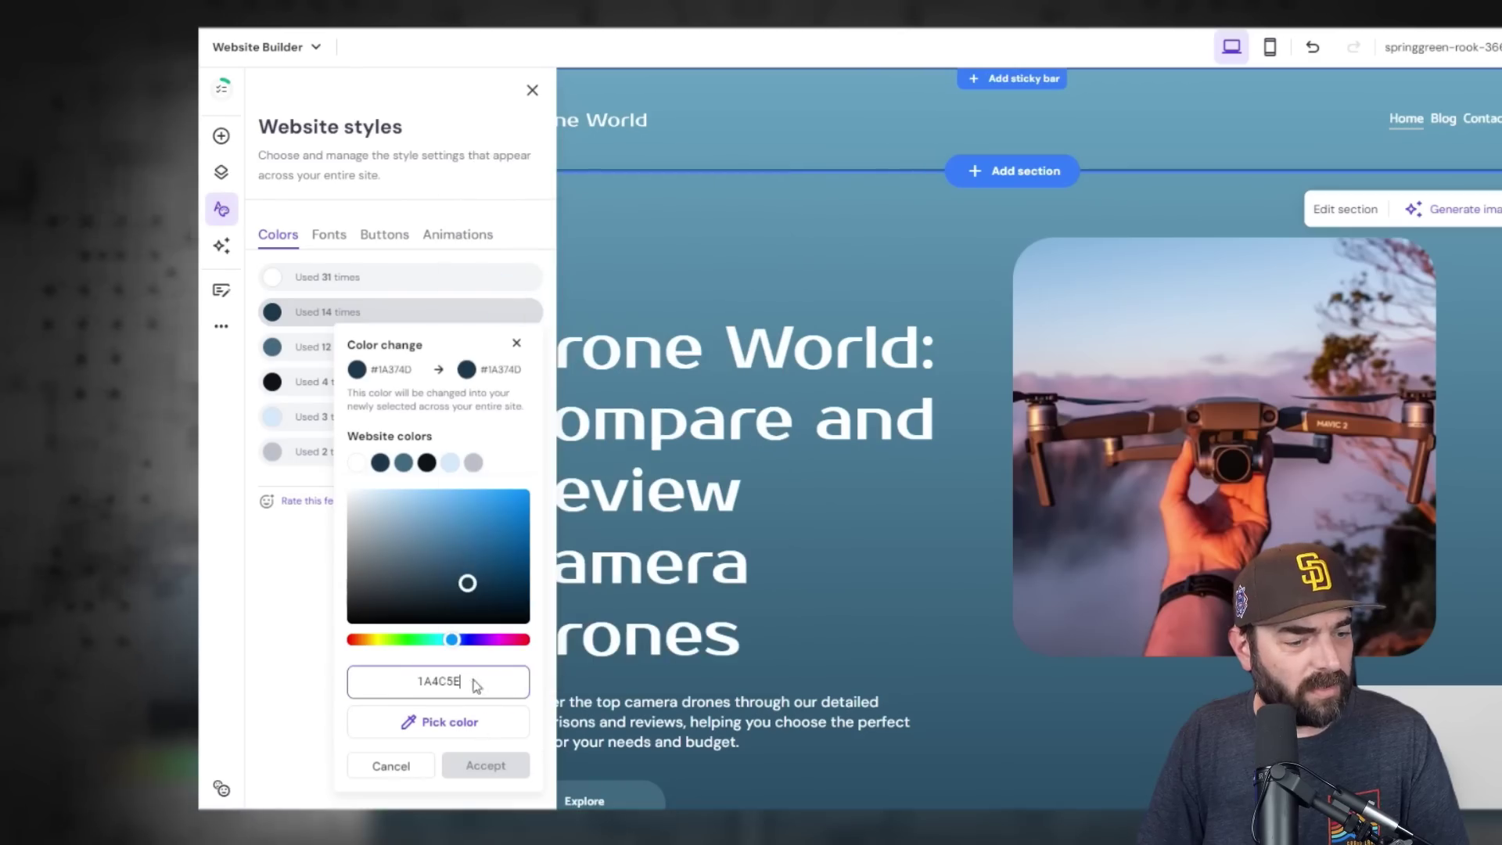
# Copy 2DBBA2 from Colormind and select the #406882 site colour value to replace
pyautogui.click(485, 765)
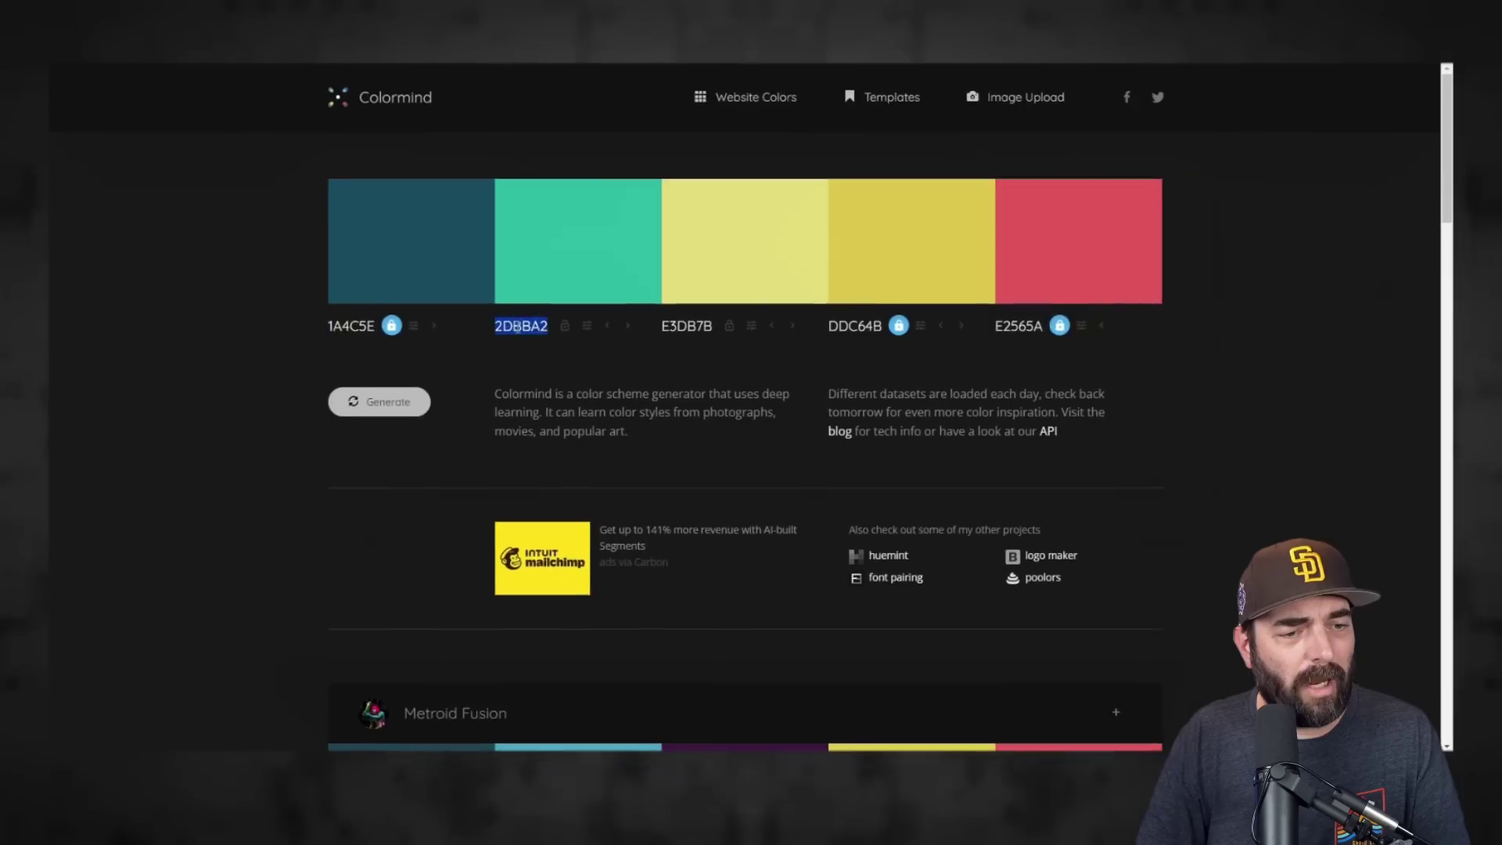
pyautogui.rightClick(508, 321)
pyautogui.click(539, 331)
pyautogui.click(392, 347)
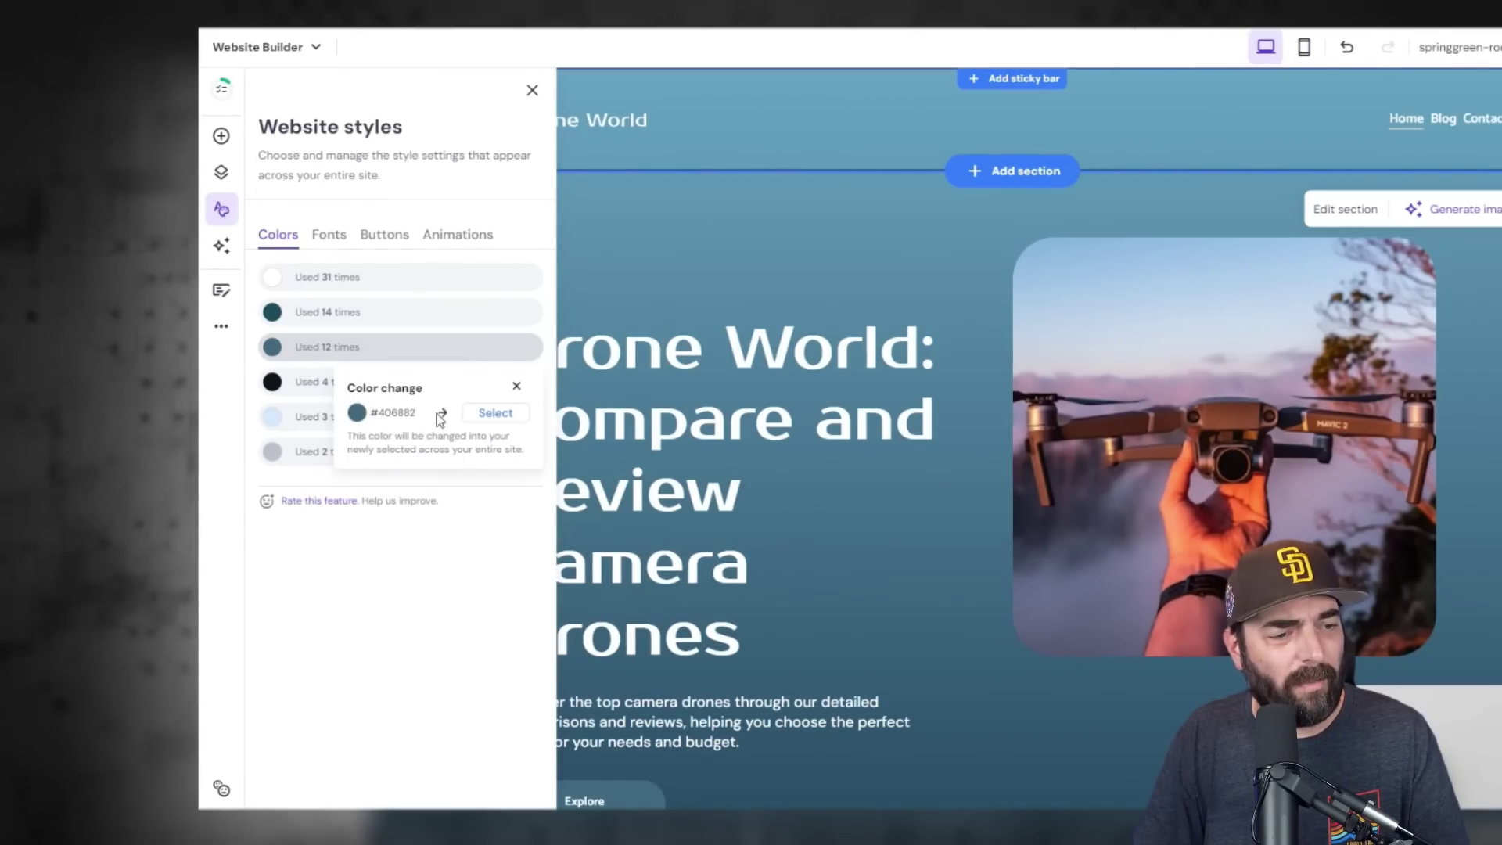
pyautogui.click(493, 411)
pyautogui.click(481, 689)
pyautogui.doubleClick(427, 682)
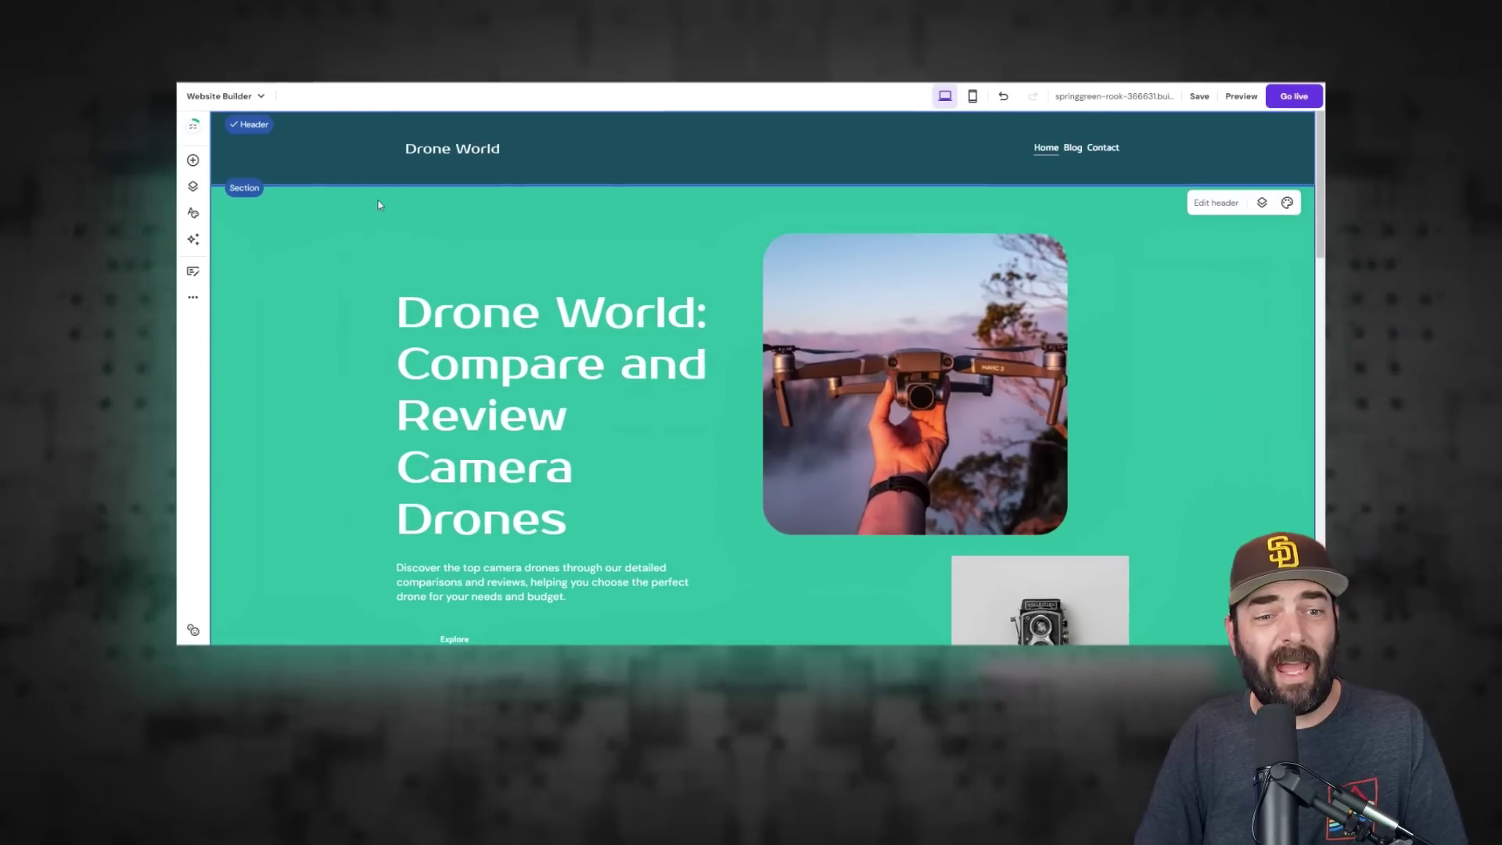
# Reopen the site colour styles to check the updated palette
pyautogui.scroll(-2, 378, 200)
pyautogui.scroll(2, 378, 200)
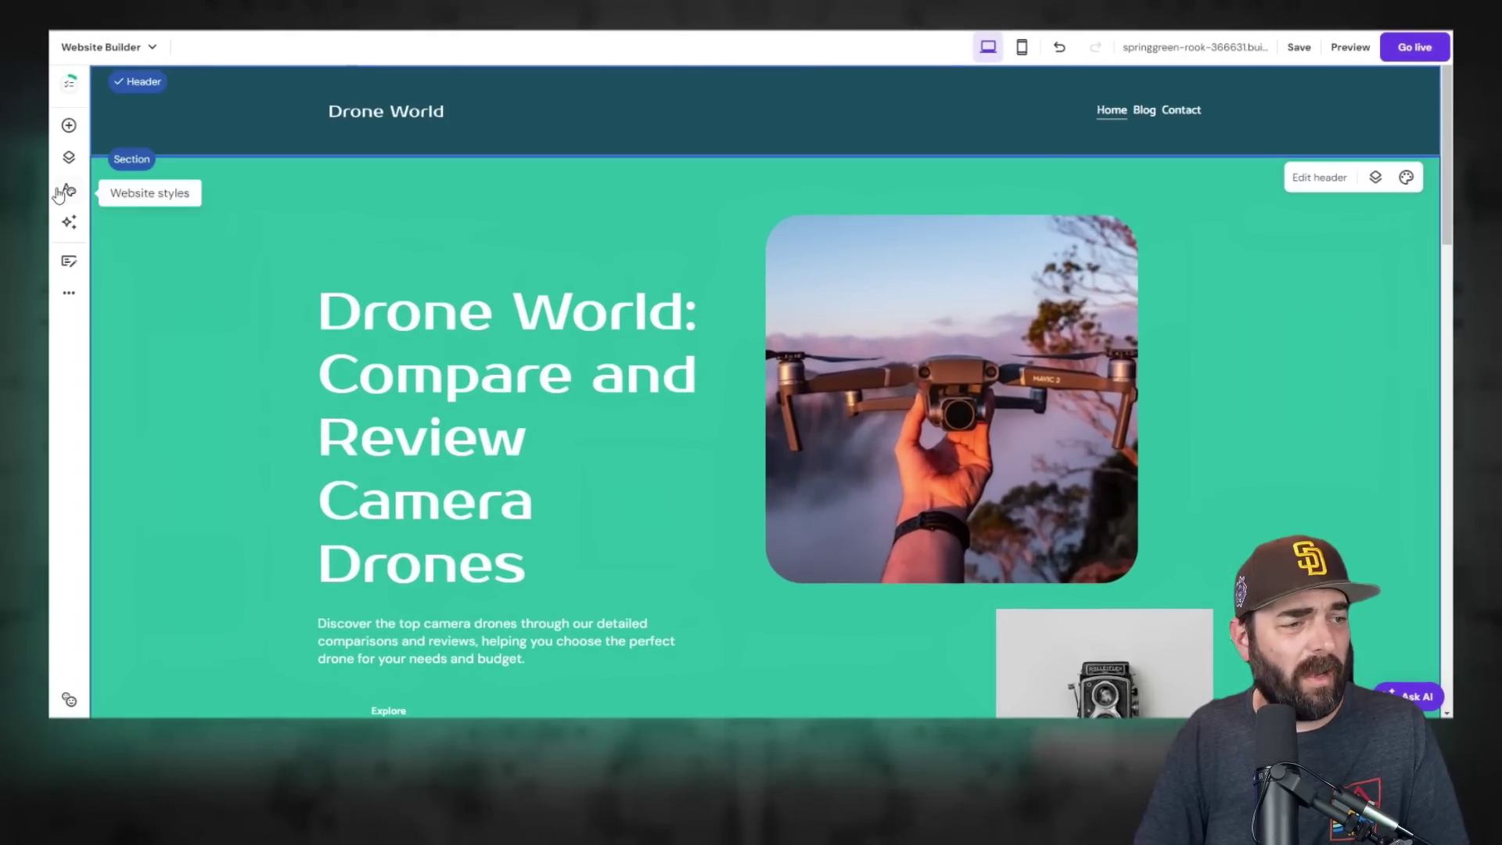
pyautogui.click(67, 191)
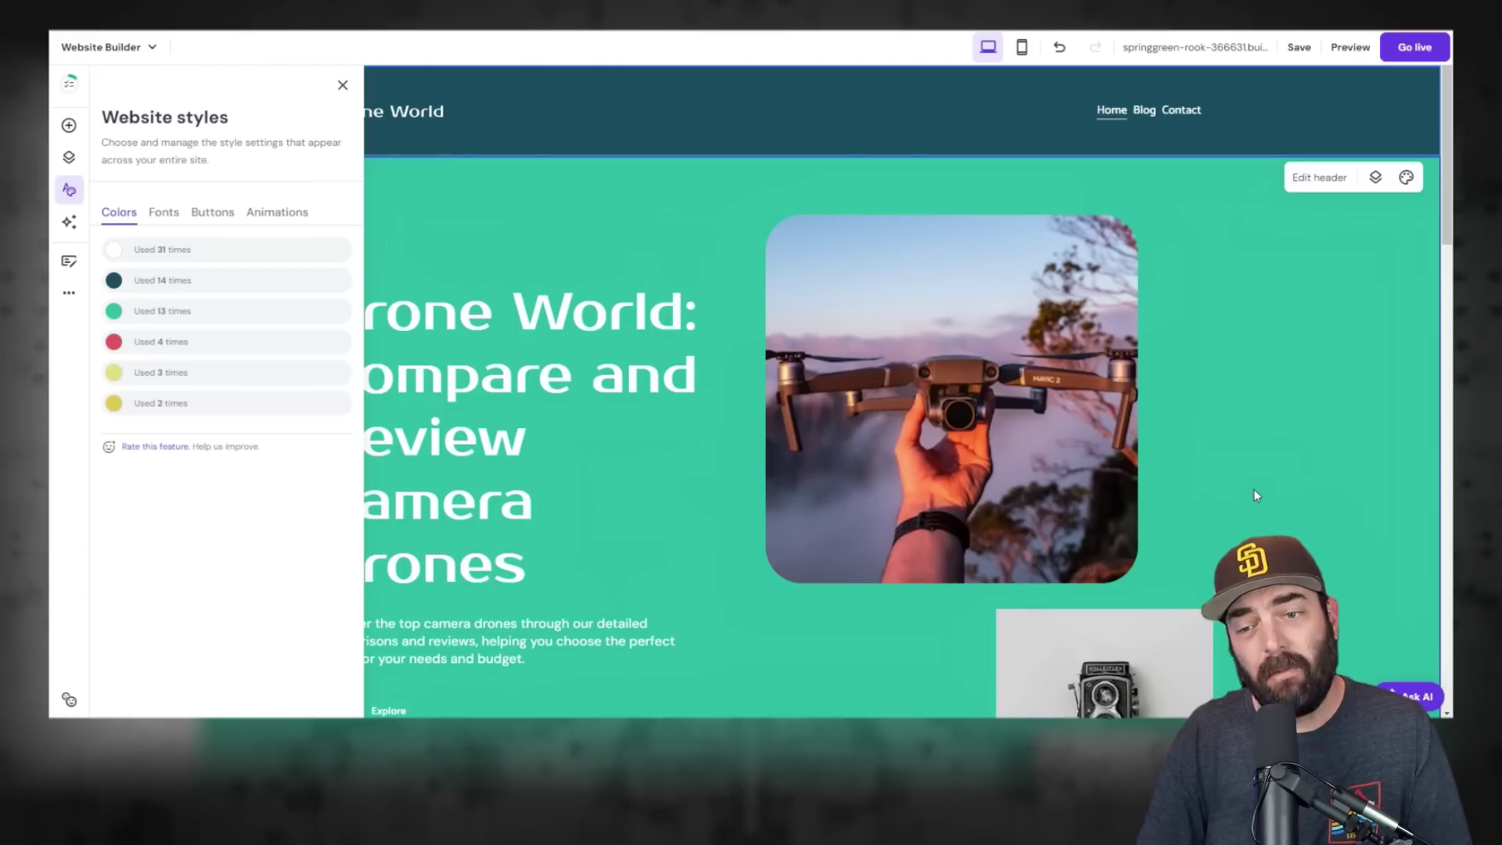
pyautogui.scroll(-5, 1255, 489)
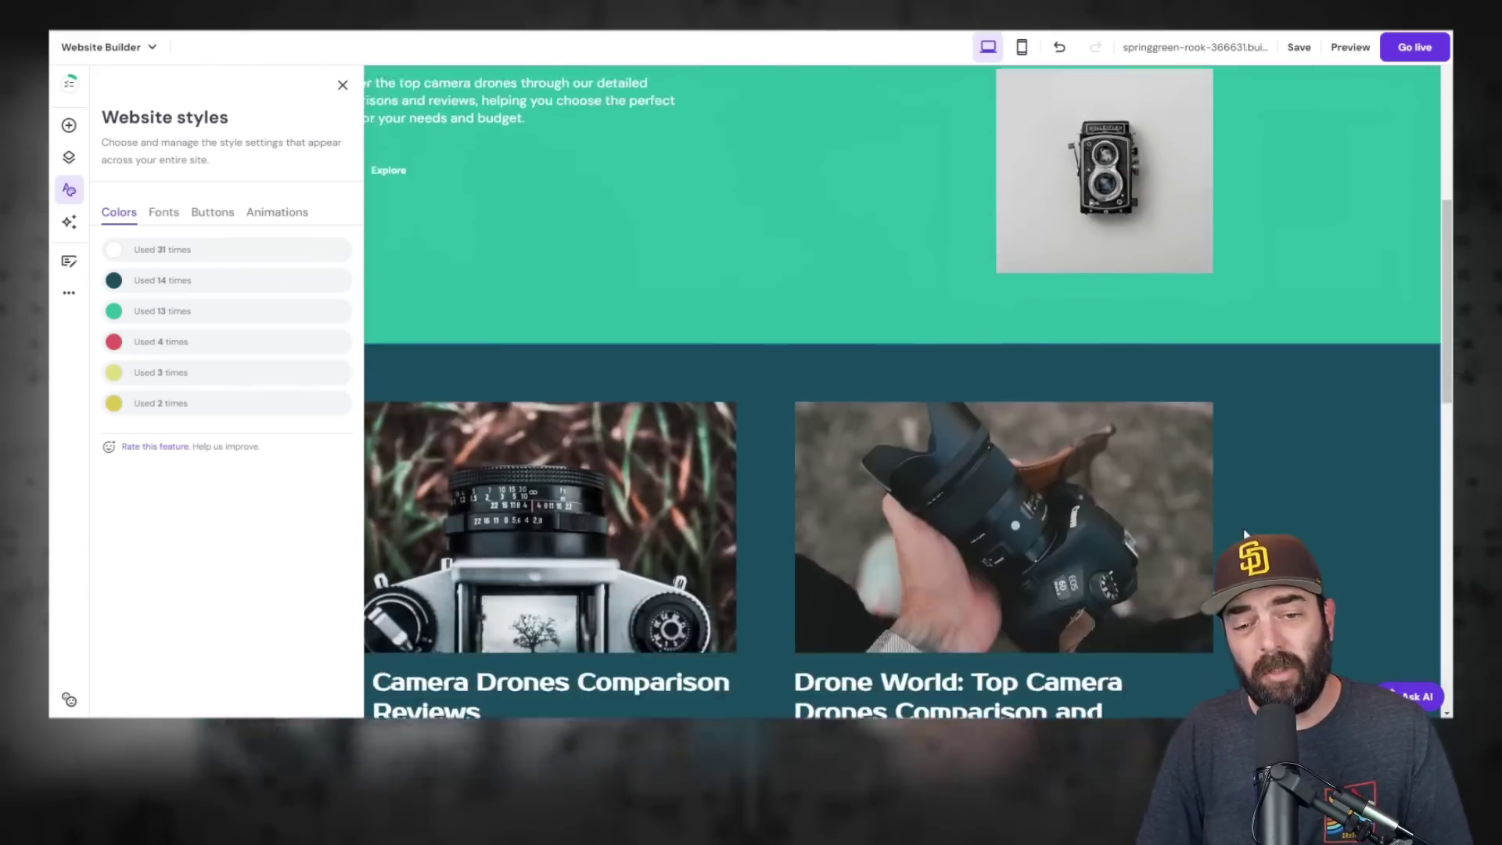
pyautogui.scroll(4, 1255, 490)
pyautogui.scroll(2, 1349, 494)
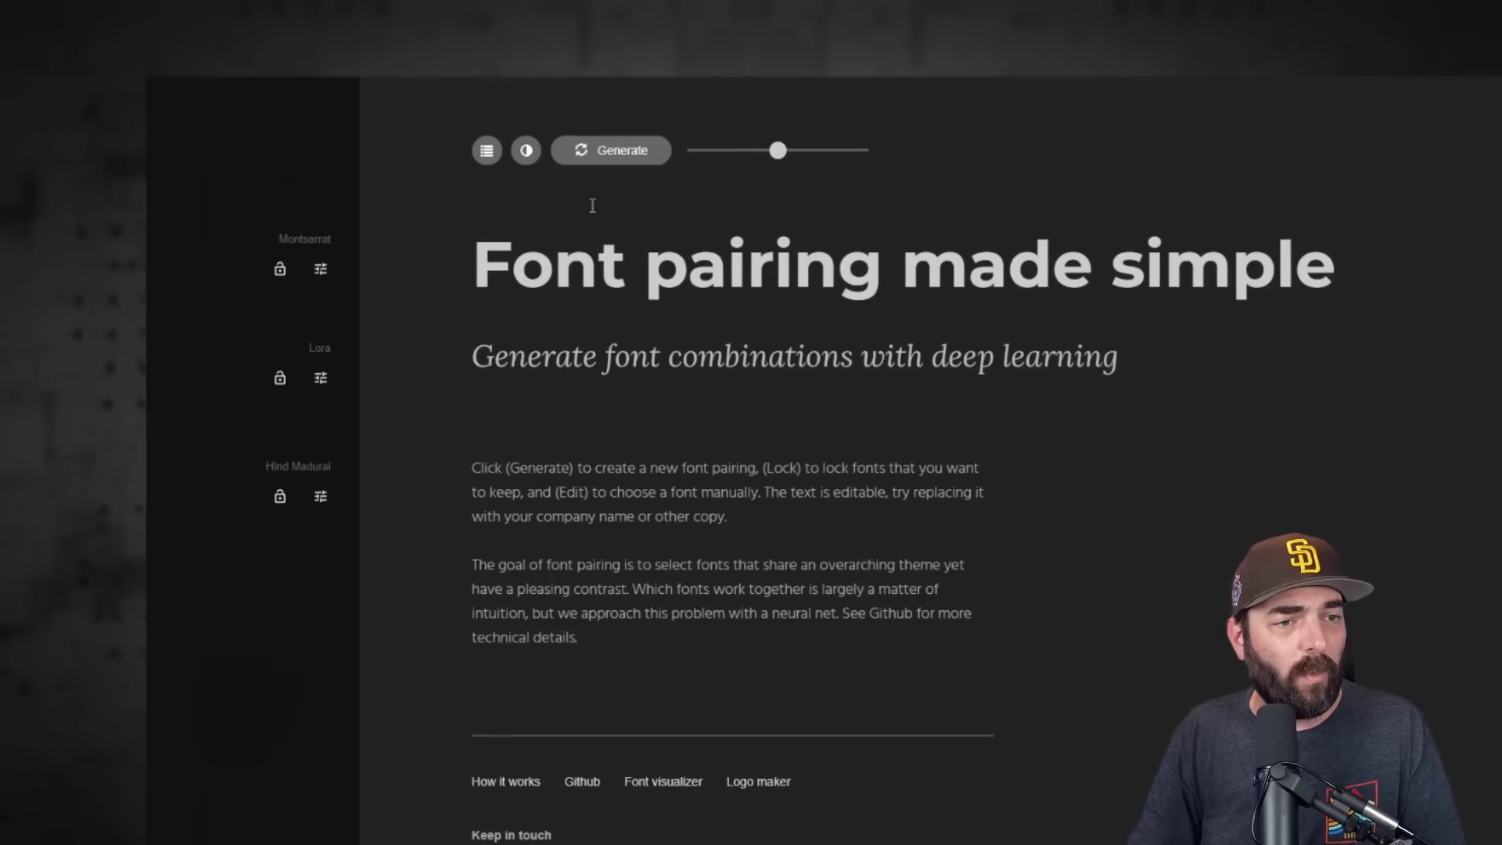
# Generate several Fontjoy pairings until Roboto Condensed appears as the heading font
pyautogui.click(611, 153)
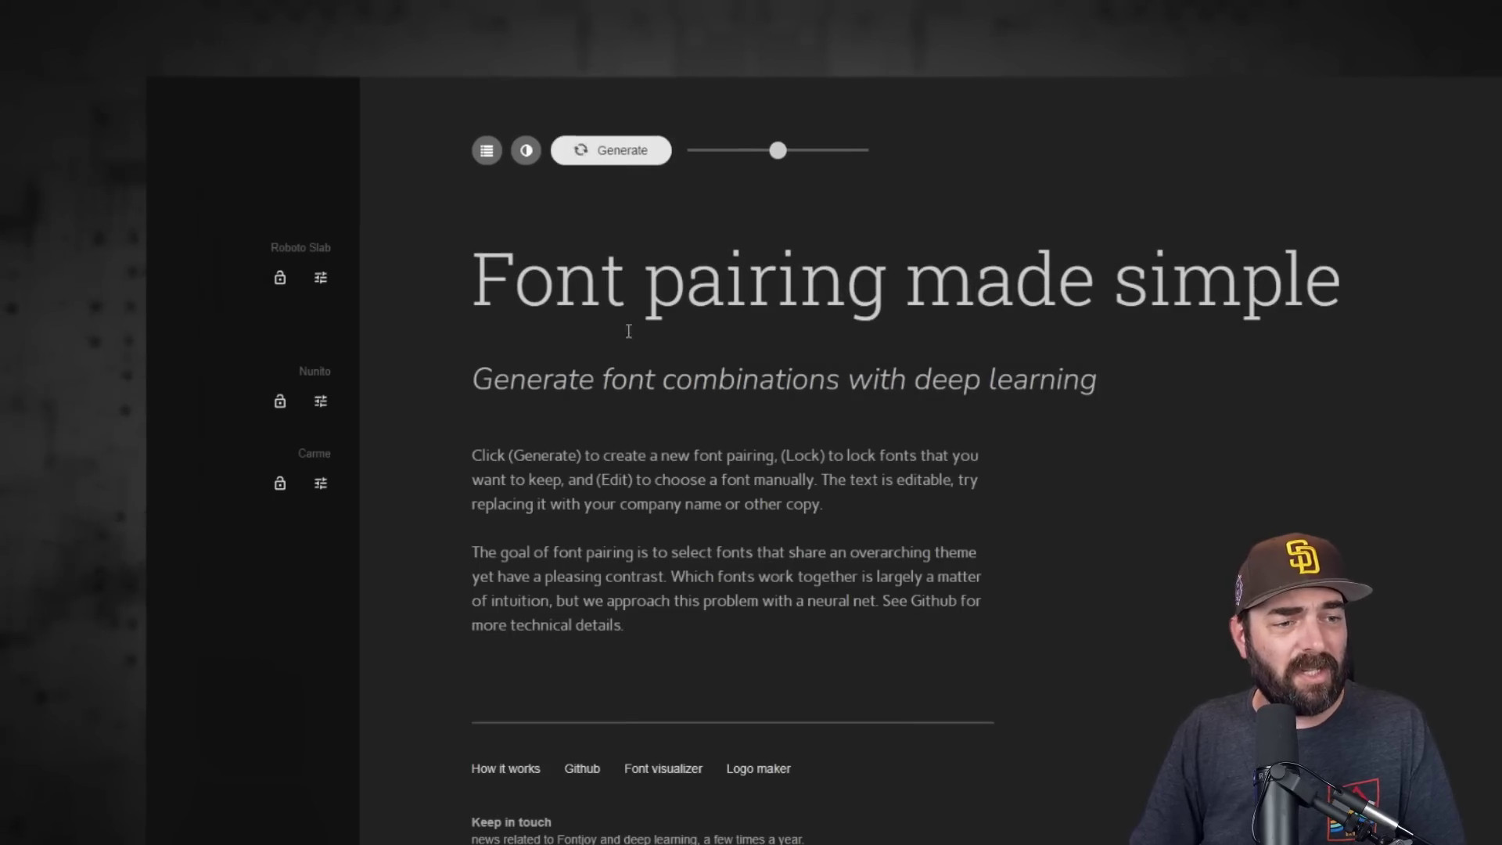
pyautogui.click(602, 153)
pyautogui.click(614, 148)
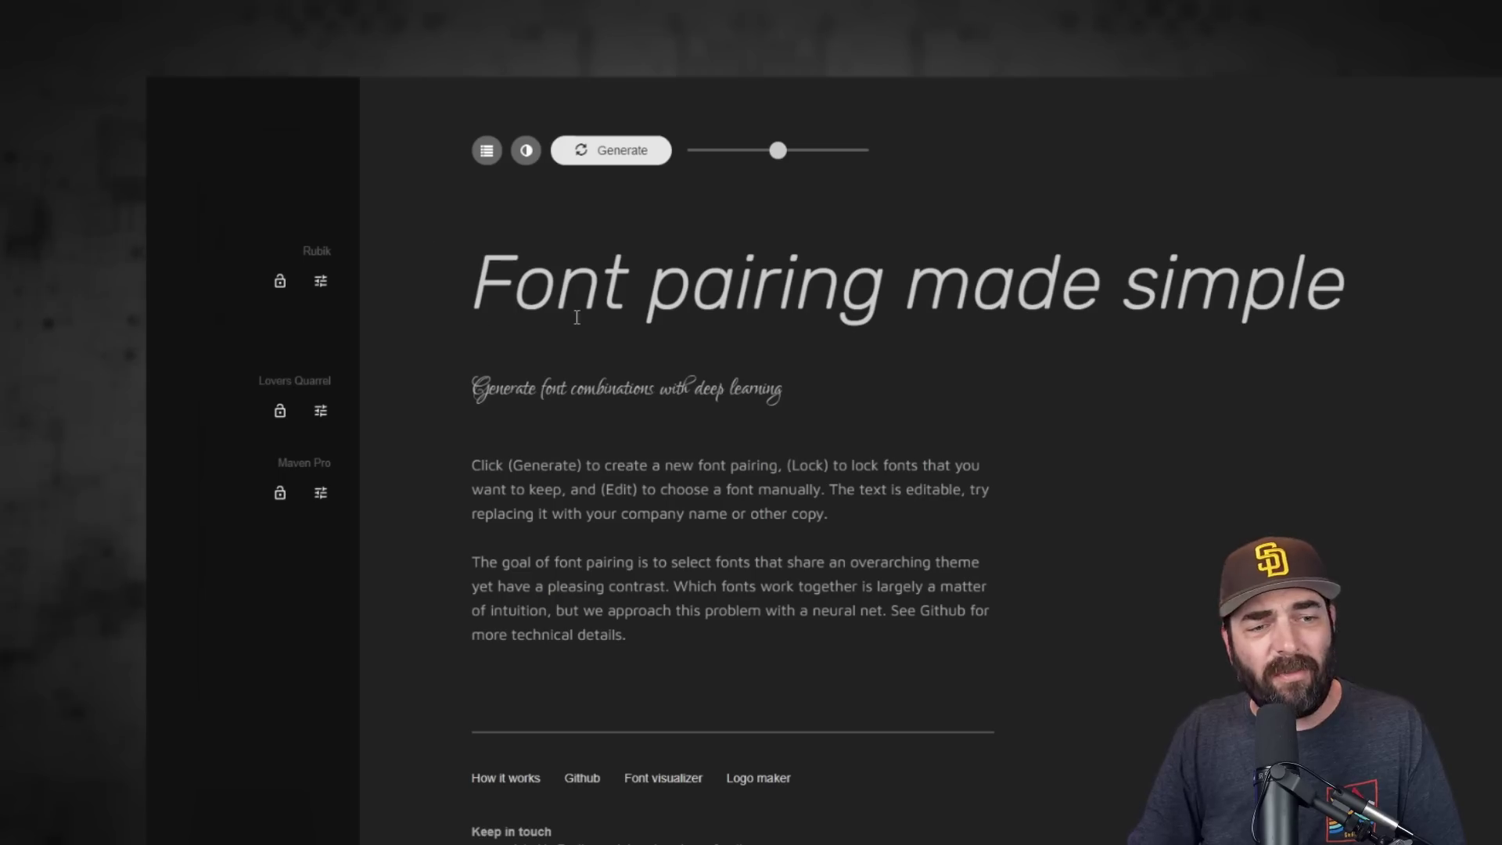
pyautogui.click(620, 156)
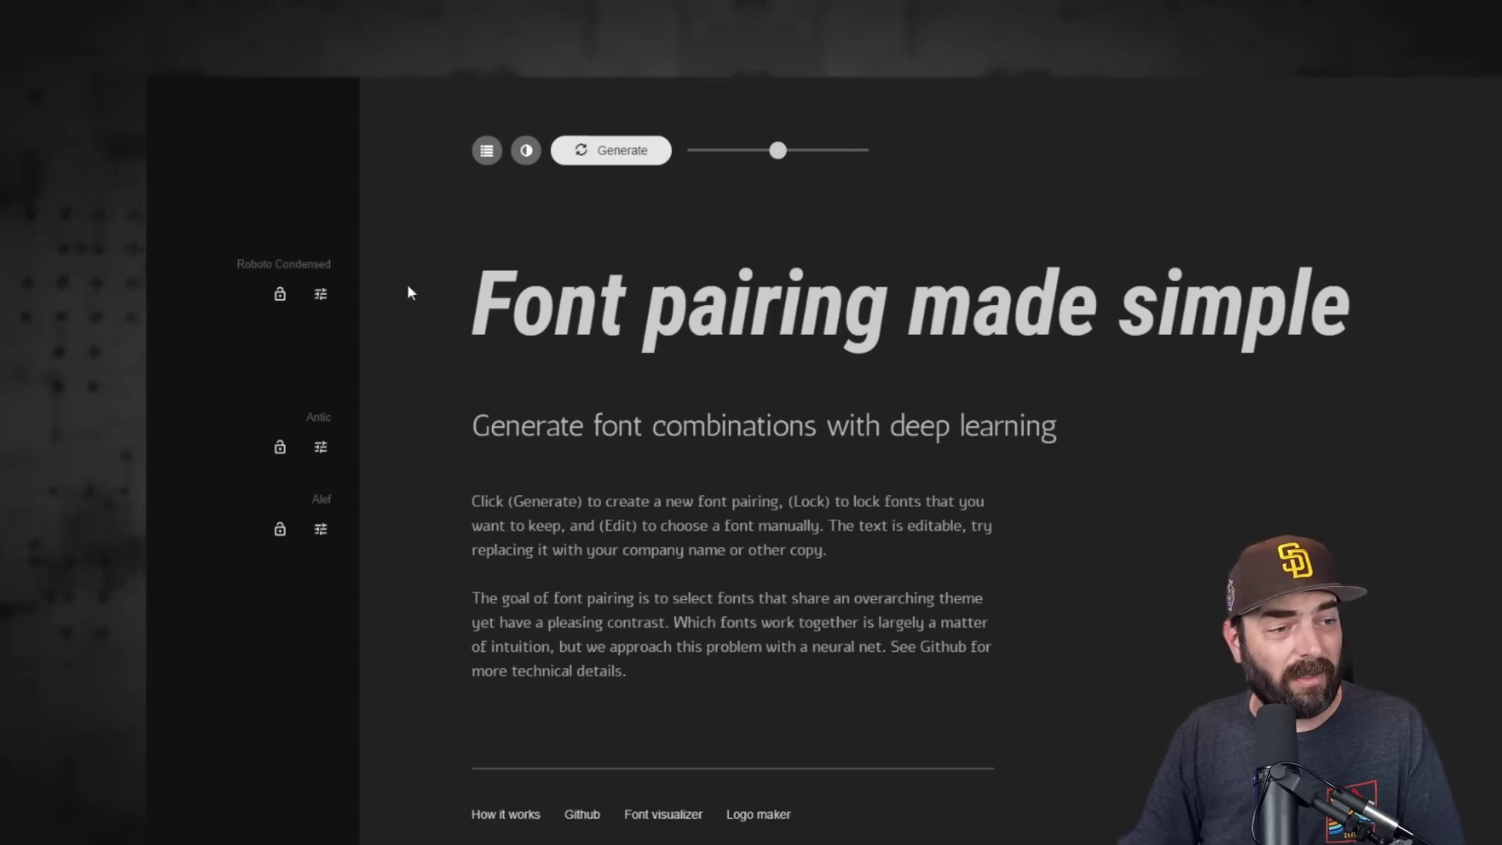
# Lock Roboto Condensed and regenerate until Work Sans and Hind Vadodara are paired with it
pyautogui.click(286, 303)
pyautogui.moveTo(473, 305); pyautogui.dragTo(1417, 317)
pyautogui.click(576, 225)
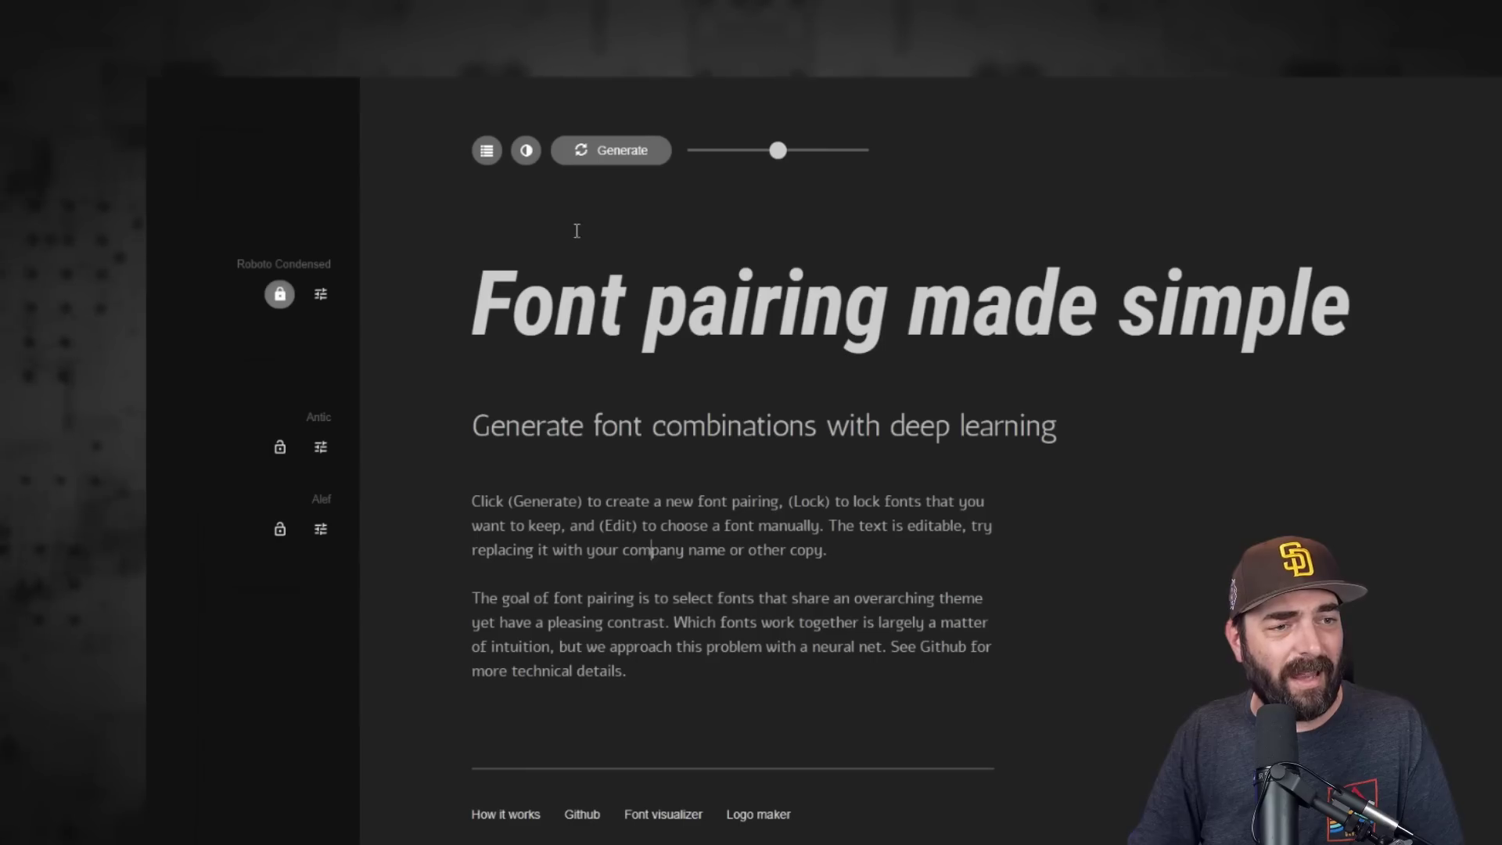
pyautogui.press('space')
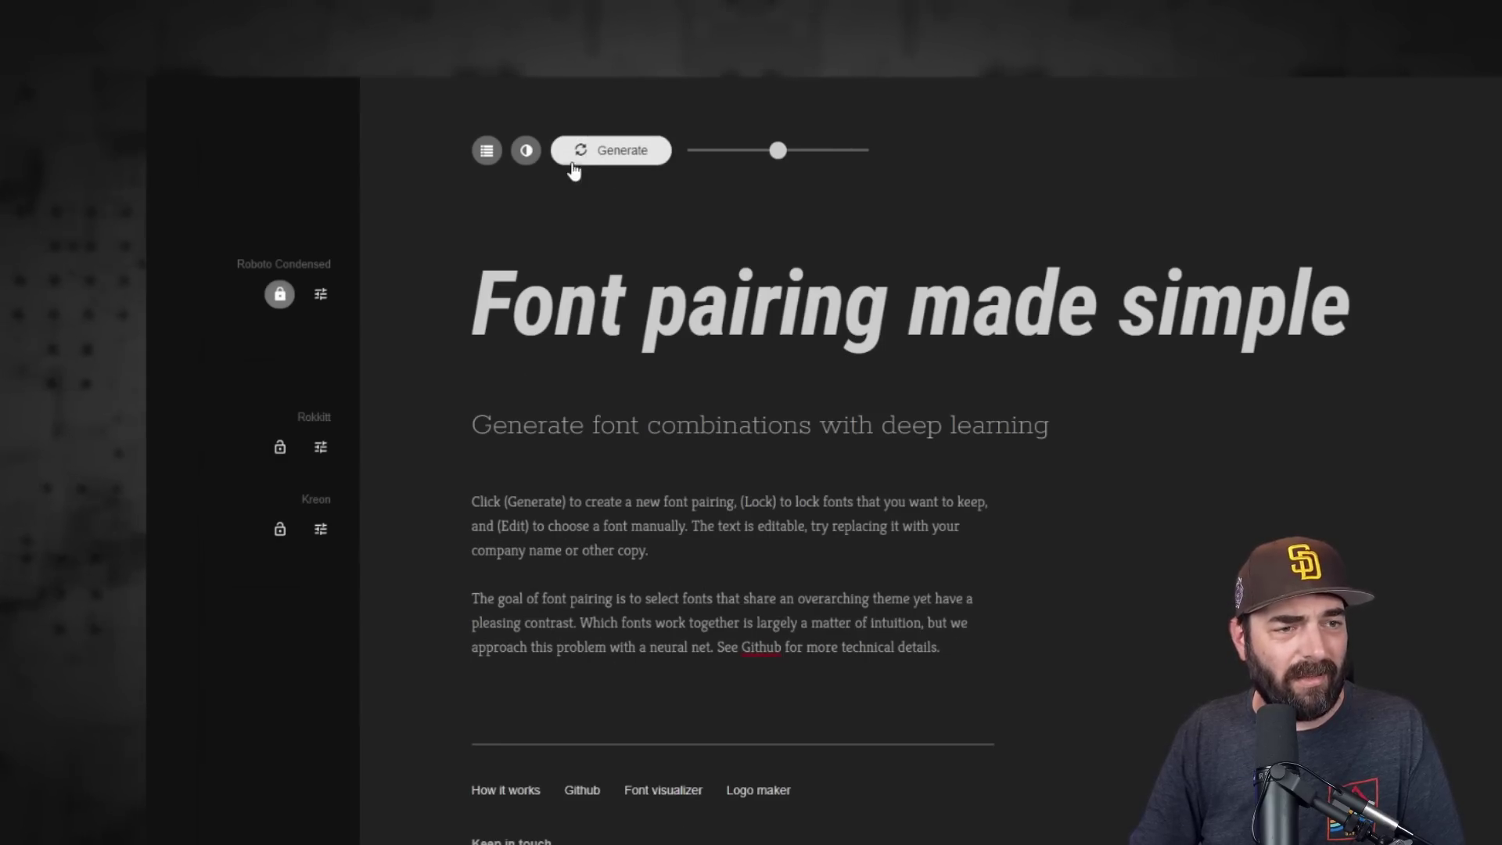
pyautogui.click(573, 166)
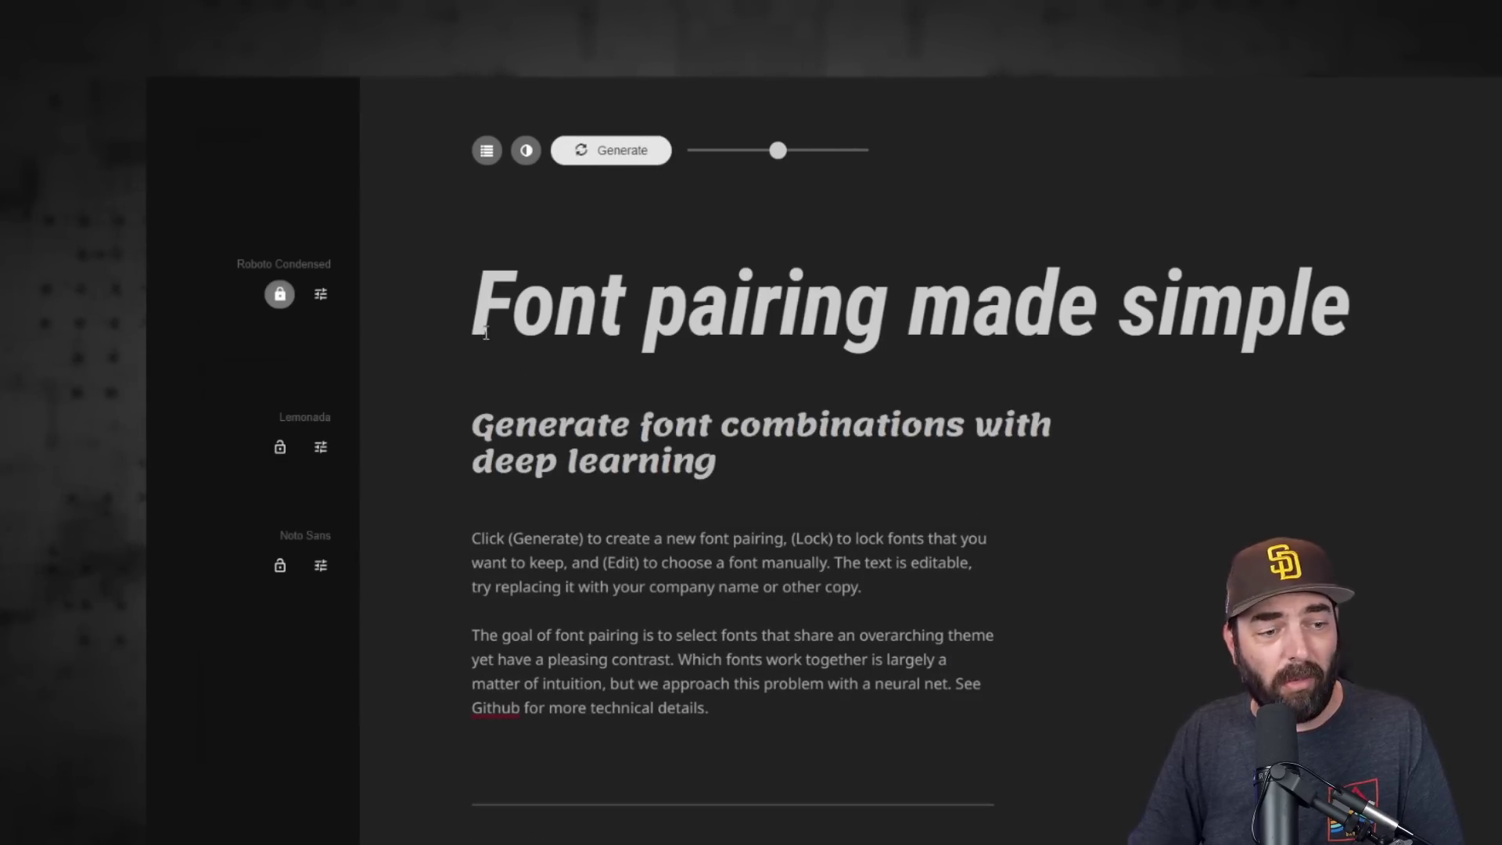
pyautogui.moveTo(487, 317); pyautogui.dragTo(1361, 317)
pyautogui.click(610, 149)
pyautogui.press('space')
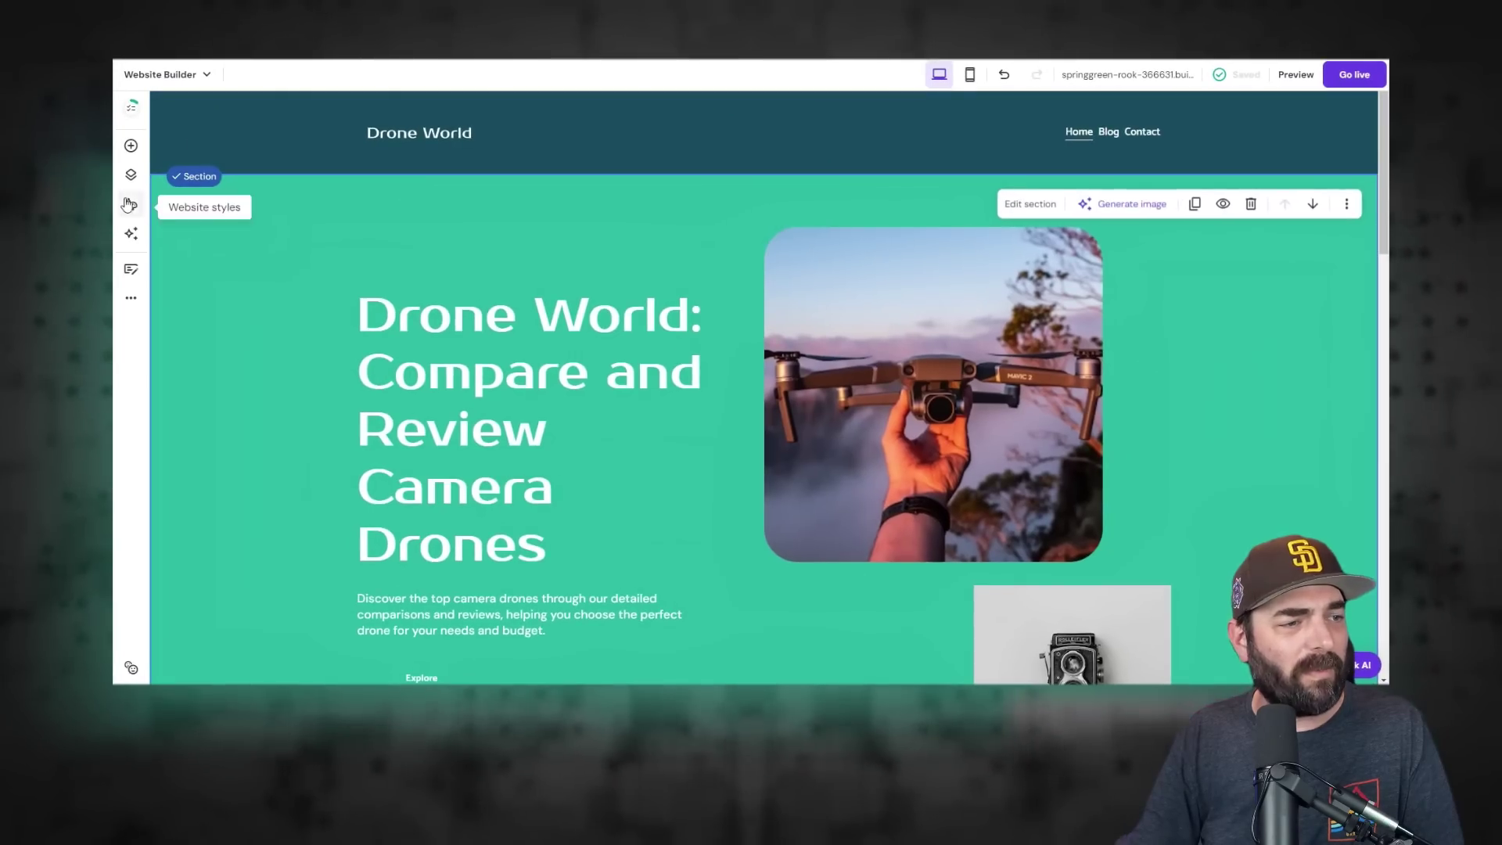
# In Website styles > Fonts, choose Roboto Condensed for headings and Work Sans for paragraphs
pyautogui.click(129, 205)
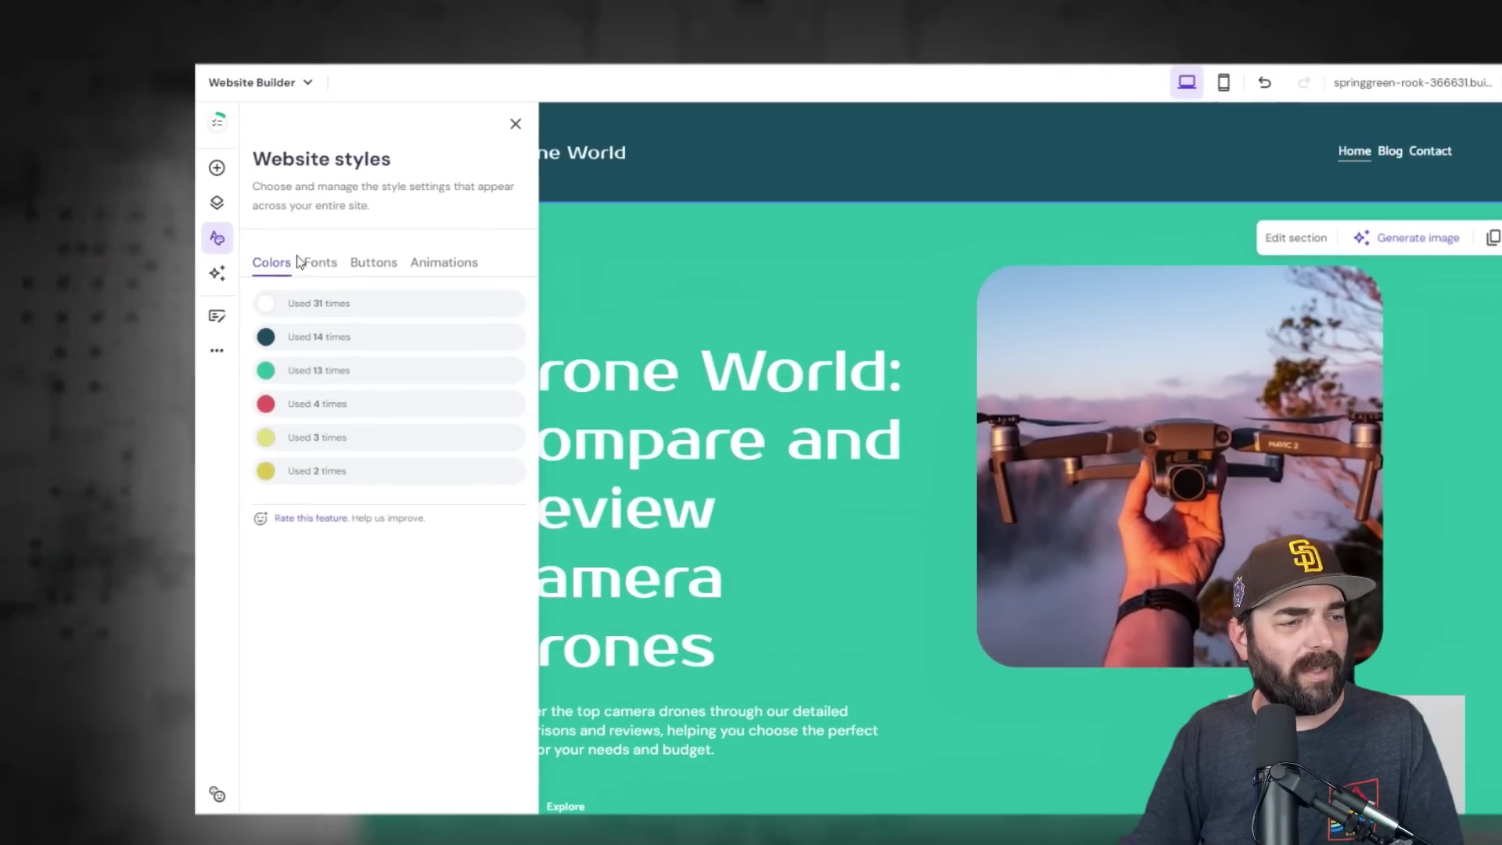
pyautogui.click(317, 262)
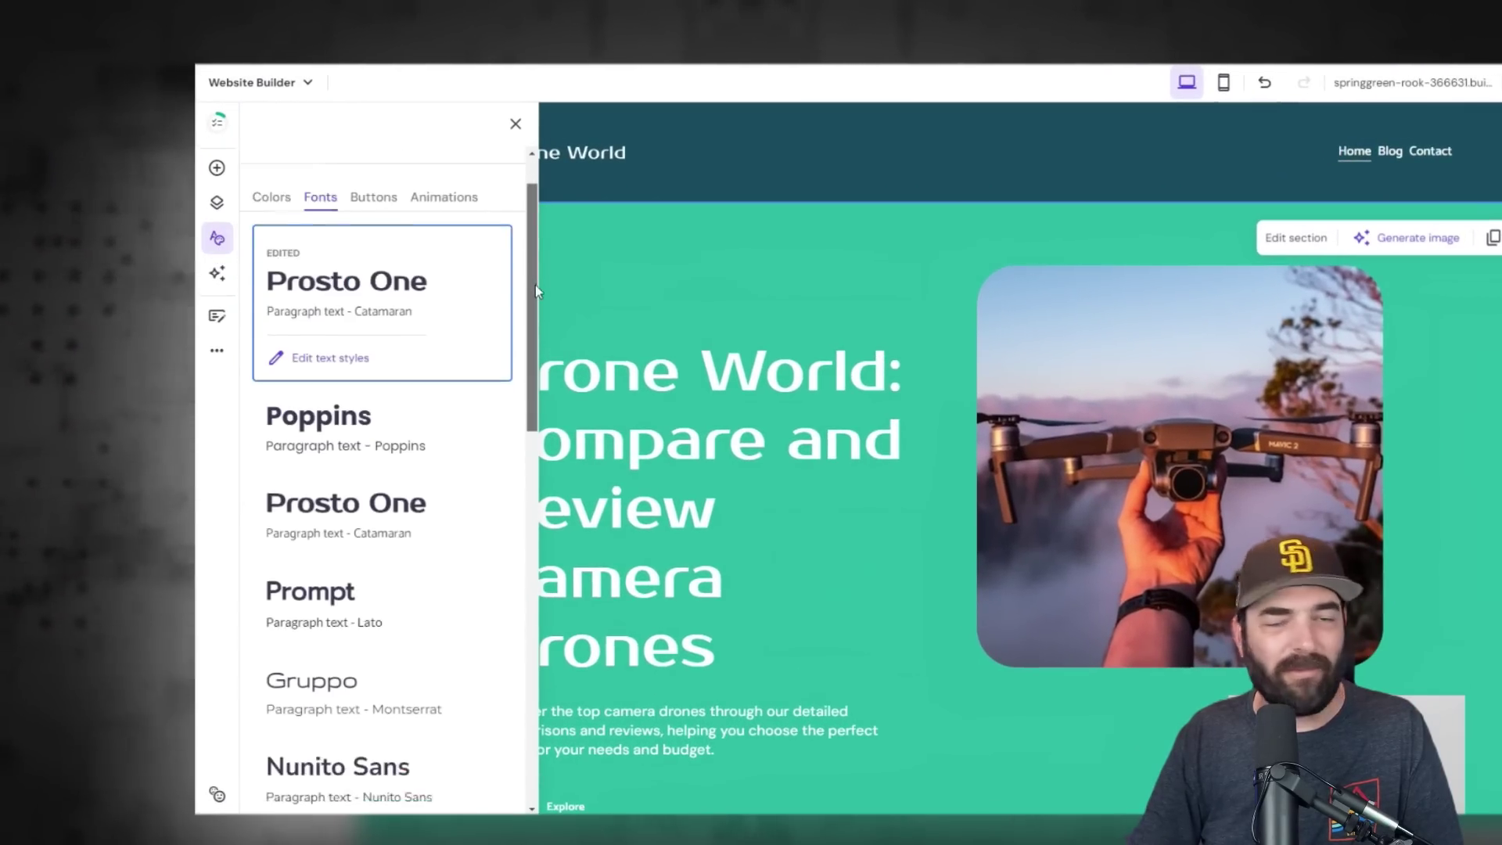
pyautogui.moveTo(535, 295); pyautogui.dragTo(533, 345)
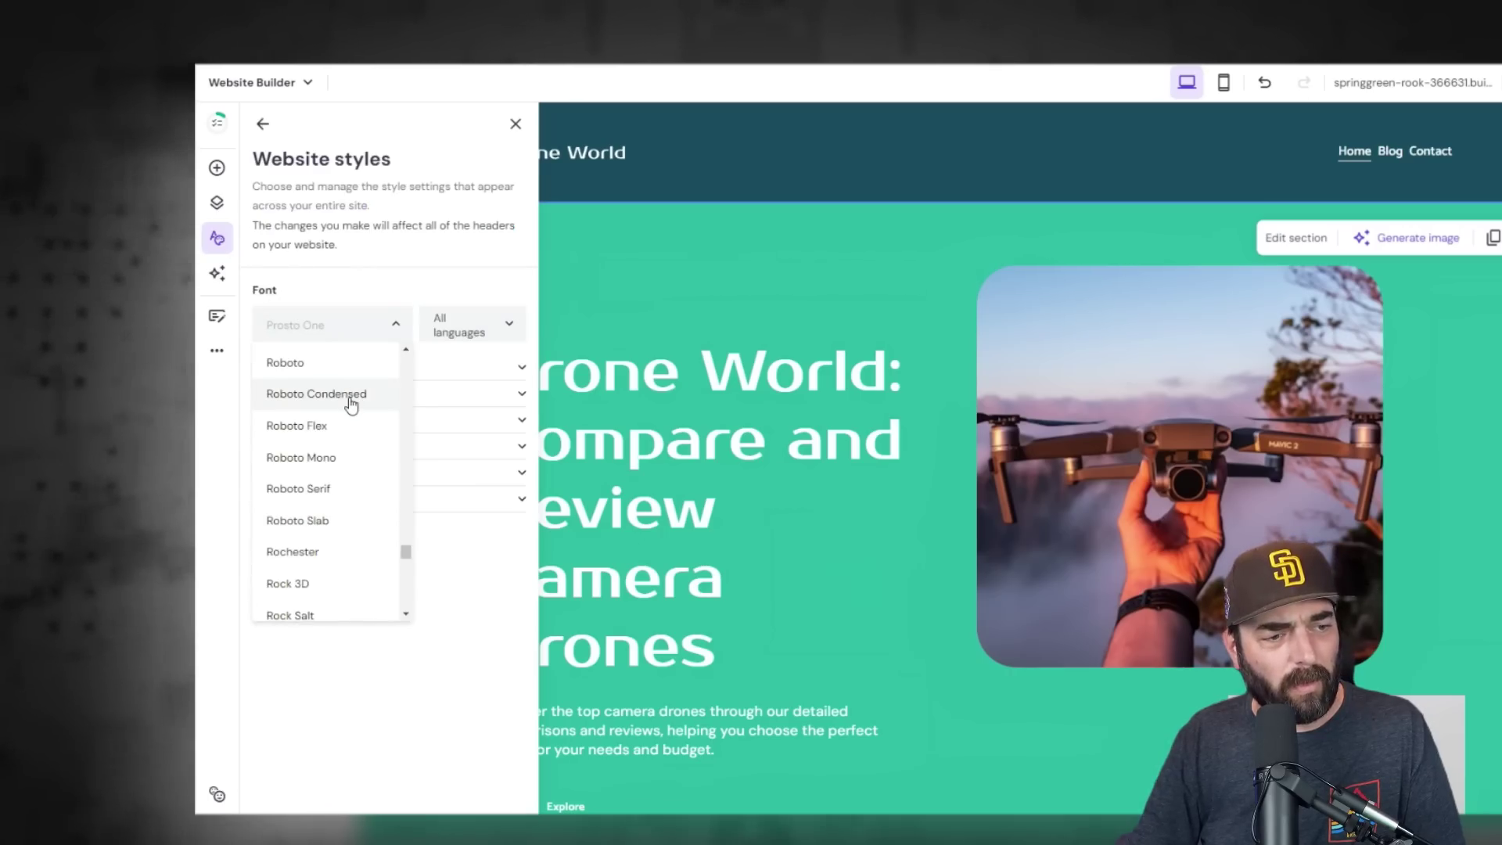
pyautogui.click(351, 403)
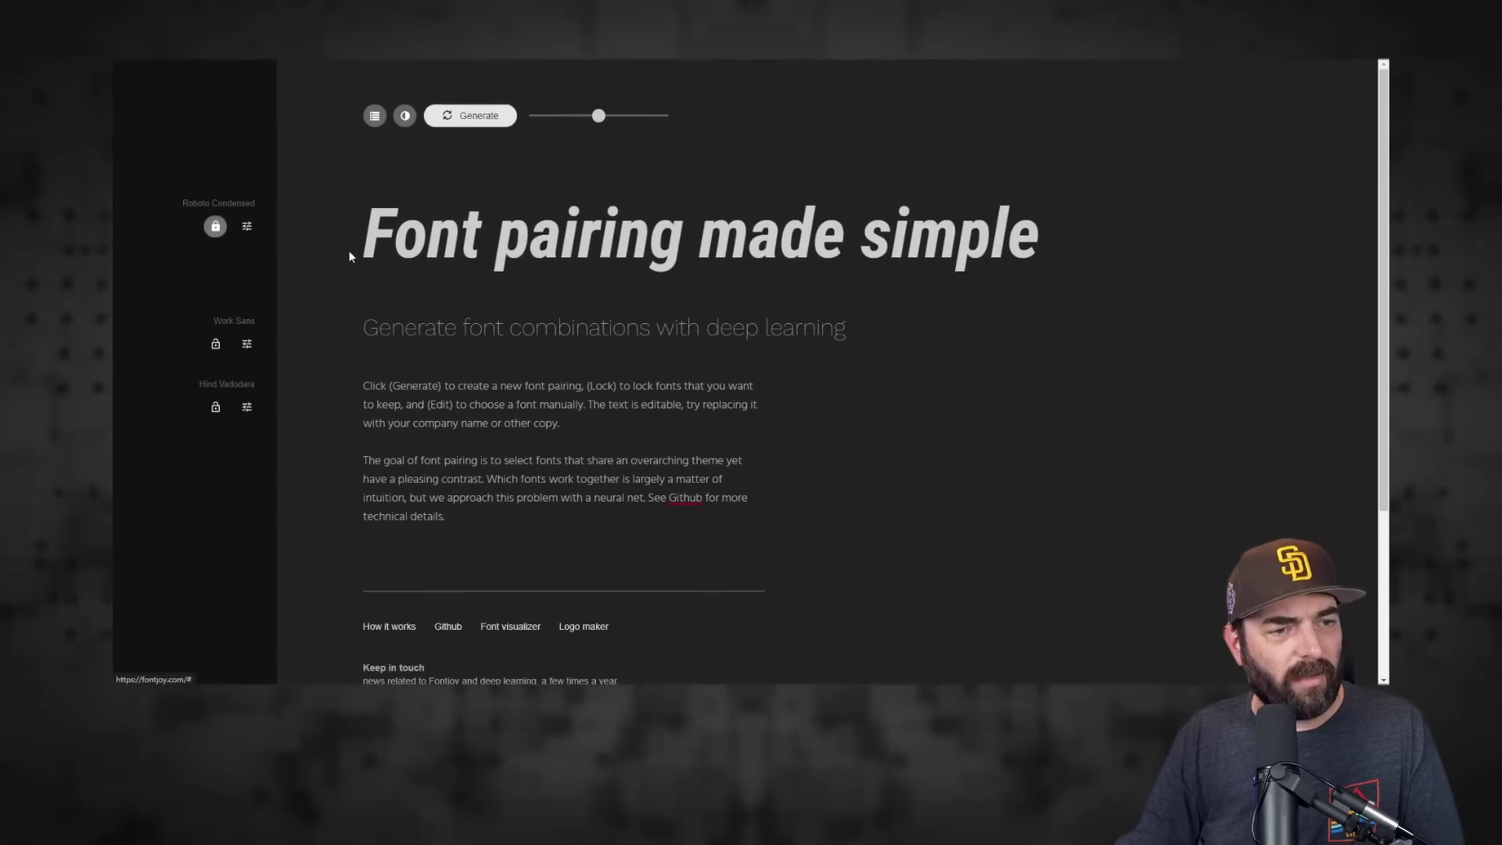
pyautogui.moveTo(354, 239); pyautogui.dragTo(1114, 232)
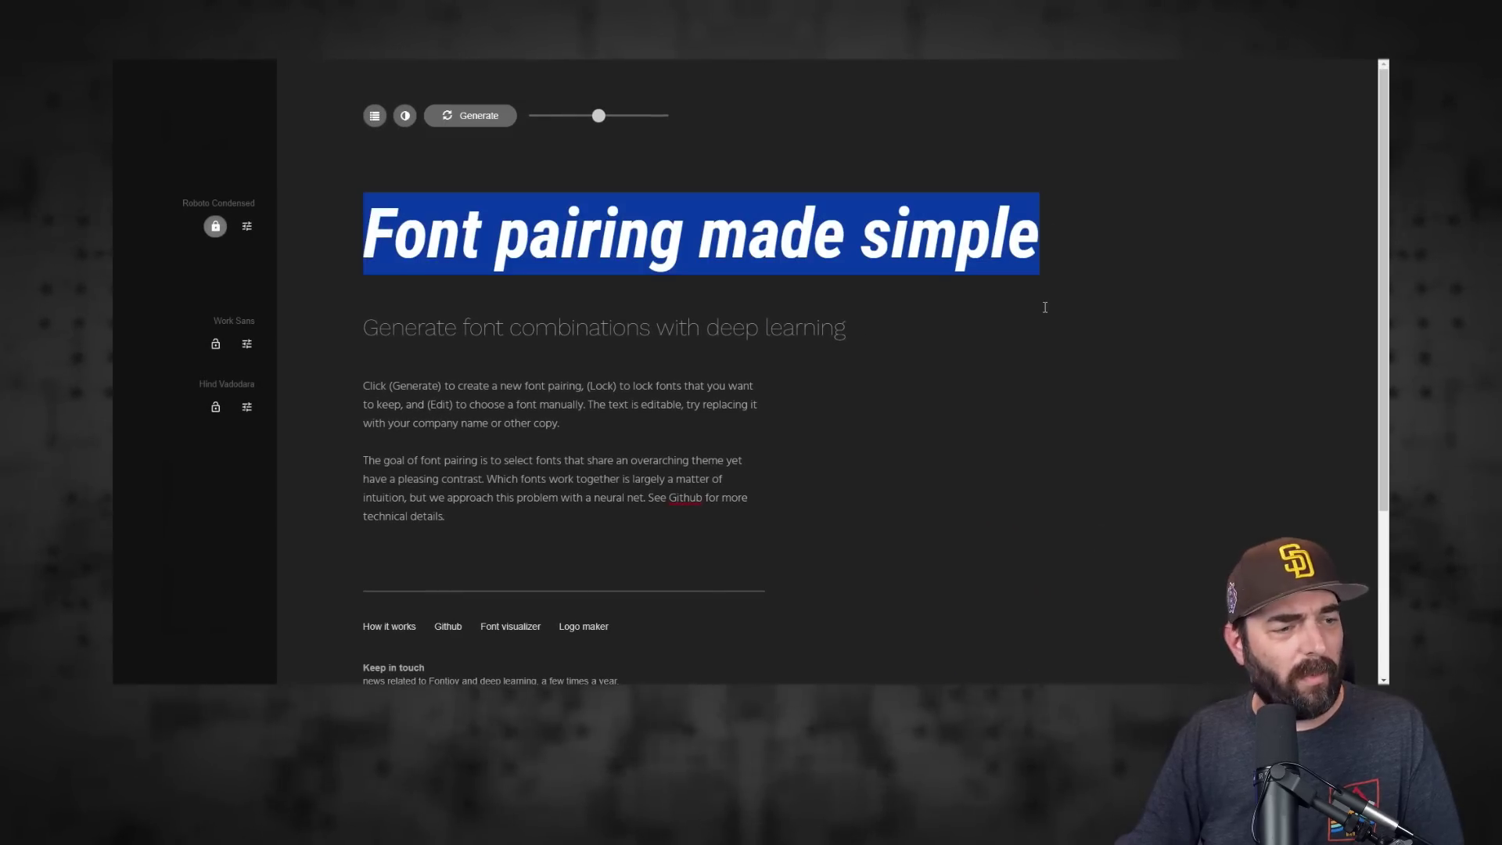
pyautogui.click(363, 330)
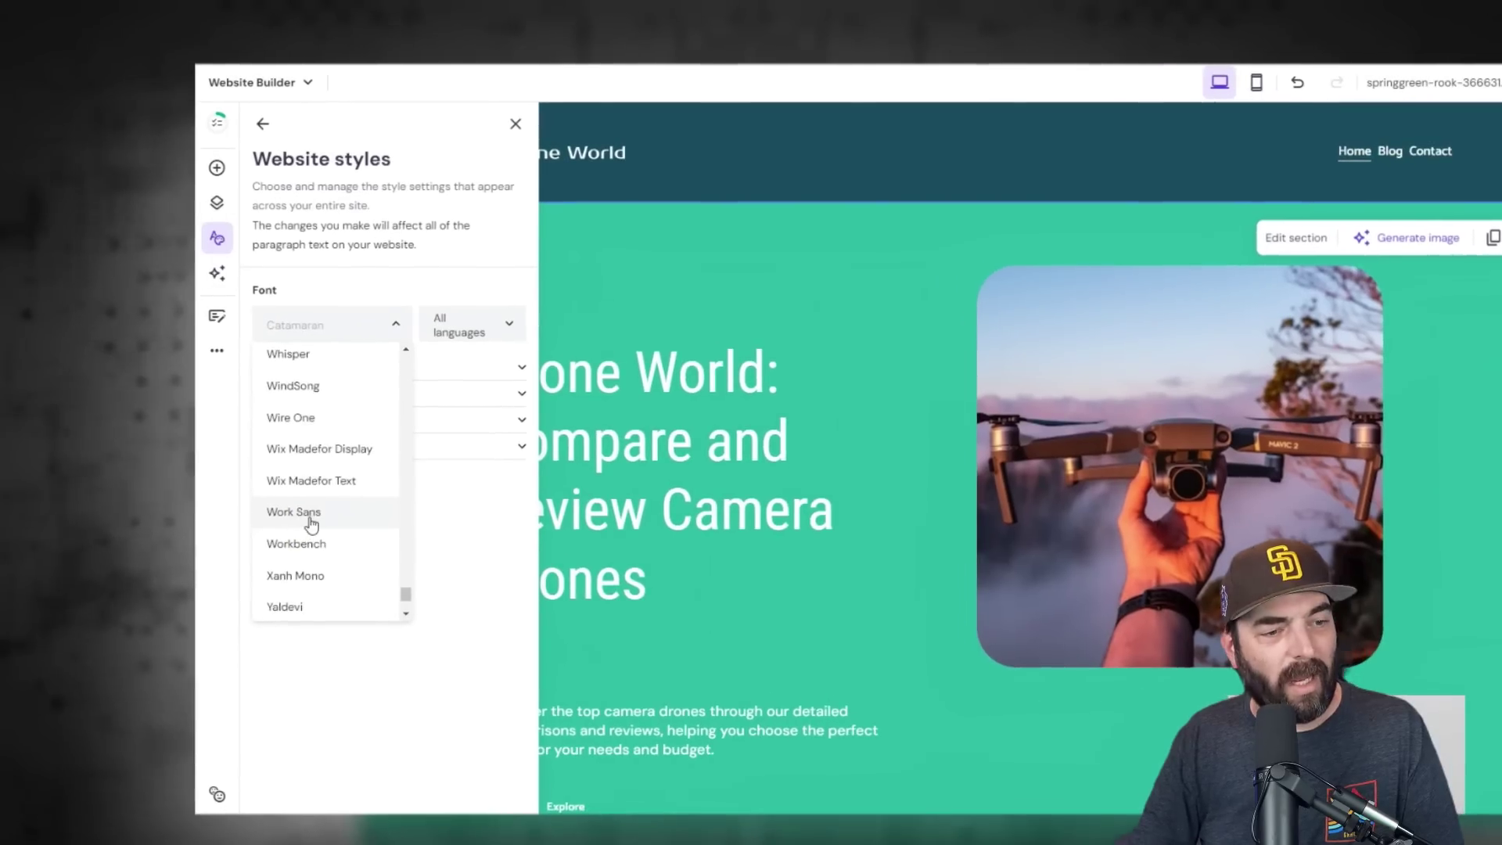
pyautogui.click(310, 521)
pyautogui.click(510, 123)
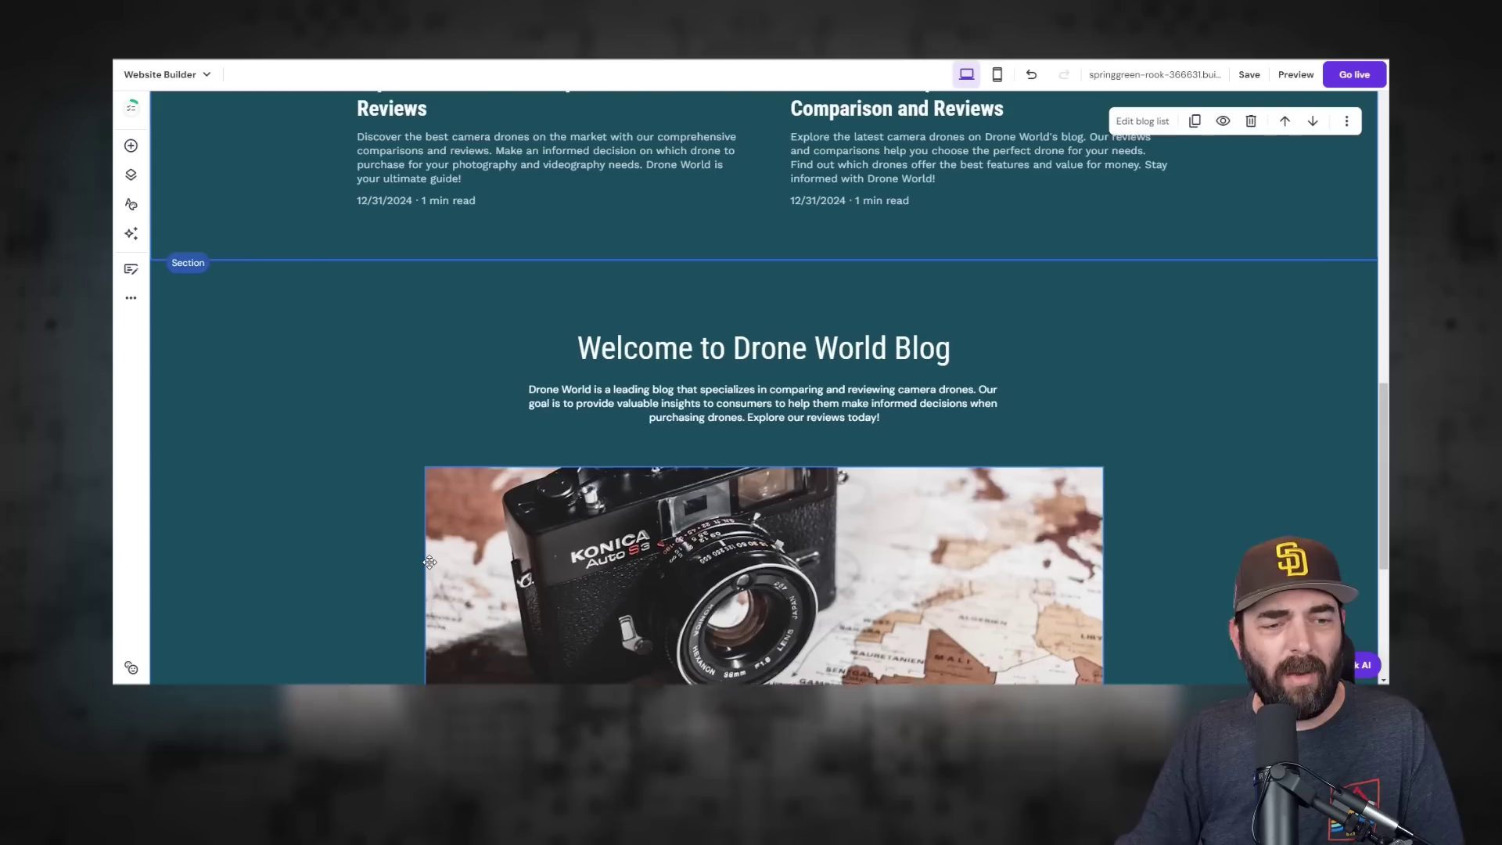
pyautogui.scroll(2, 416, 331)
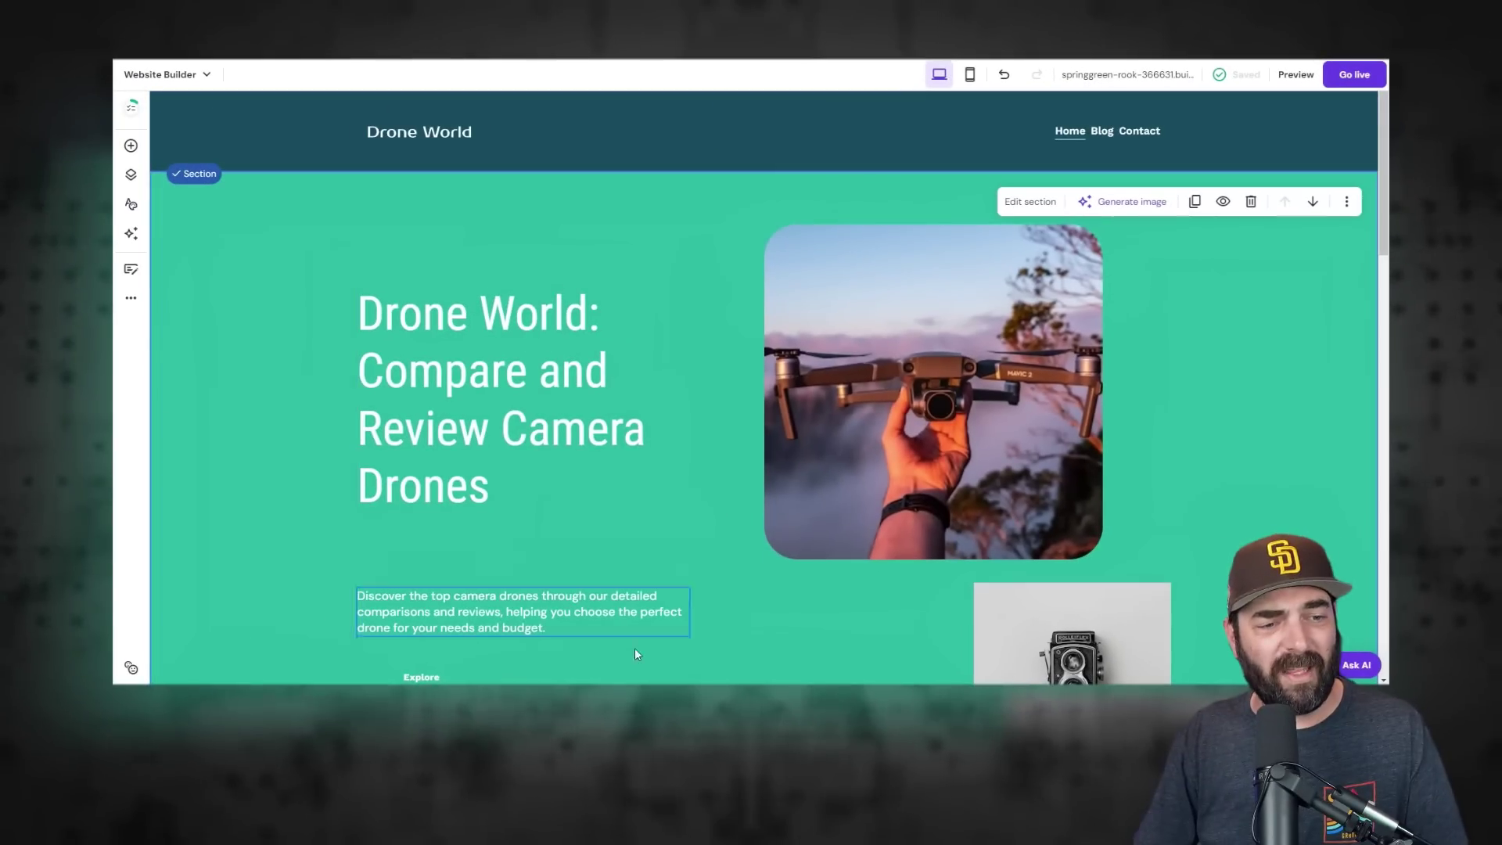
pyautogui.scroll(-3, 637, 620)
pyautogui.scroll(3, 759, 583)
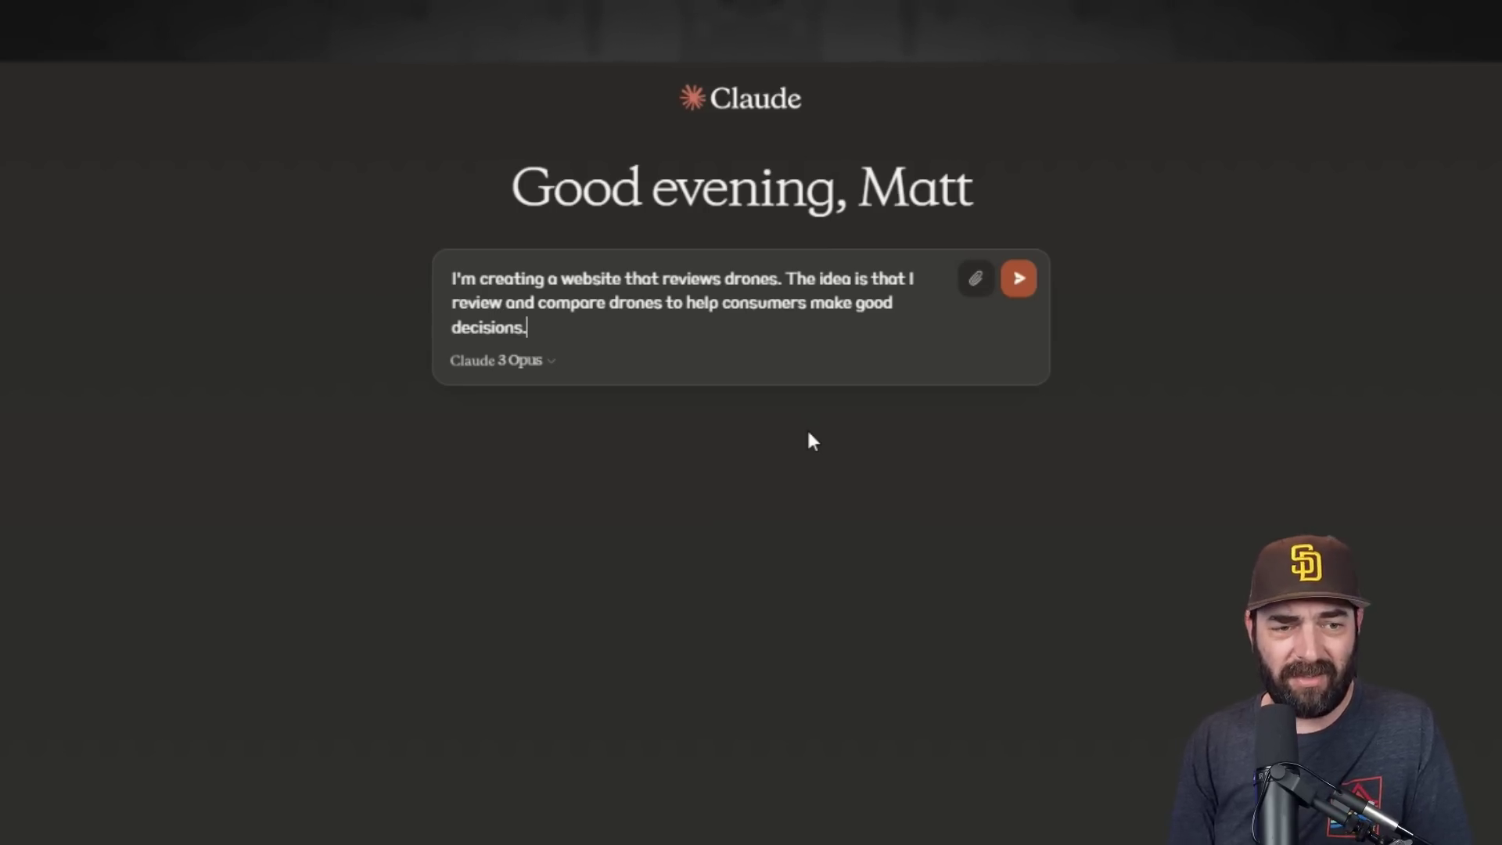
# Paste the website-copy request into the Claude prompt as its own paragraph
pyautogui.hotkey('shift', 'Return')
pyautogui.hotkey('shift', 'Return')
pyautogui.write('I need some website copy so that when people land on my site they actually want to use it.')
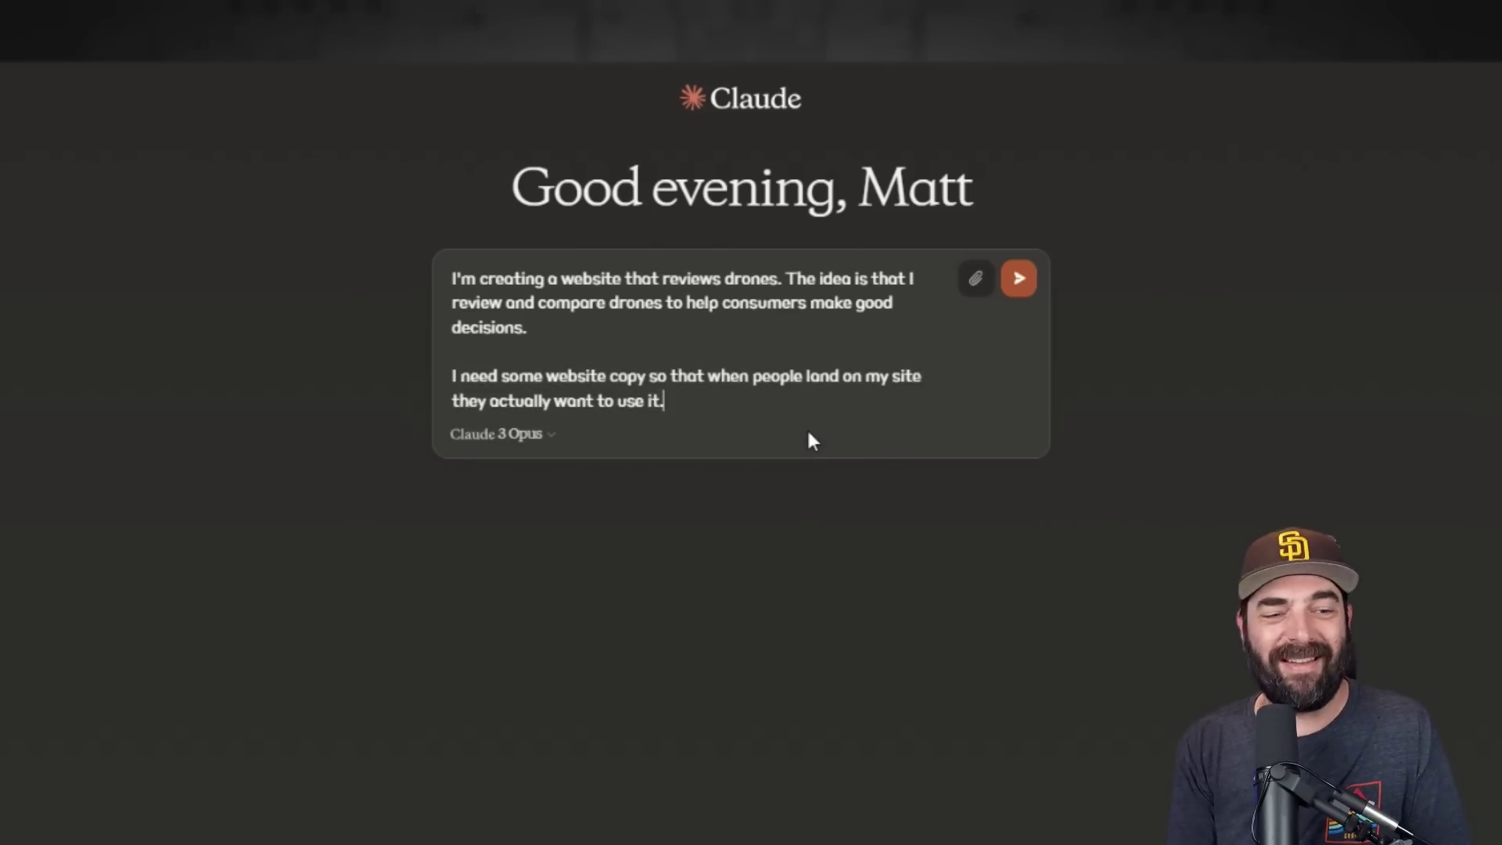
pyautogui.hotkey('shift', 'Return')
pyautogui.hotkey('shift', 'Return')
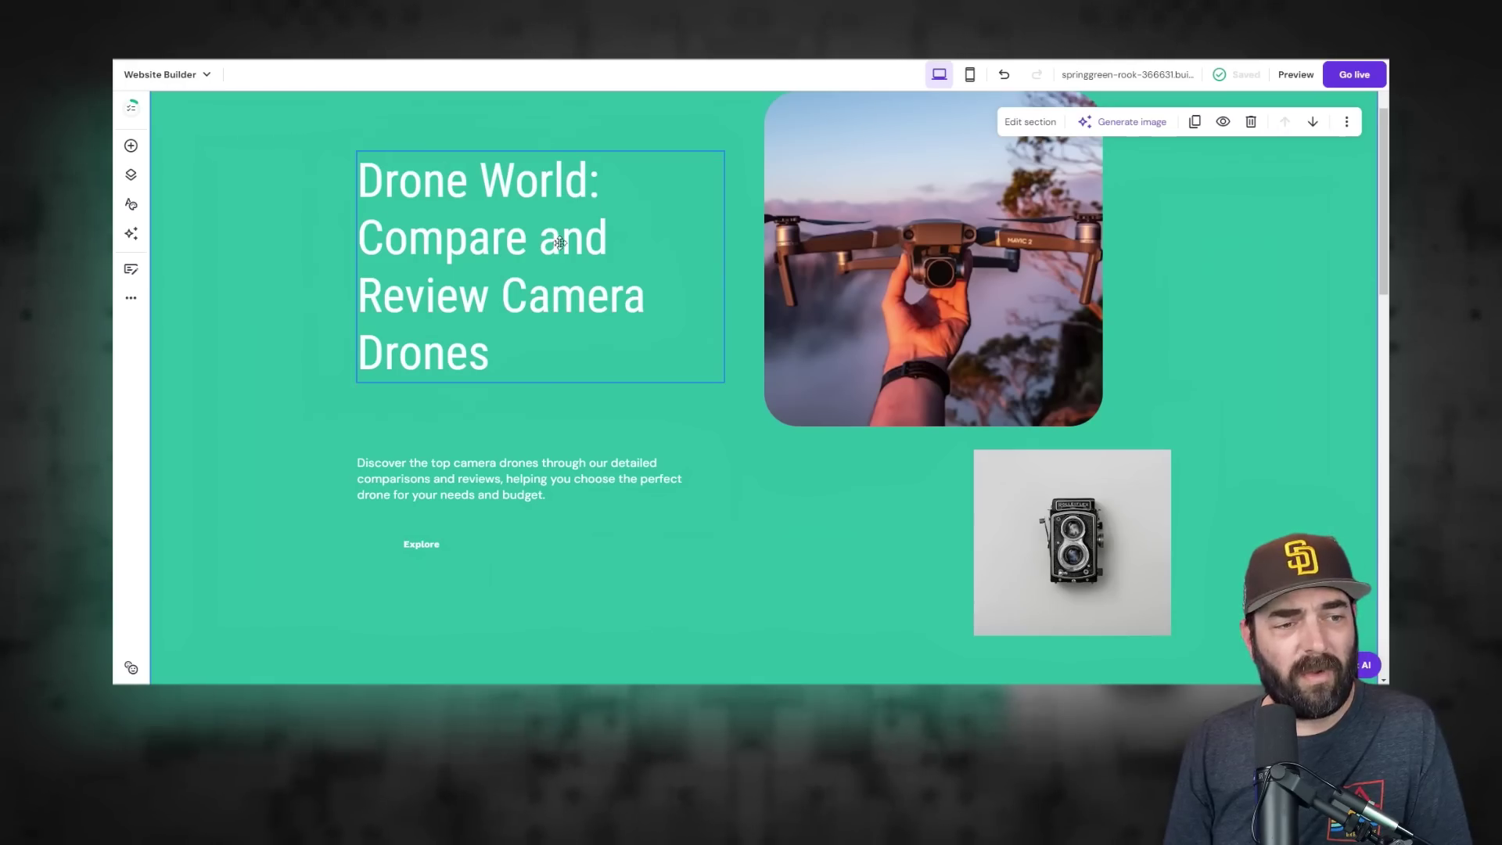
pyautogui.scroll(2, 712, 462)
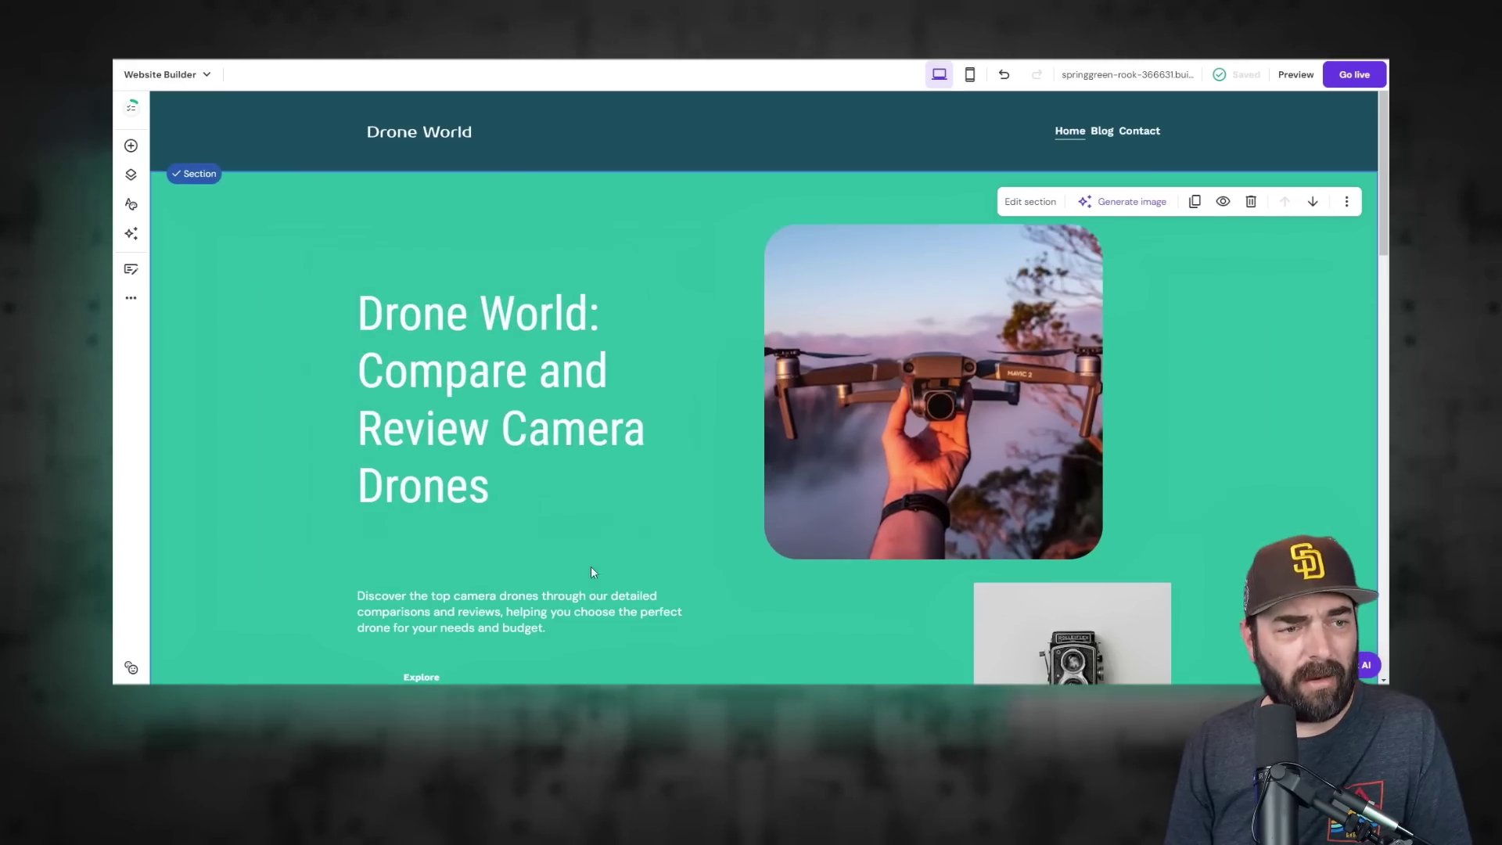
pyautogui.scroll(-3, 486, 482)
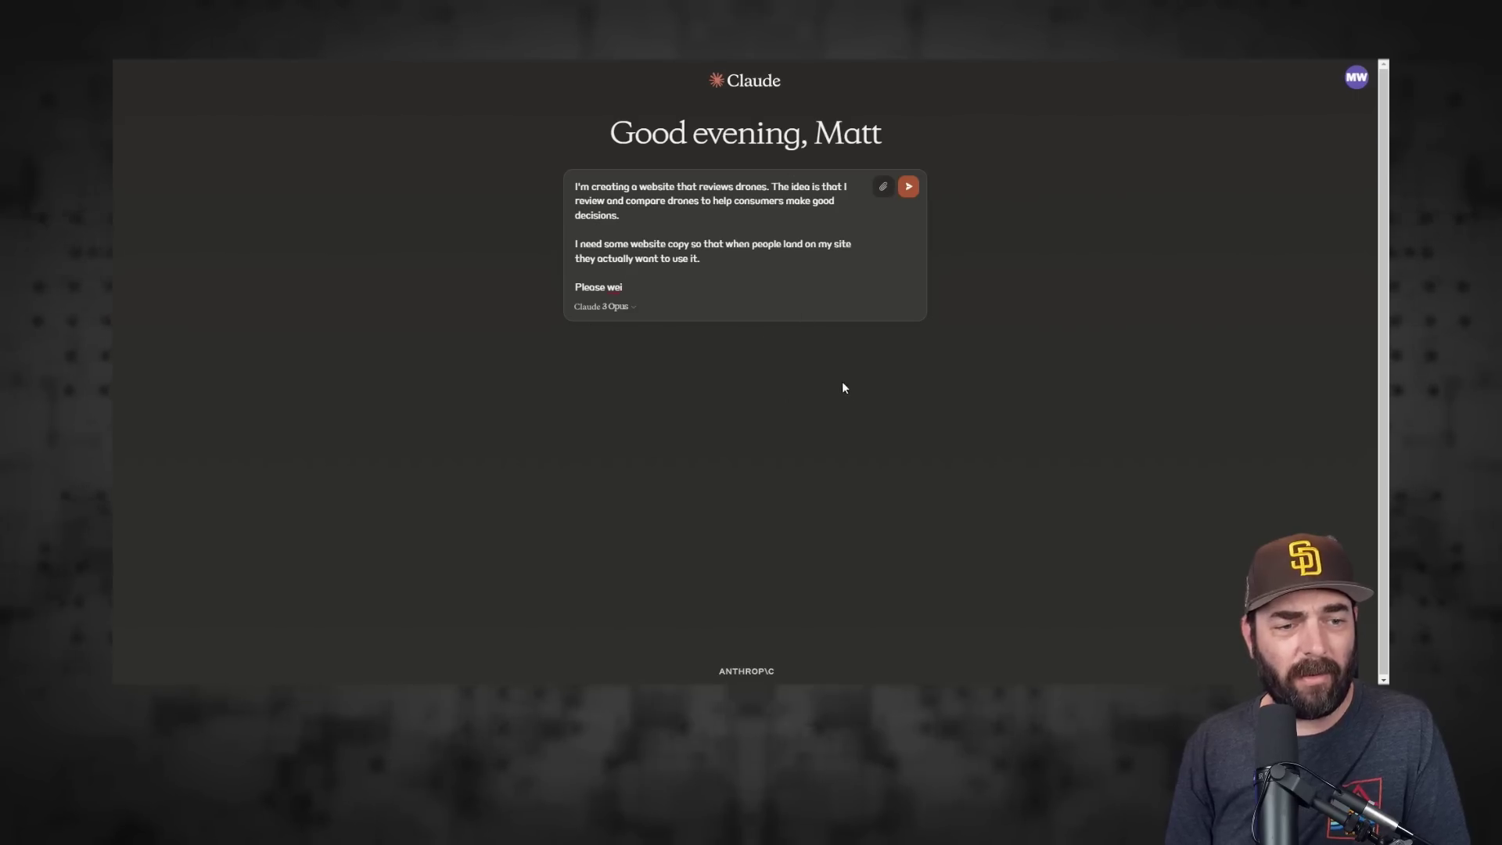
# Ask Claude for a heading and sub-heading in the style of Alex Hormozi and David Ogilvy, and send
pyautogui.write('te a head')
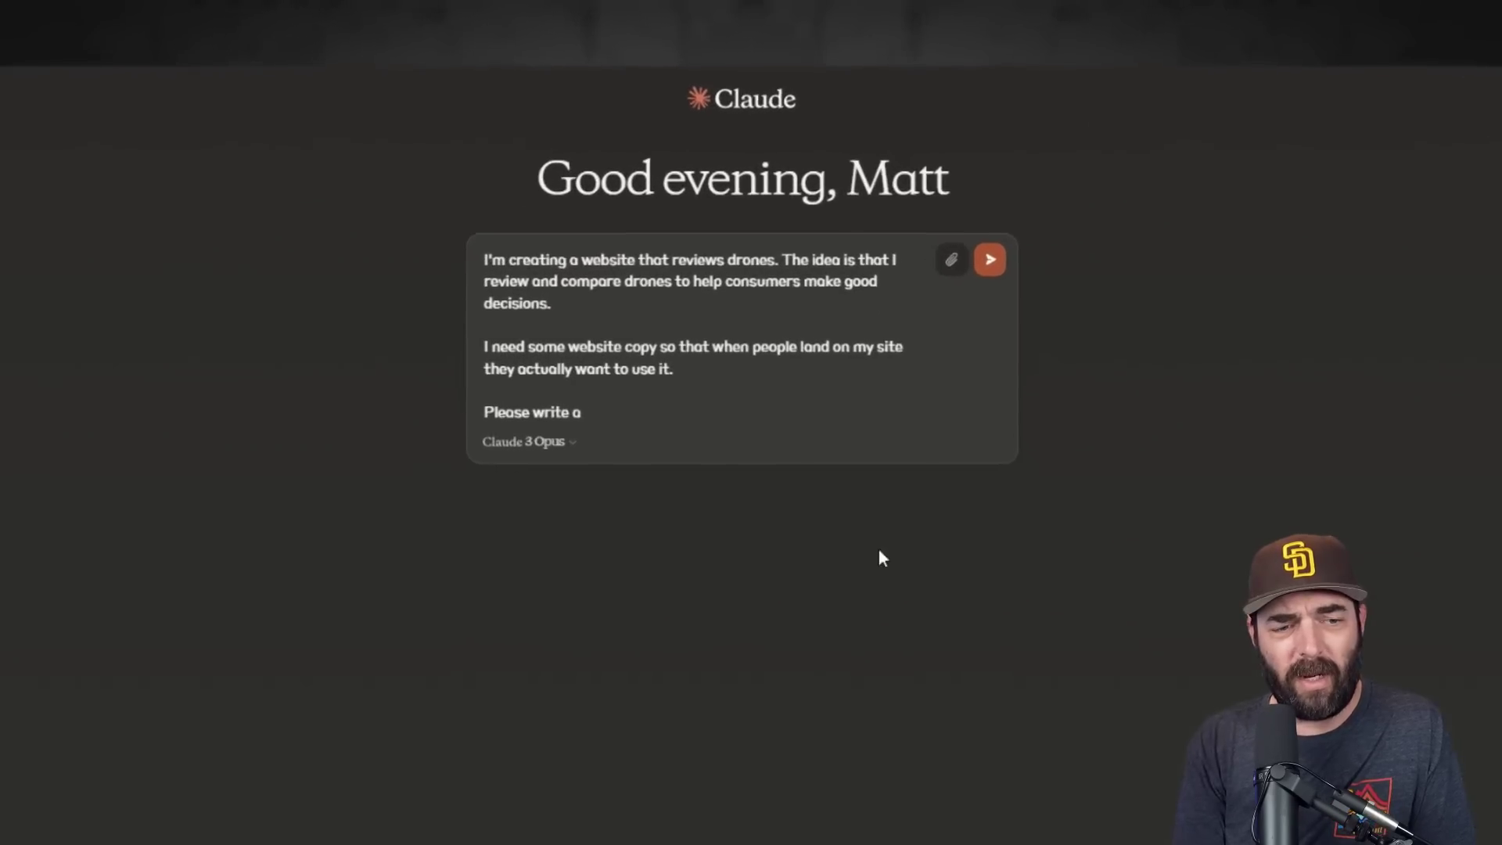
pyautogui.write('ing and a sub-')
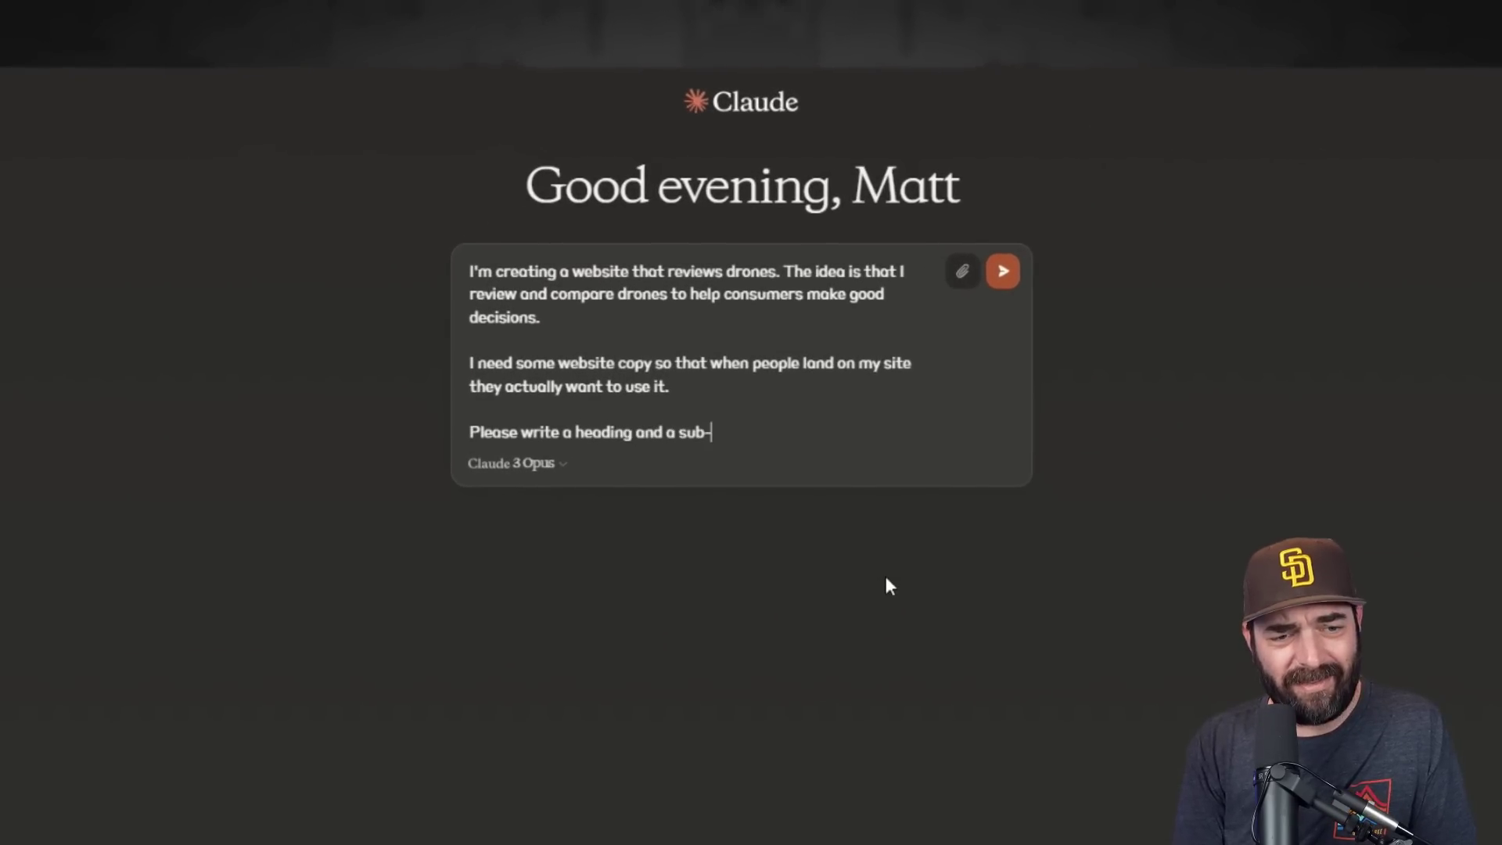
pyautogui.write('heading in the style o')
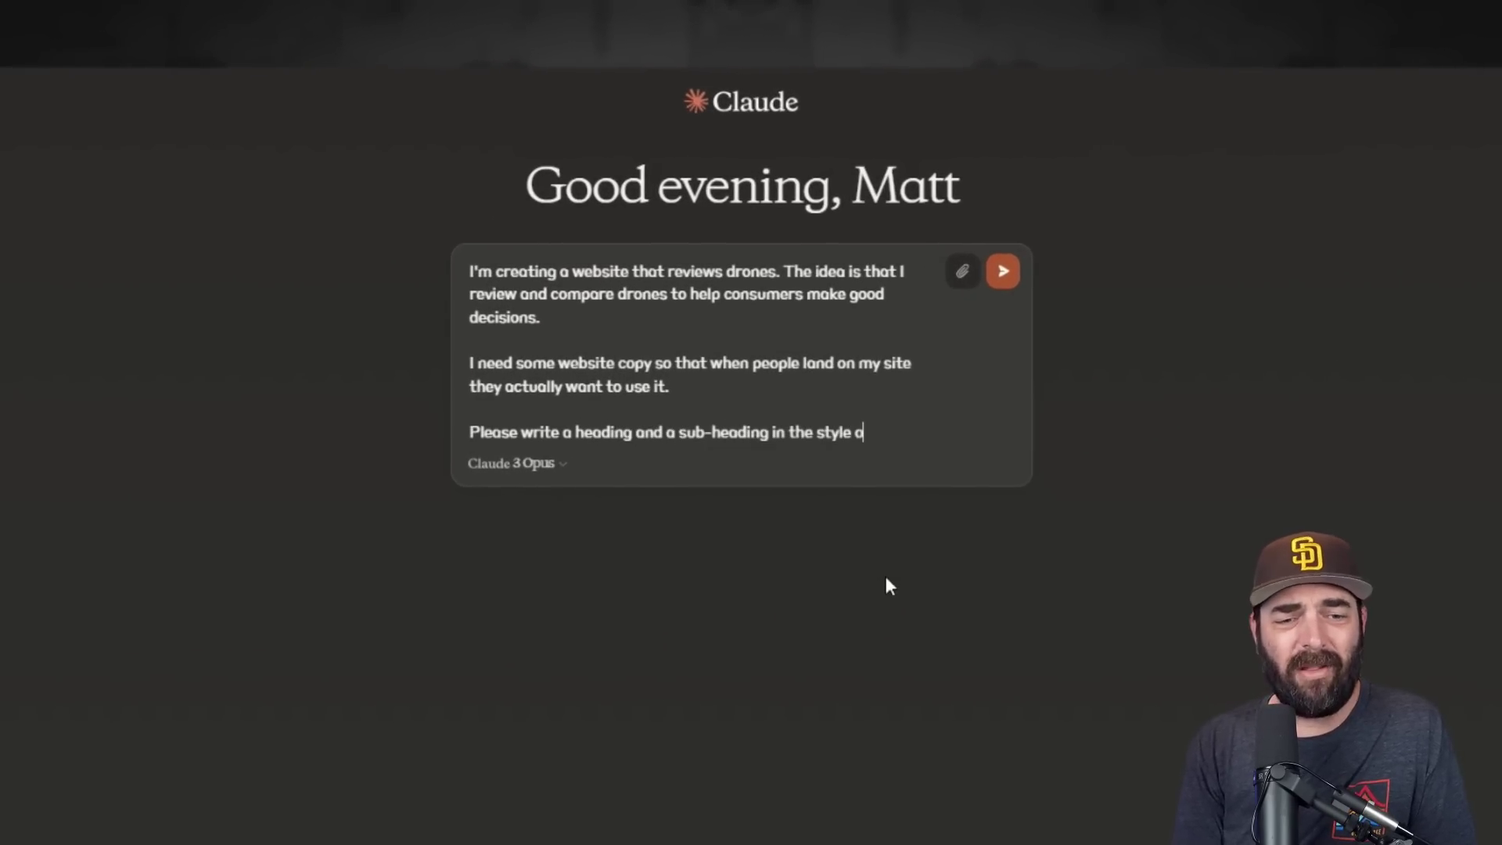
pyautogui.write('f Alex Hormozi')
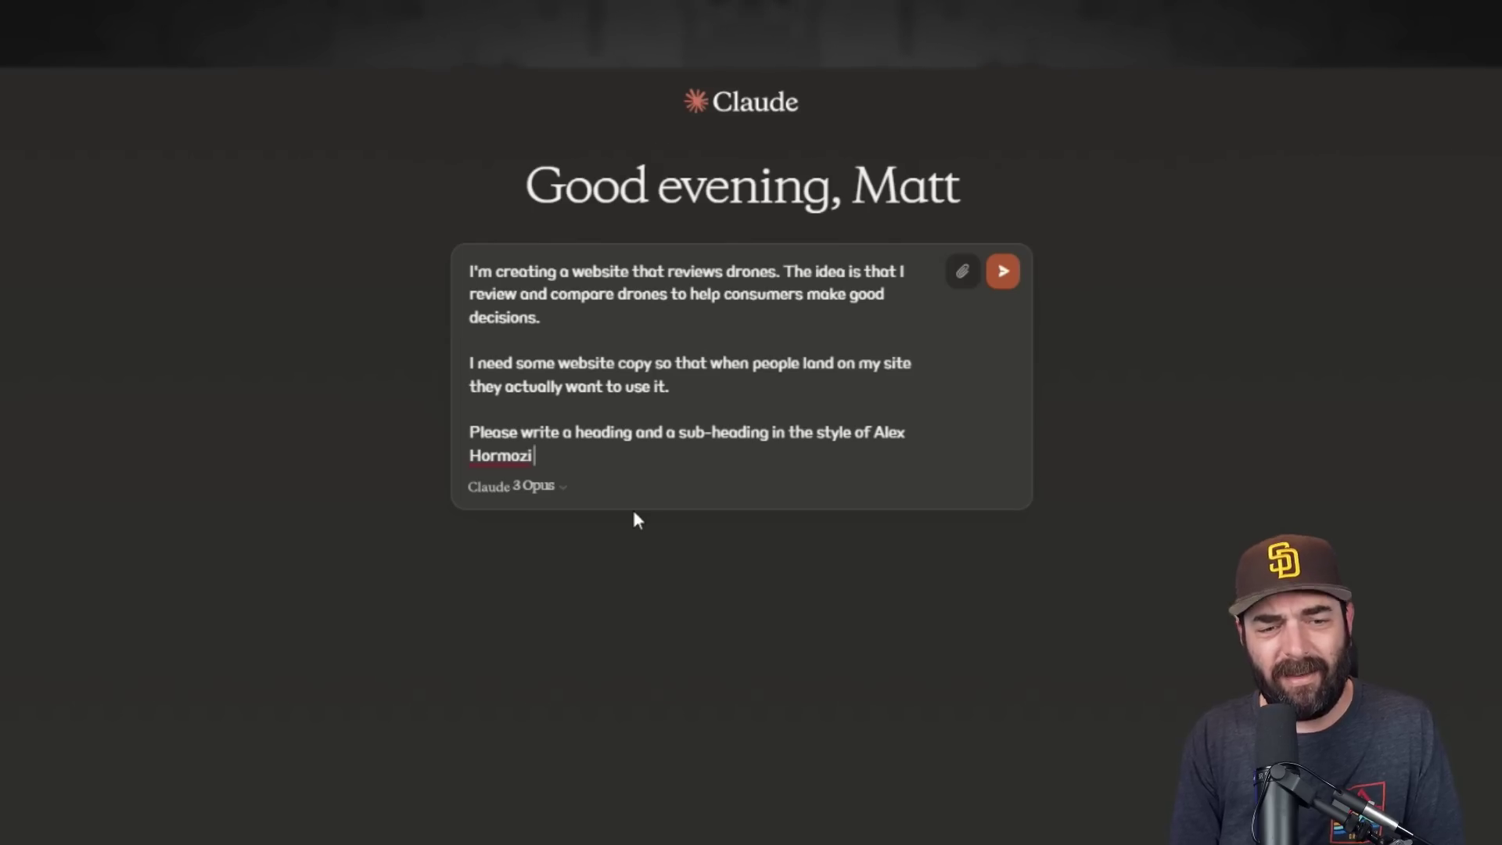
pyautogui.write('and David Ogilvy.')
pyautogui.press('Return')
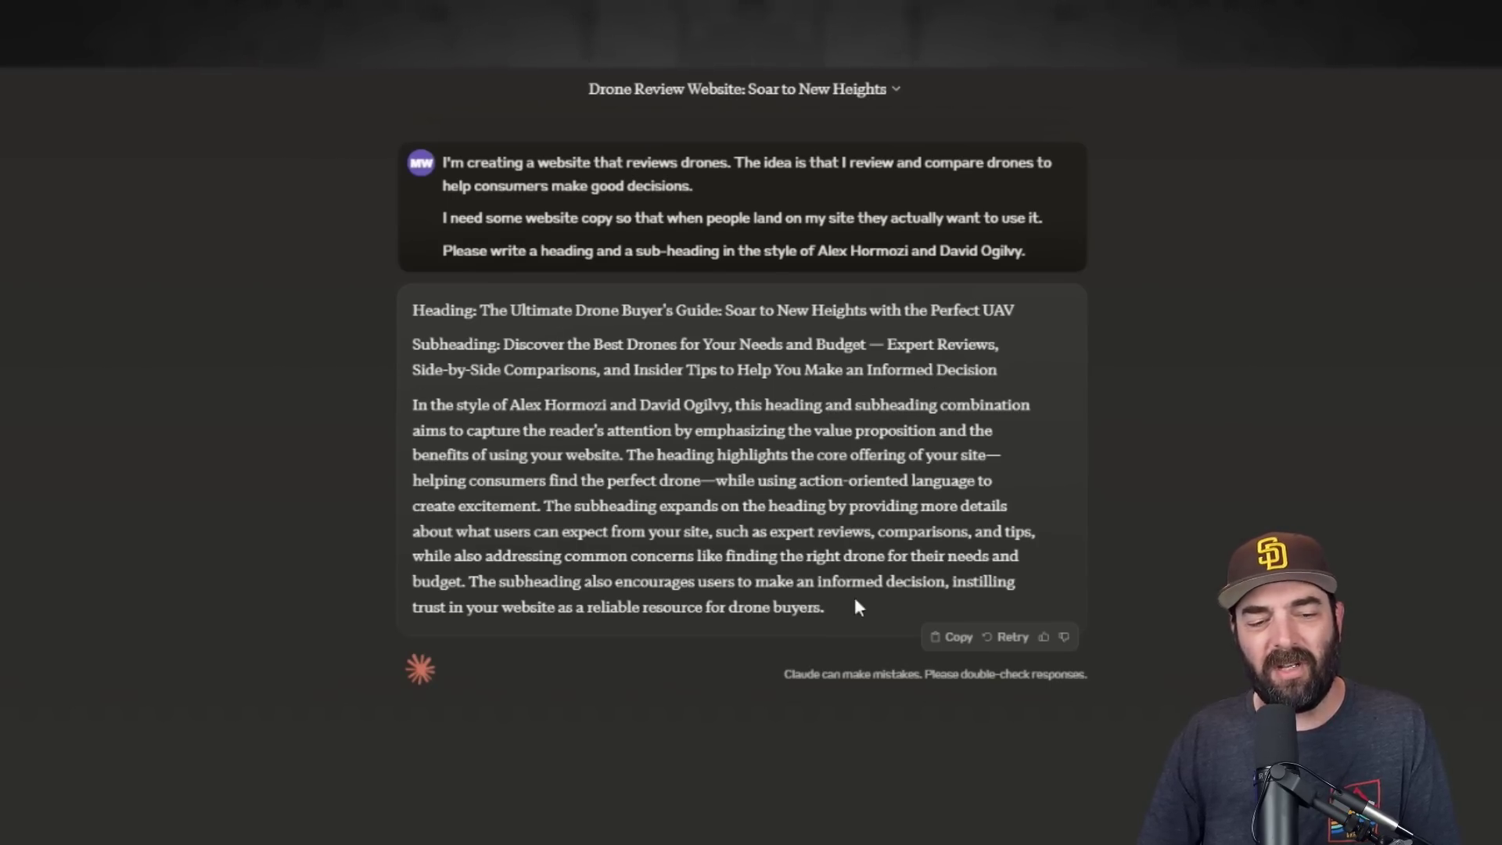
# Replace the hero heading with Claude's 'The Ultimate Drone Buyer's Guide' heading
pyautogui.moveTo(851, 602); pyautogui.dragTo(412, 310)
pyautogui.click(707, 512)
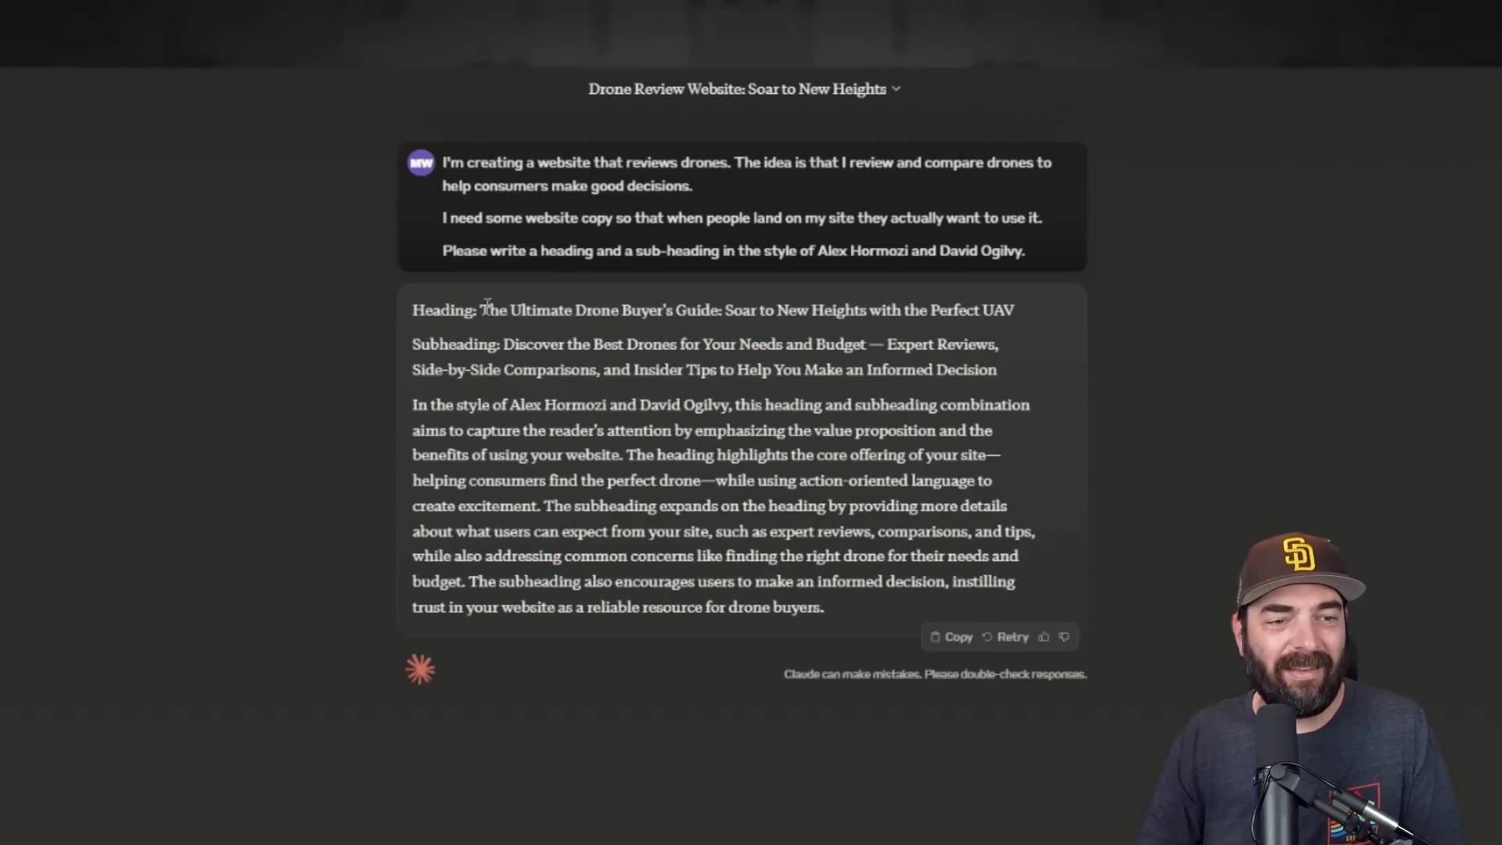
pyautogui.moveTo(541, 309); pyautogui.dragTo(1015, 305)
pyautogui.hotkey('ctrl', 'c')
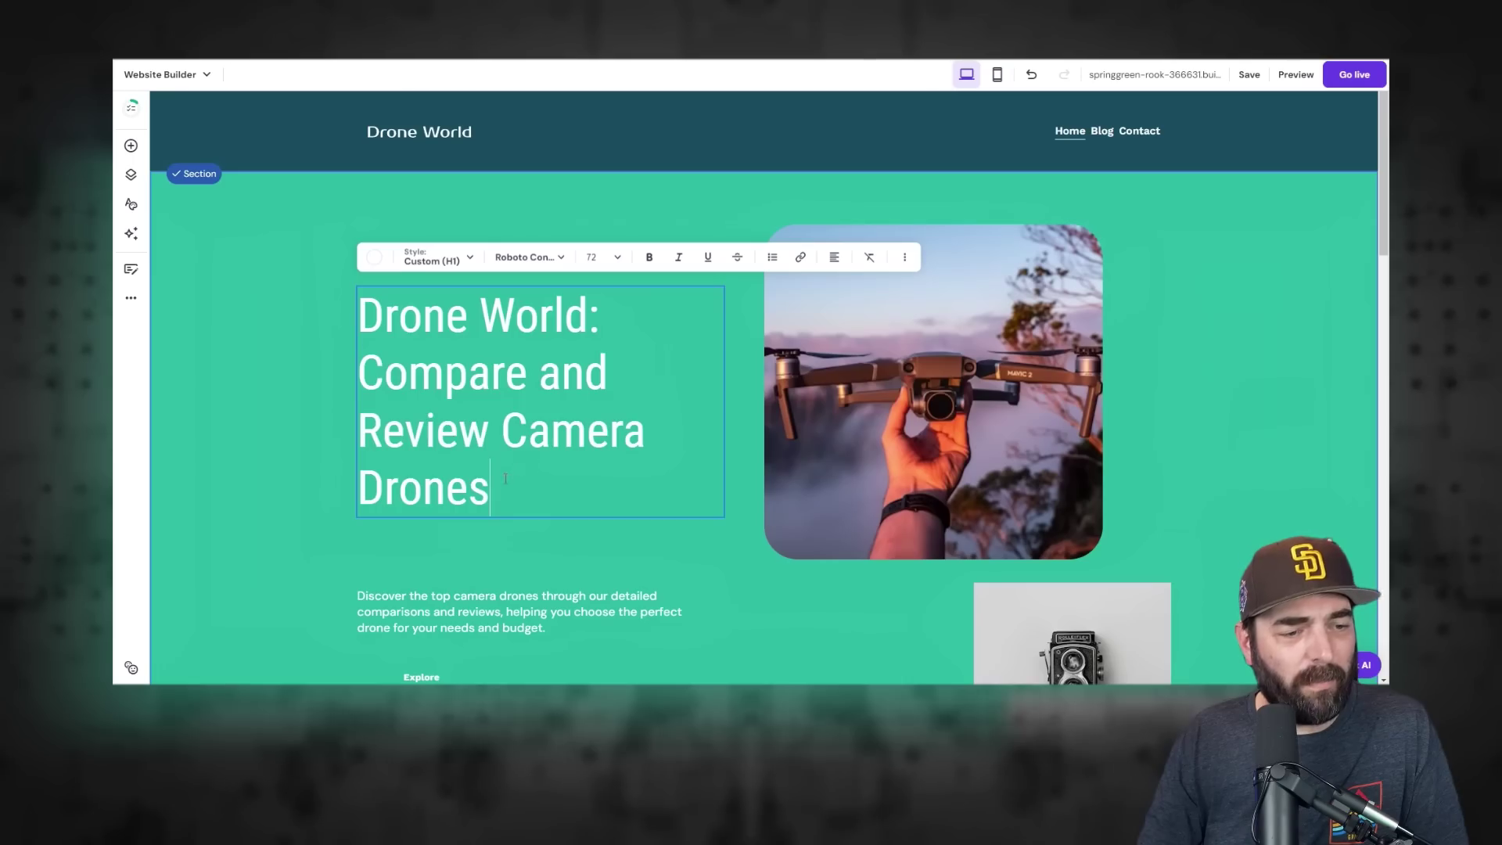
pyautogui.moveTo(505, 479); pyautogui.dragTo(369, 331)
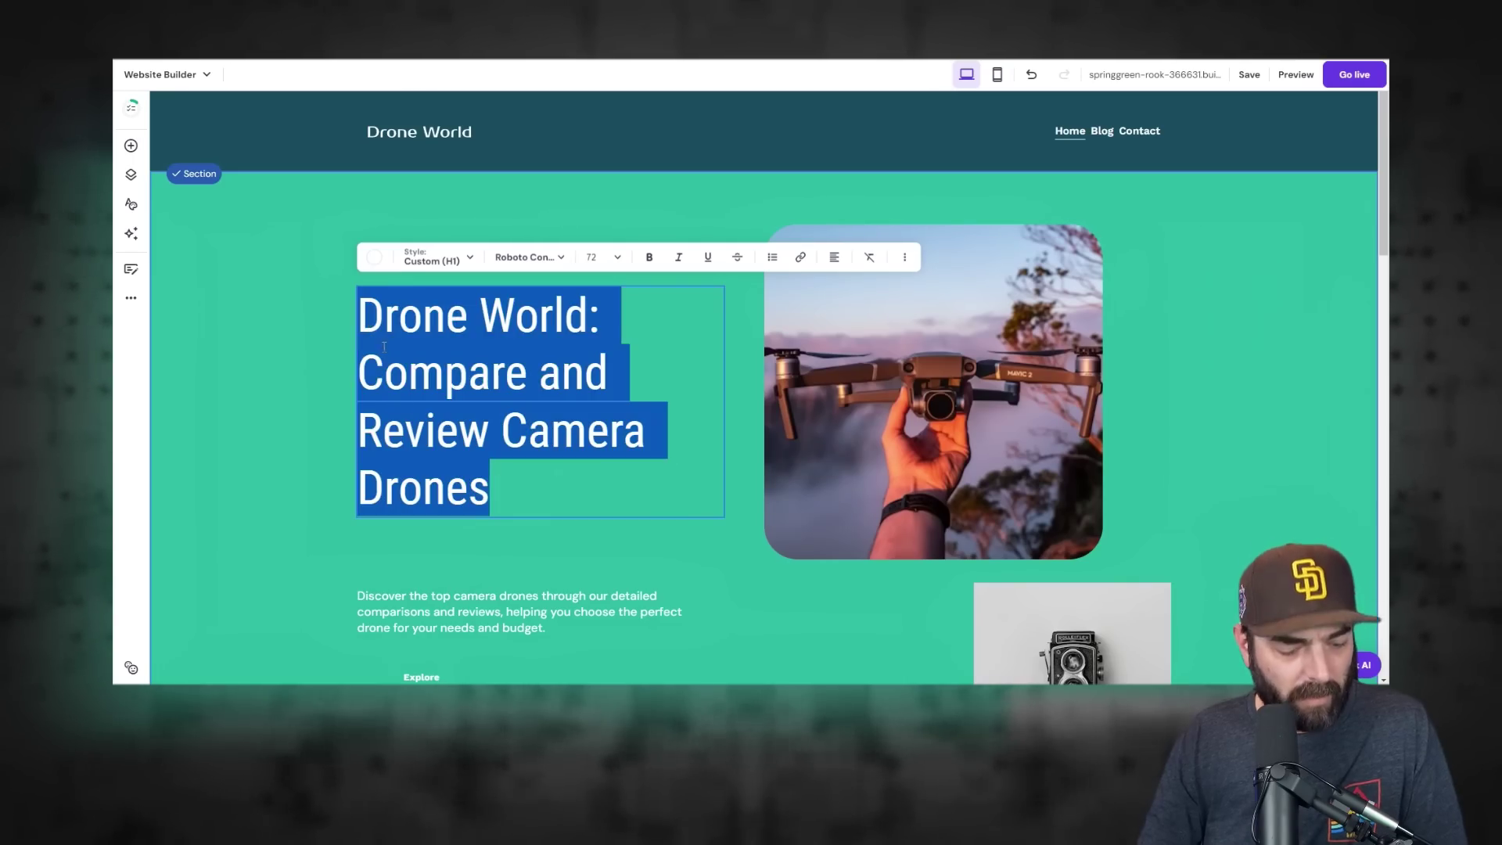
pyautogui.hotkey('ctrl', 'v')
# Replace the hero paragraph with Claude's suggested subheading and review the page
pyautogui.scroll(-4, 764, 387)
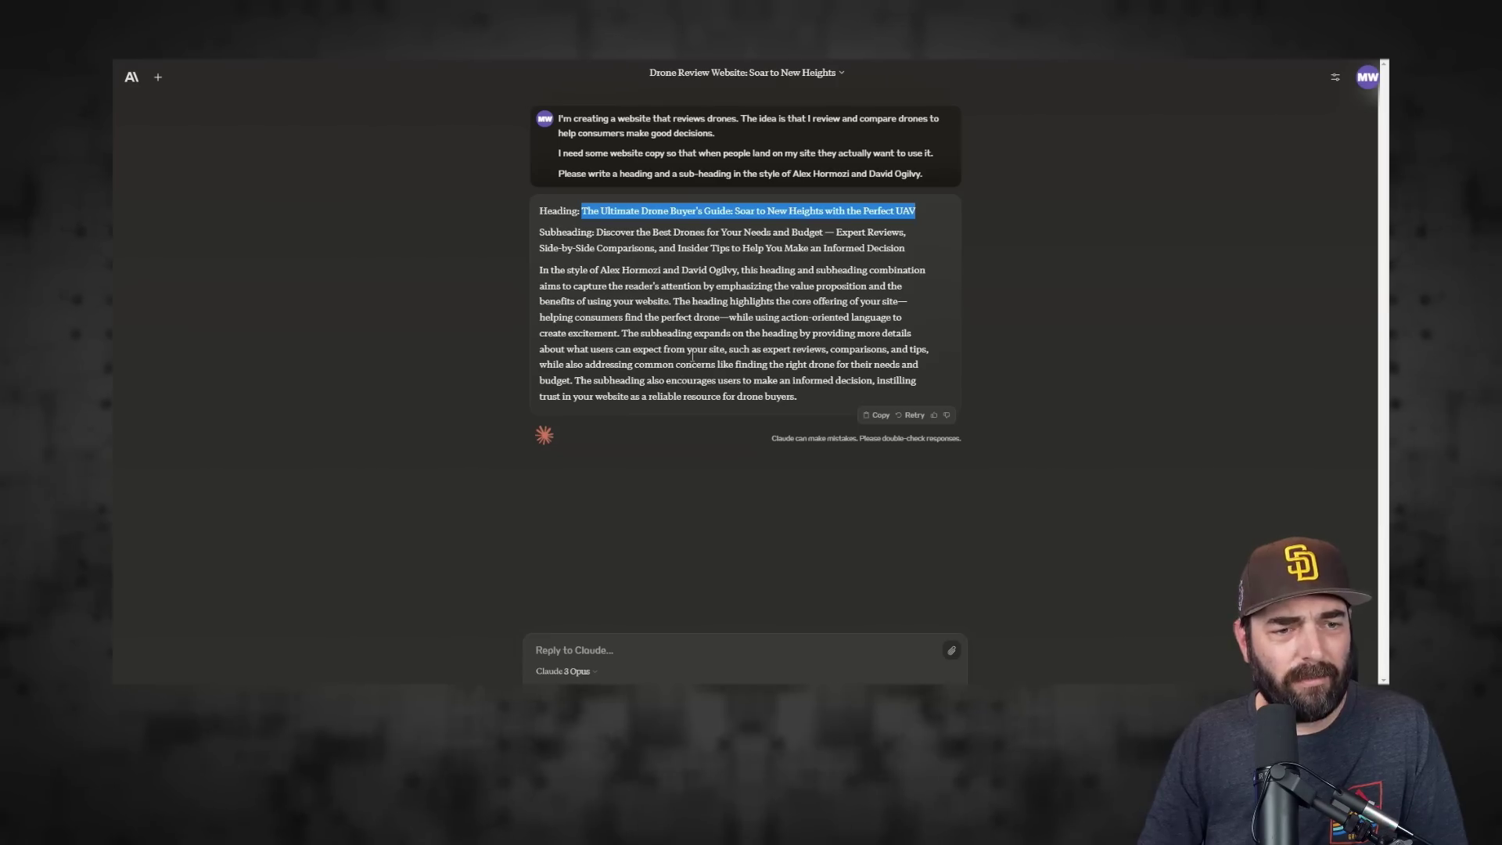
pyautogui.moveTo(908, 248); pyautogui.dragTo(596, 231)
pyautogui.hotkey('ctrl', 'c')
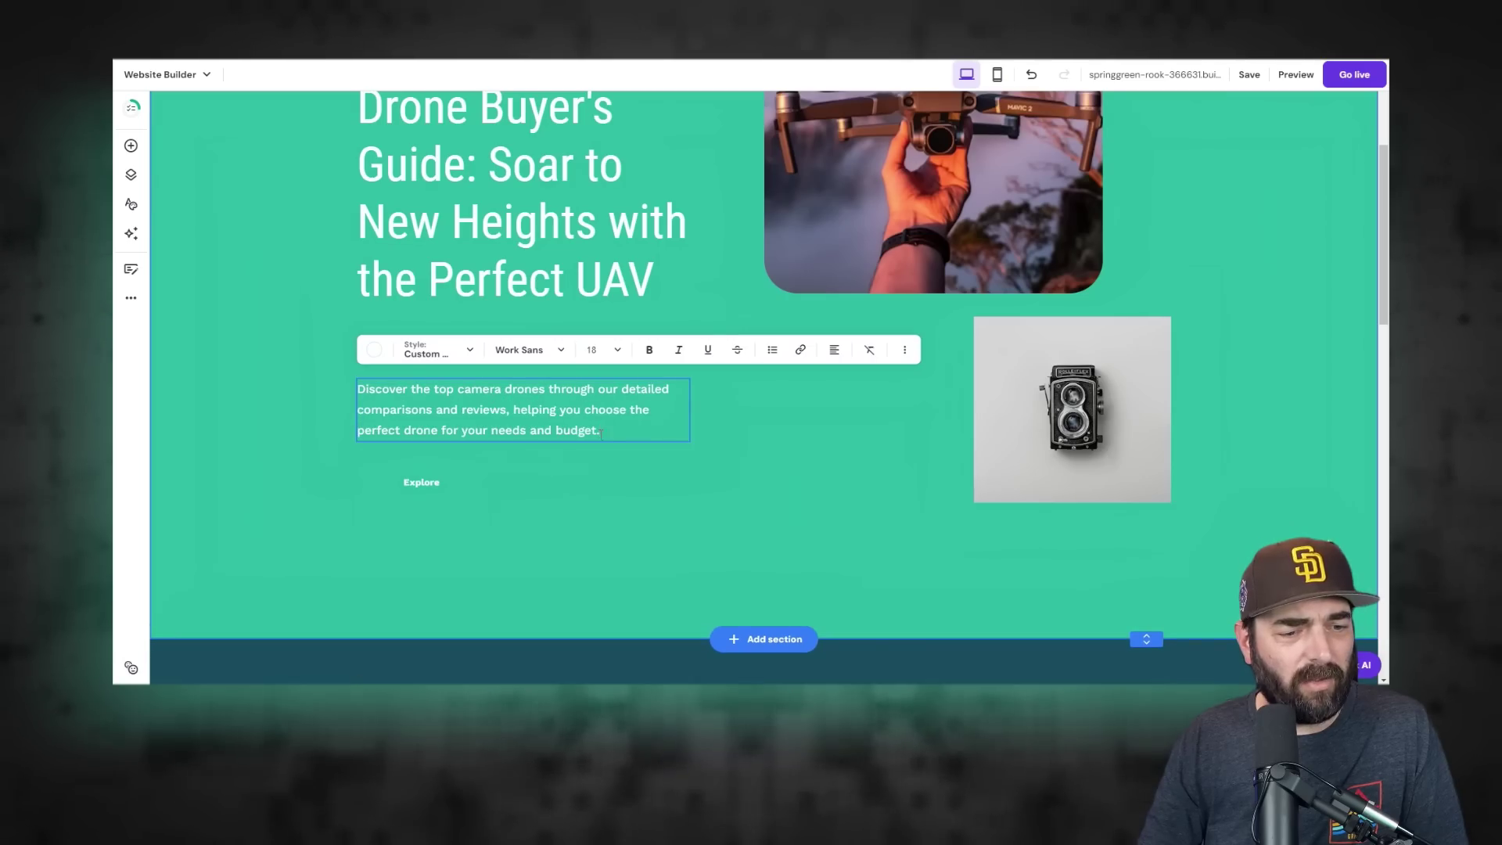
pyautogui.moveTo(600, 433); pyautogui.dragTo(357, 388)
pyautogui.hotkey('ctrl', 'v')
pyautogui.scroll(-1, 654, 394)
pyautogui.scroll(-3, 654, 393)
pyautogui.scroll(4, 647, 358)
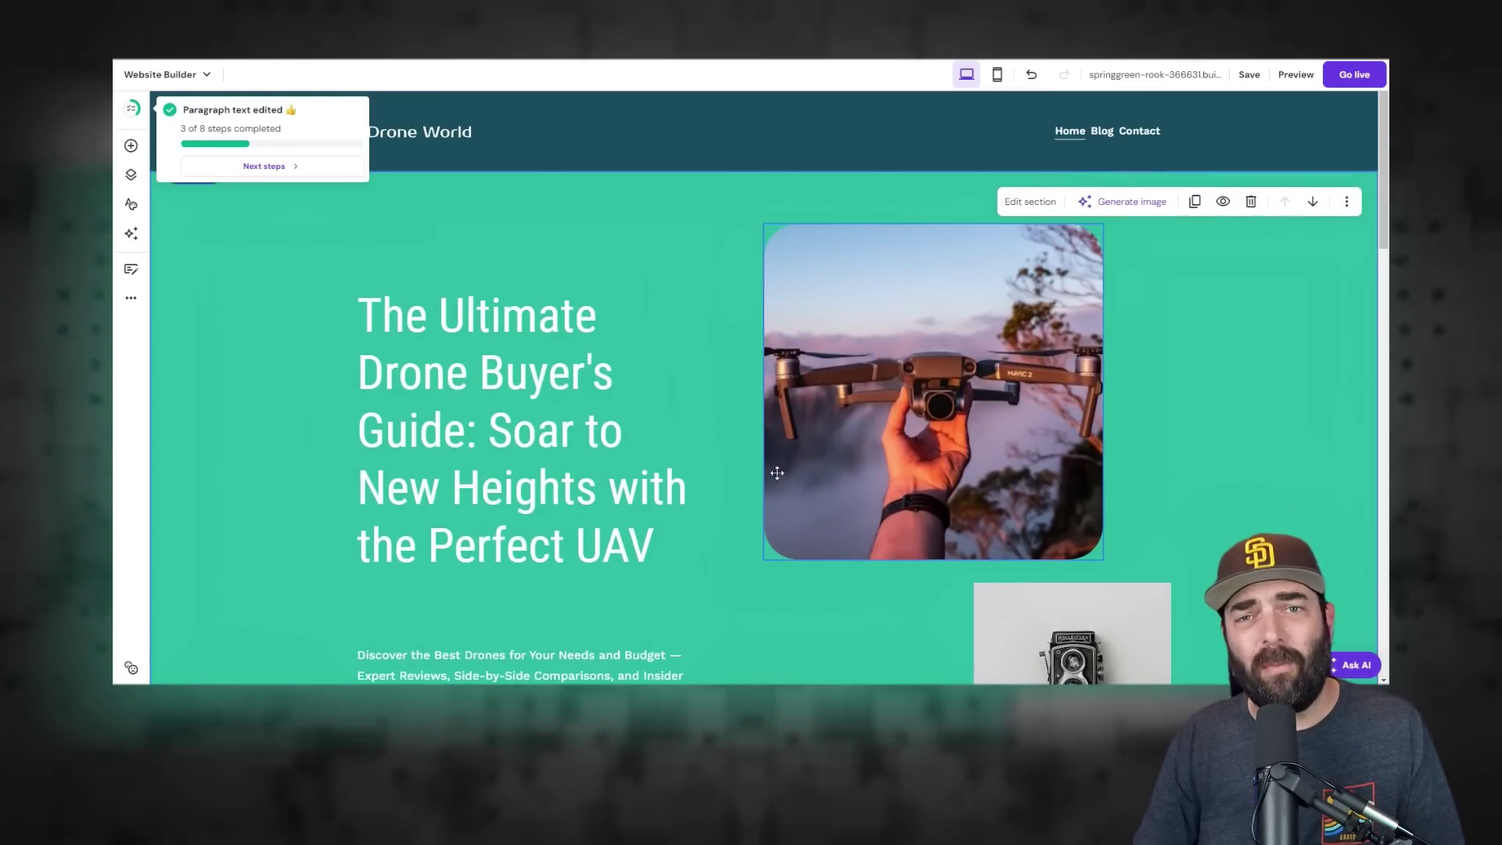
pyautogui.scroll(-10, 777, 465)
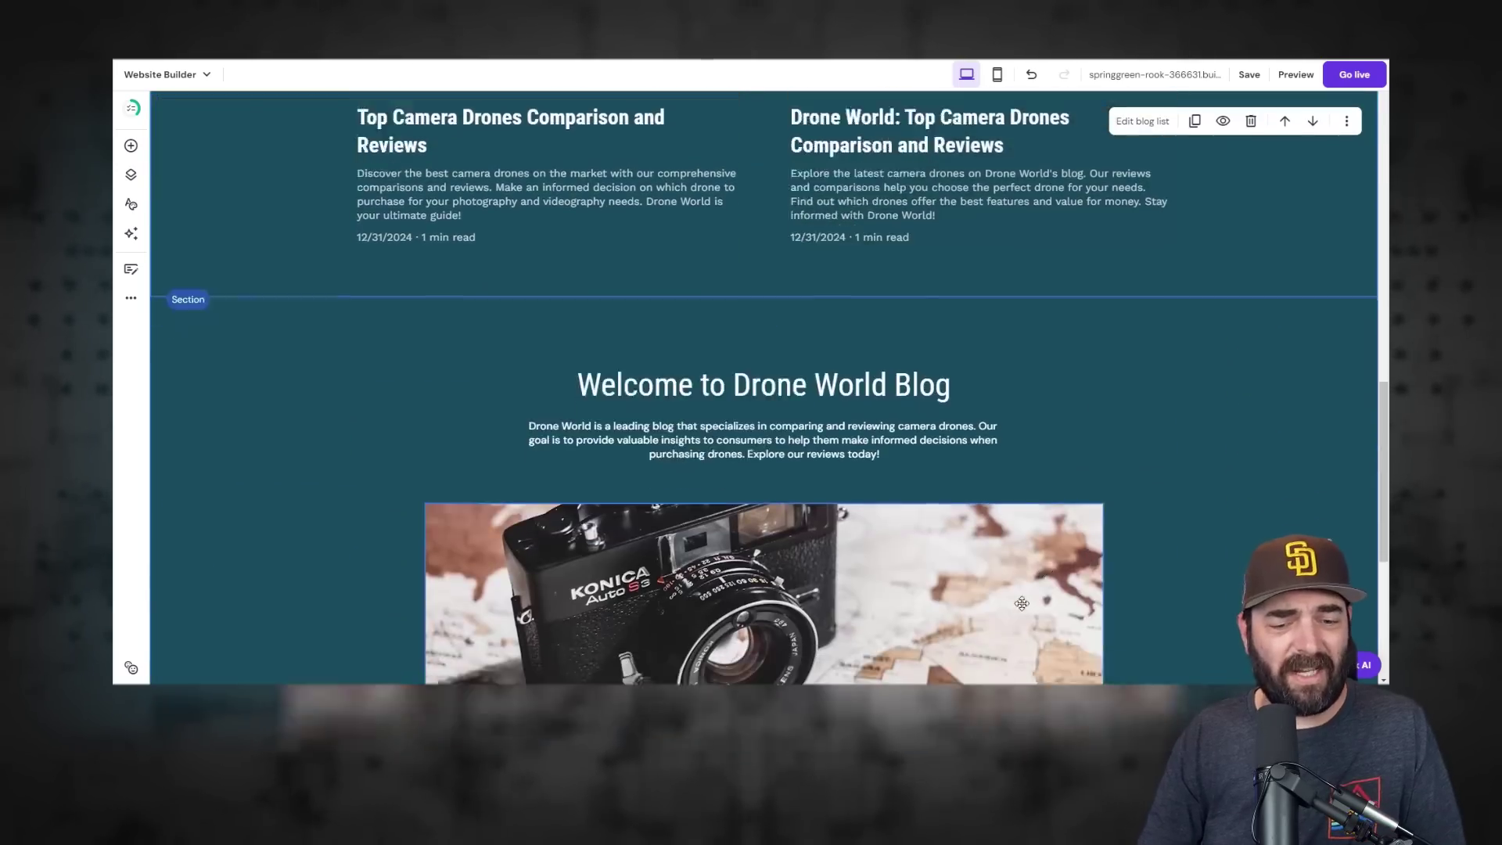
pyautogui.scroll(-3, 1022, 608)
pyautogui.scroll(15, 1033, 606)
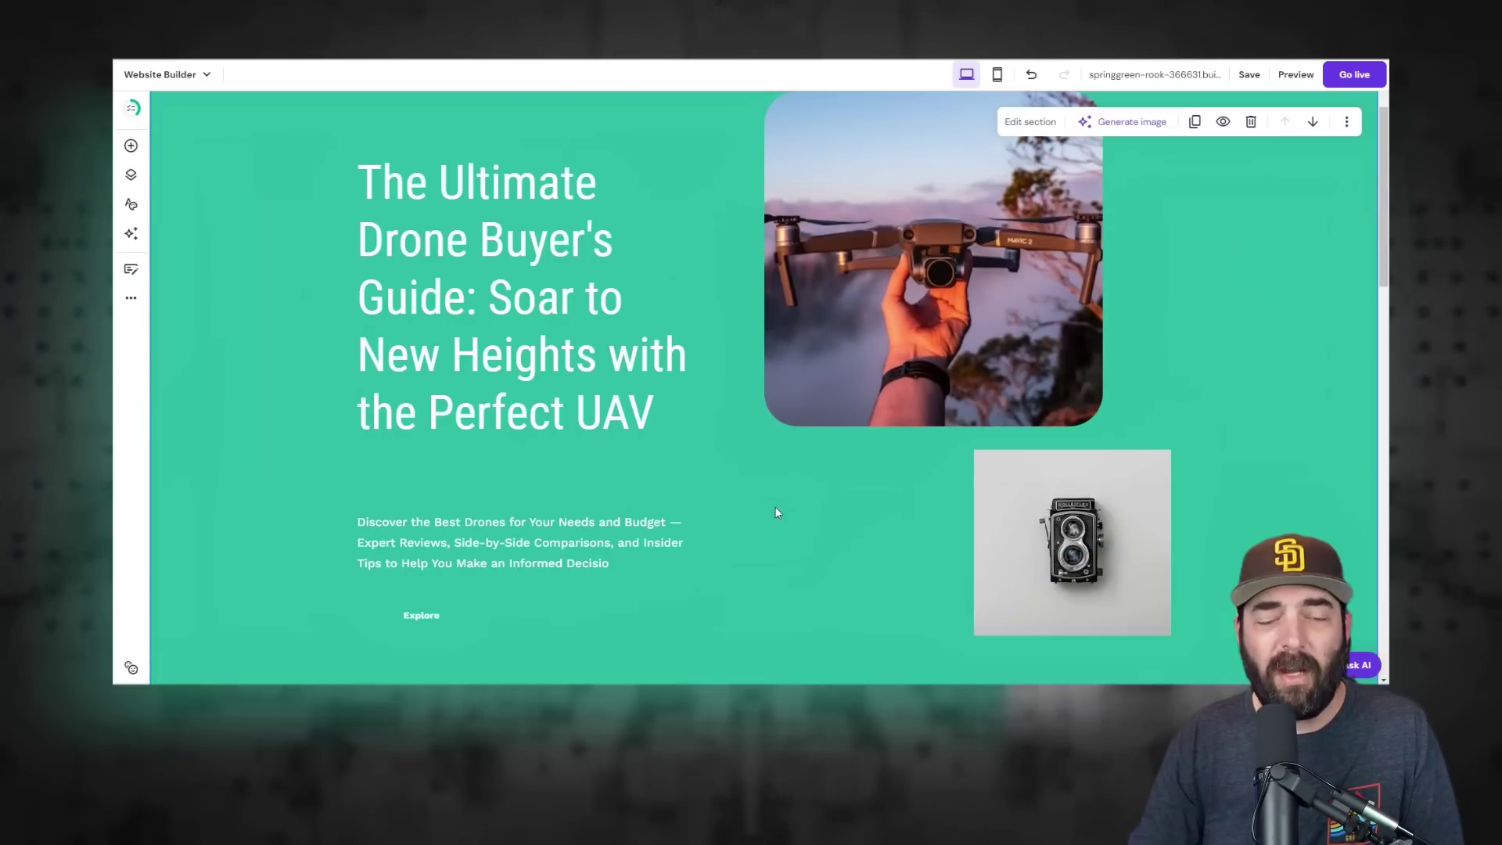
pyautogui.scroll(2, 861, 454)
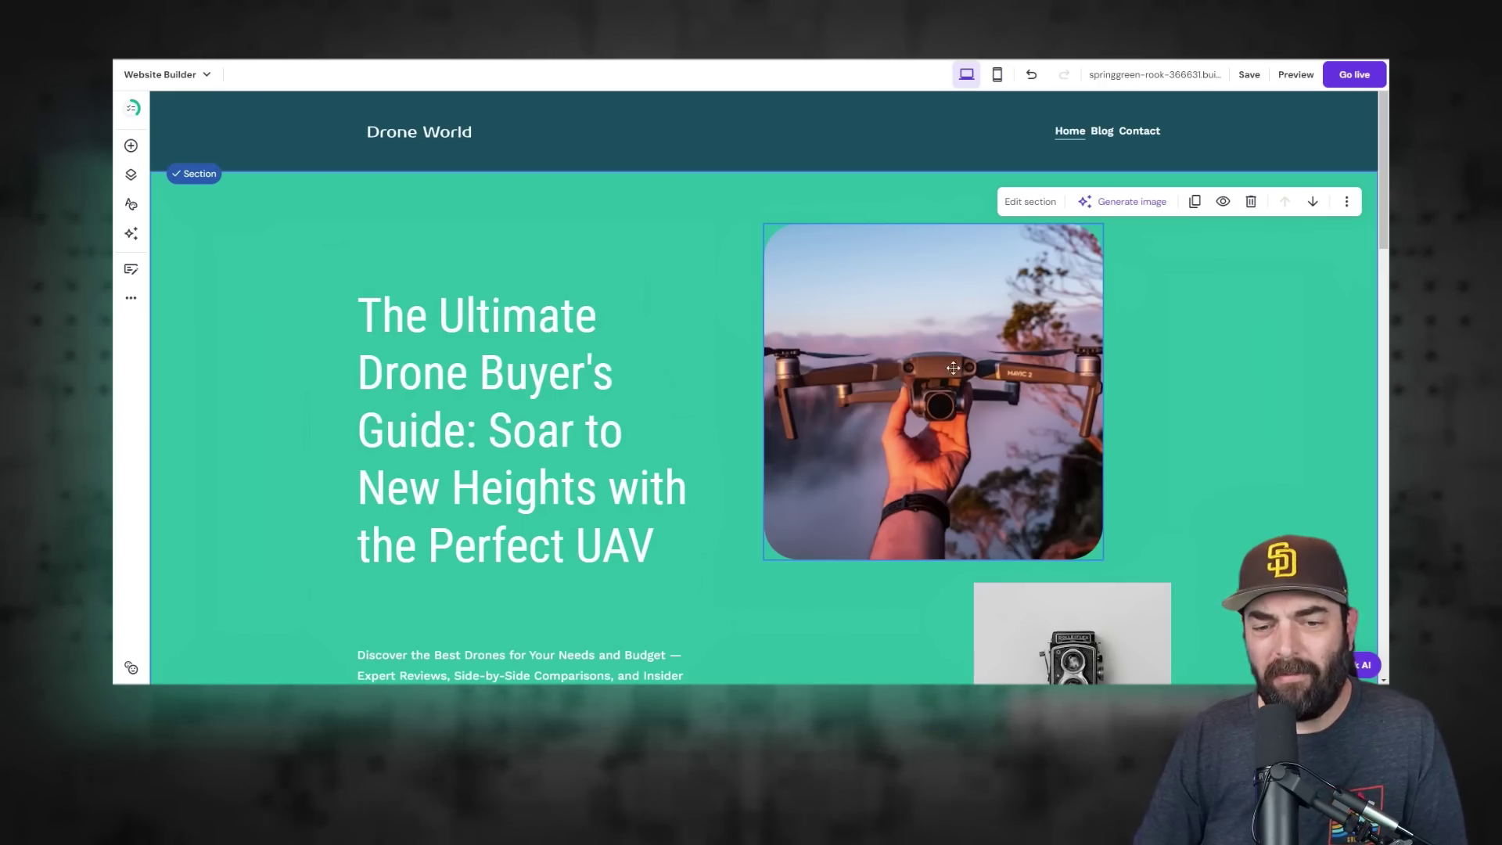
pyautogui.scroll(-3, 984, 393)
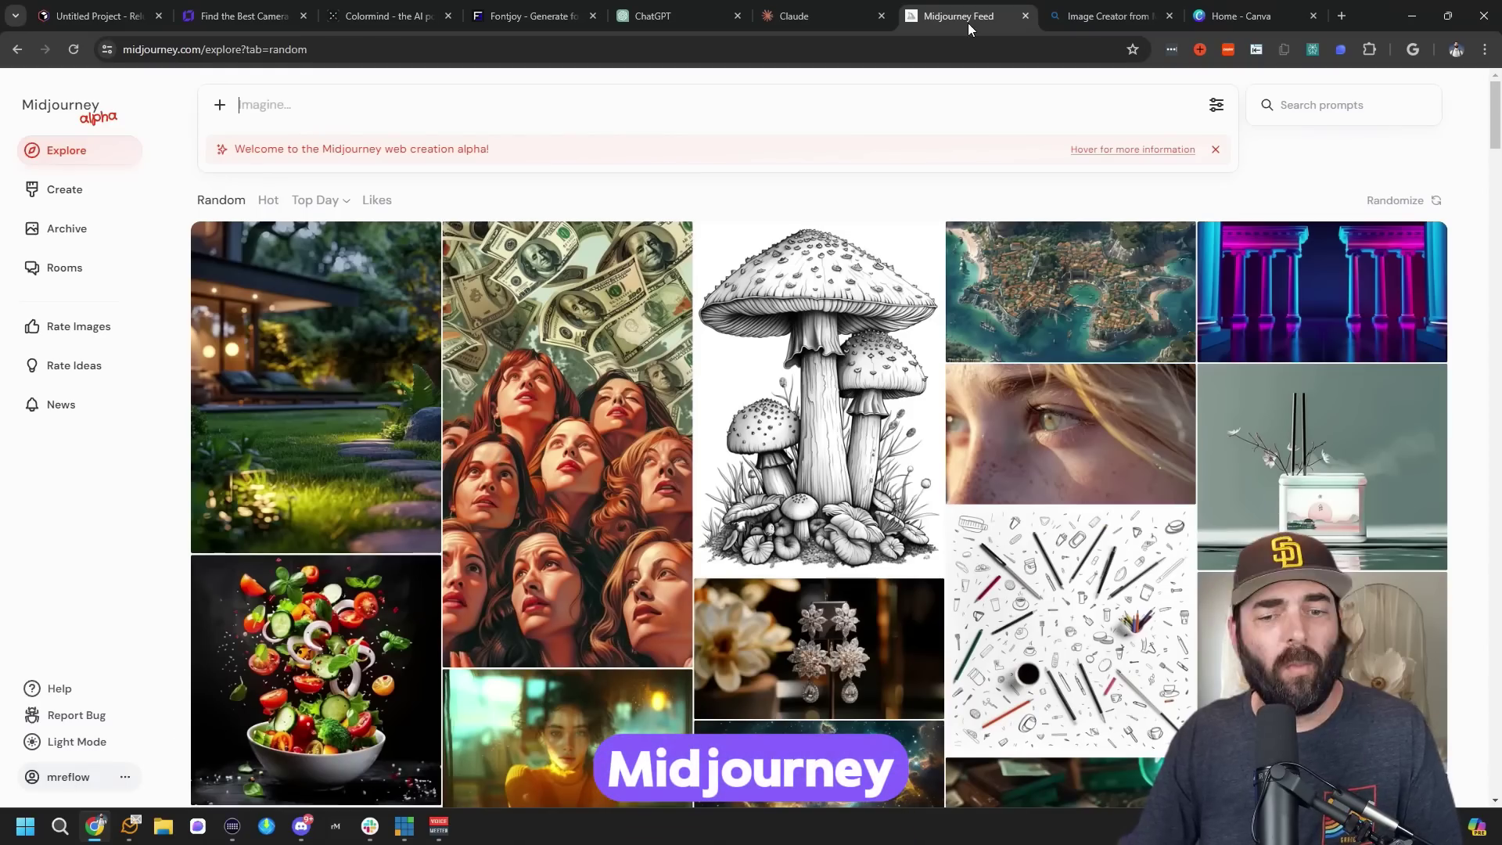
# Switch to the Midjourney alpha web app on its Explore feed
pyautogui.click(1082, 19)
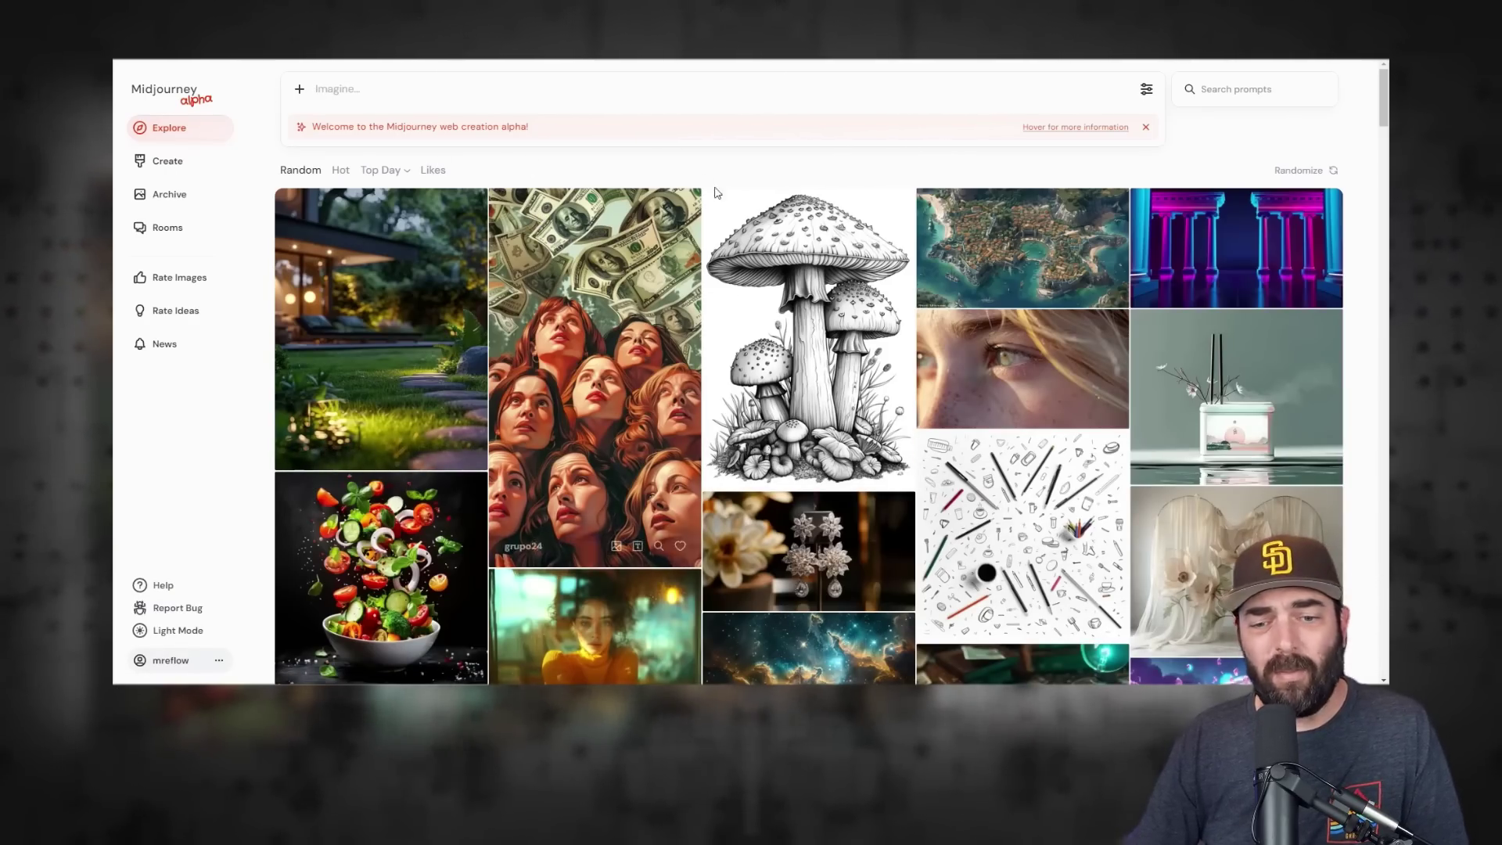
pyautogui.moveTo(627, 140)
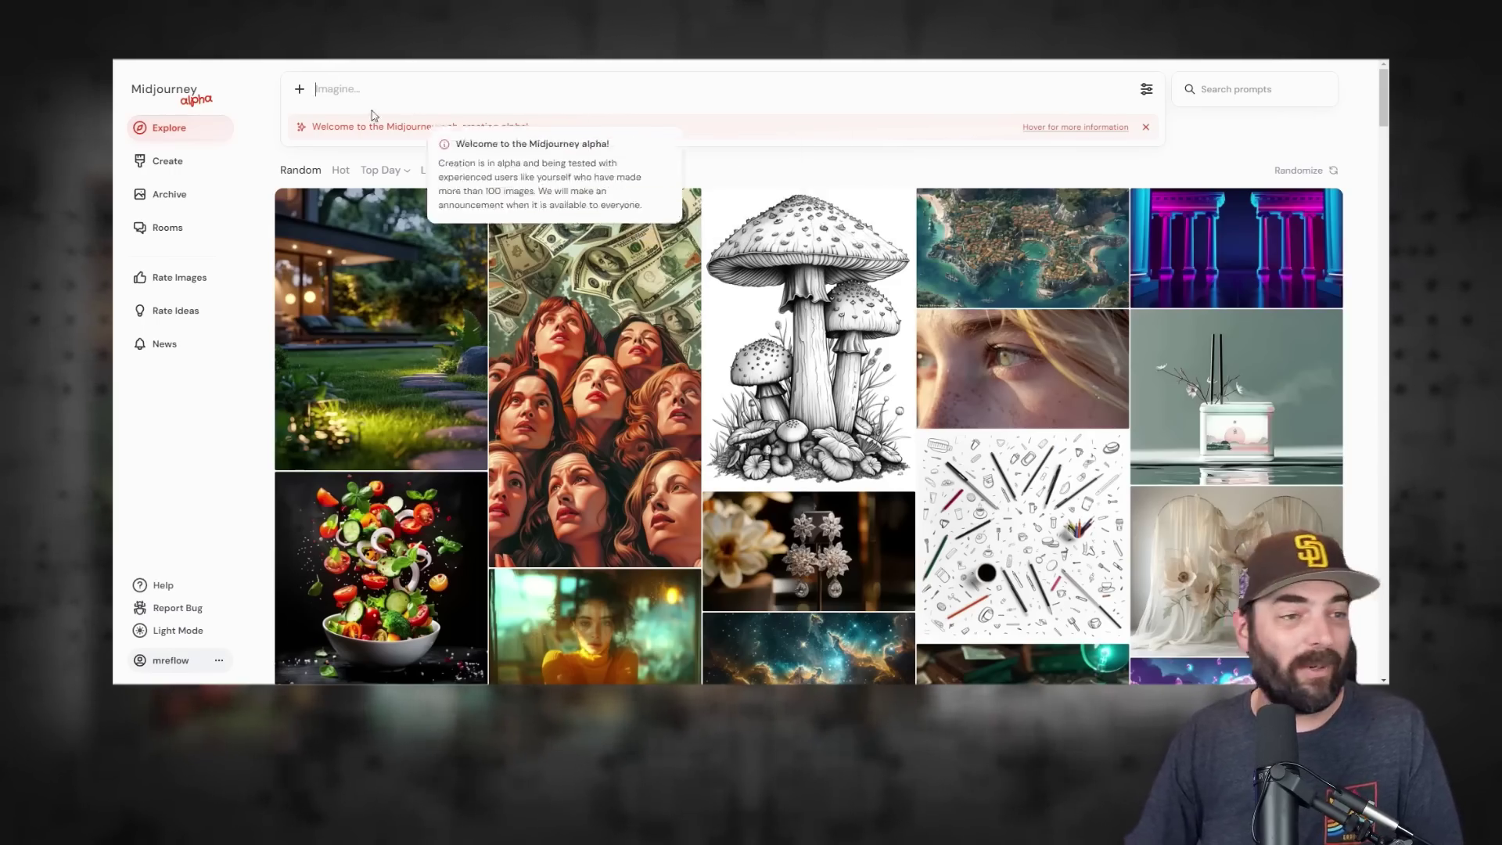
# Generate Raw-mode images from the drone-over-city-skyline prompt and open the fourth result
pyautogui.write('A popular camera drone flying above a city skyline')
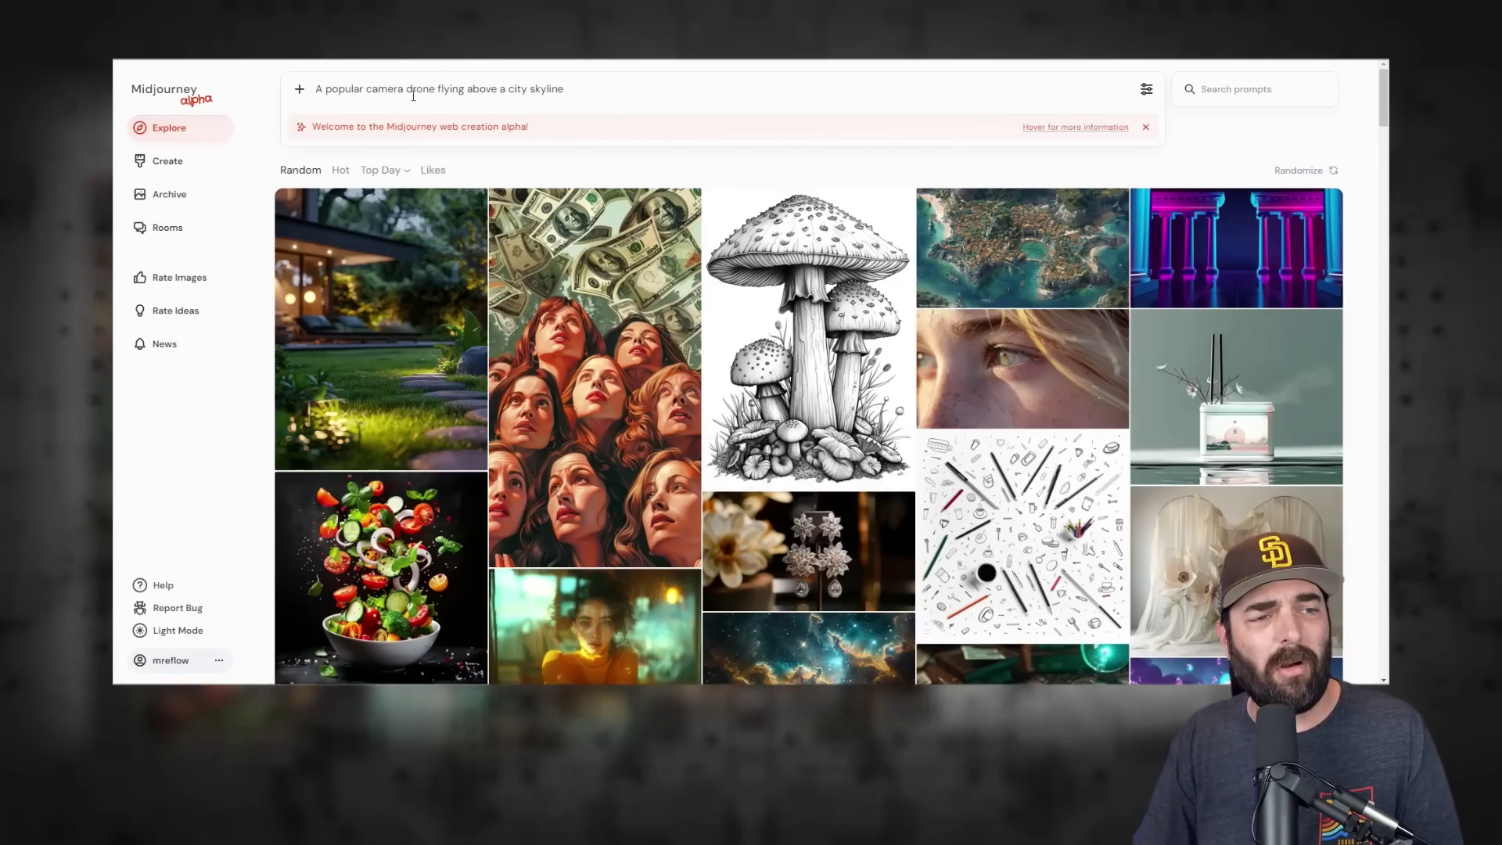
pyautogui.click(1144, 91)
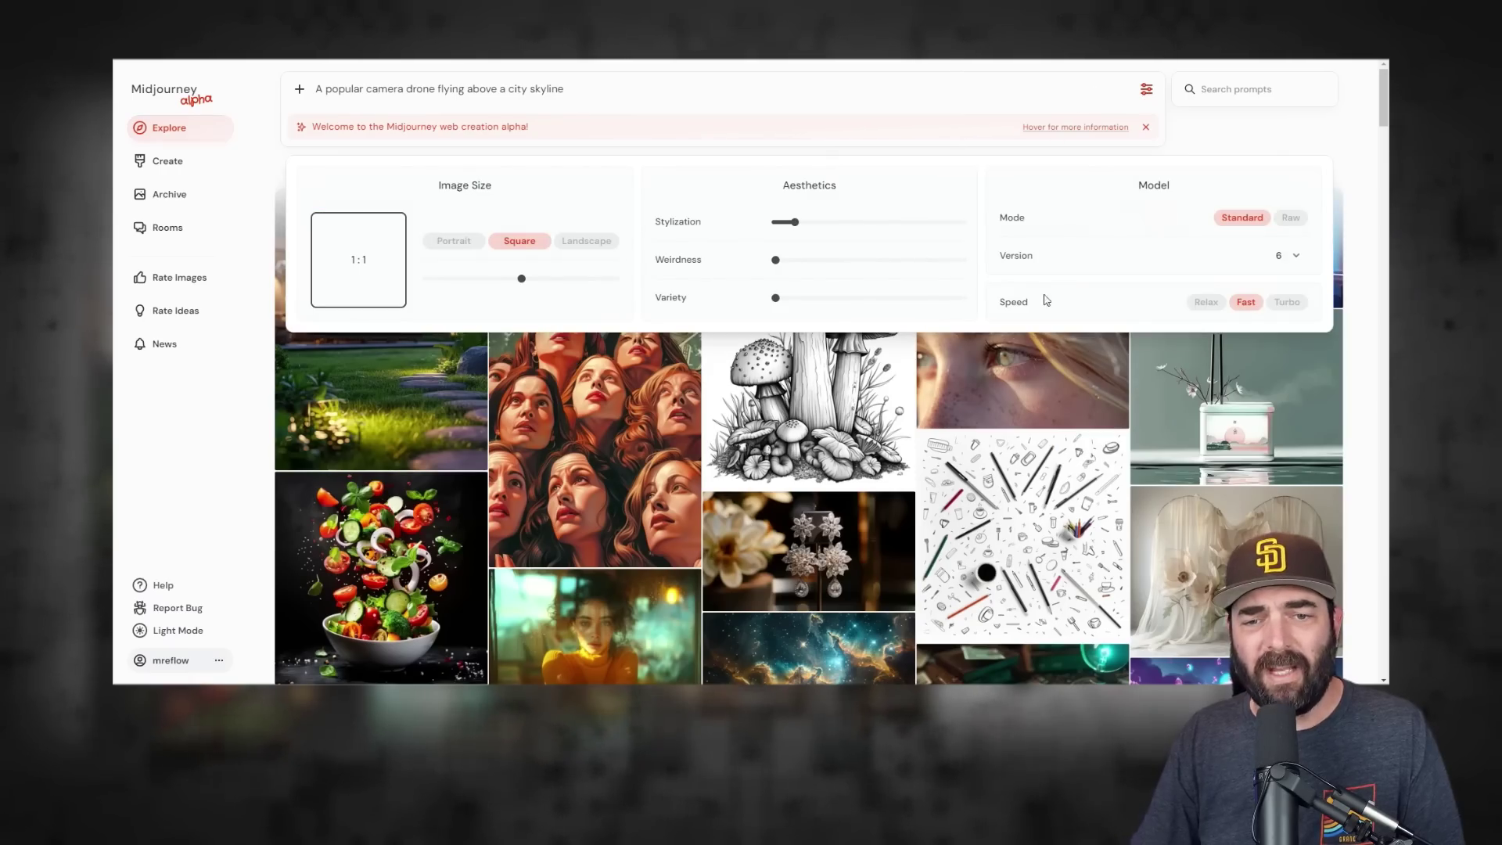
pyautogui.click(1302, 221)
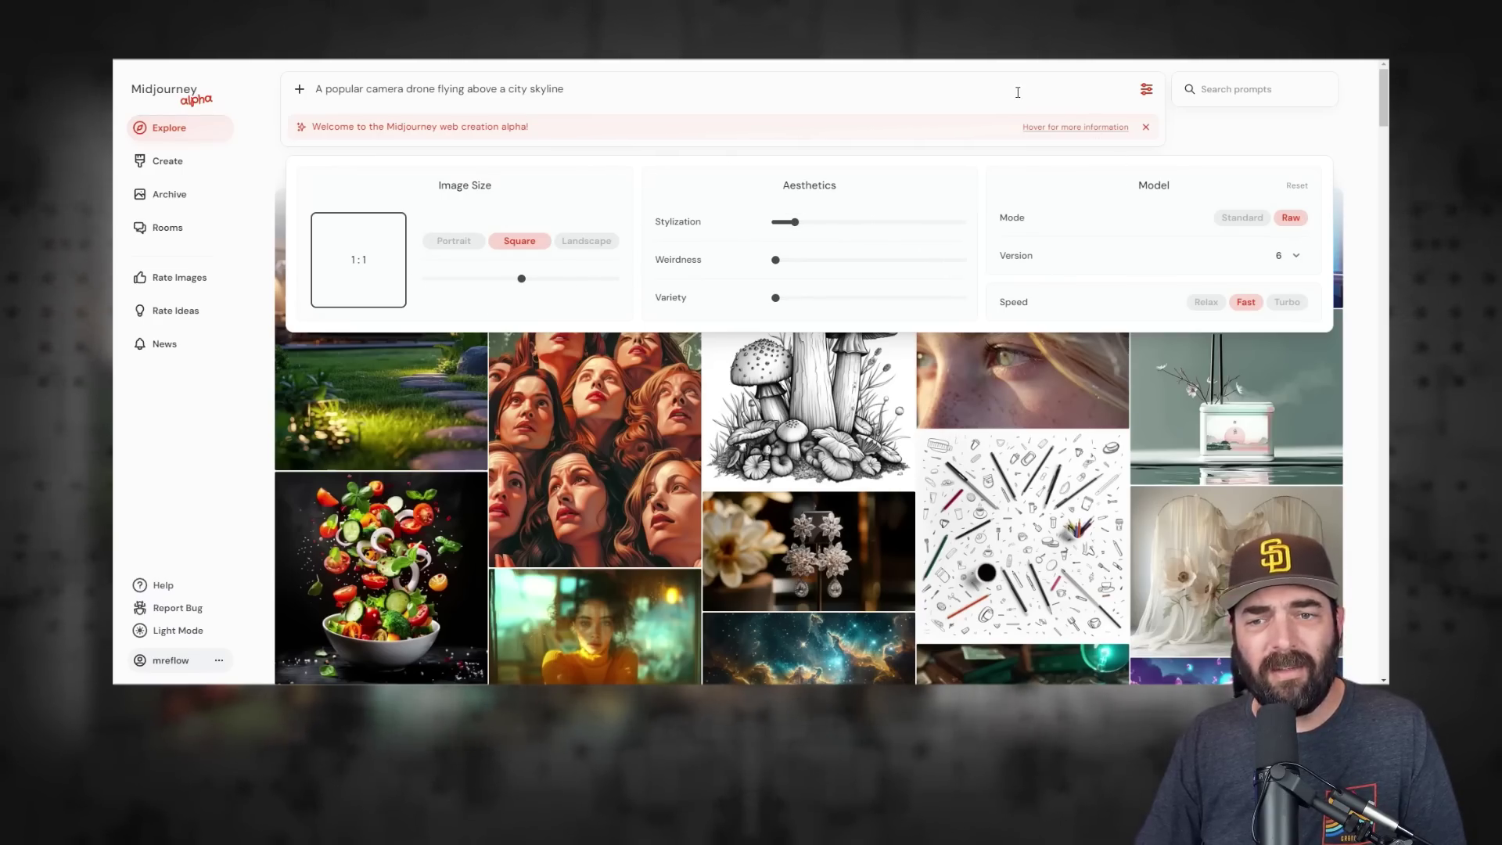
pyautogui.press('Return')
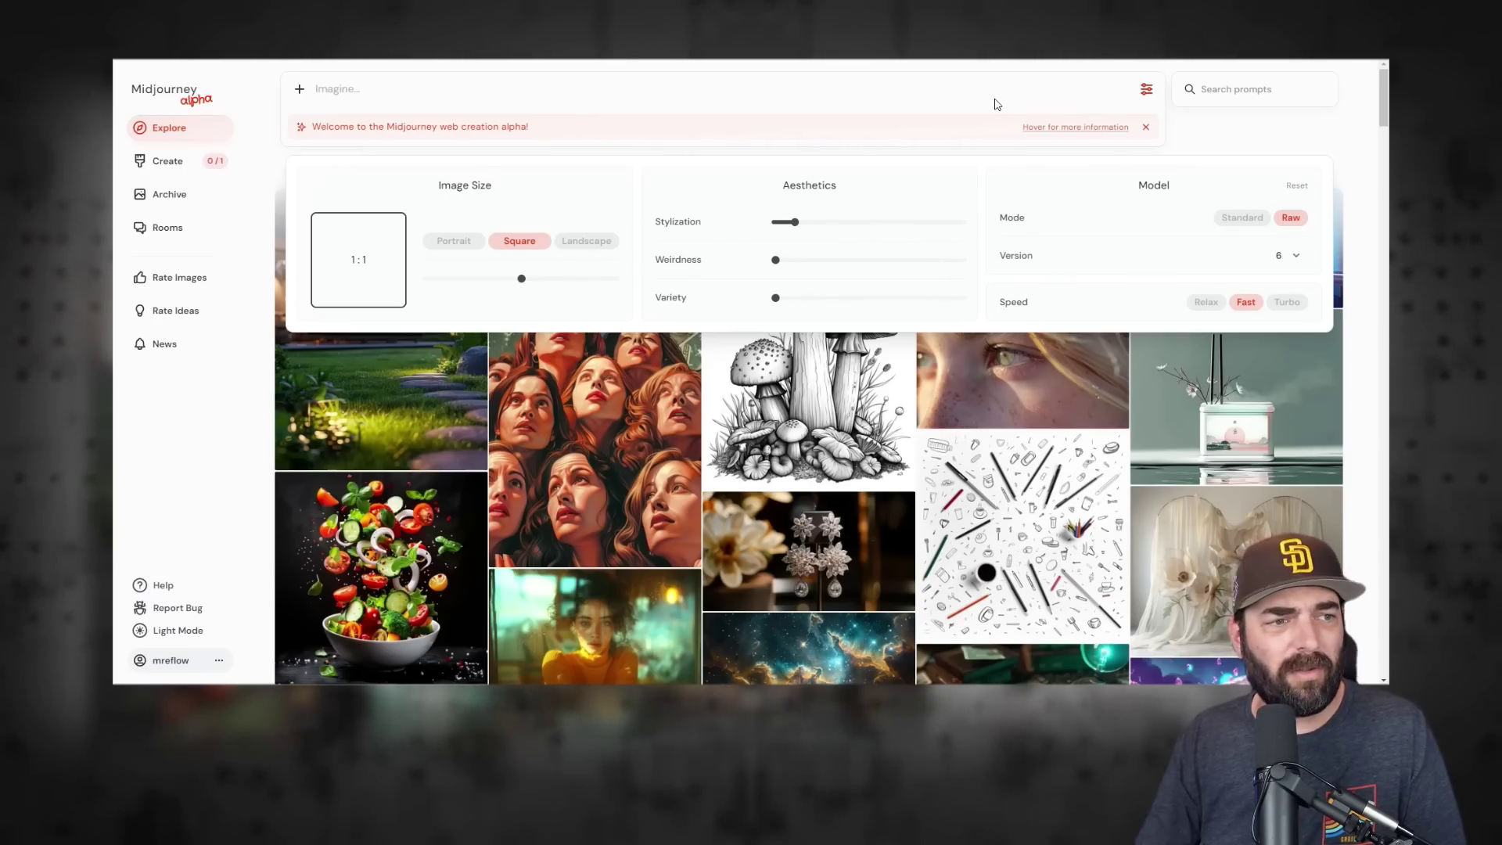
pyautogui.click(161, 162)
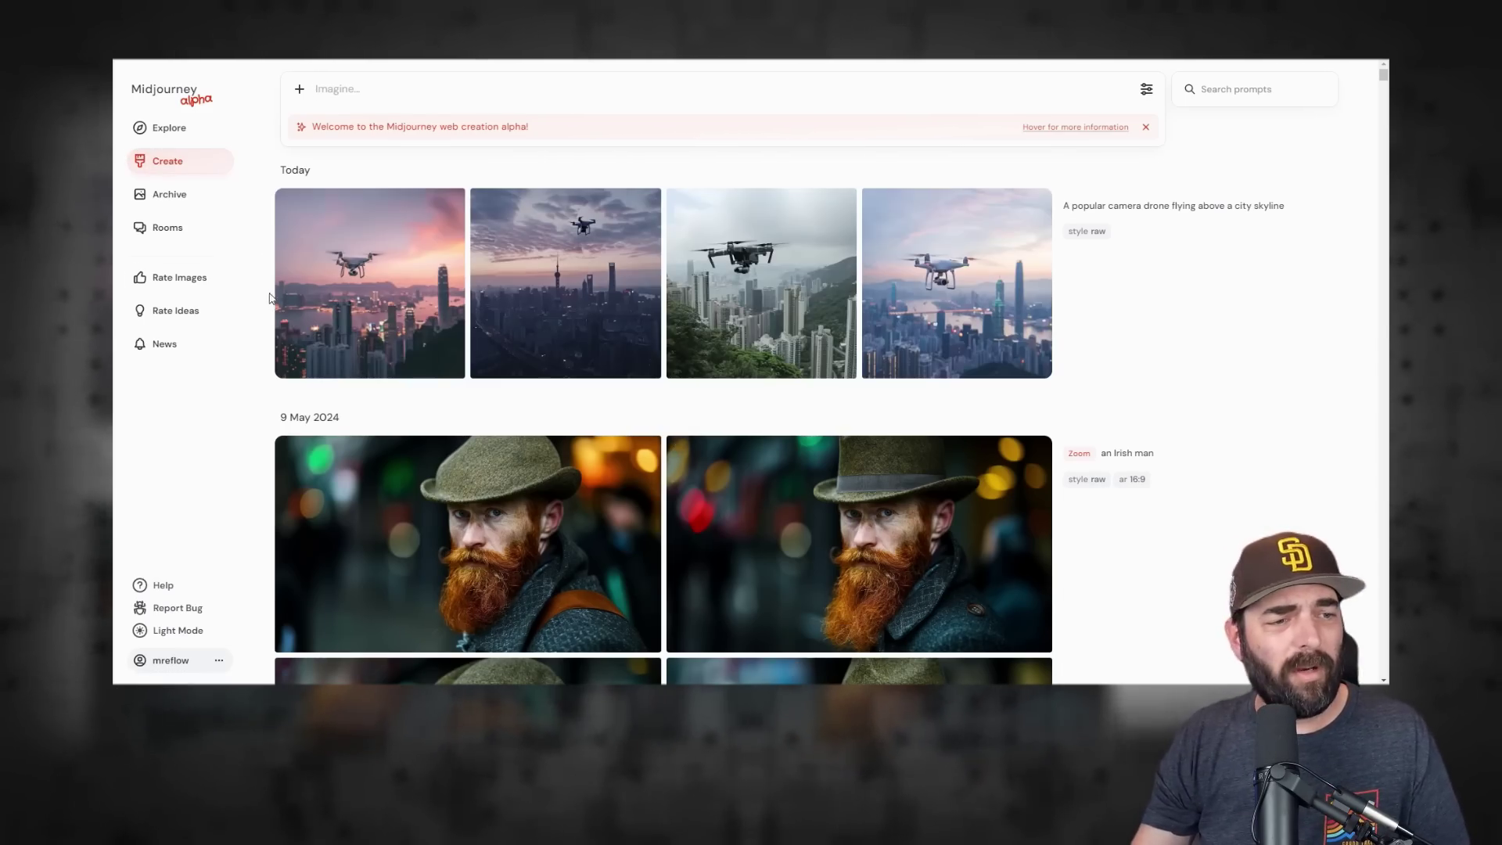
pyautogui.click(927, 282)
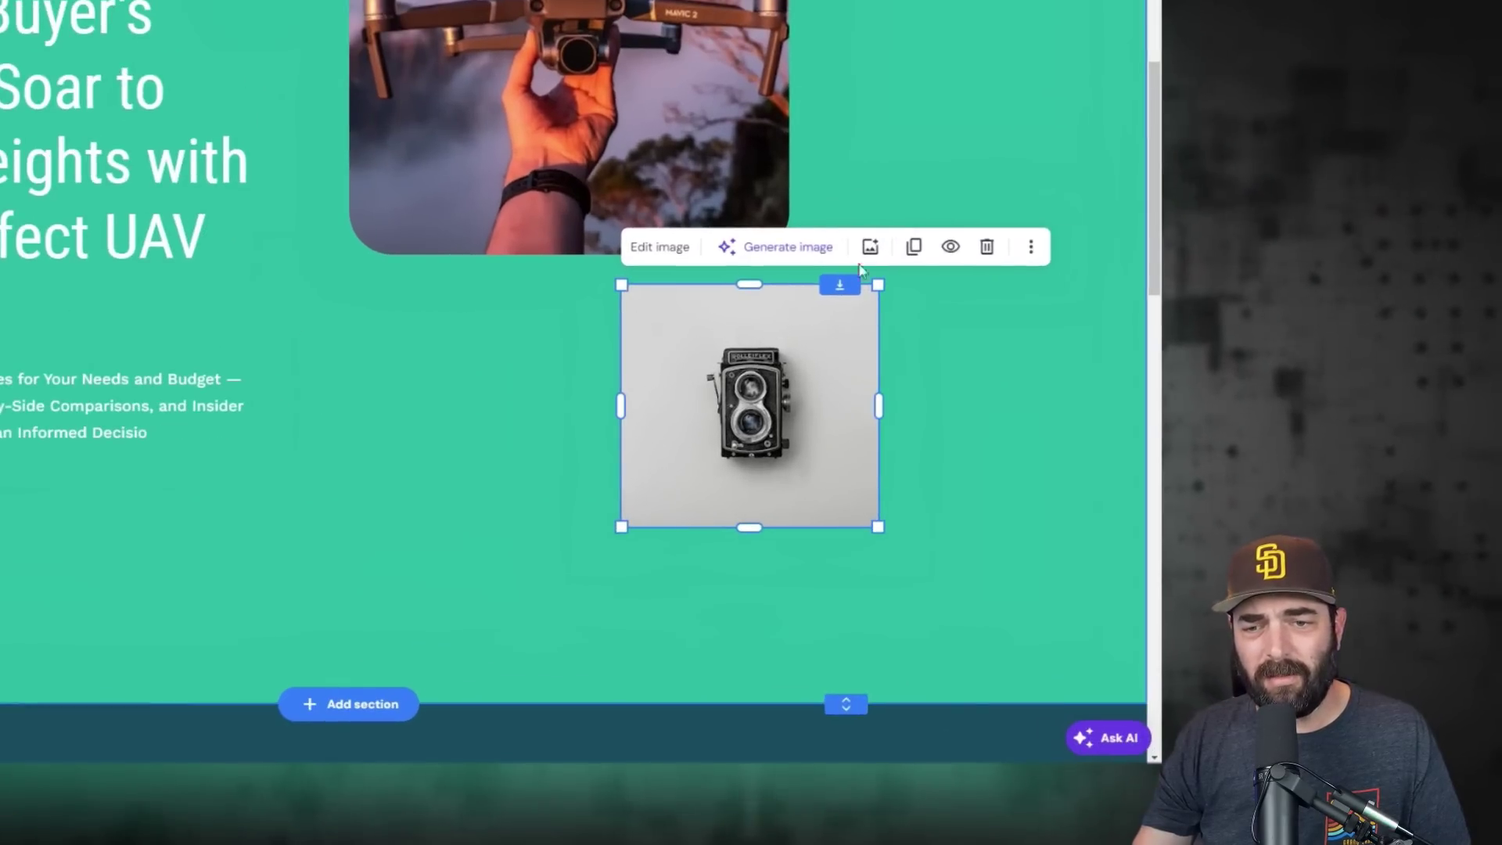
# Swap the hero's camera photo for the uploaded drone-over-skyline image and reposition it
pyautogui.click(870, 246)
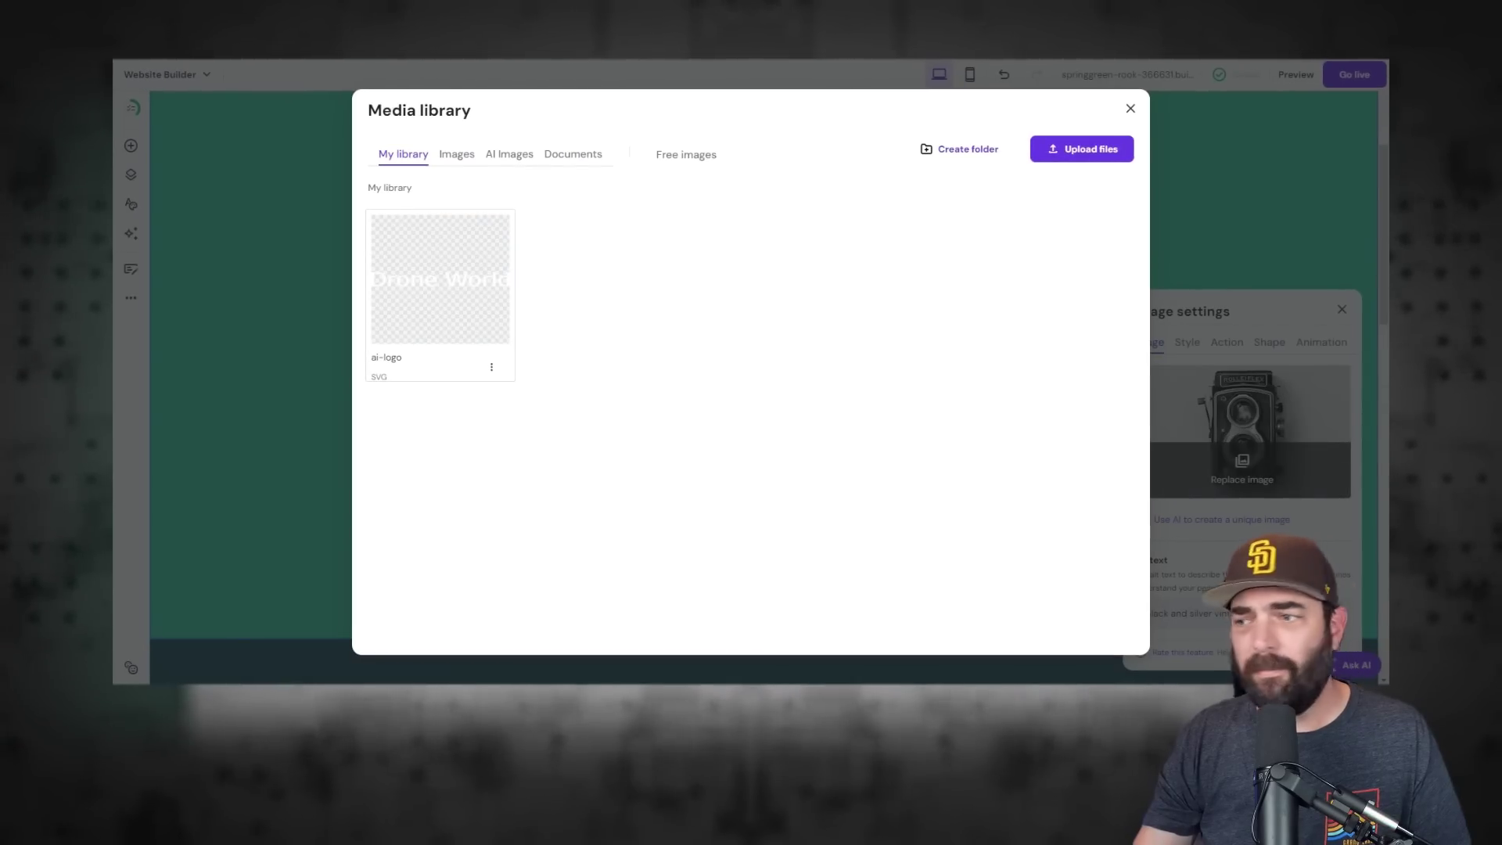
pyautogui.moveTo(157, 289); pyautogui.dragTo(614, 313)
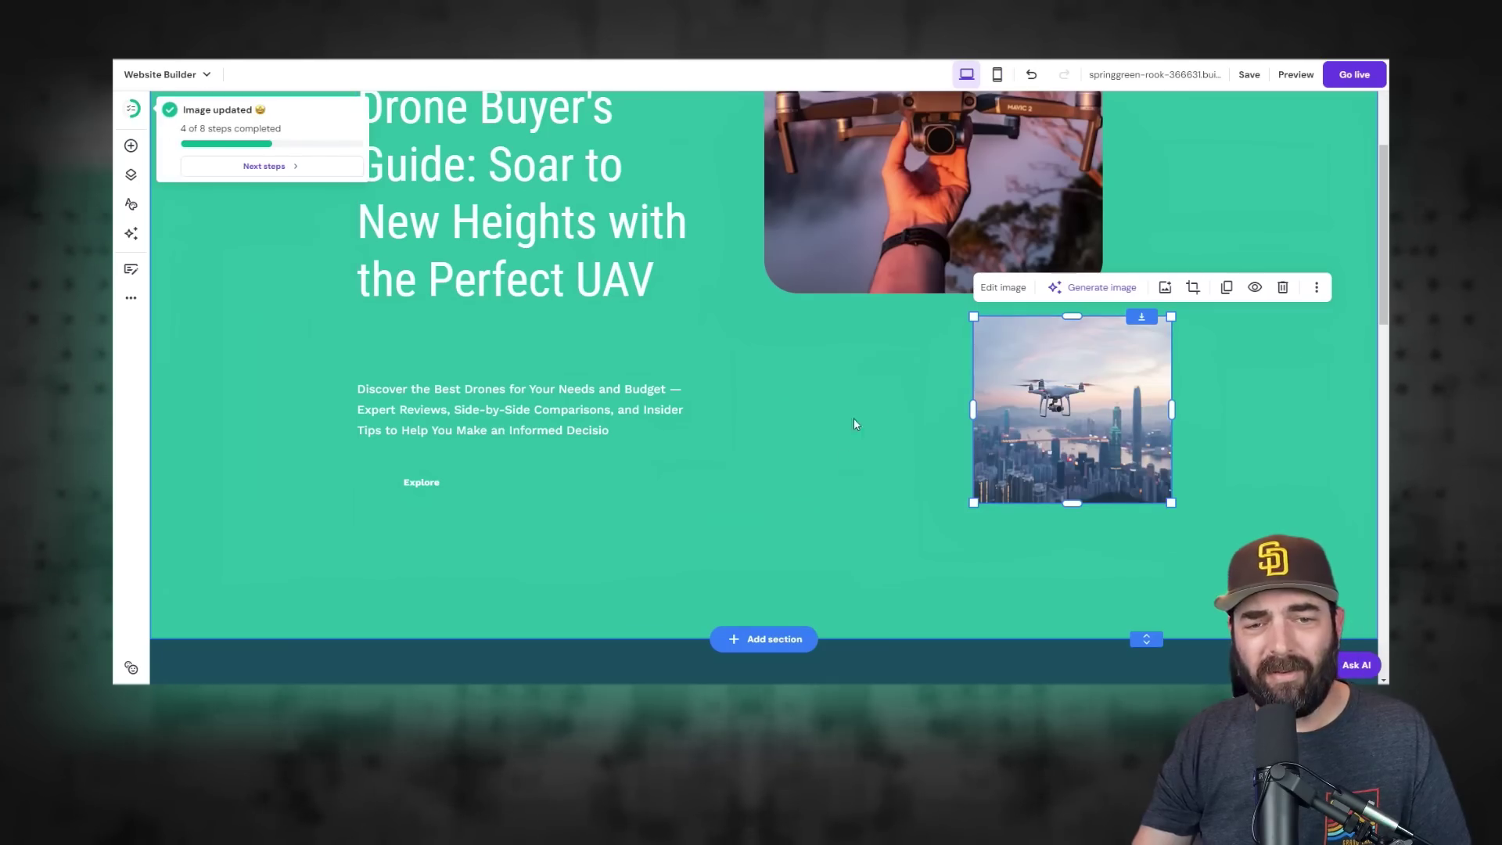
pyautogui.moveTo(1062, 427); pyautogui.dragTo(922, 439)
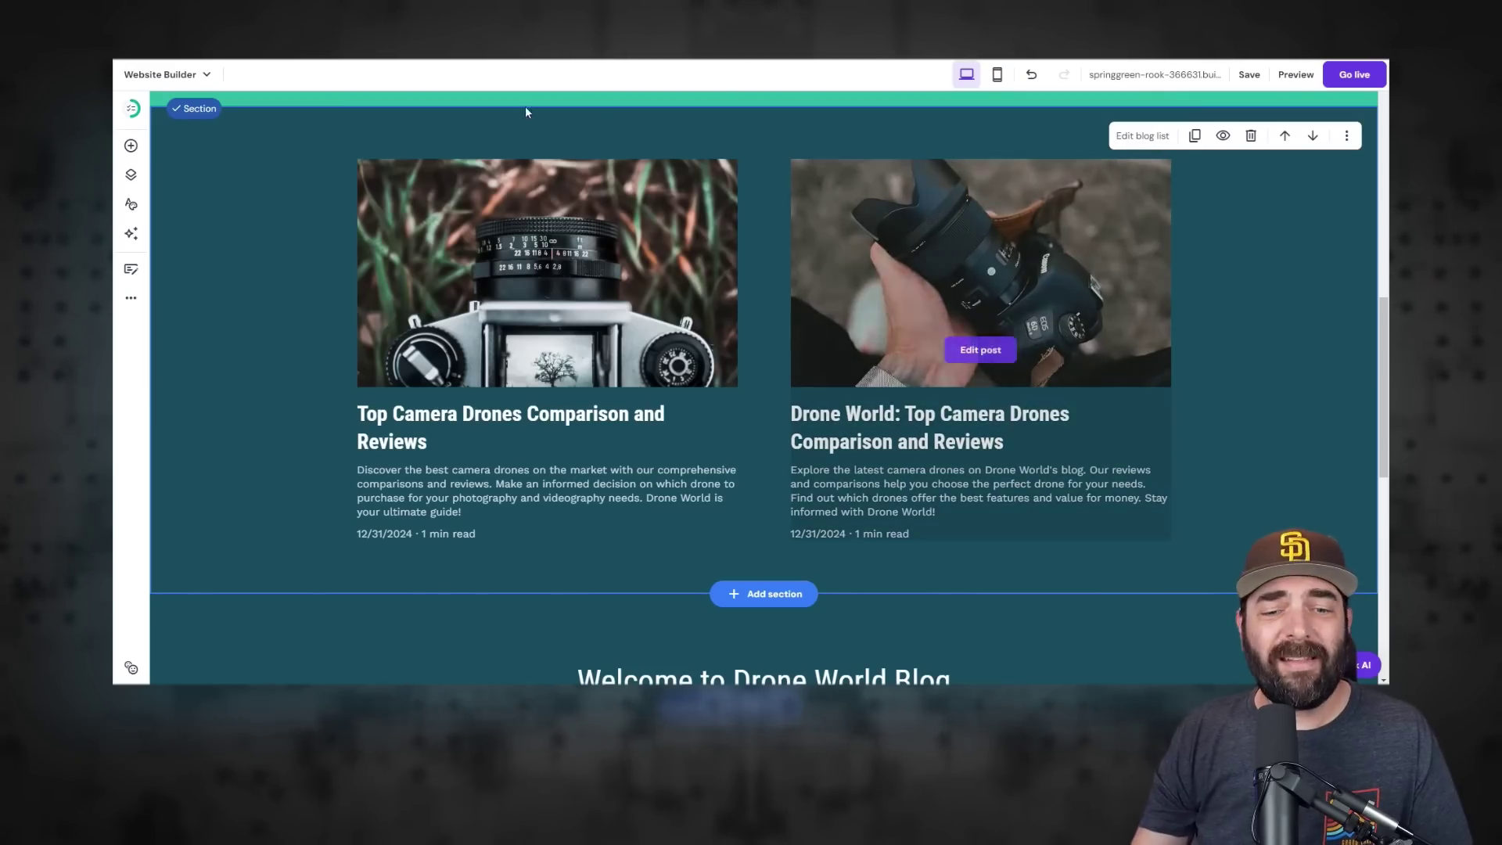
pyautogui.moveTo(1038, 327)
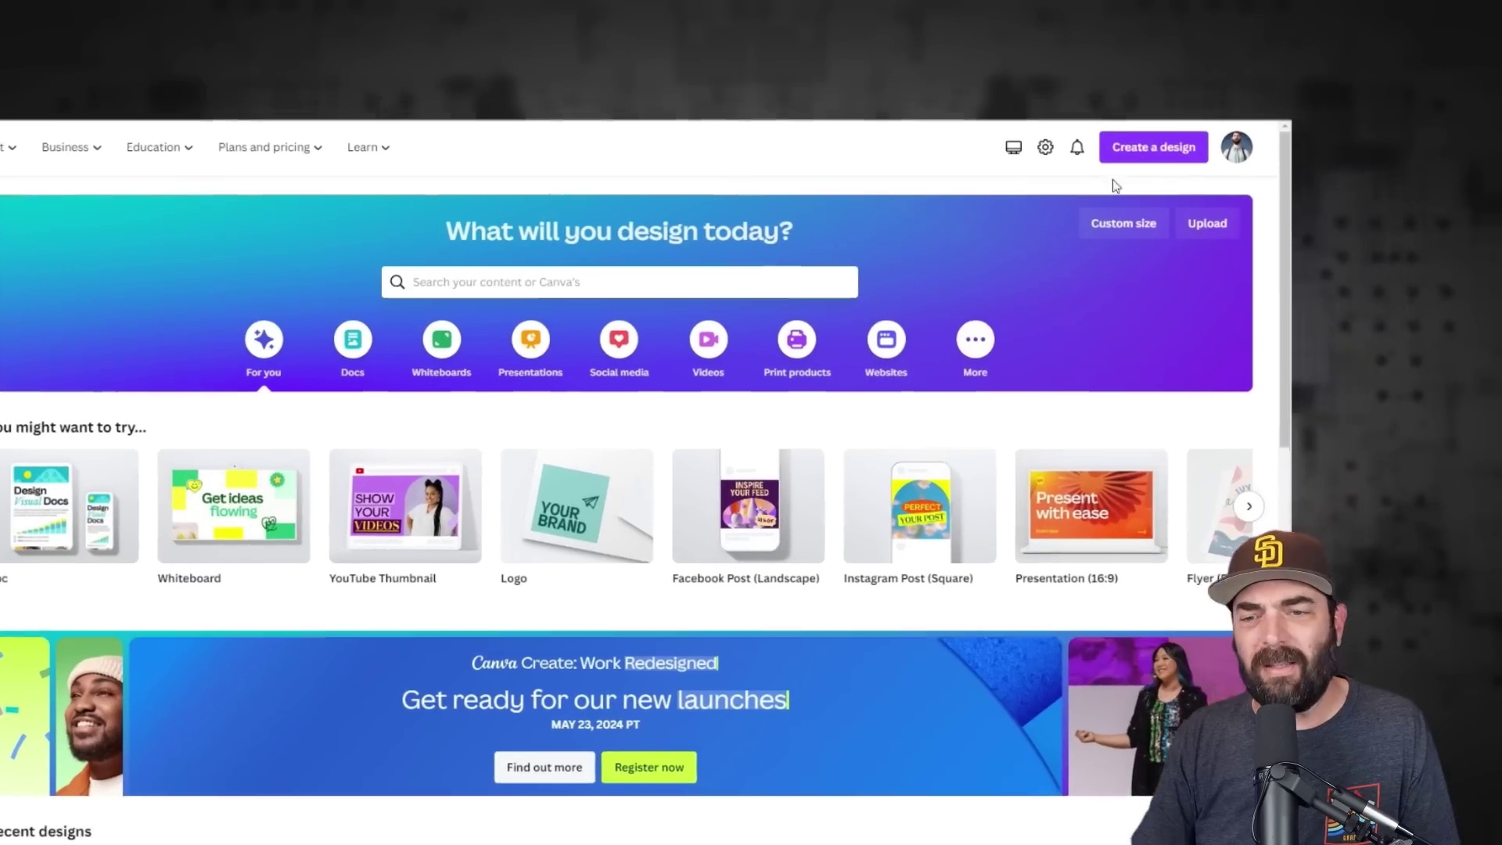
# Create a blank 1280 × 720 px YouTube Thumbnail design
pyautogui.click(1276, 82)
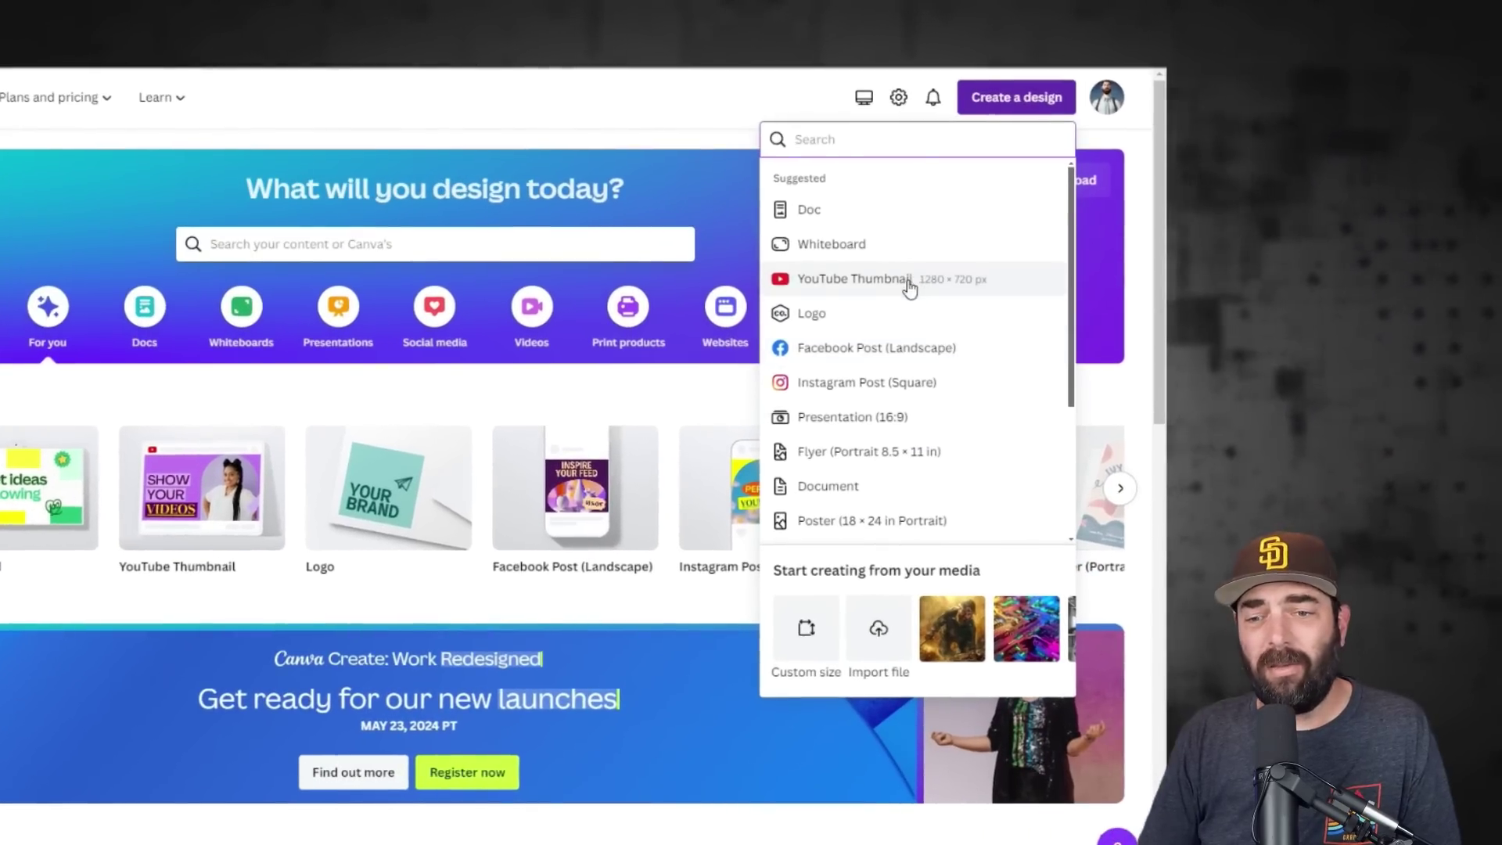
pyautogui.click(1040, 316)
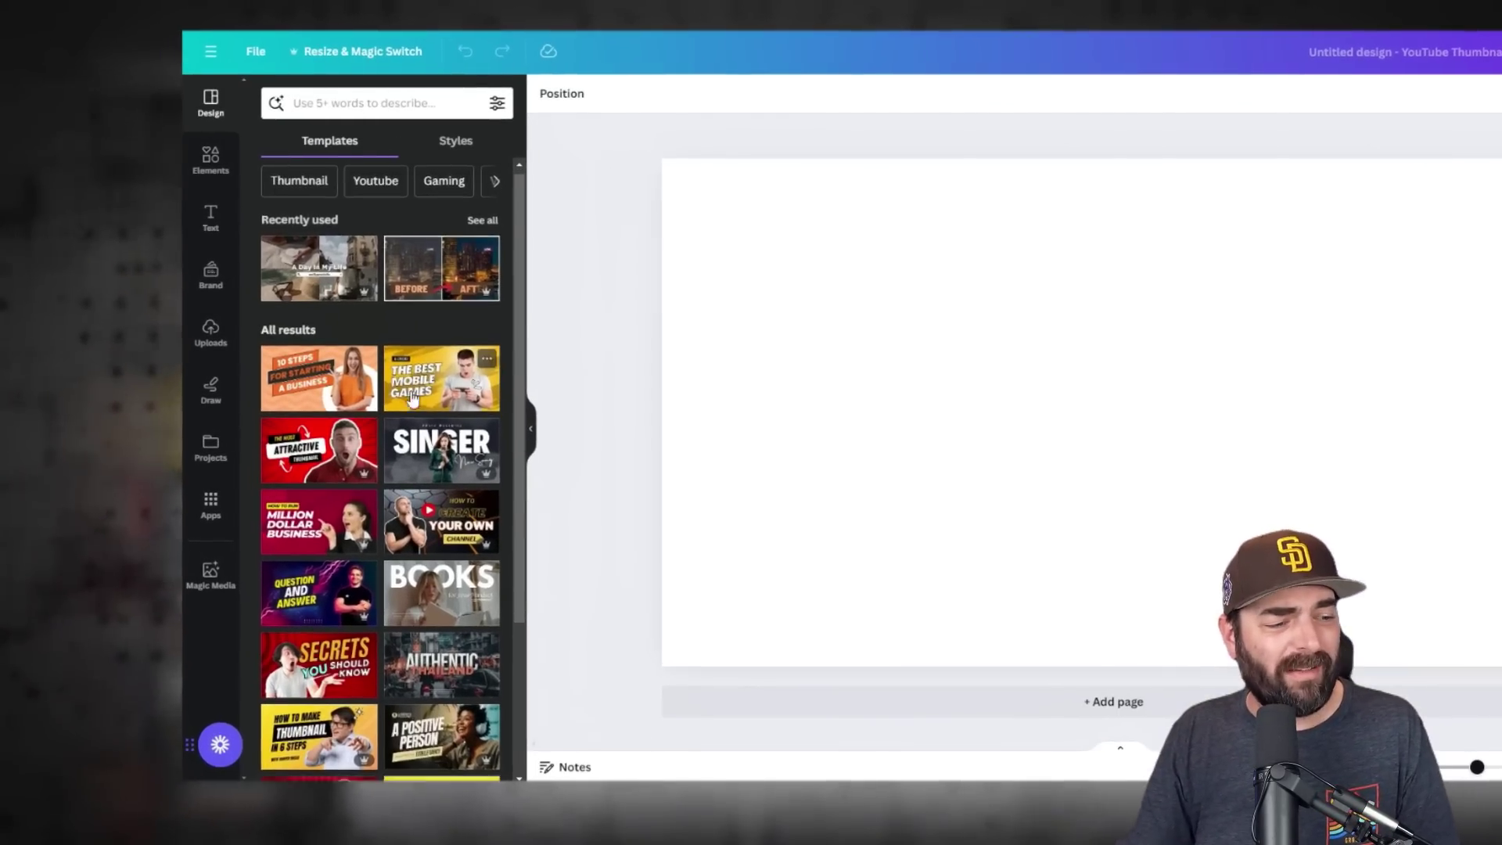
pyautogui.scroll(-1, 295, 604)
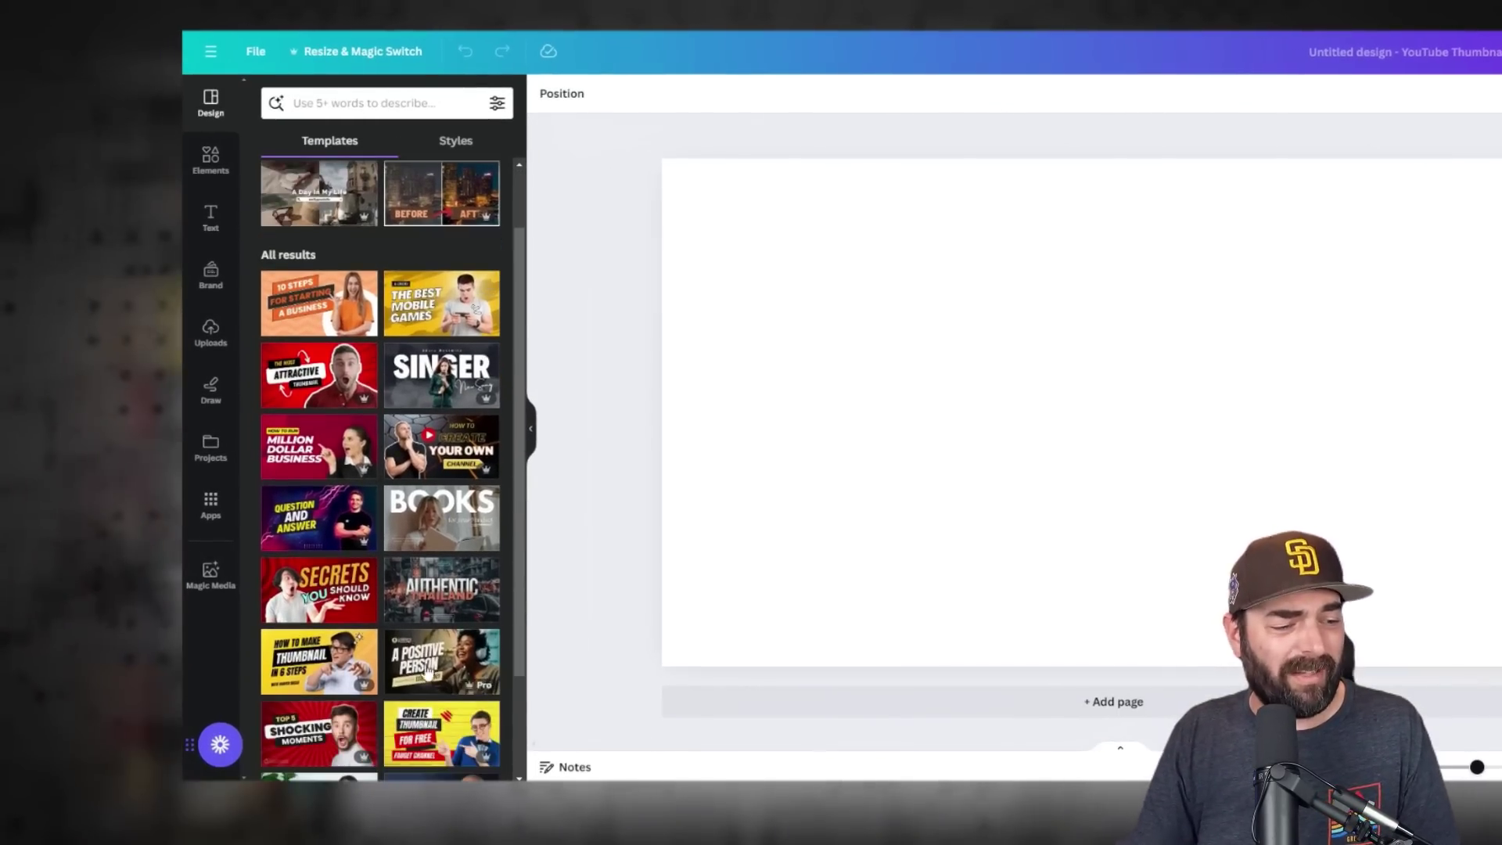
pyautogui.scroll(1, 403, 685)
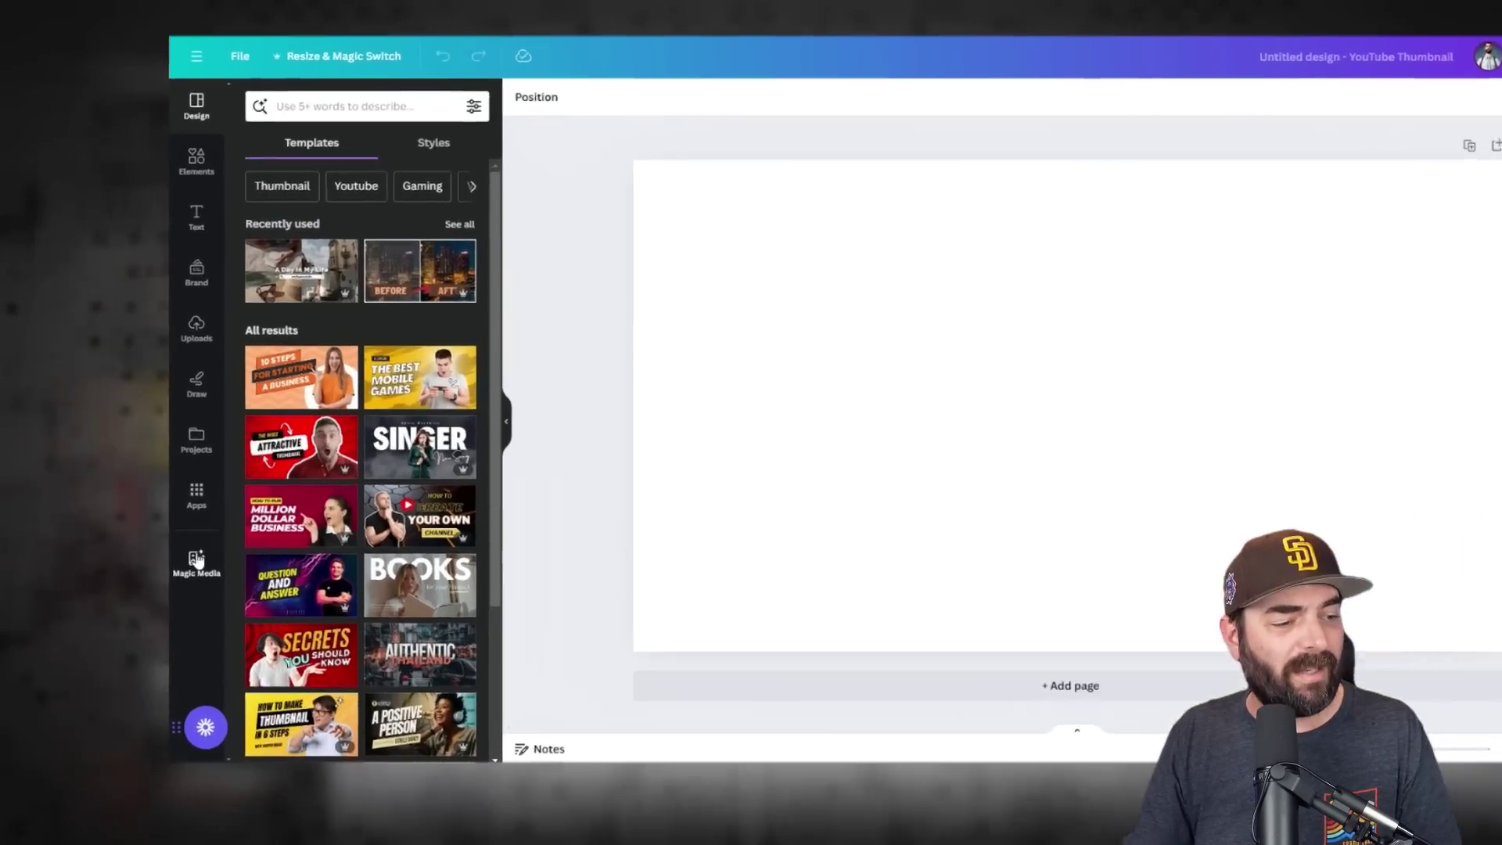
# Generate Filmic-style Magic Media images of a drone over a city skyline
pyautogui.click(136, 513)
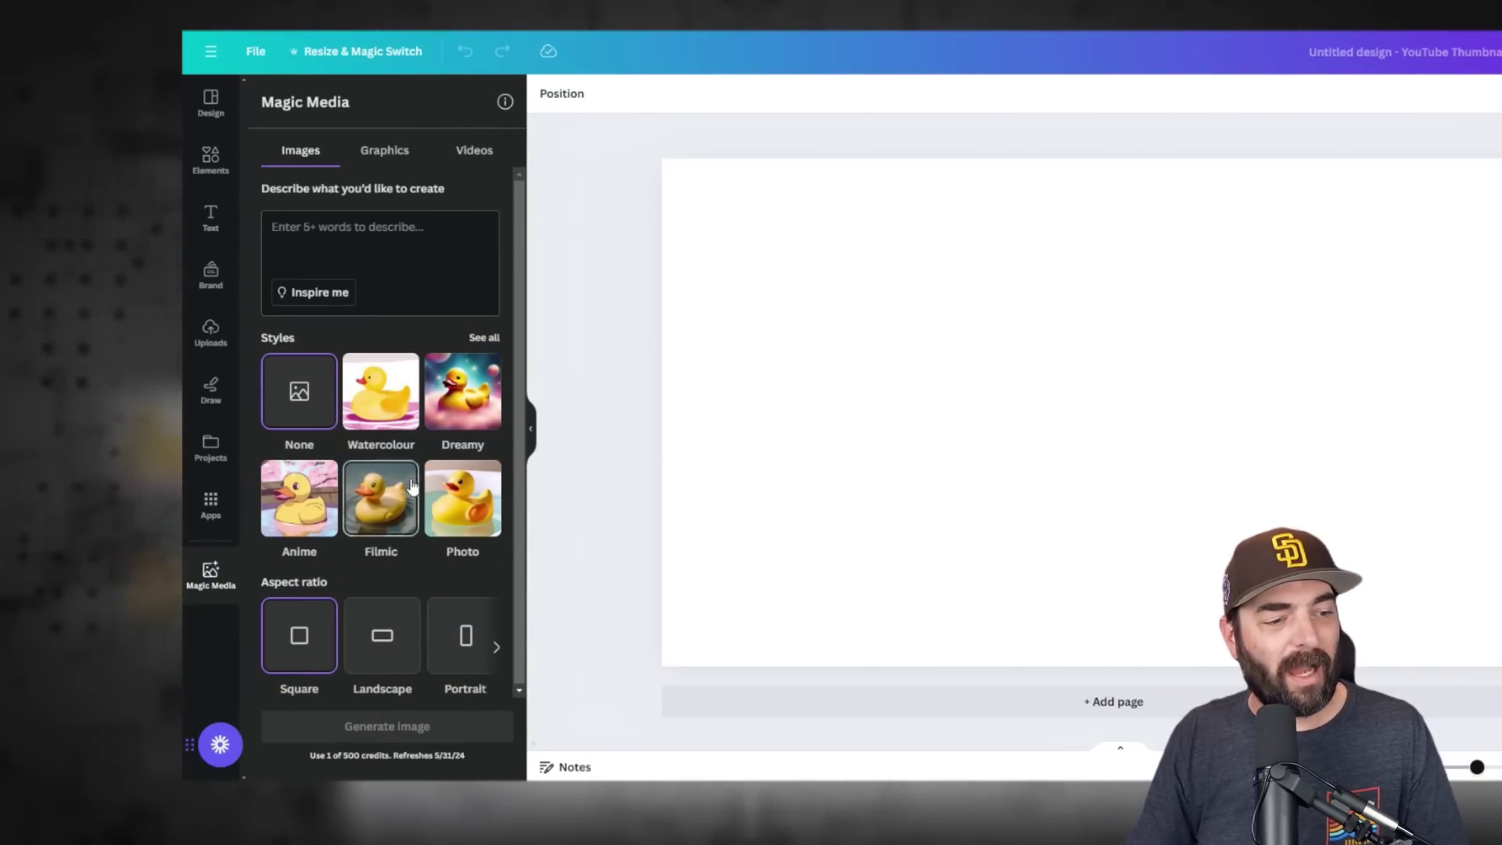
pyautogui.click(377, 161)
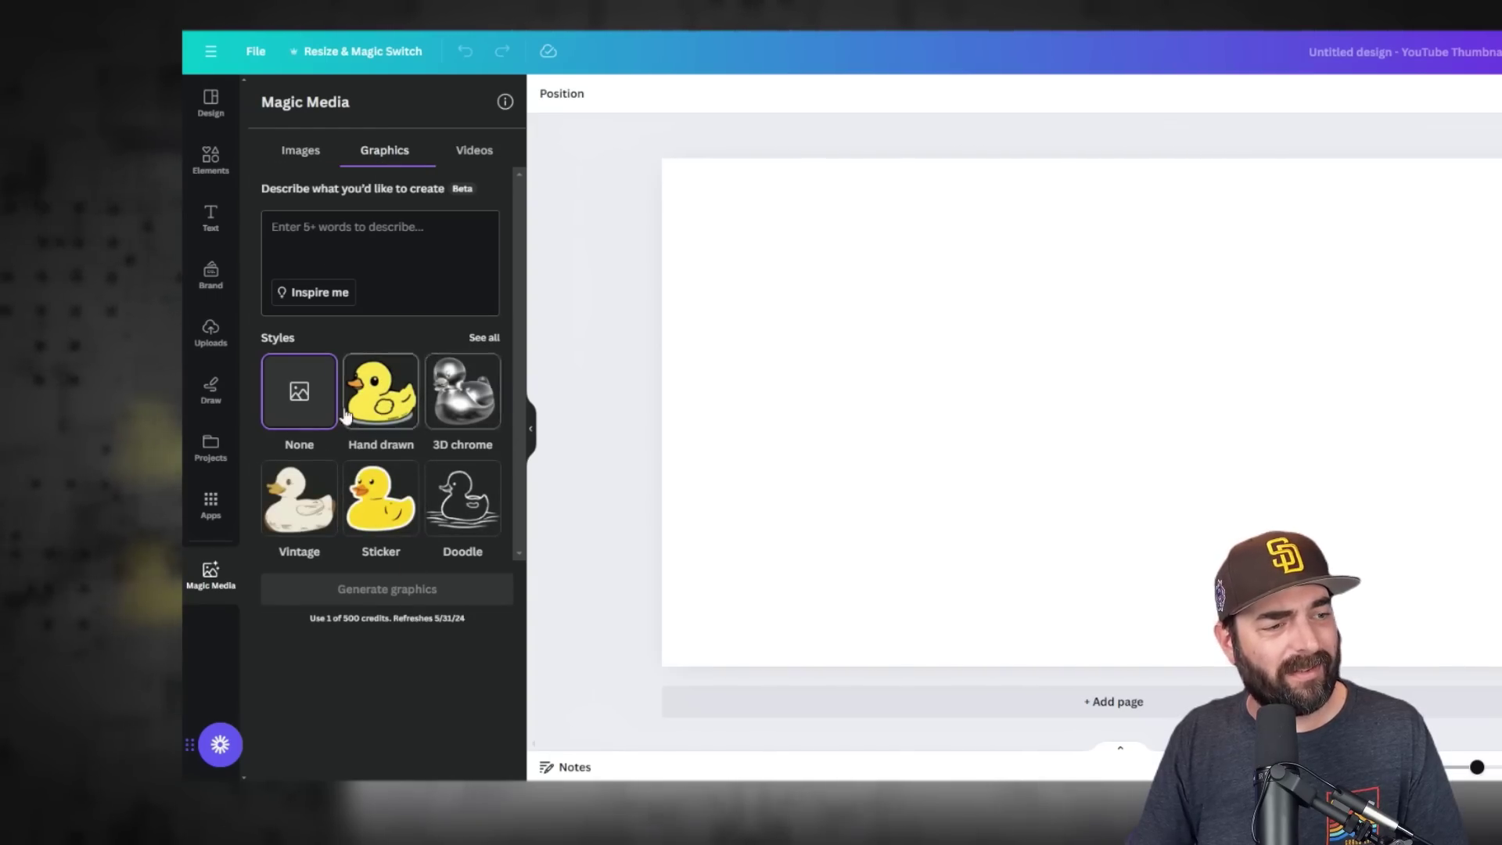
pyautogui.click(316, 159)
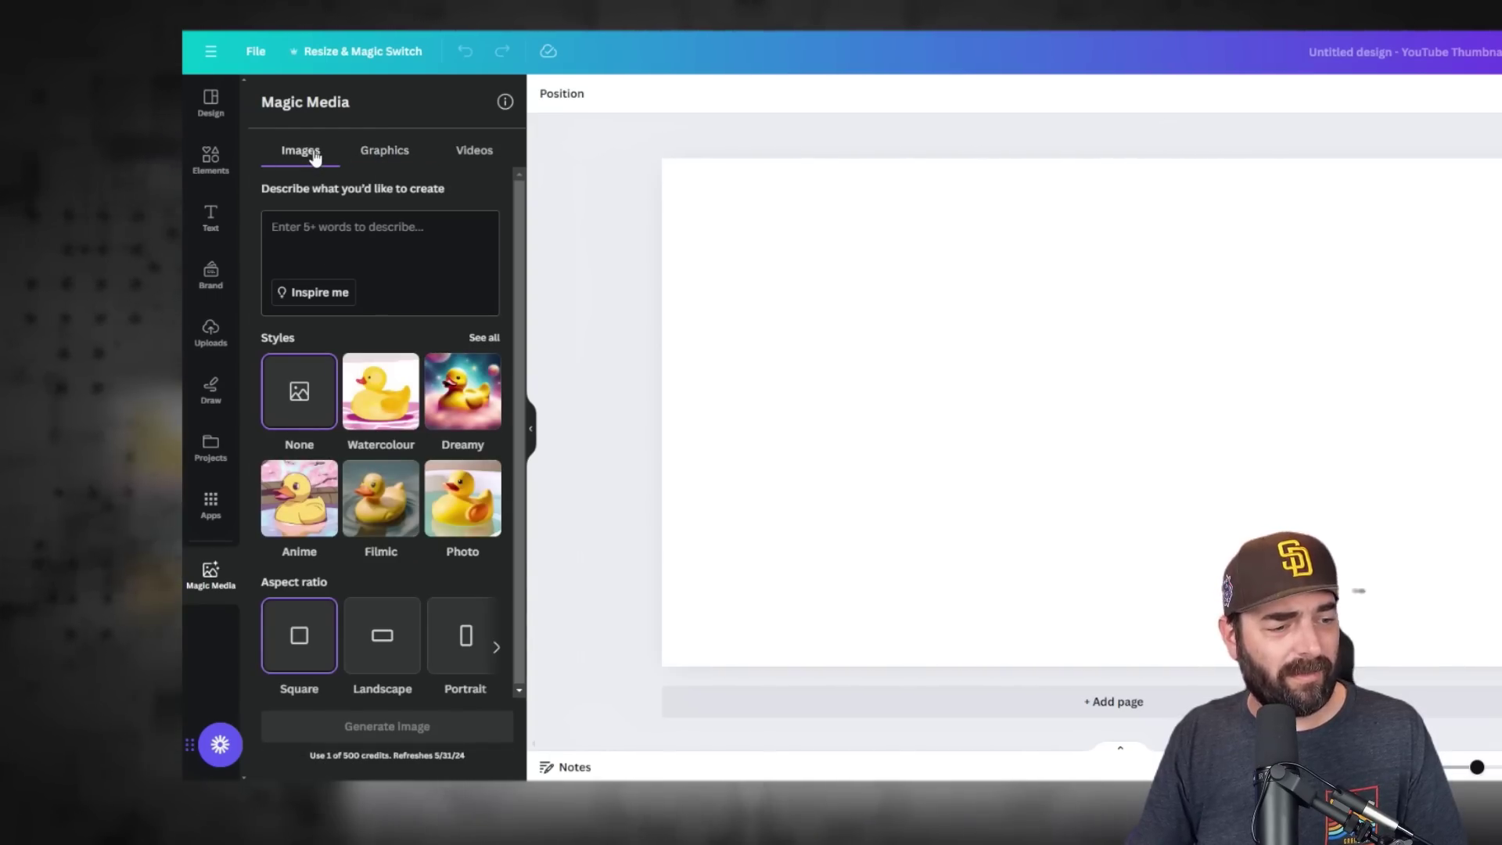
pyautogui.click(299, 498)
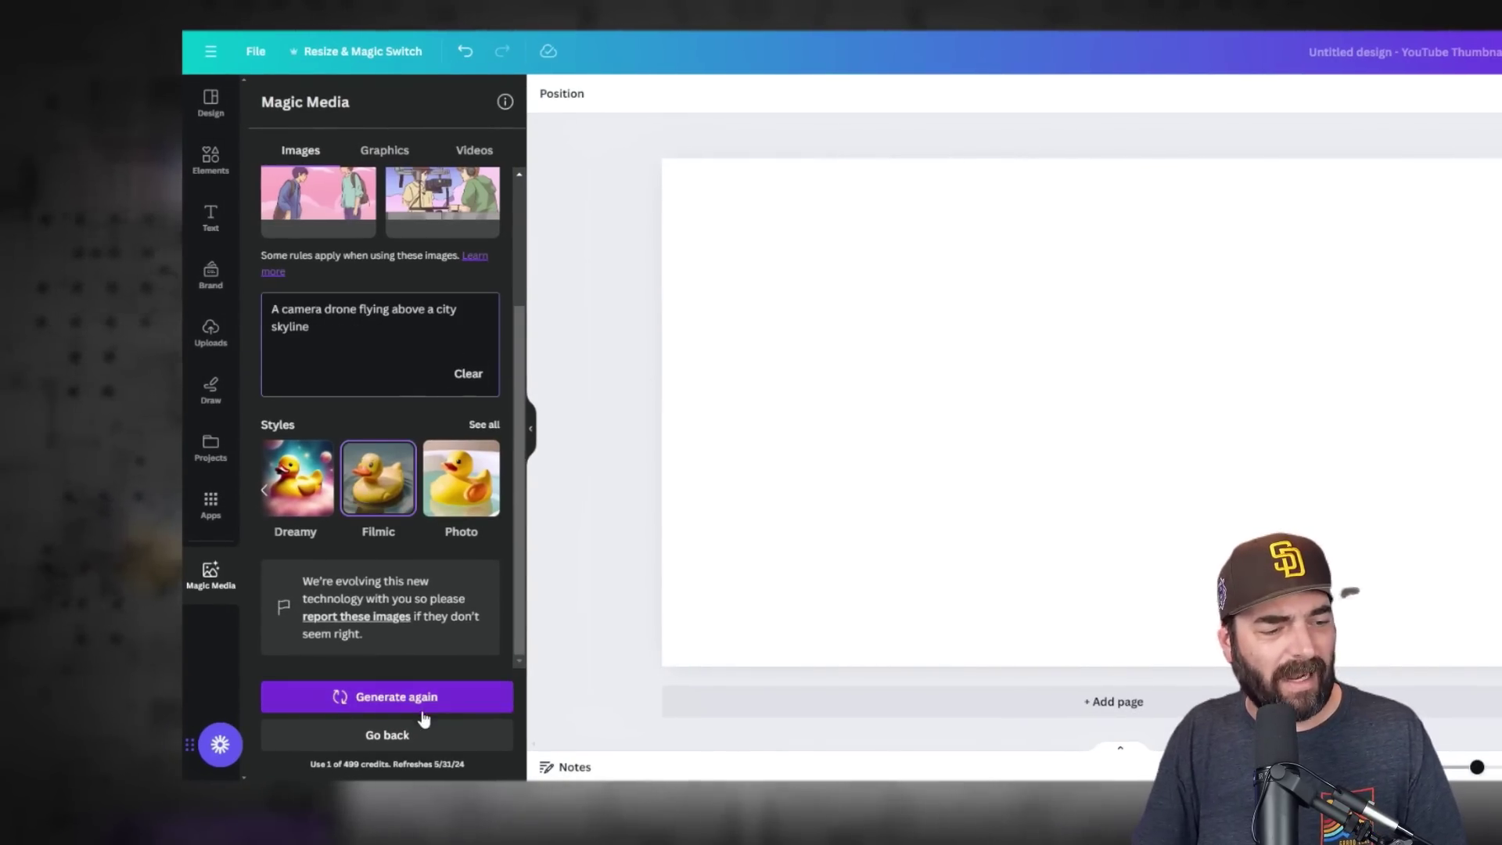
pyautogui.click(432, 704)
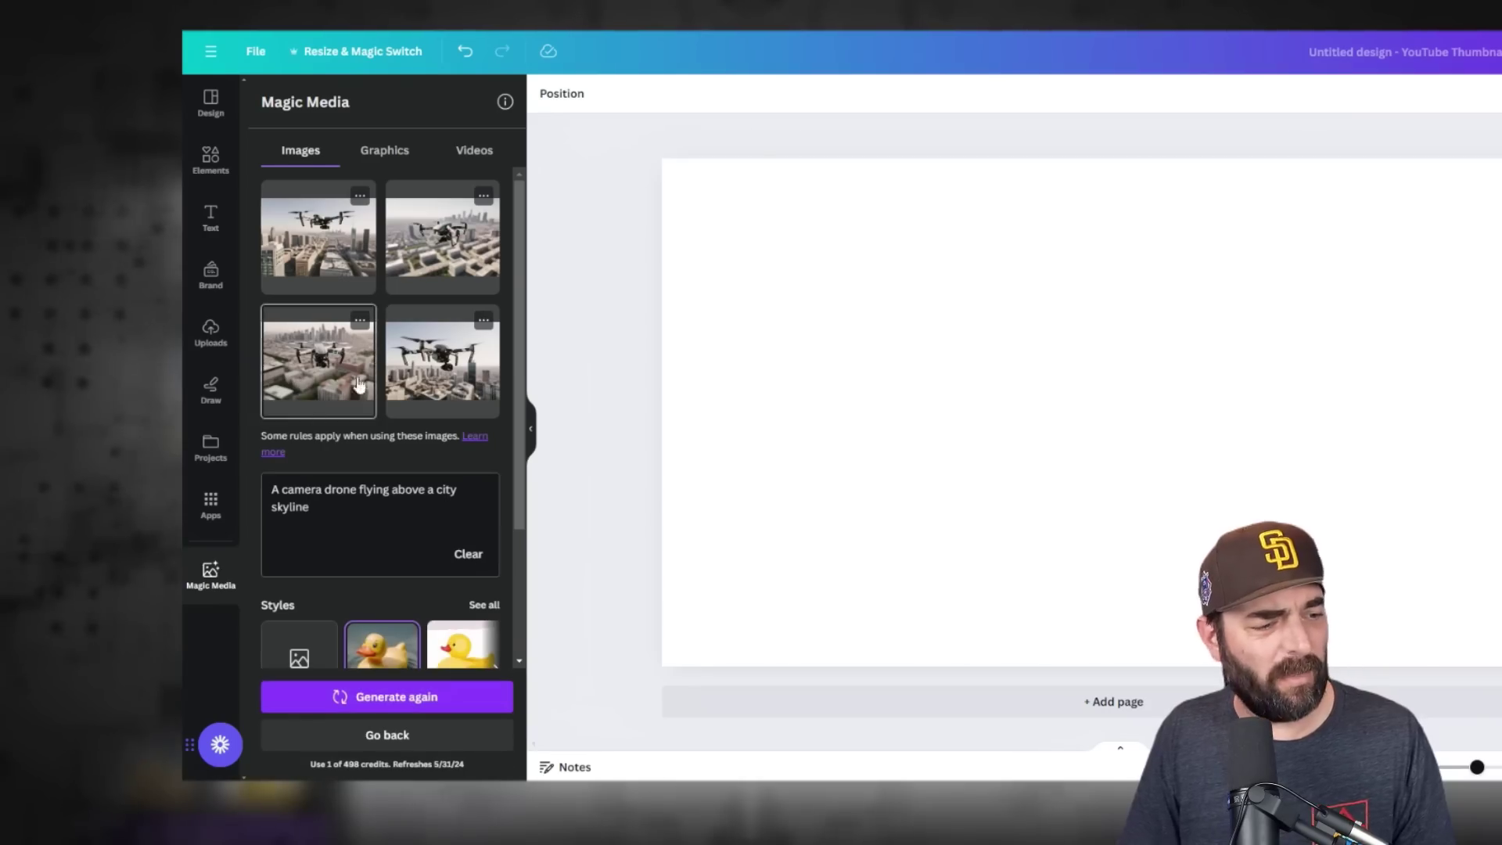
# Add the bottom-left drone image and set it as the thumbnail background
pyautogui.click(288, 361)
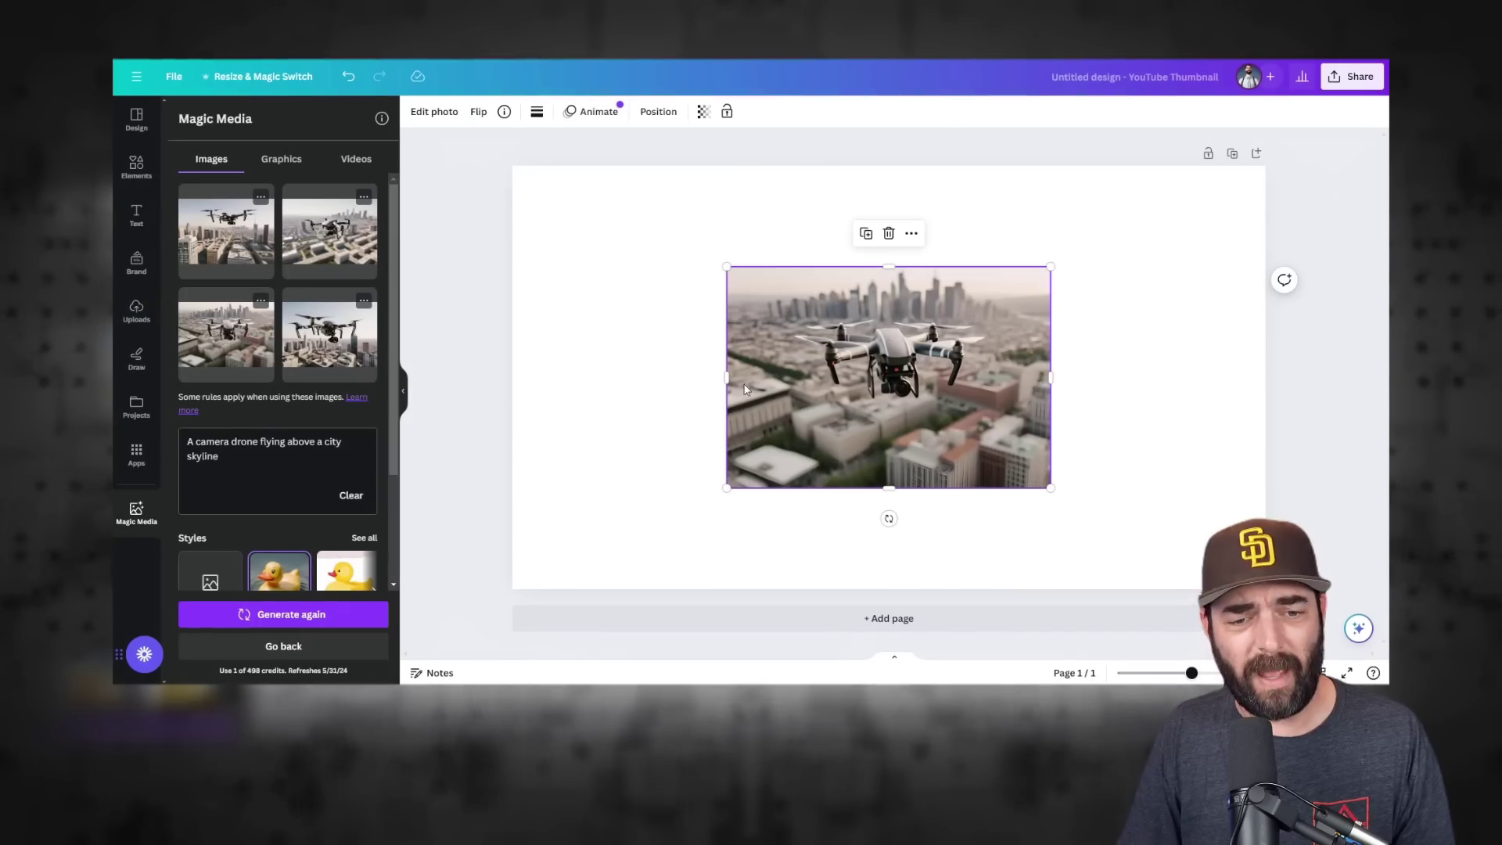
pyautogui.moveTo(744, 389); pyautogui.dragTo(699, 347)
pyautogui.rightClick(791, 397)
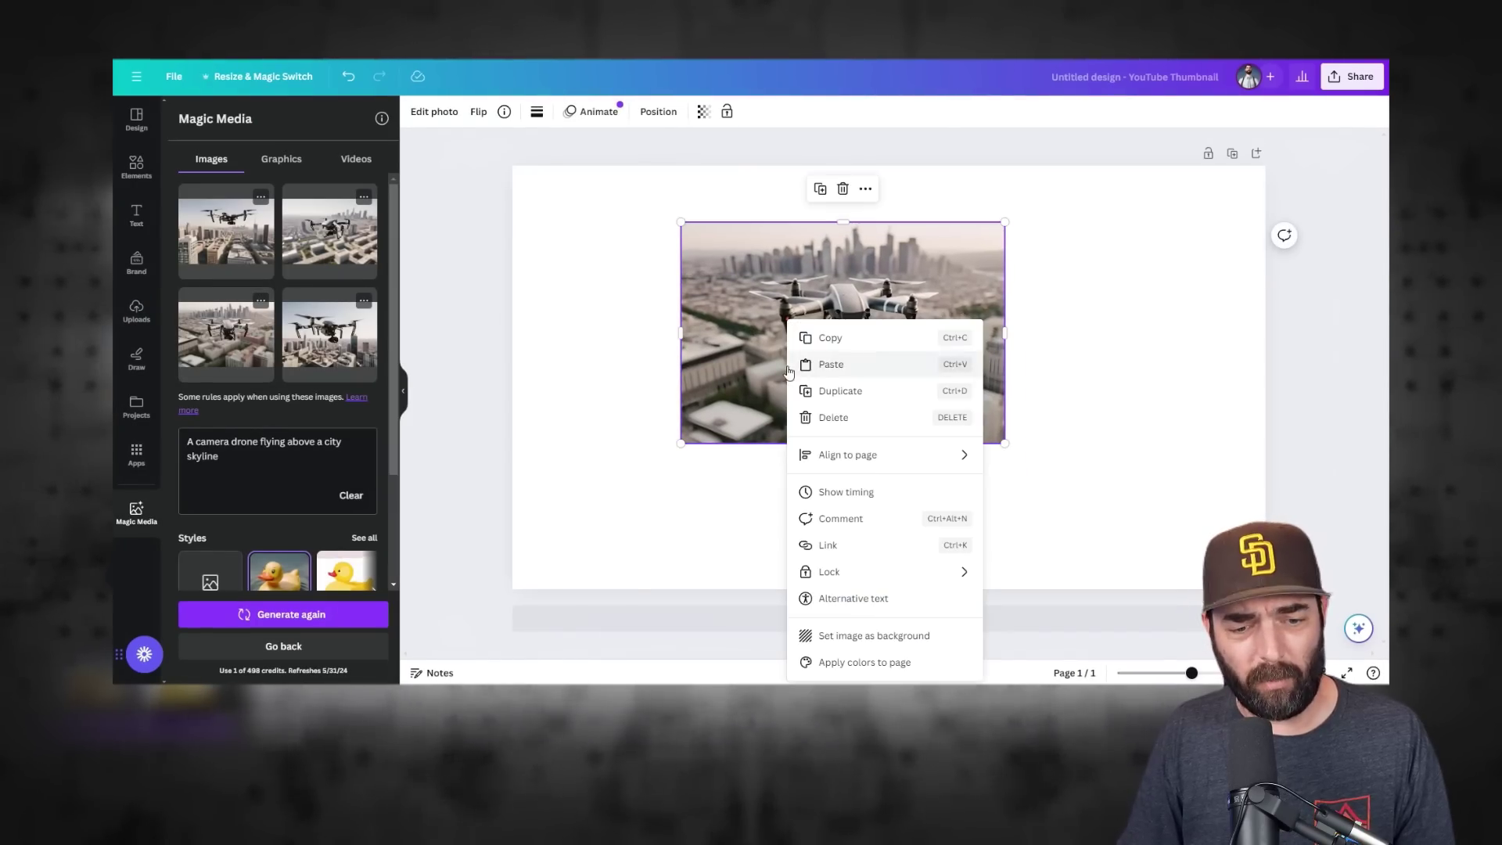
pyautogui.click(860, 633)
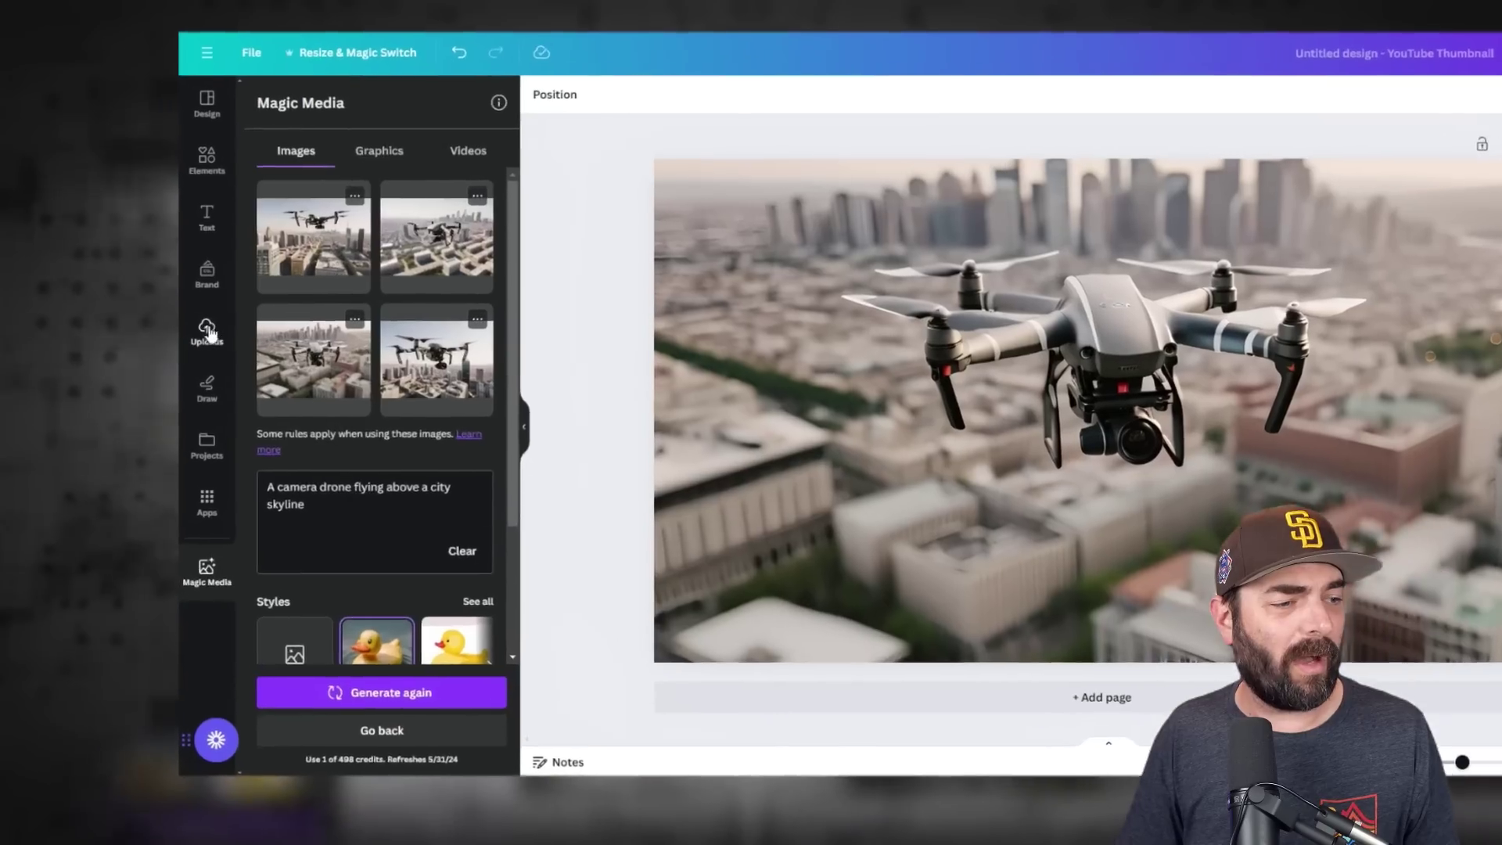
# Add the orange-shirt man photo from Uploads and place it at the lower left
pyautogui.click(136, 311)
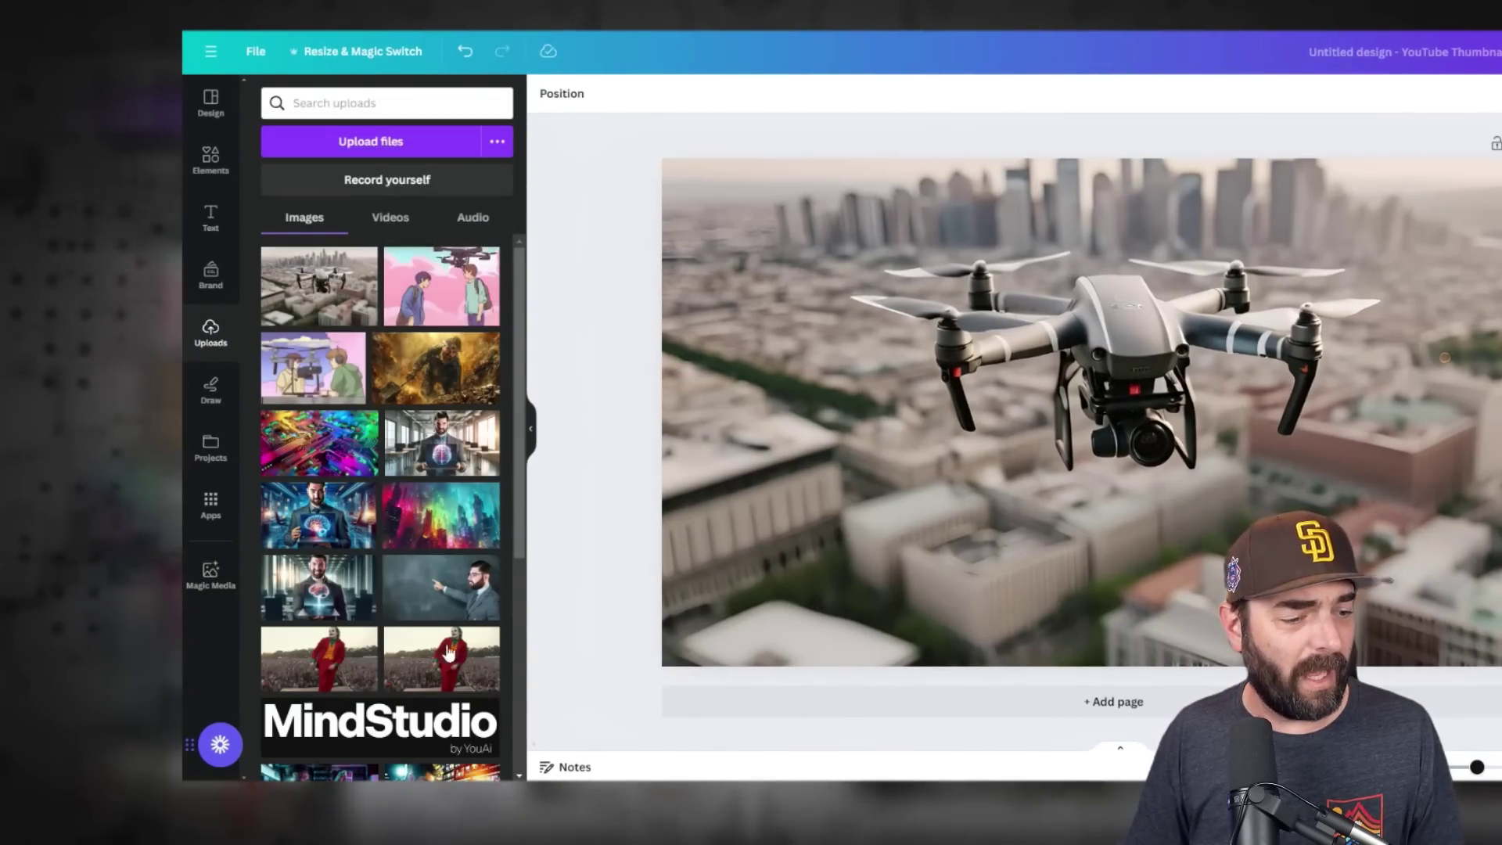
pyautogui.scroll(-10, 391, 617)
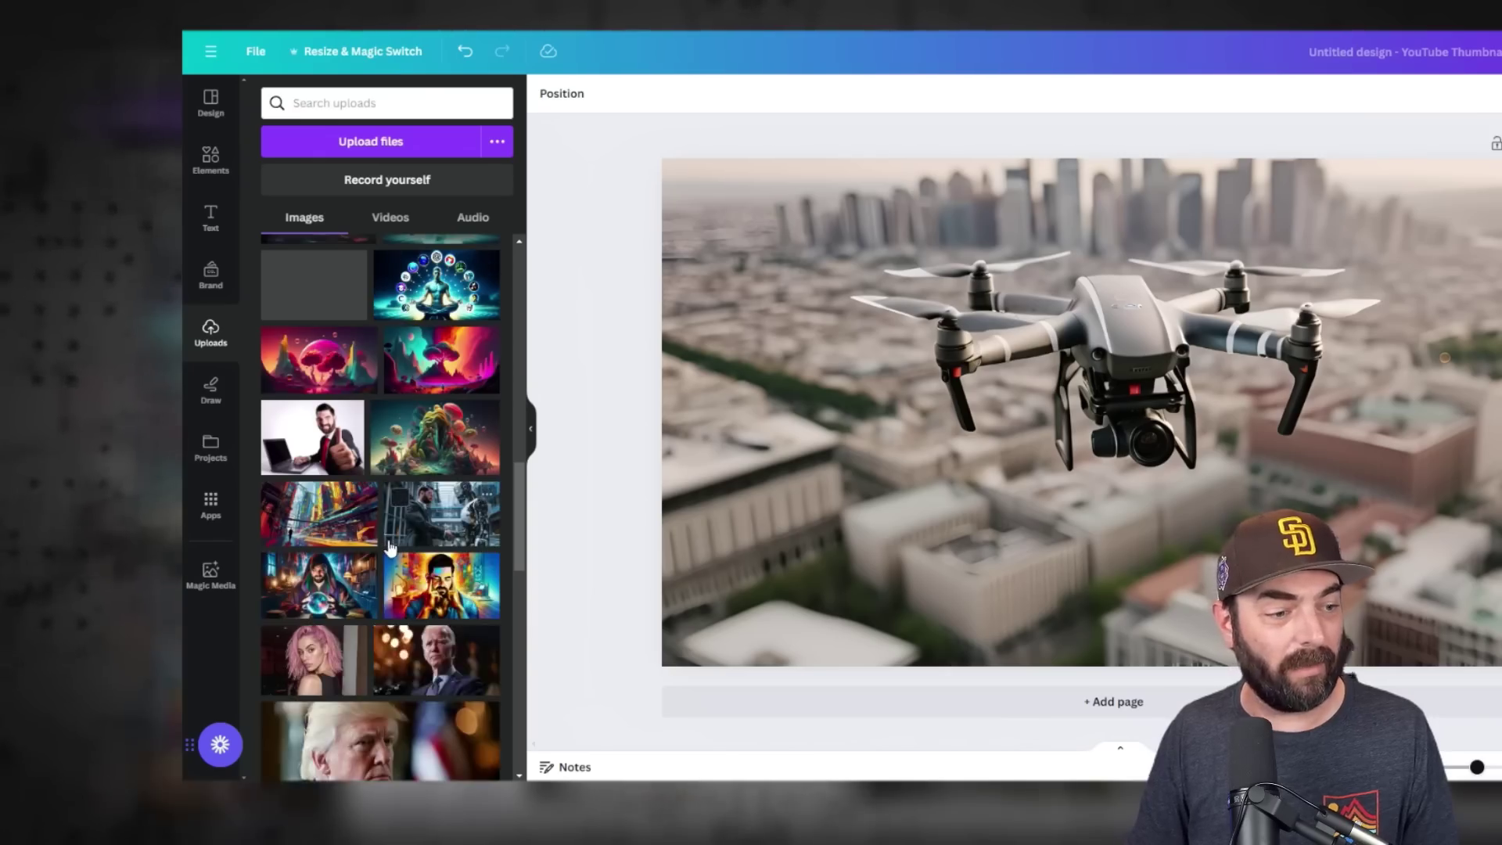
pyautogui.scroll(-5, 407, 469)
pyautogui.click(437, 510)
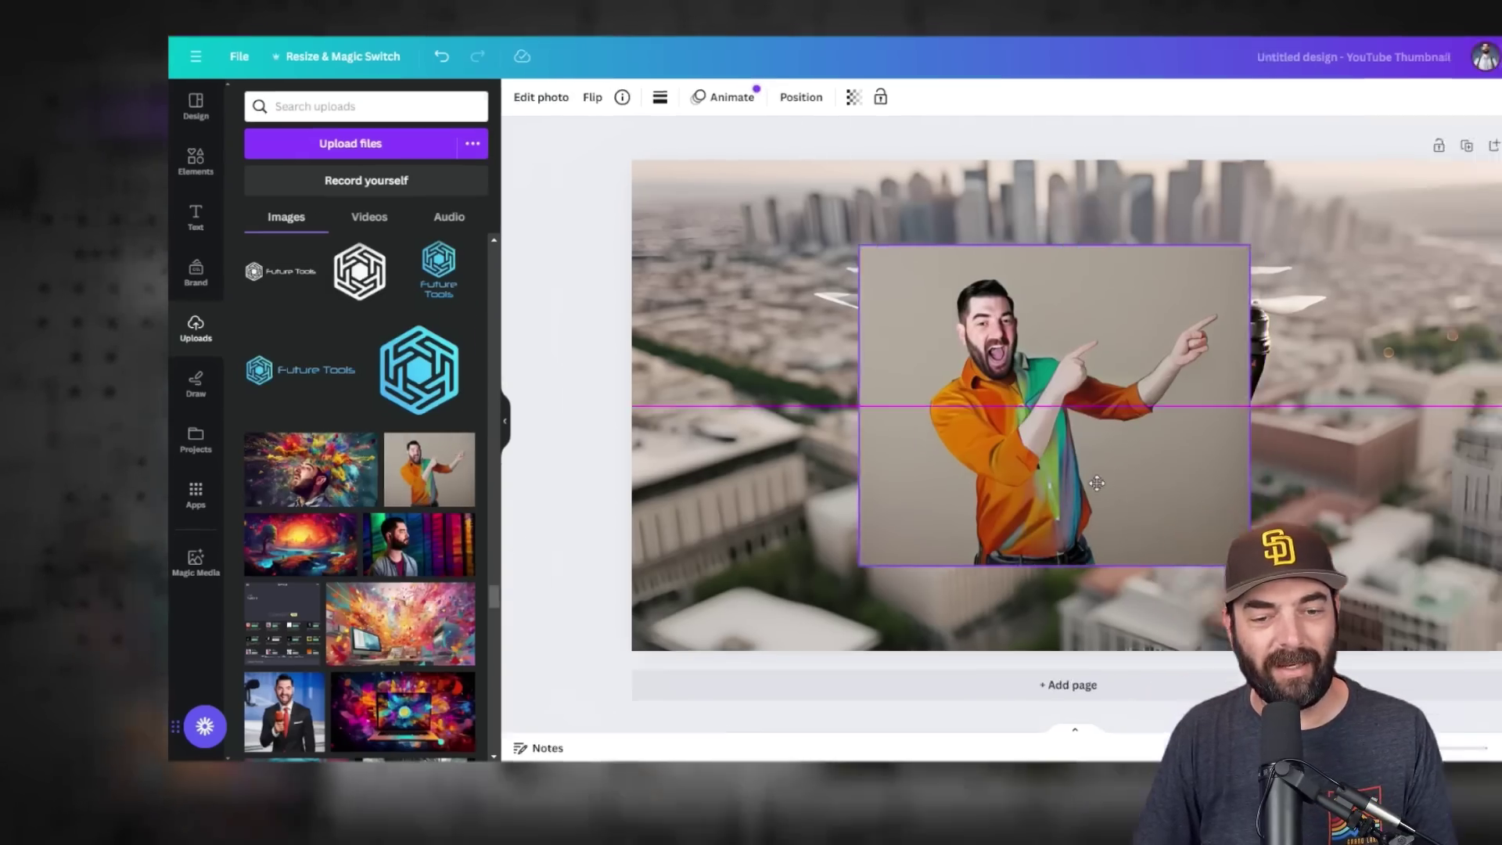
pyautogui.moveTo(1097, 483); pyautogui.dragTo(885, 569)
pyautogui.moveTo(737, 519)
pyautogui.mouseDown()
pyautogui.moveTo(749, 523)
pyautogui.moveTo(734, 514)
pyautogui.moveTo(741, 496)
pyautogui.mouseUp()
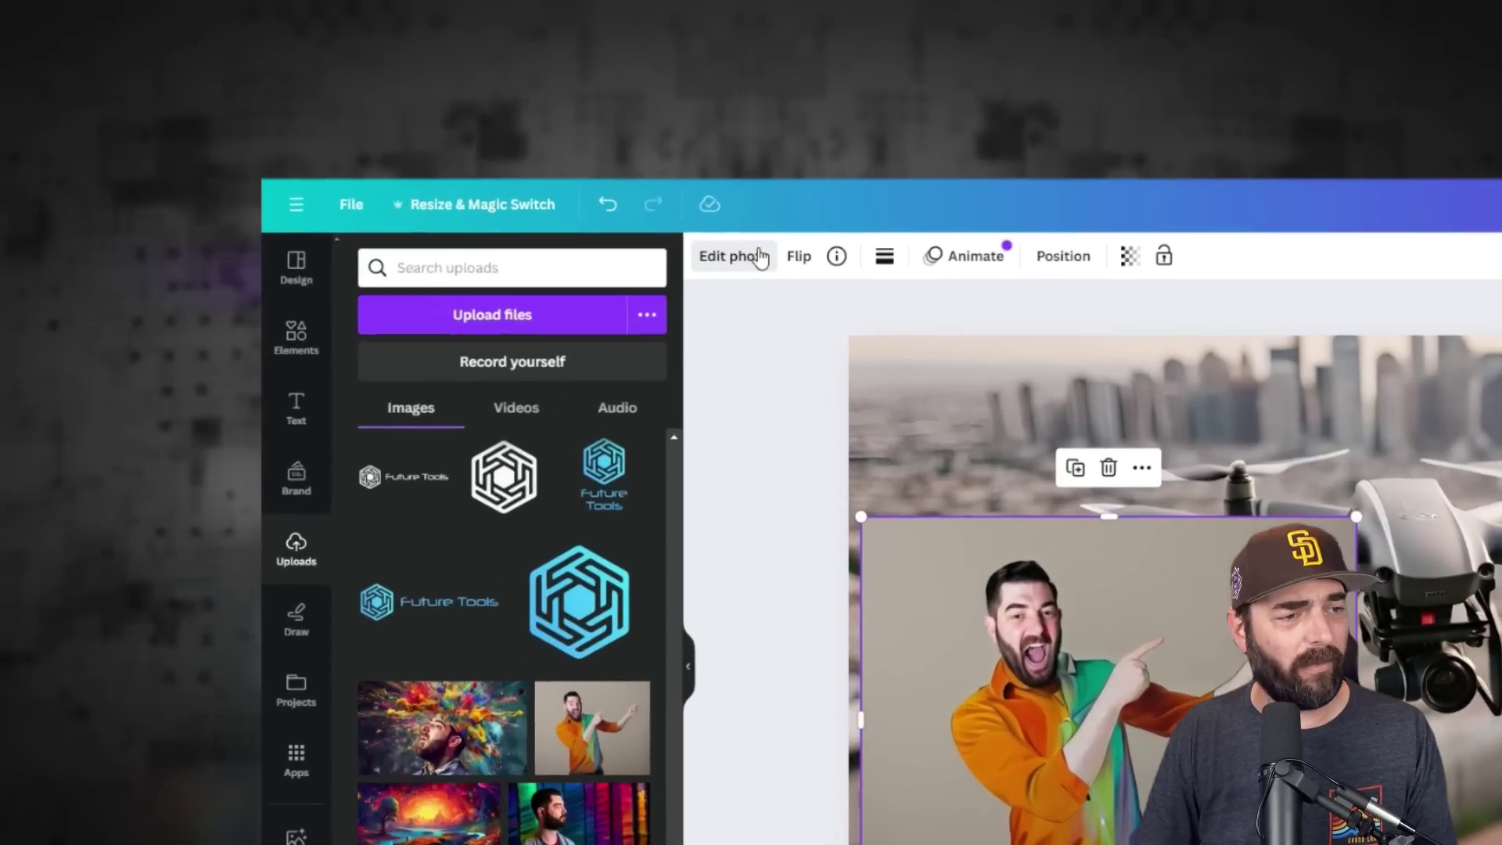
# Remove the man's background, then enlarge the cut-out and set it lower left, pointing at the drone
pyautogui.click(435, 111)
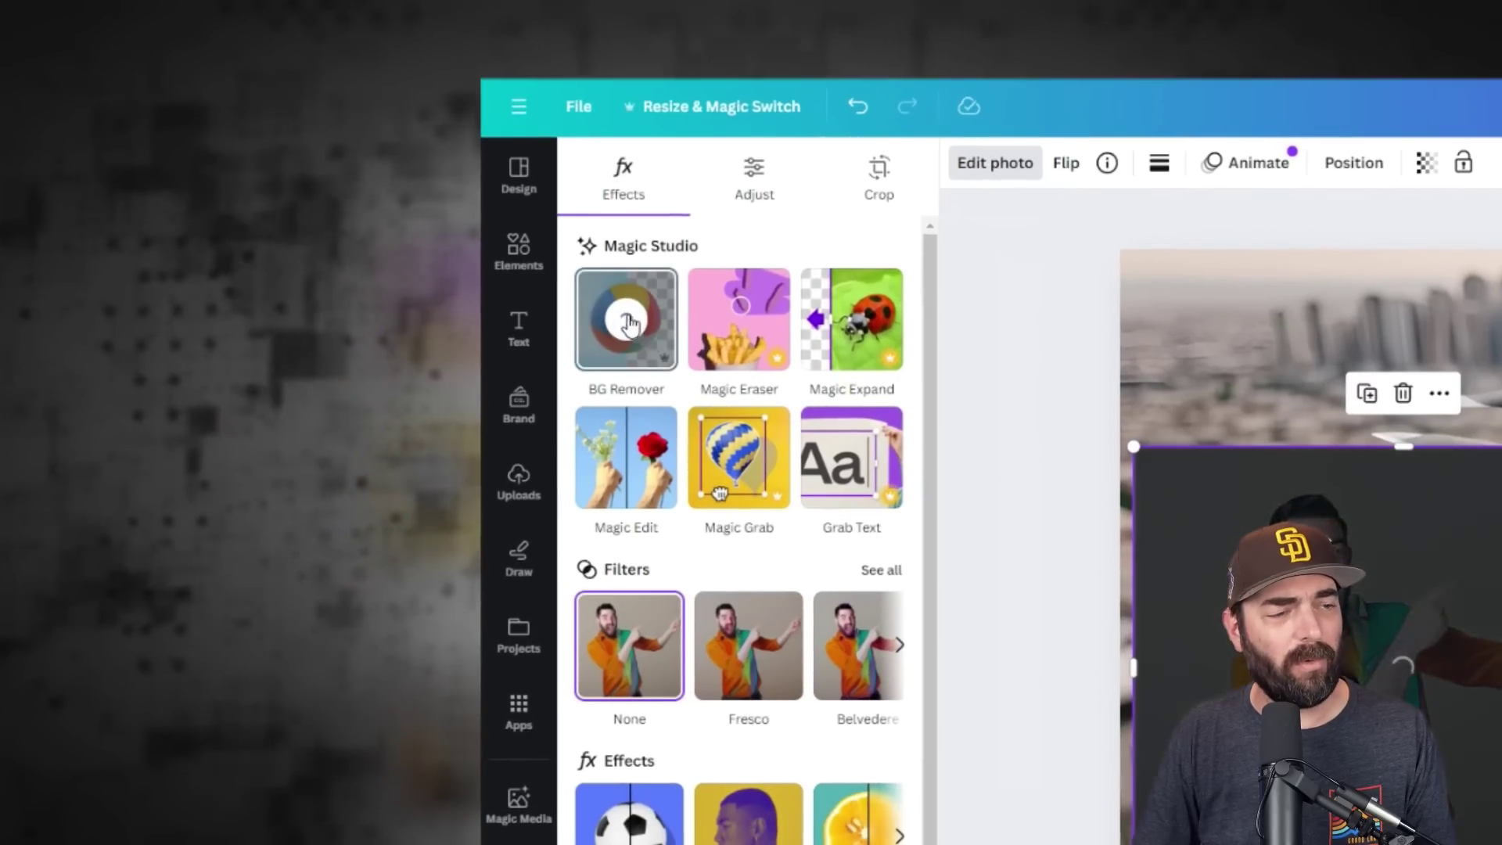
pyautogui.click(626, 320)
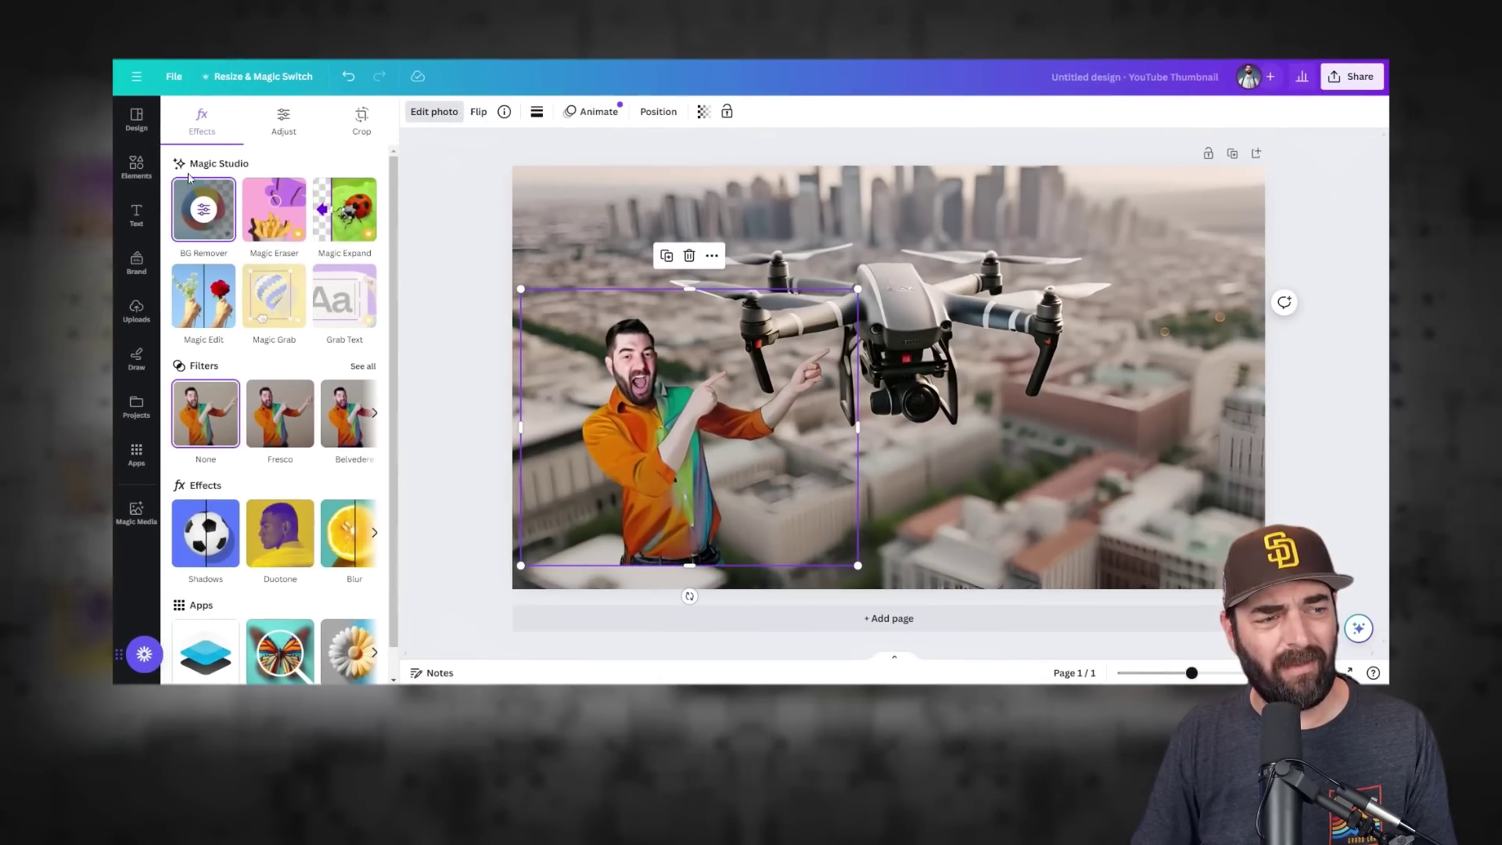
pyautogui.moveTo(734, 413); pyautogui.dragTo(676, 436)
pyautogui.moveTo(799, 313); pyautogui.dragTo(910, 222)
pyautogui.moveTo(801, 454); pyautogui.dragTo(772, 495)
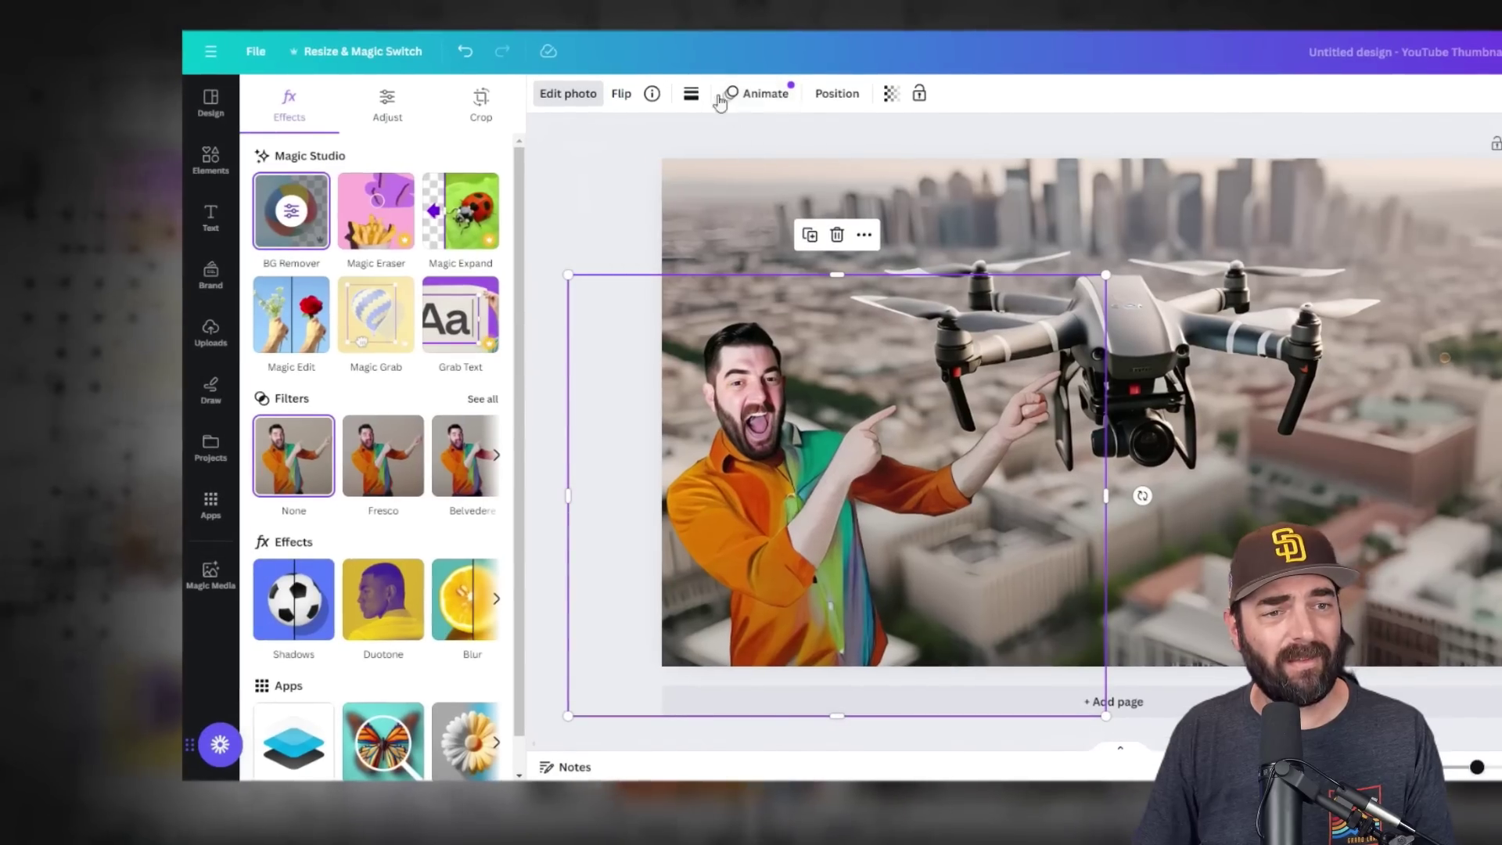
# Give the presenter cut-out a white (#FFFFFF) outline
pyautogui.click(573, 95)
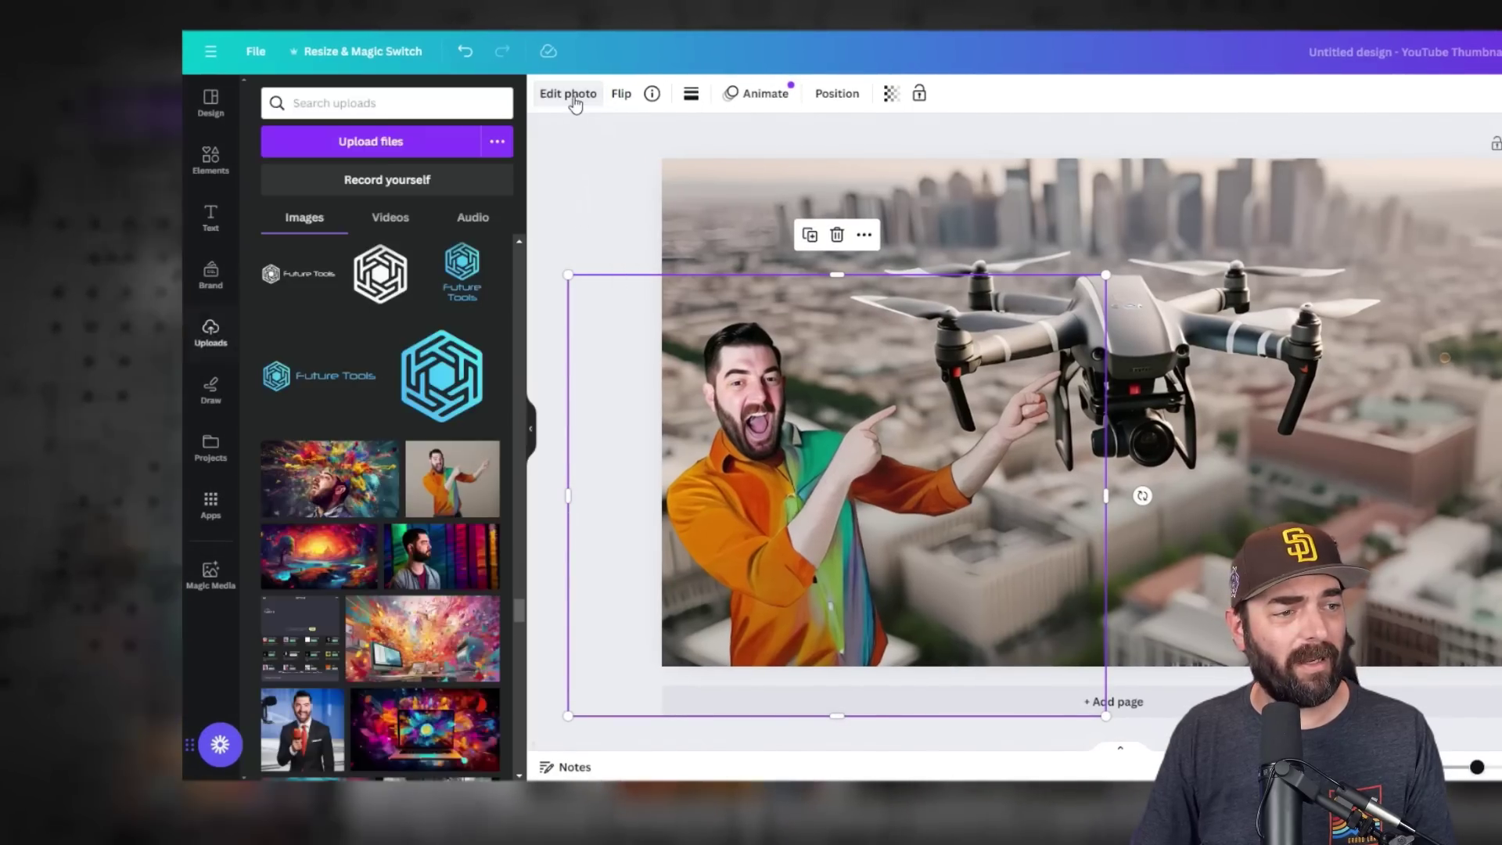
pyautogui.click(574, 95)
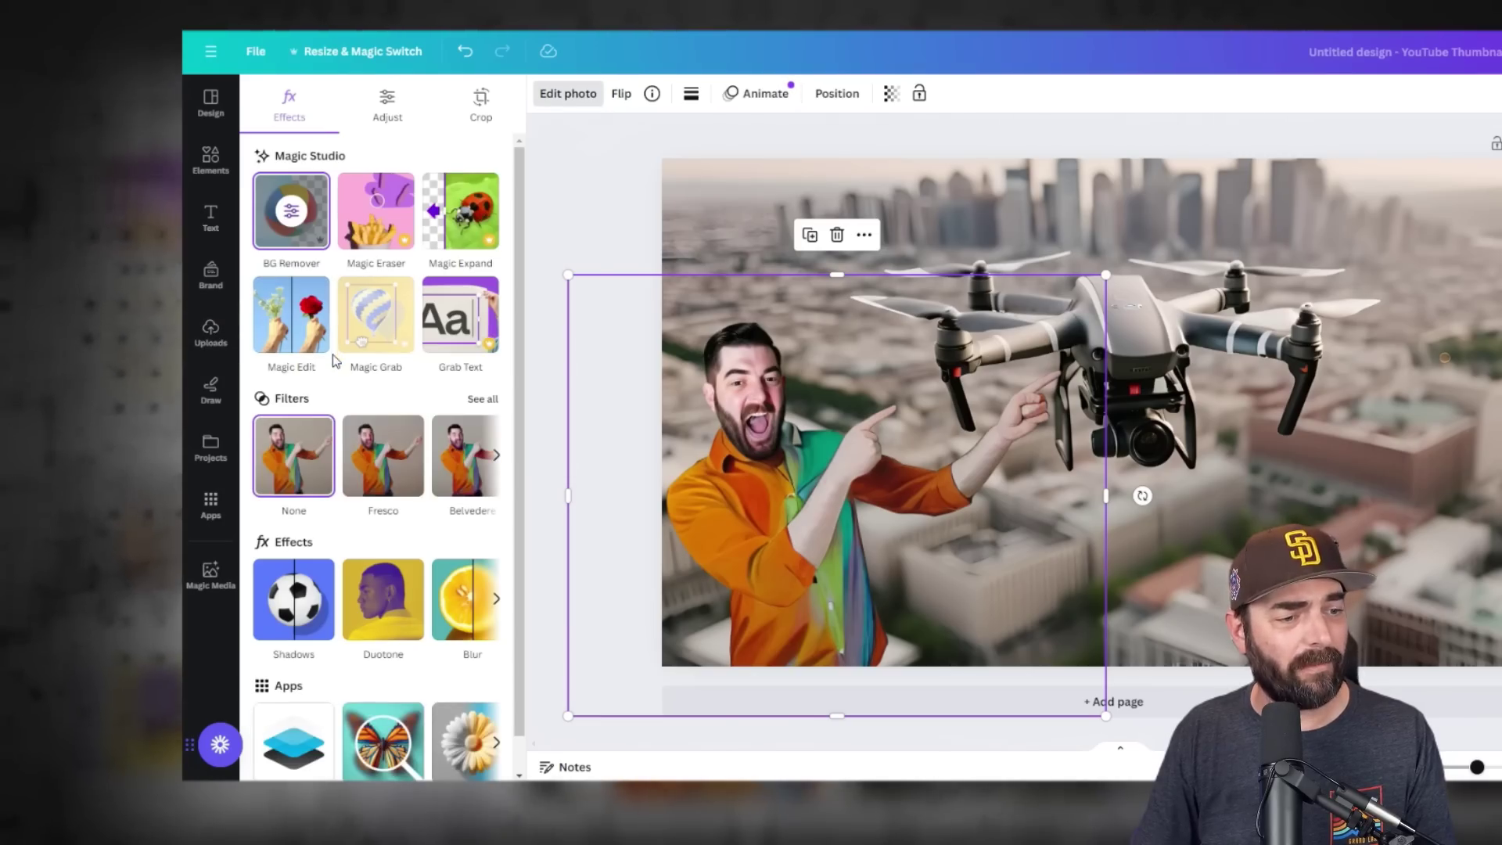
pyautogui.scroll(-1, 335, 360)
pyautogui.click(294, 577)
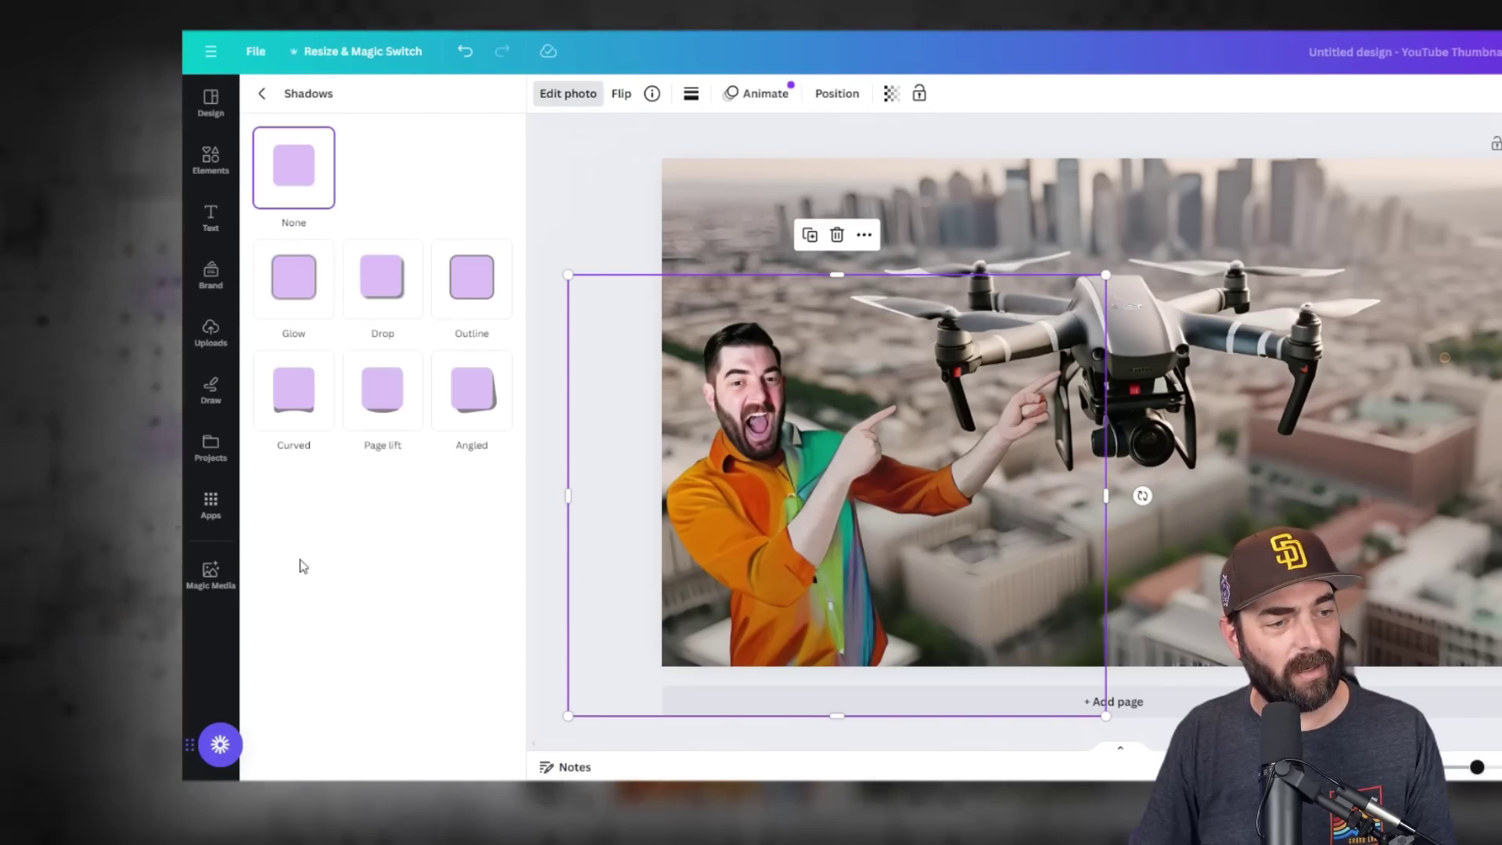
pyautogui.click(470, 285)
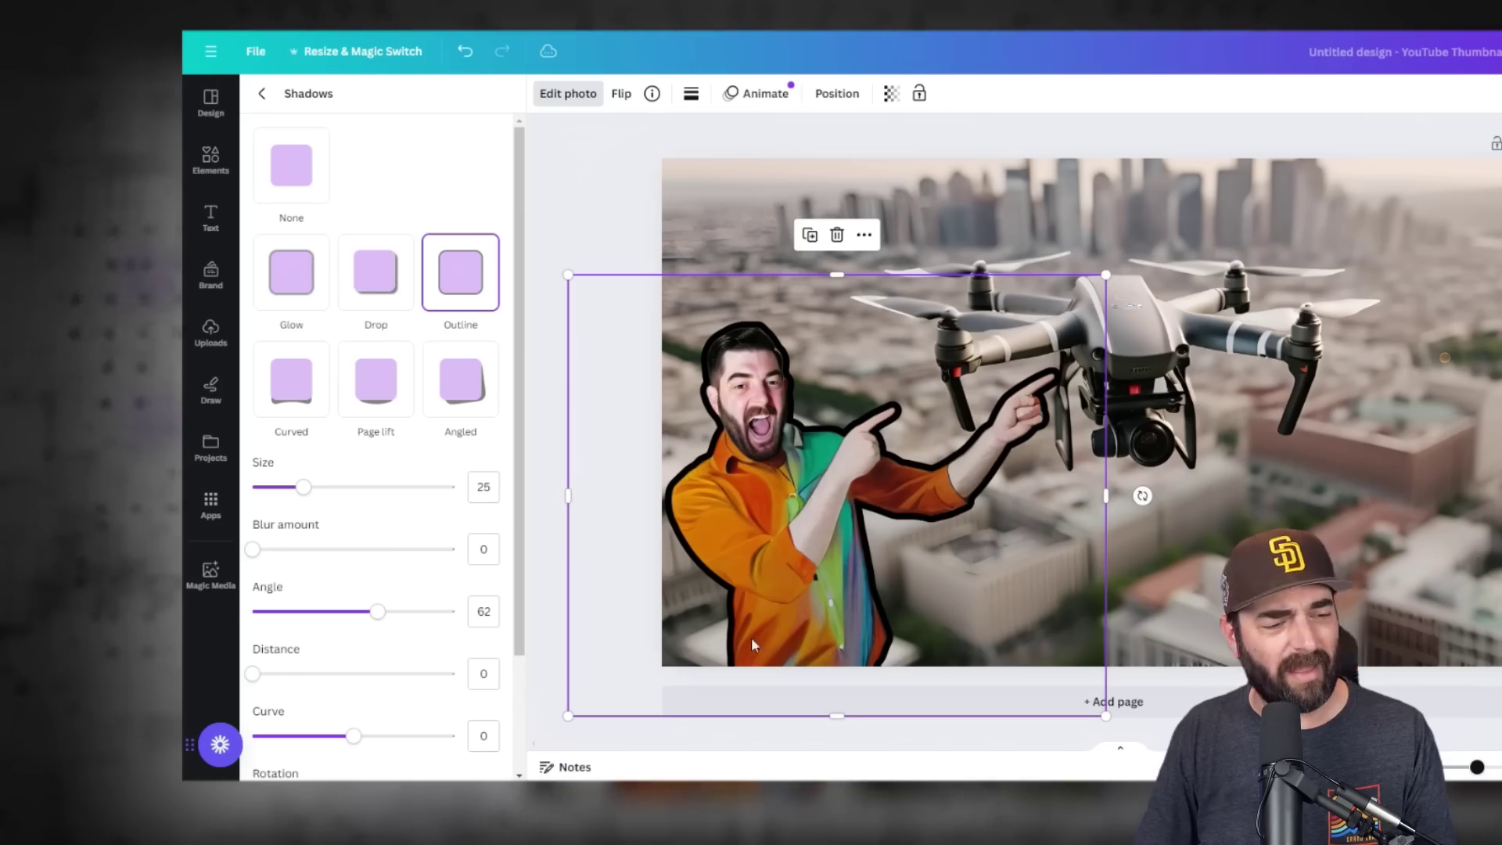
pyautogui.scroll(-4, 426, 547)
pyautogui.click(496, 698)
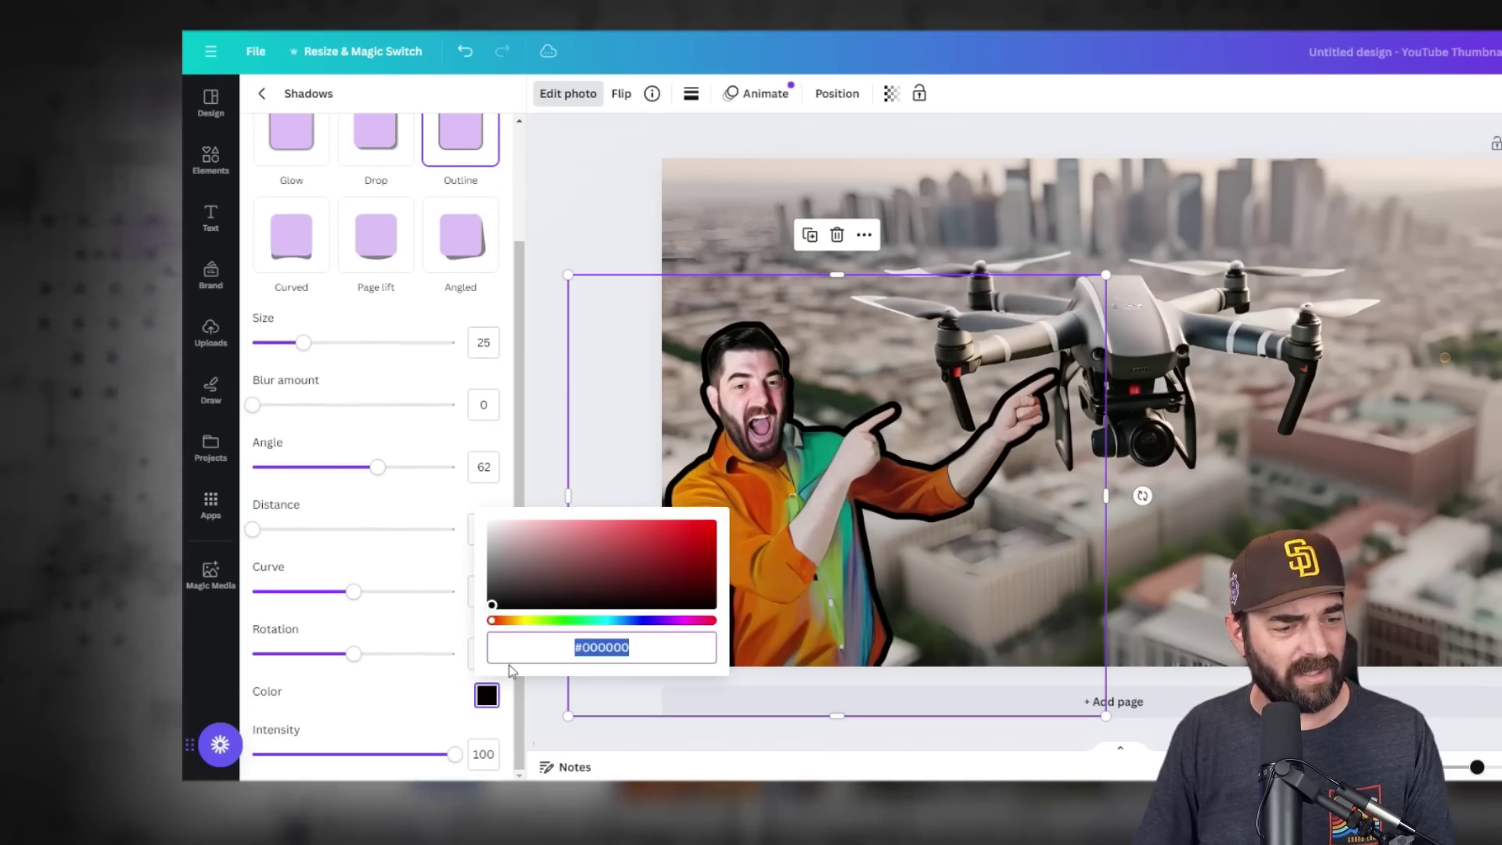
pyautogui.moveTo(491, 605); pyautogui.dragTo(442, 482)
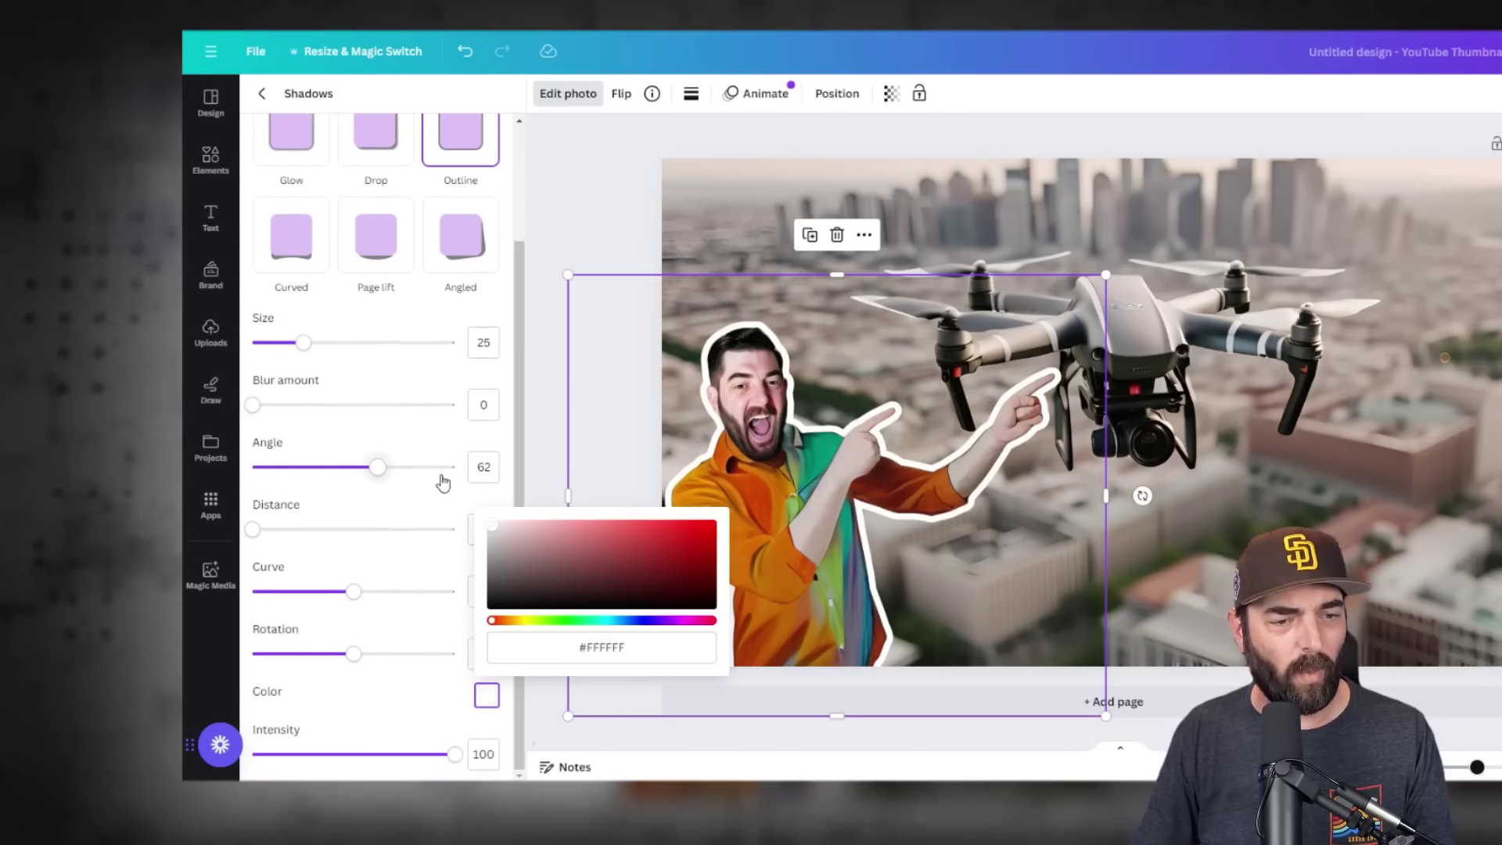
pyautogui.click(554, 361)
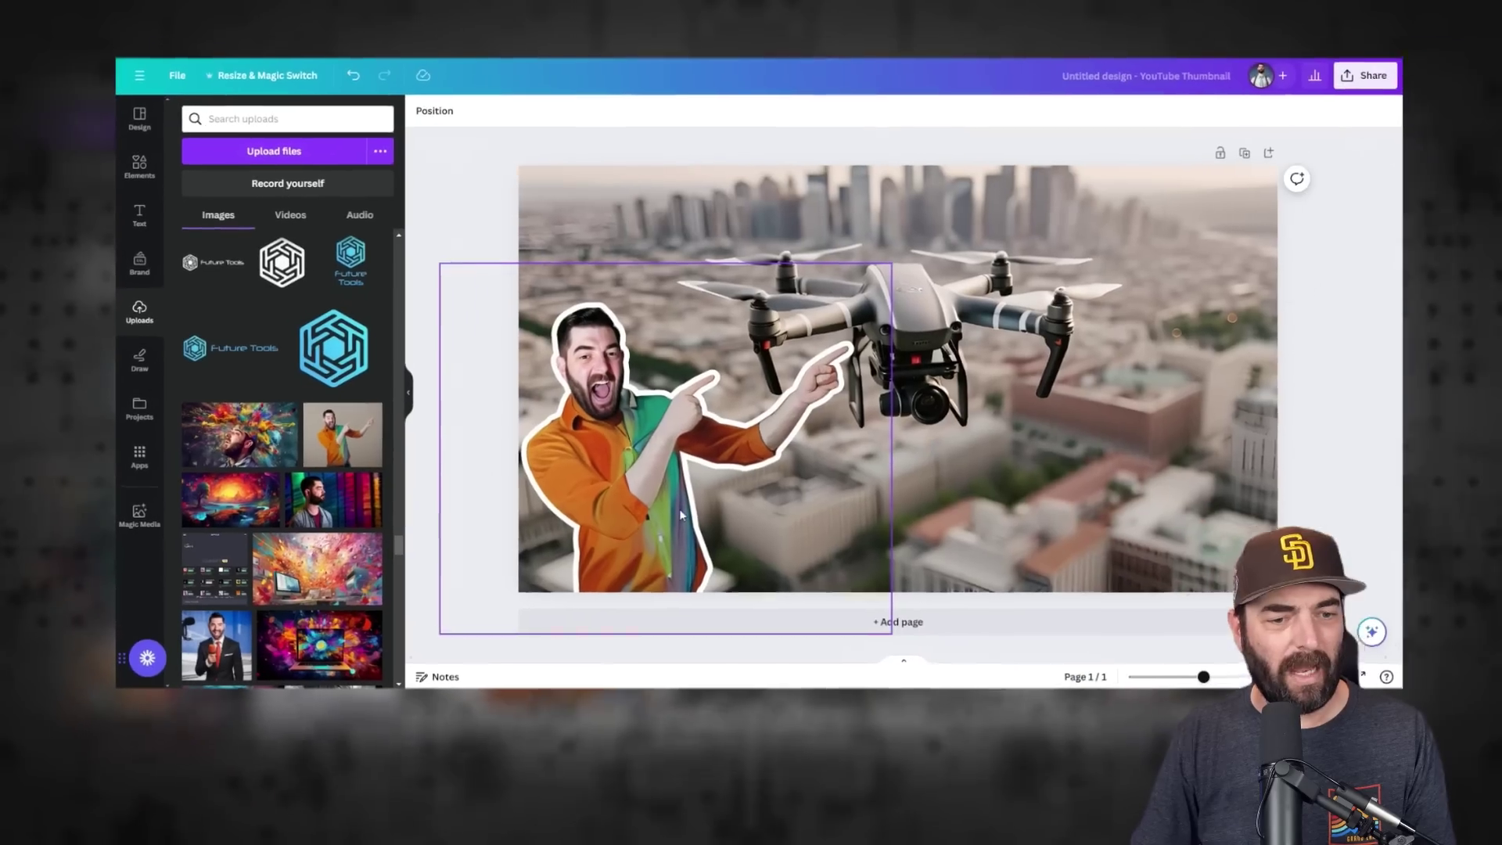
# Deselect the presenter and add a heading text box to the thumbnail
pyautogui.click(1176, 408)
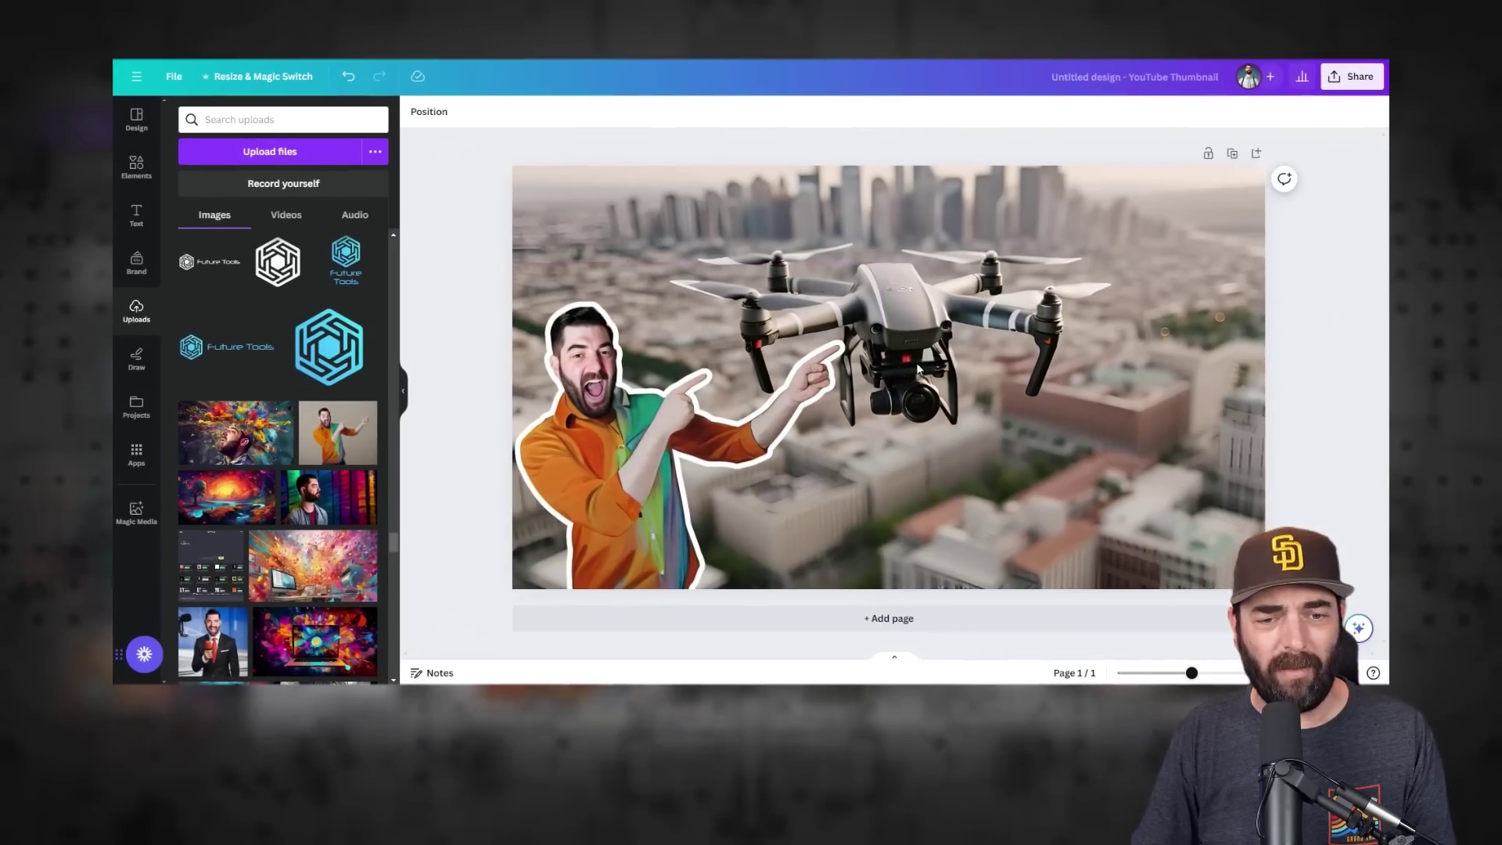
pyautogui.moveTo(882, 263); pyautogui.dragTo(630, 538)
pyautogui.moveTo(612, 405); pyautogui.dragTo(906, 212)
pyautogui.press('t')
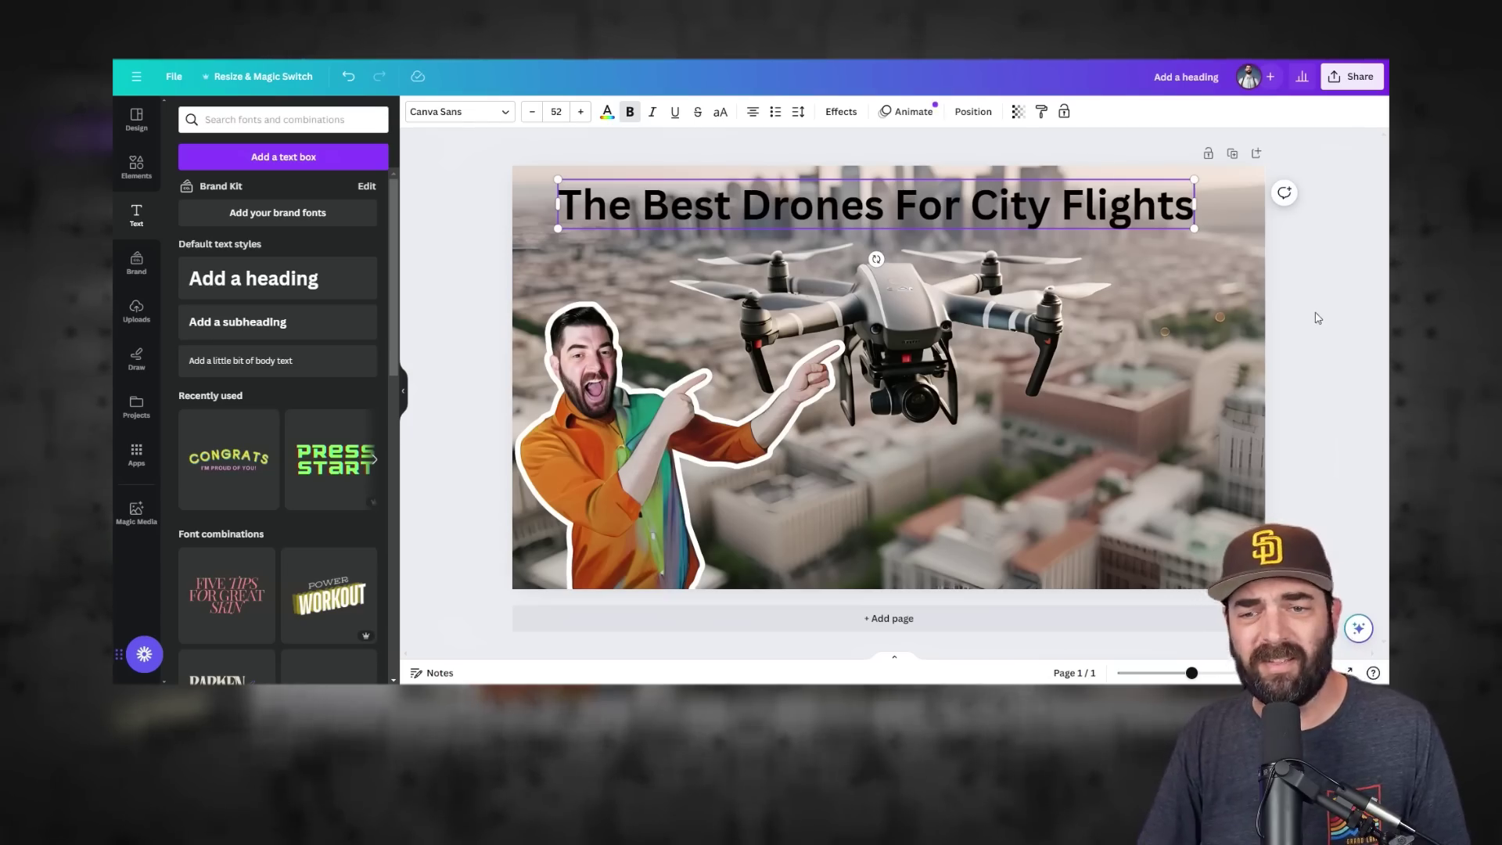
# Set the headline 'The Best Drones For City Flights' in Roboto Condensed
pyautogui.click(1317, 318)
pyautogui.moveTo(998, 222); pyautogui.dragTo(1005, 227)
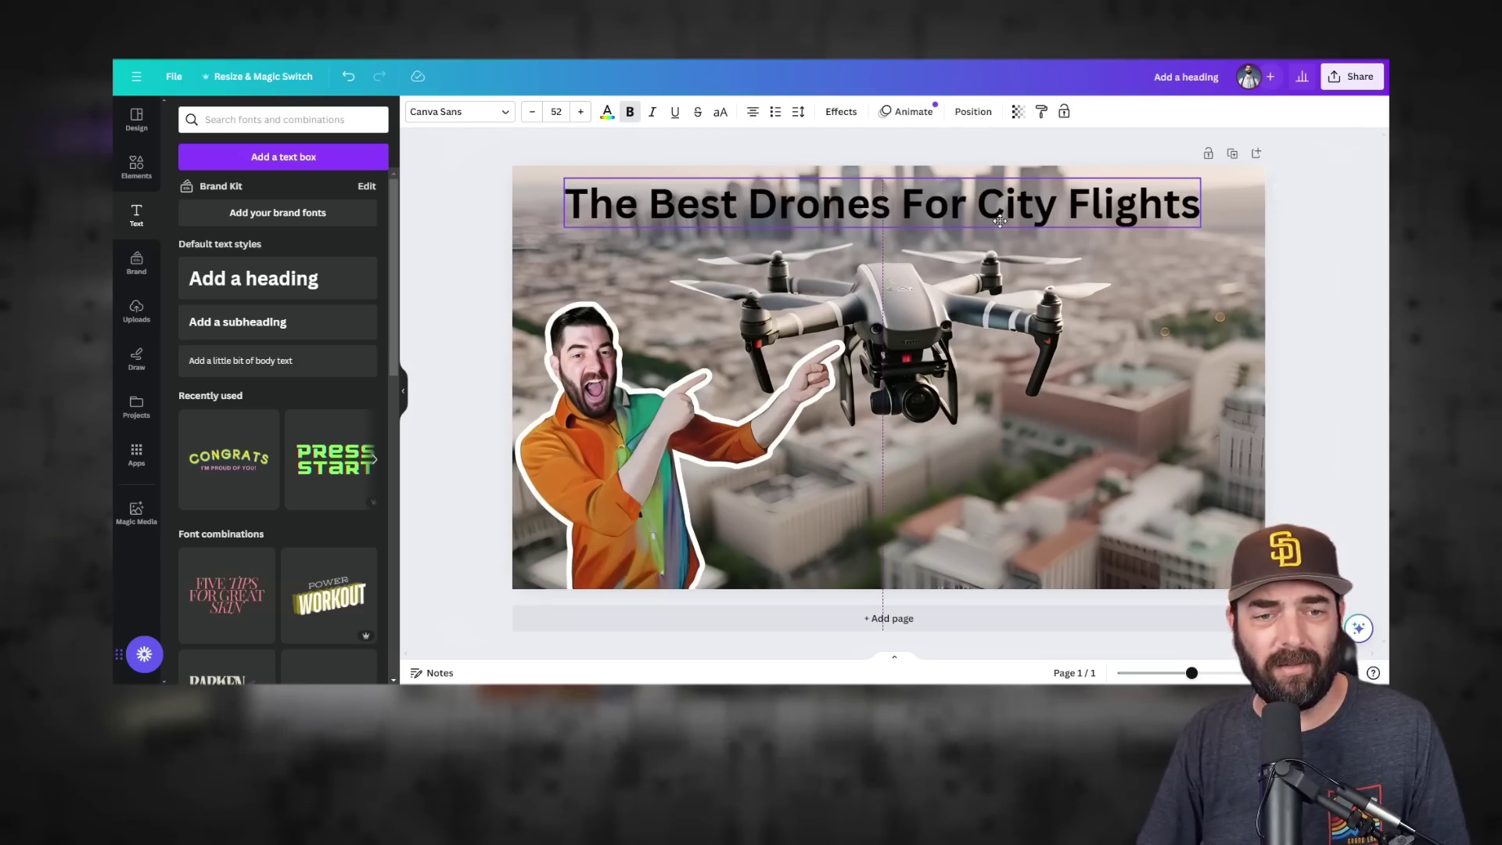
pyautogui.click(503, 118)
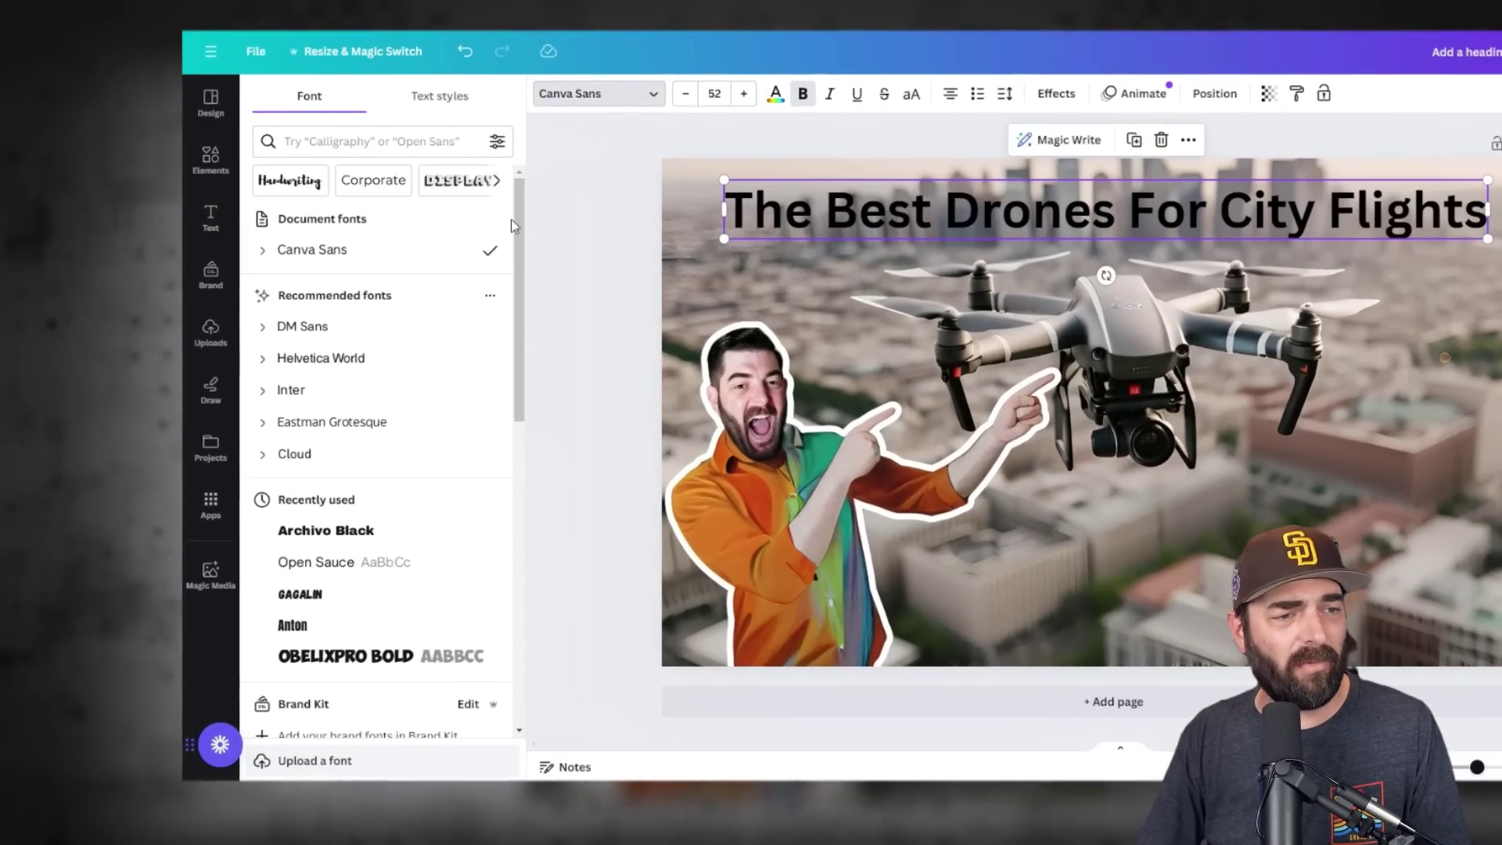
pyautogui.scroll(-3, 514, 245)
pyautogui.scroll(3, 514, 245)
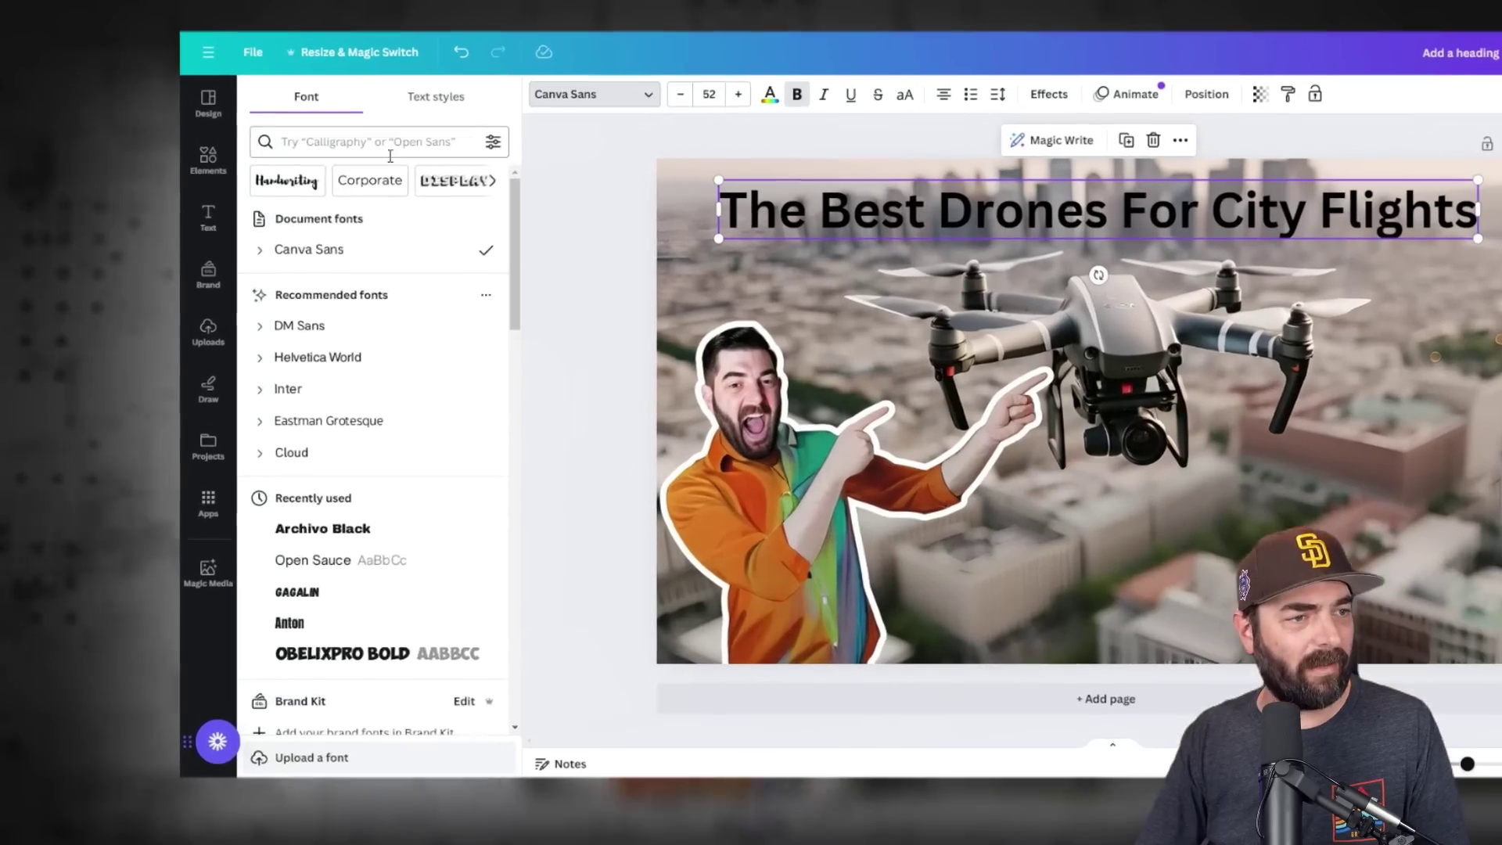
pyautogui.click(288, 156)
pyautogui.write('roboto')
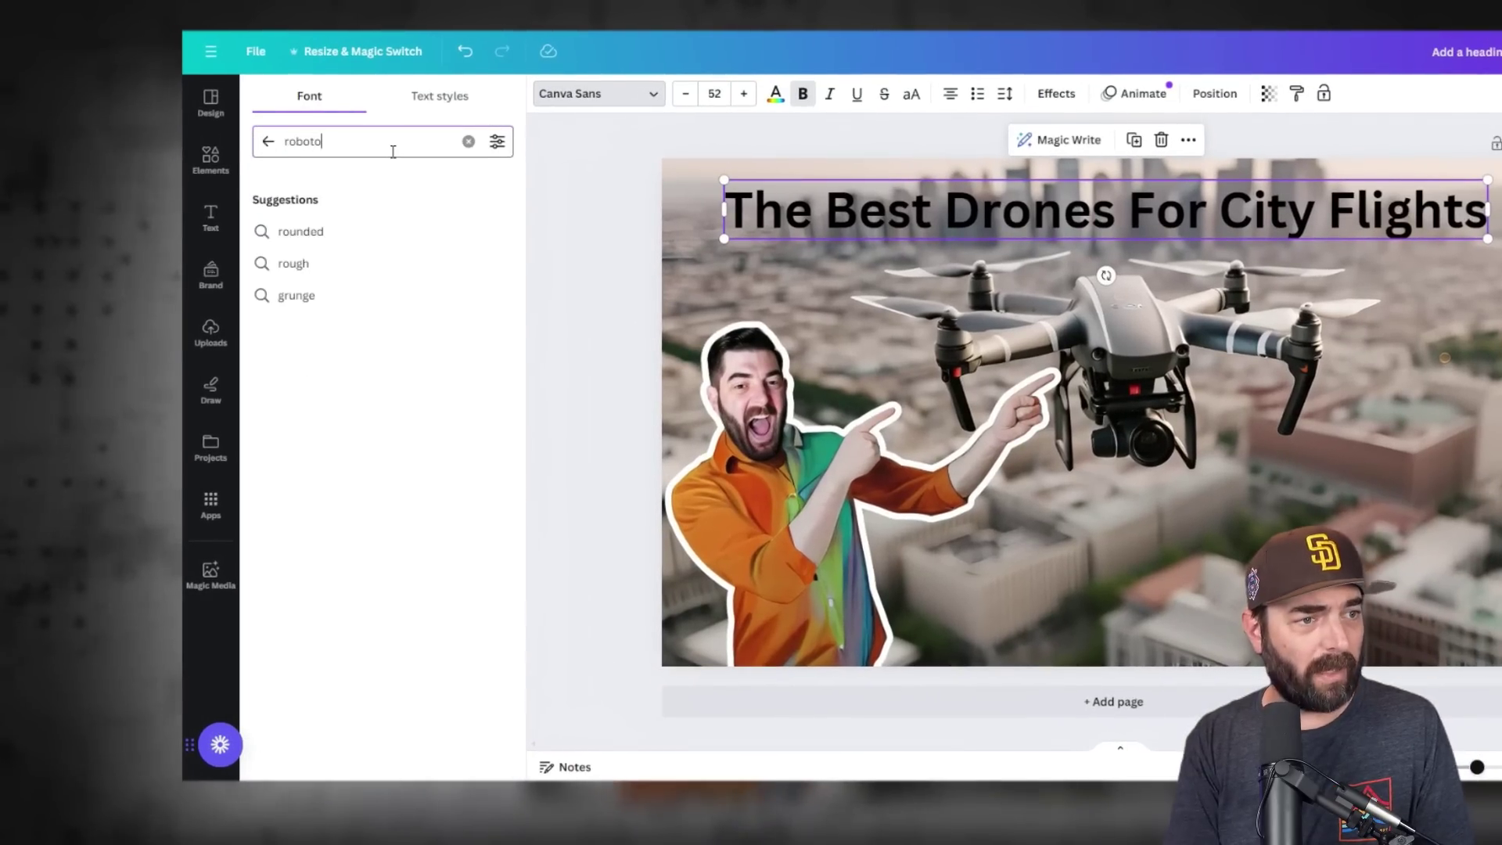
pyautogui.click(329, 263)
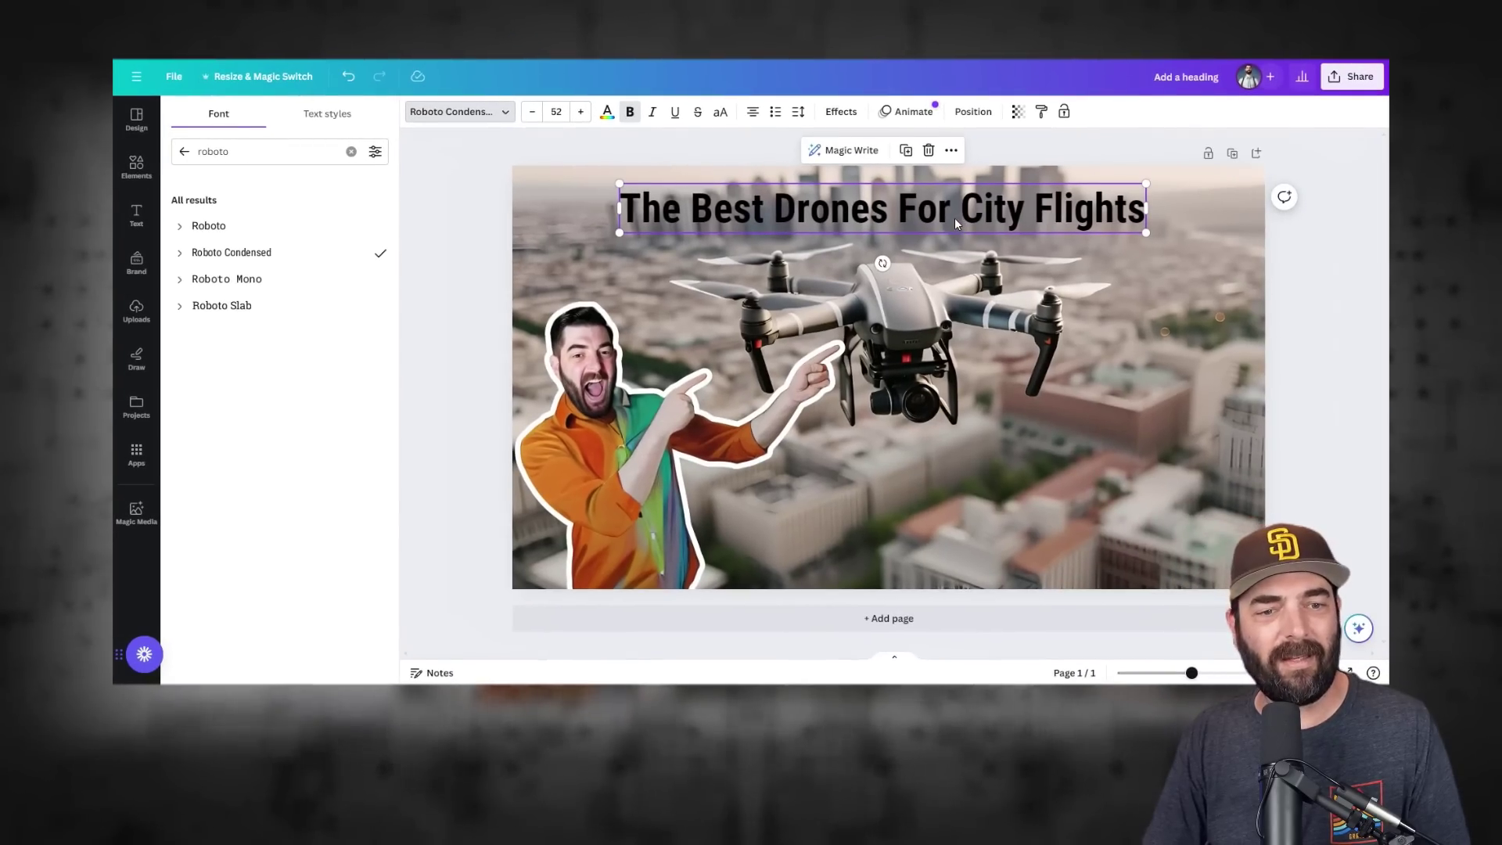
# Enlarge the headline across the full page width and give it a drop shadow
pyautogui.moveTo(618, 232); pyautogui.dragTo(530, 258)
pyautogui.moveTo(1146, 240); pyautogui.dragTo(1267, 266)
pyautogui.click(841, 111)
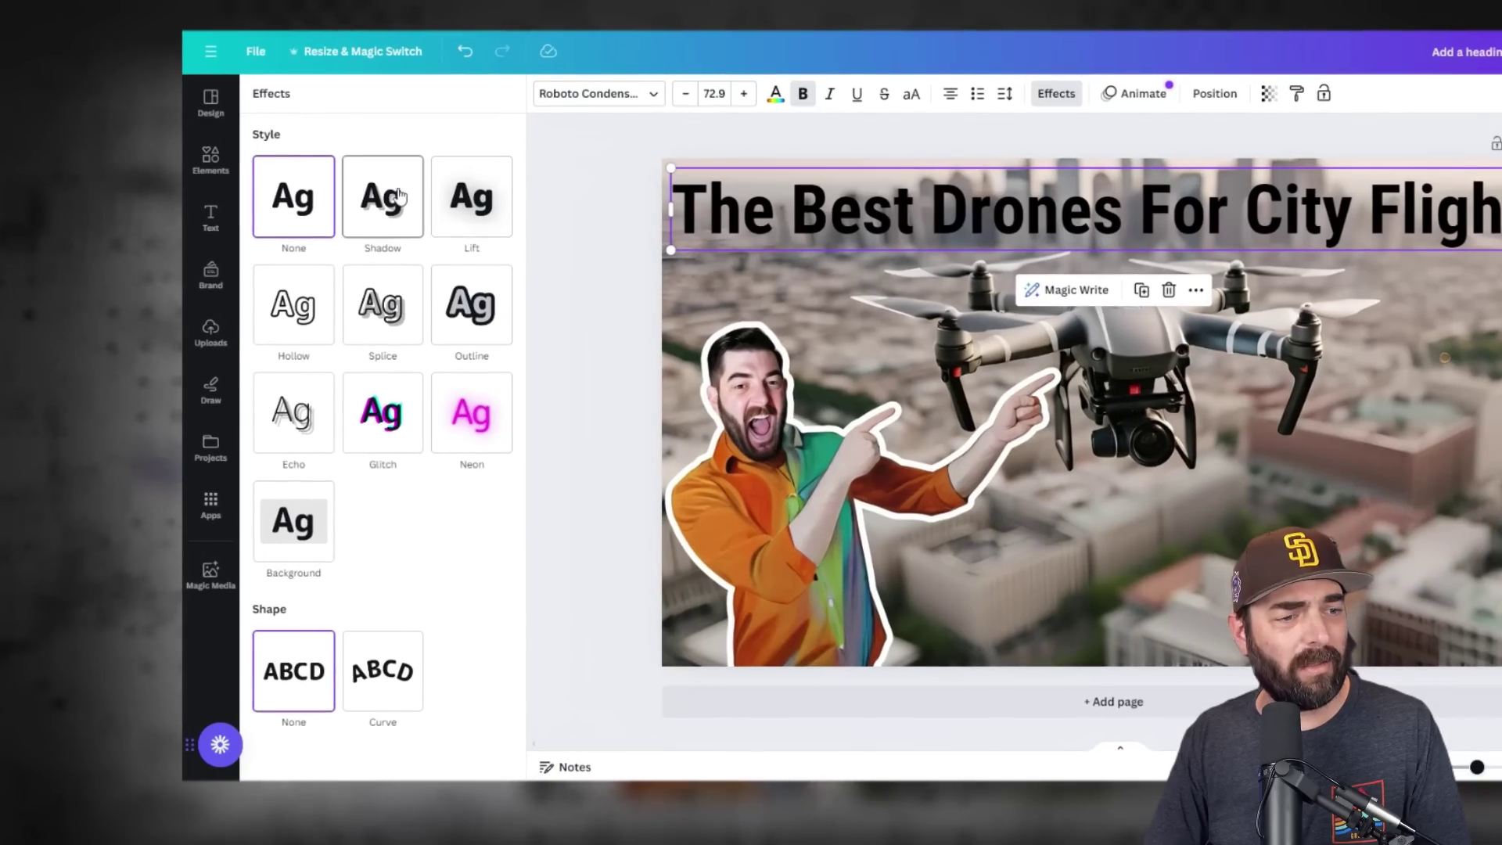
pyautogui.click(400, 194)
pyautogui.click(491, 503)
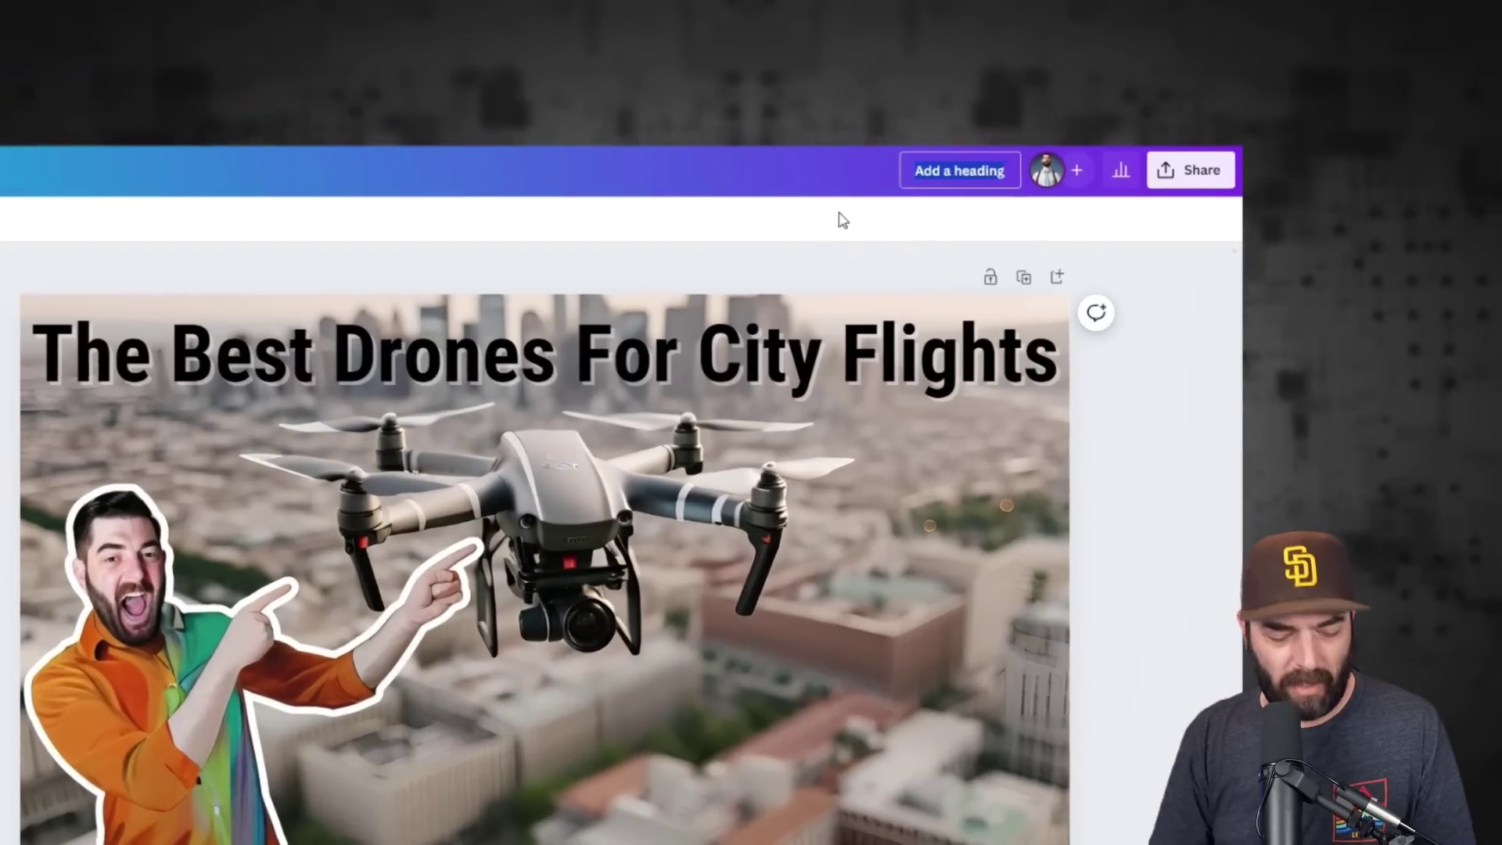
# Rename the design 'Featured Image' and download it as a JPG
pyautogui.write('Featured Image')
pyautogui.click(1188, 171)
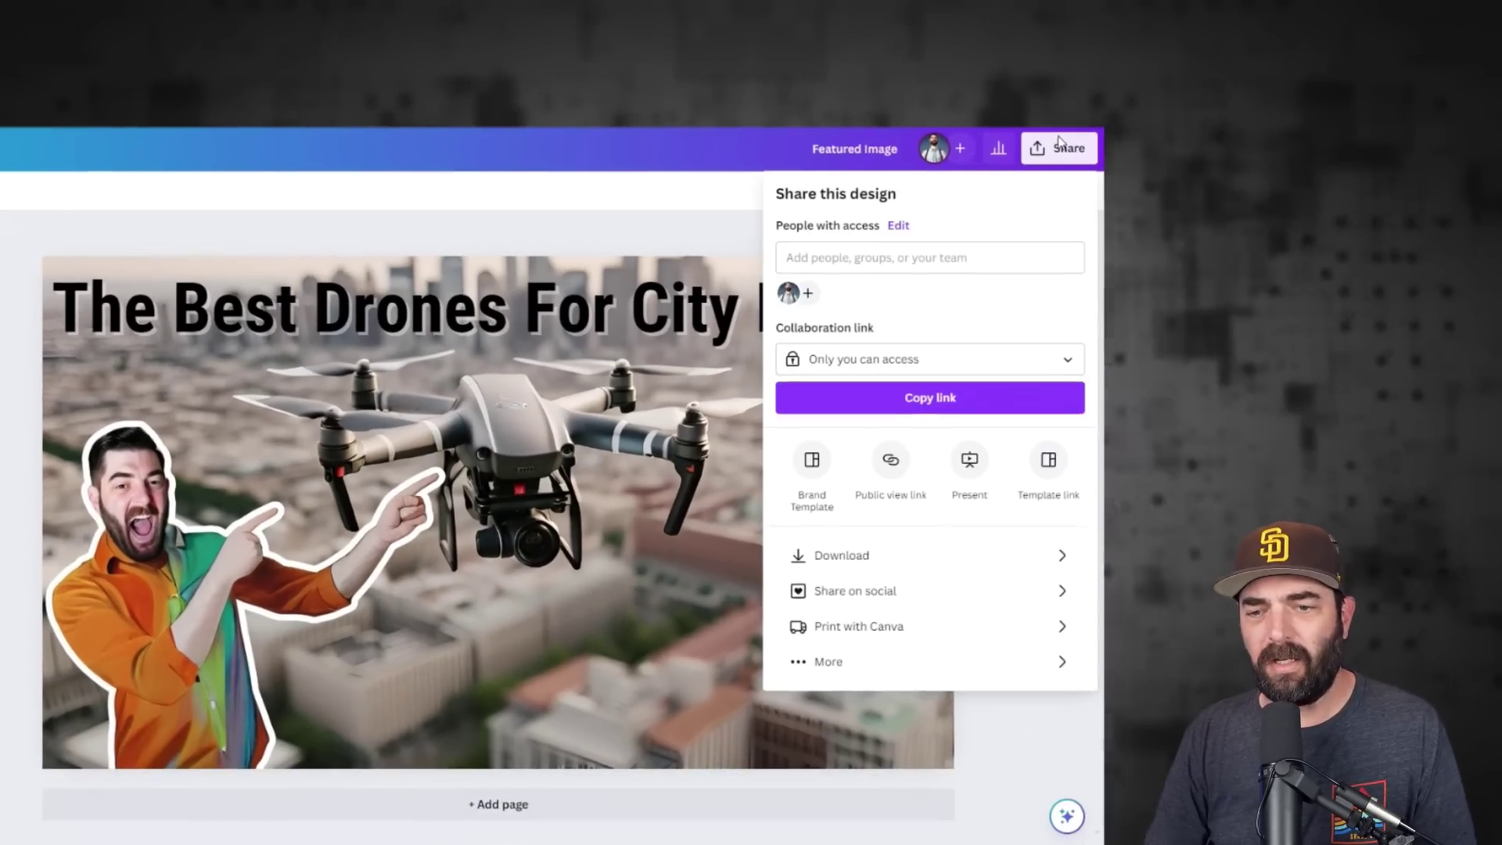
pyautogui.click(1108, 630)
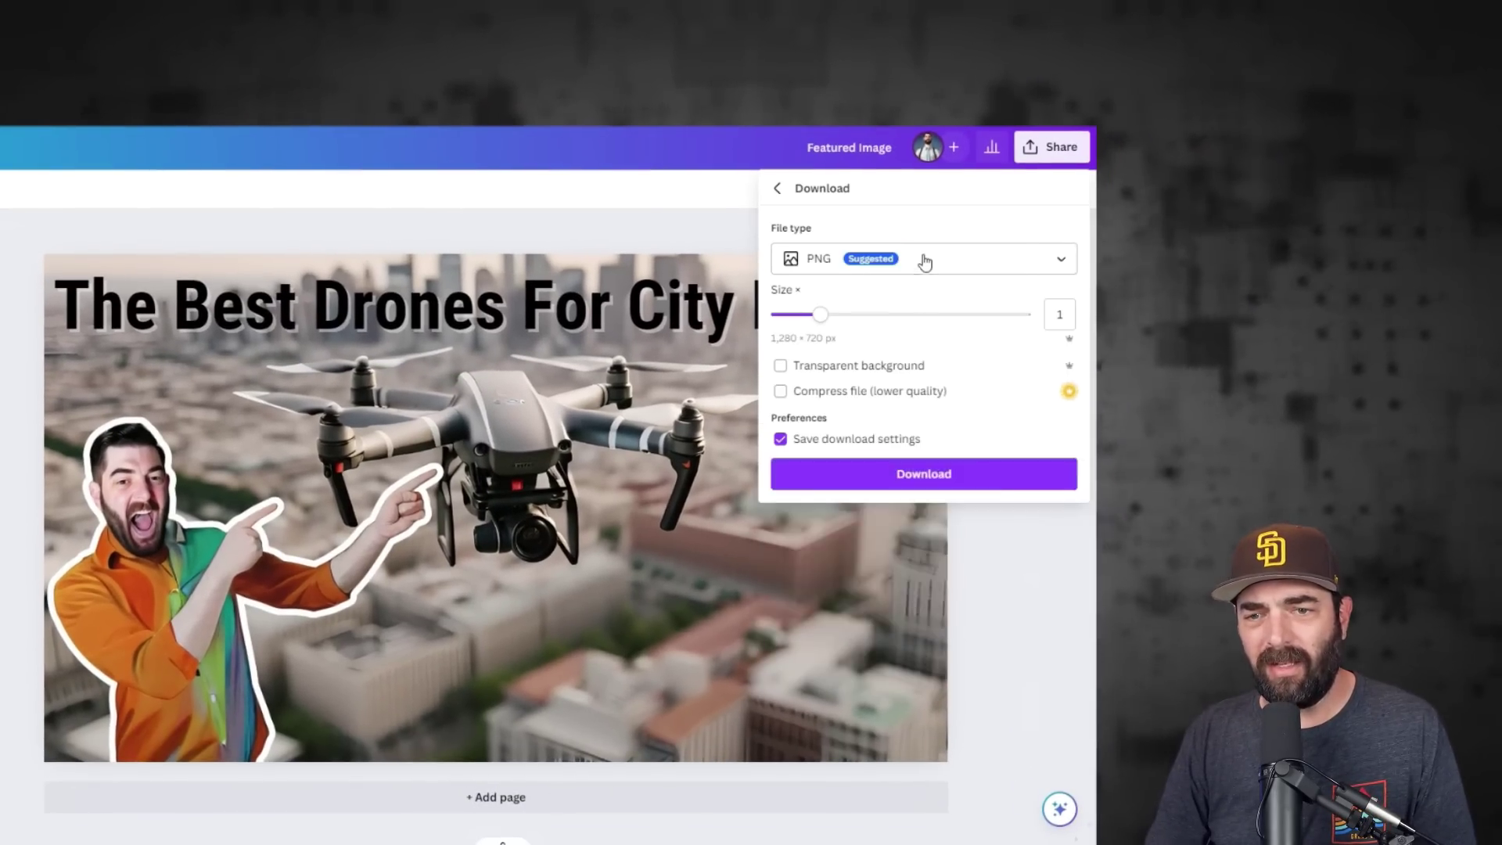
pyautogui.click(925, 261)
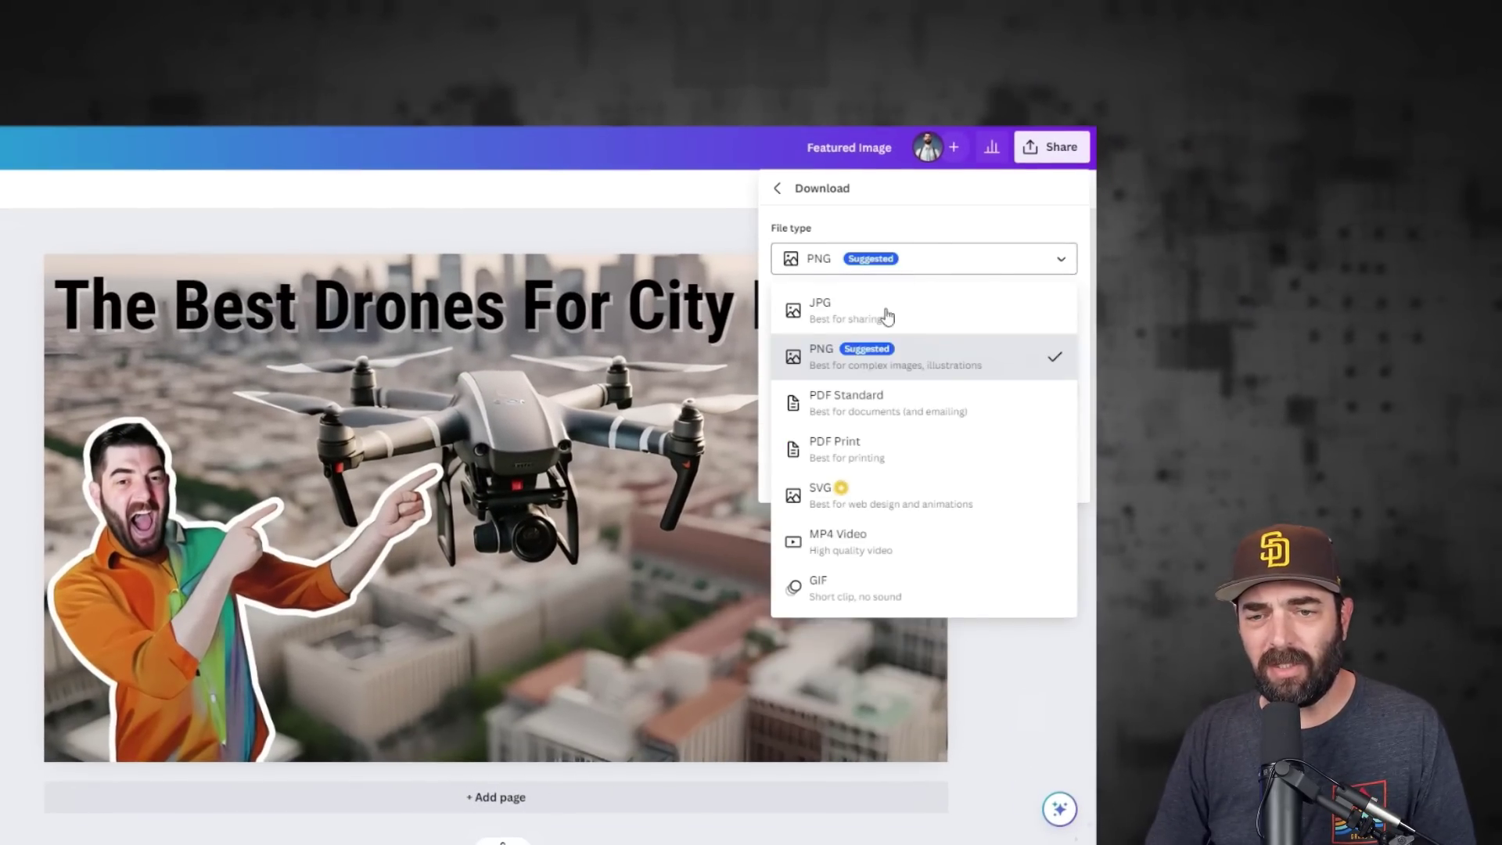
pyautogui.click(829, 305)
pyautogui.click(923, 496)
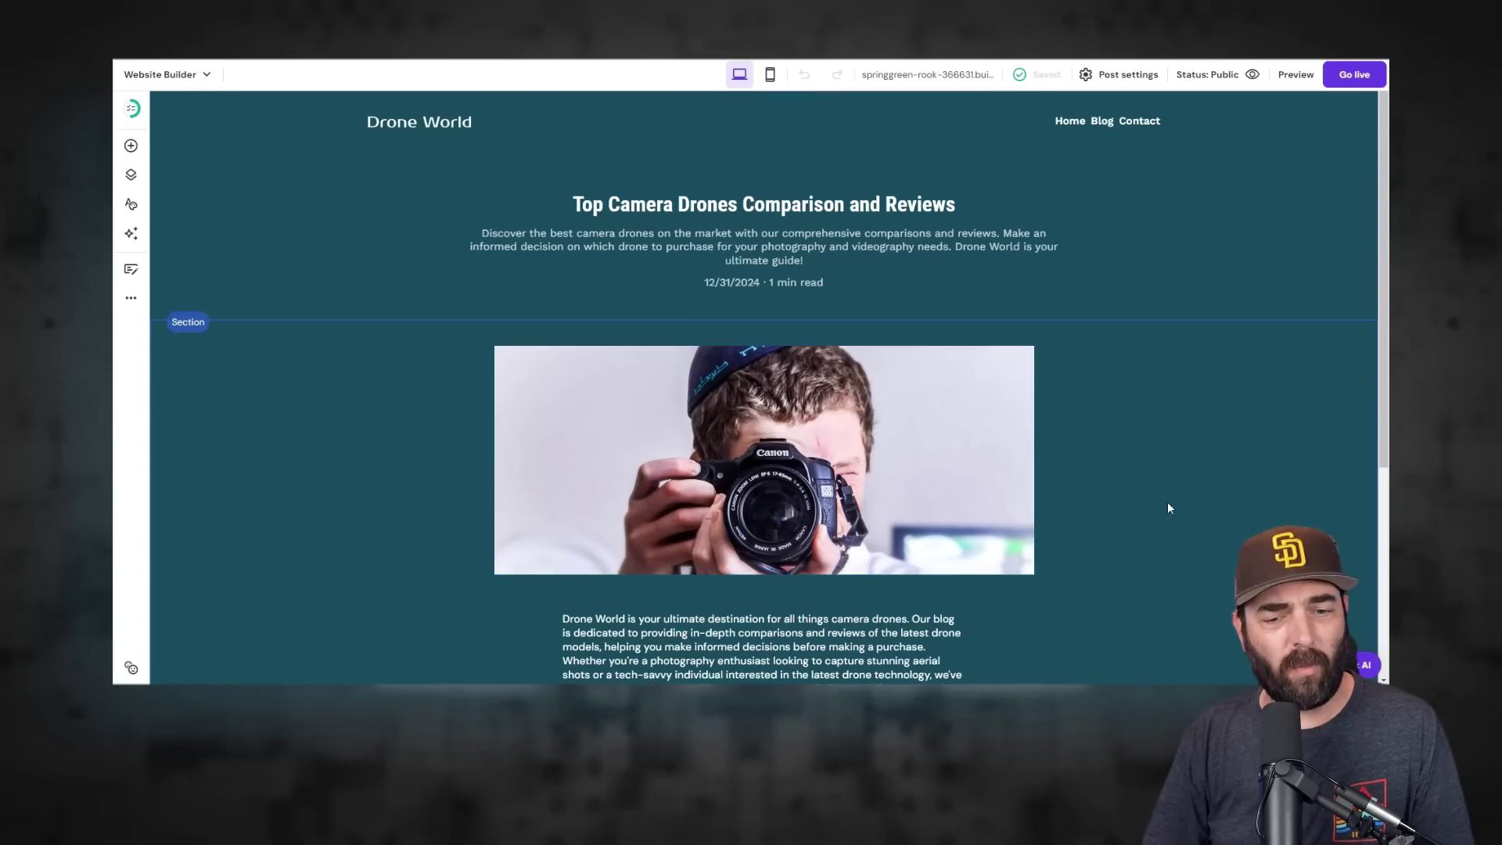
# Swap the blog post's camera photo for the drone featured image
pyautogui.click(673, 348)
pyautogui.scroll(-2, 673, 217)
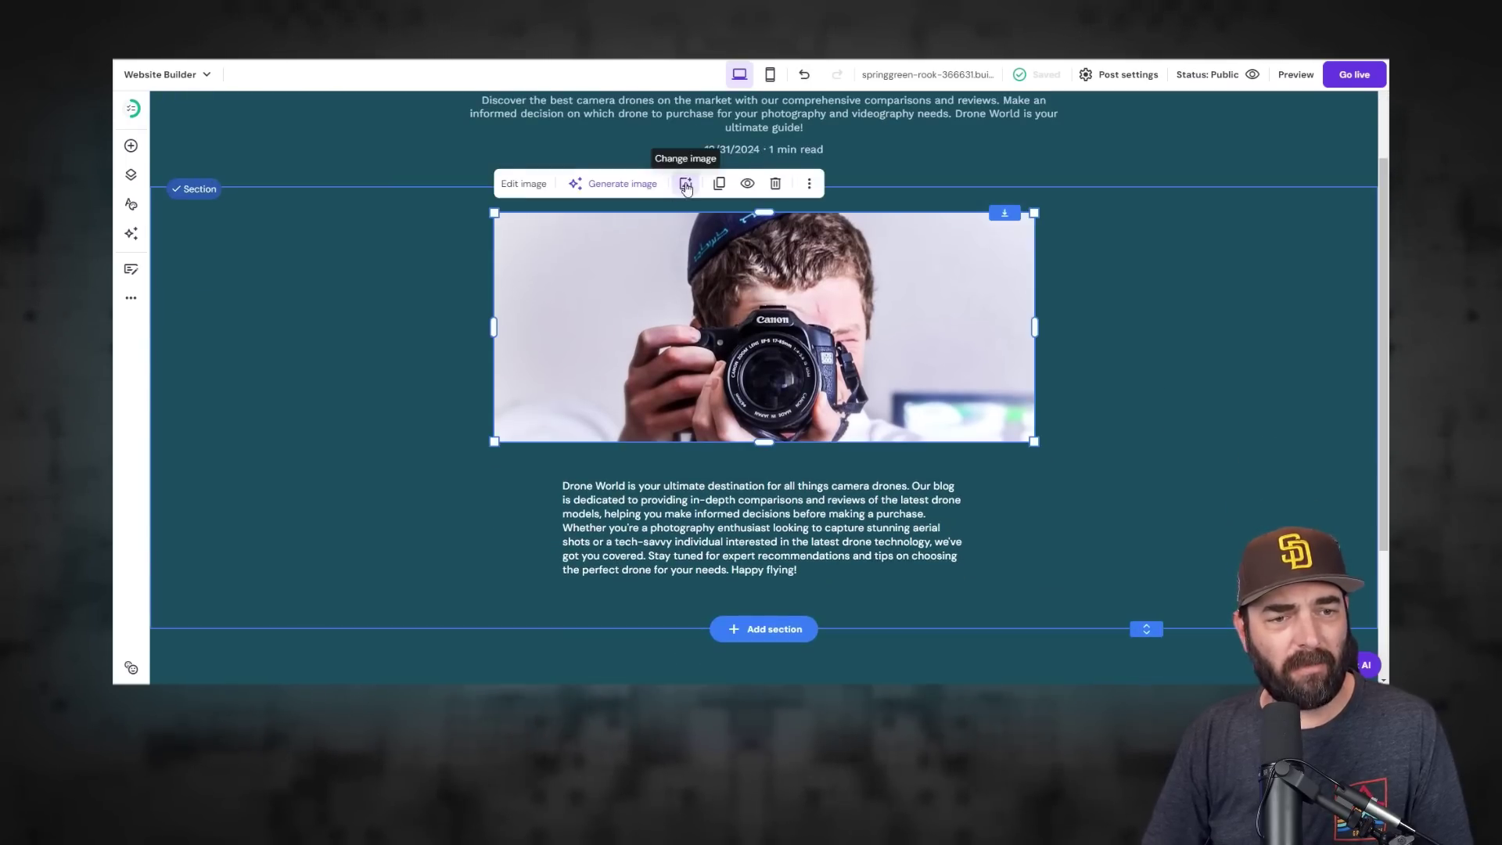
pyautogui.click(686, 186)
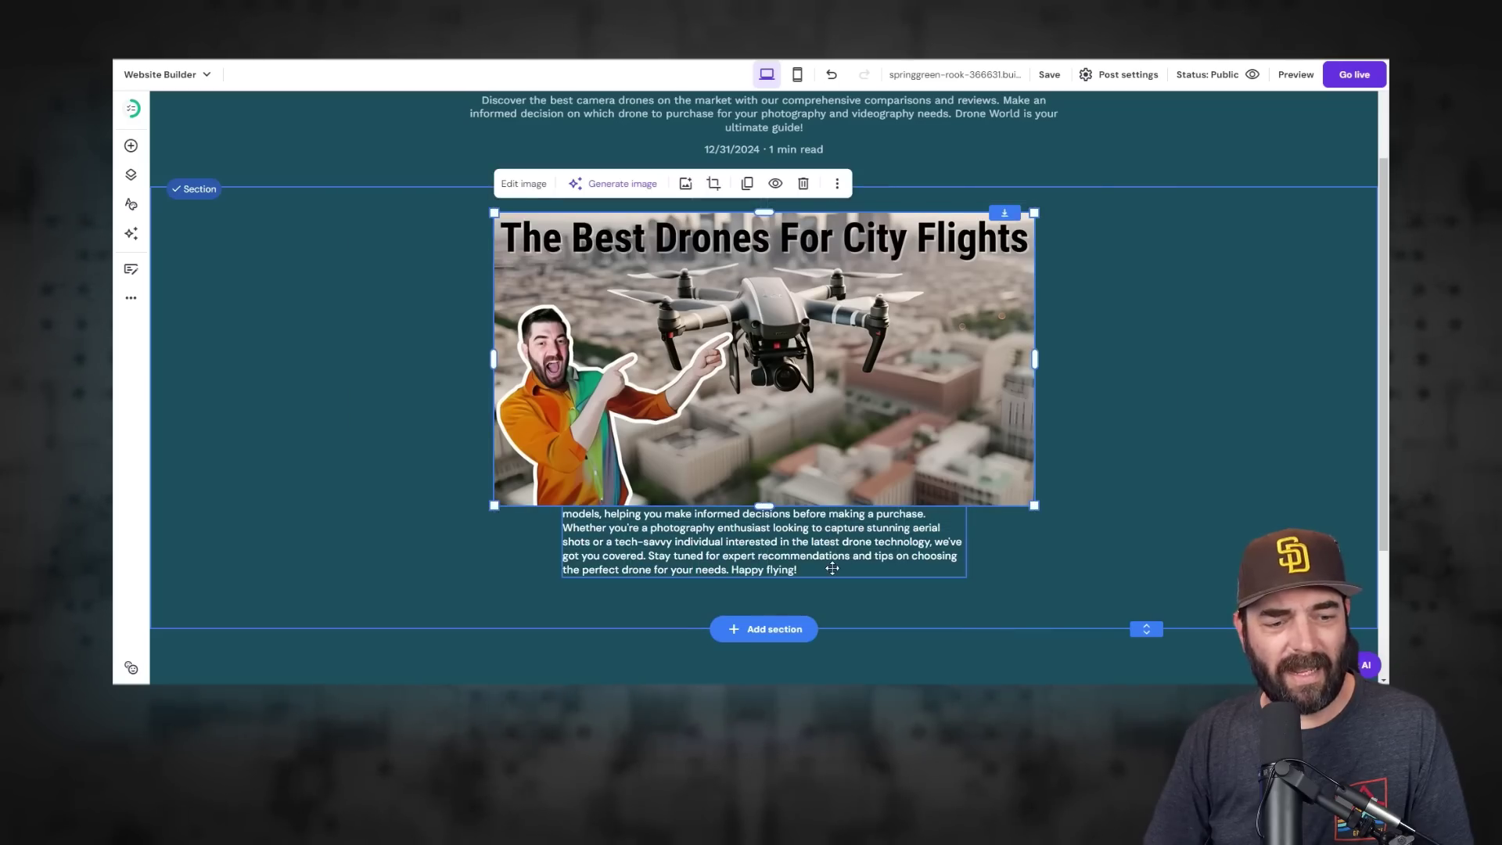
pyautogui.moveTo(832, 568); pyautogui.dragTo(1067, 514)
# Move the intro text block back below the new featured image
pyautogui.scroll(-2, 1111, 578)
pyautogui.scroll(1, 1043, 345)
pyautogui.click(1043, 345)
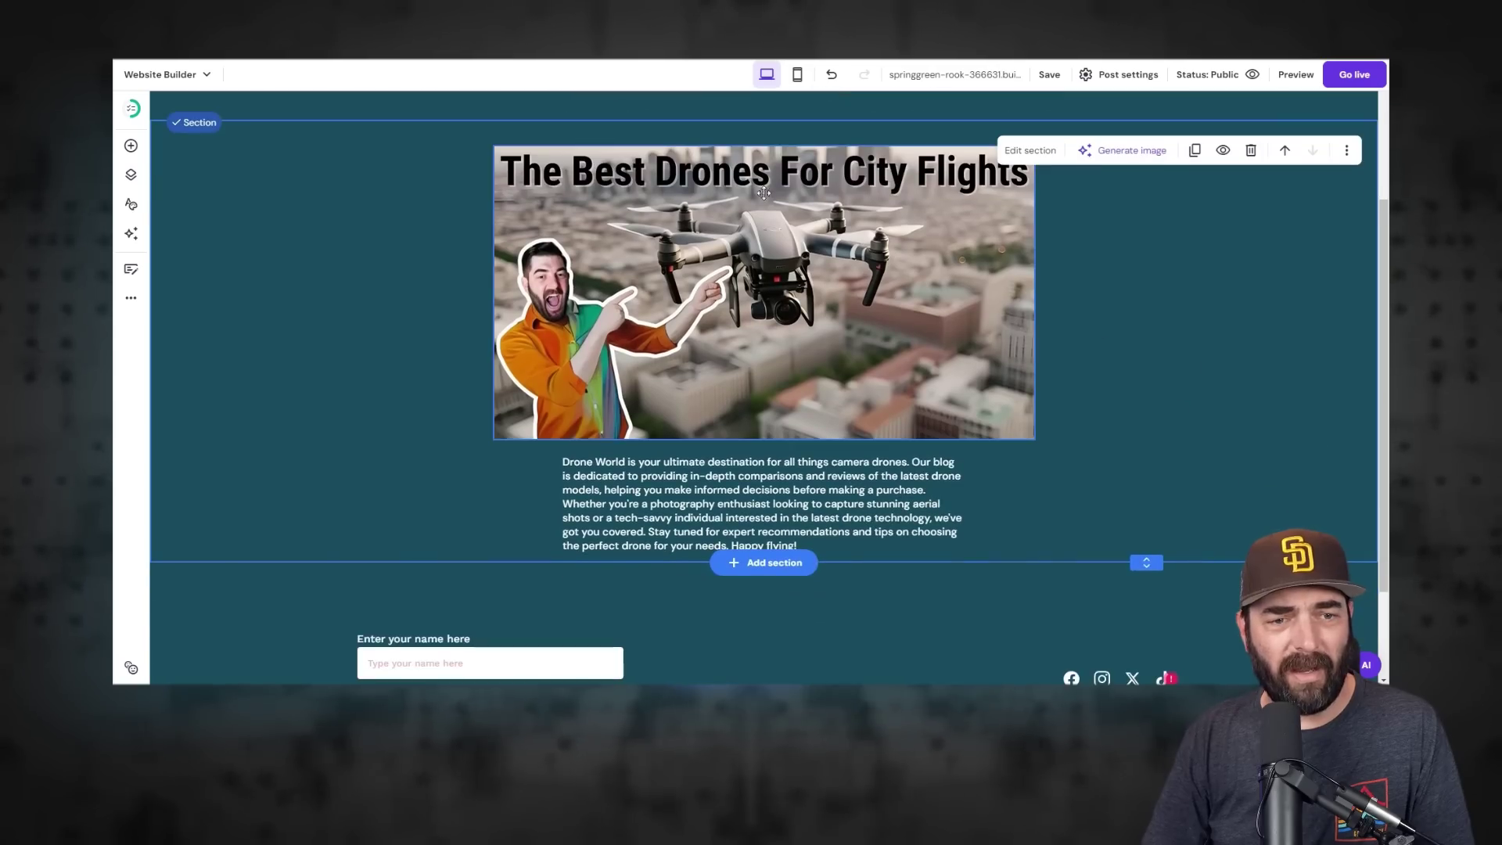
pyautogui.scroll(-2, 768, 362)
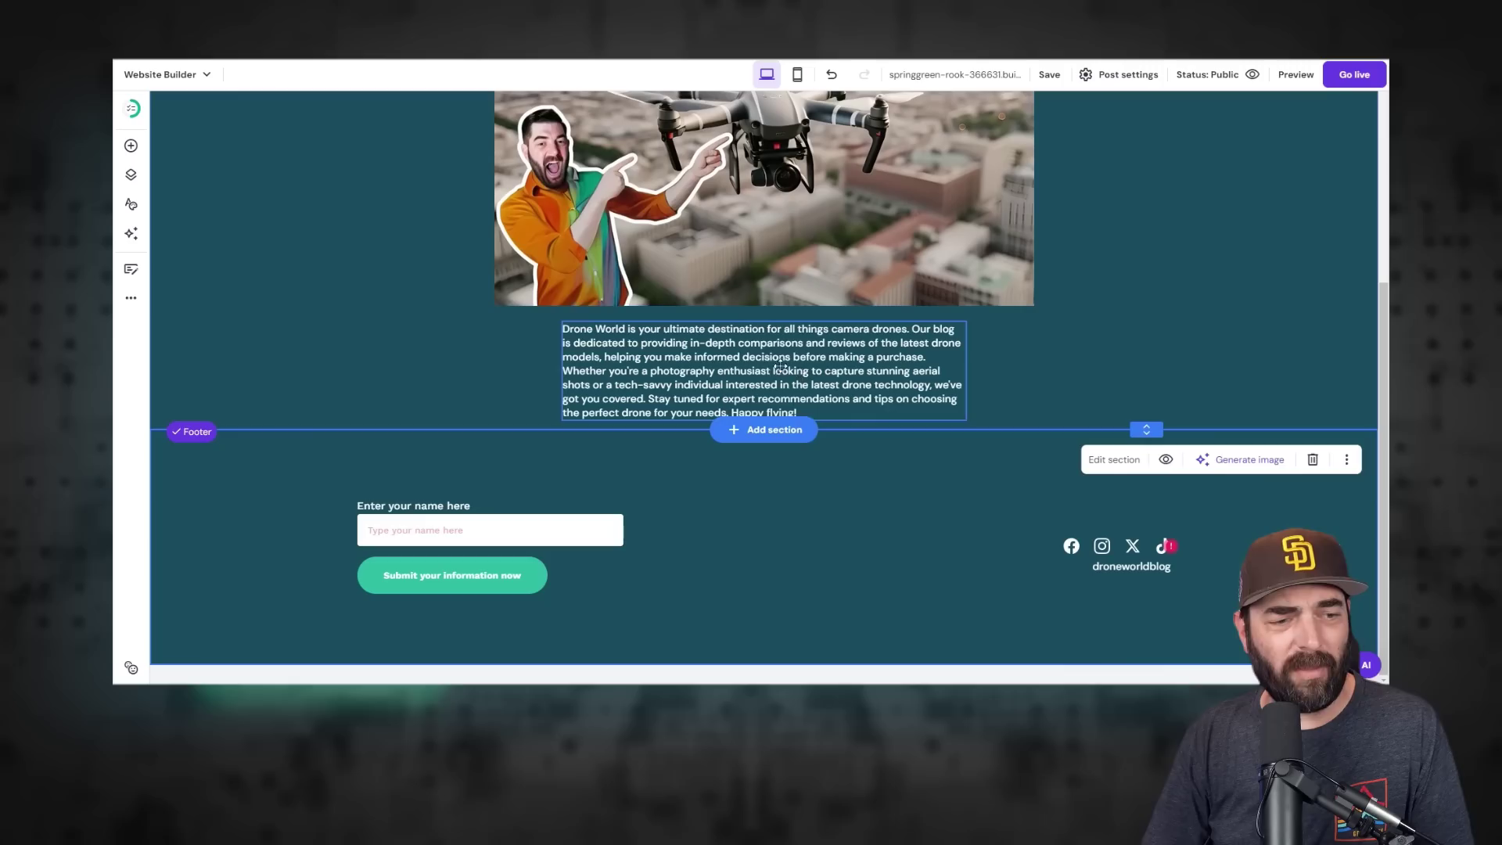
pyautogui.moveTo(768, 362); pyautogui.dragTo(862, 423)
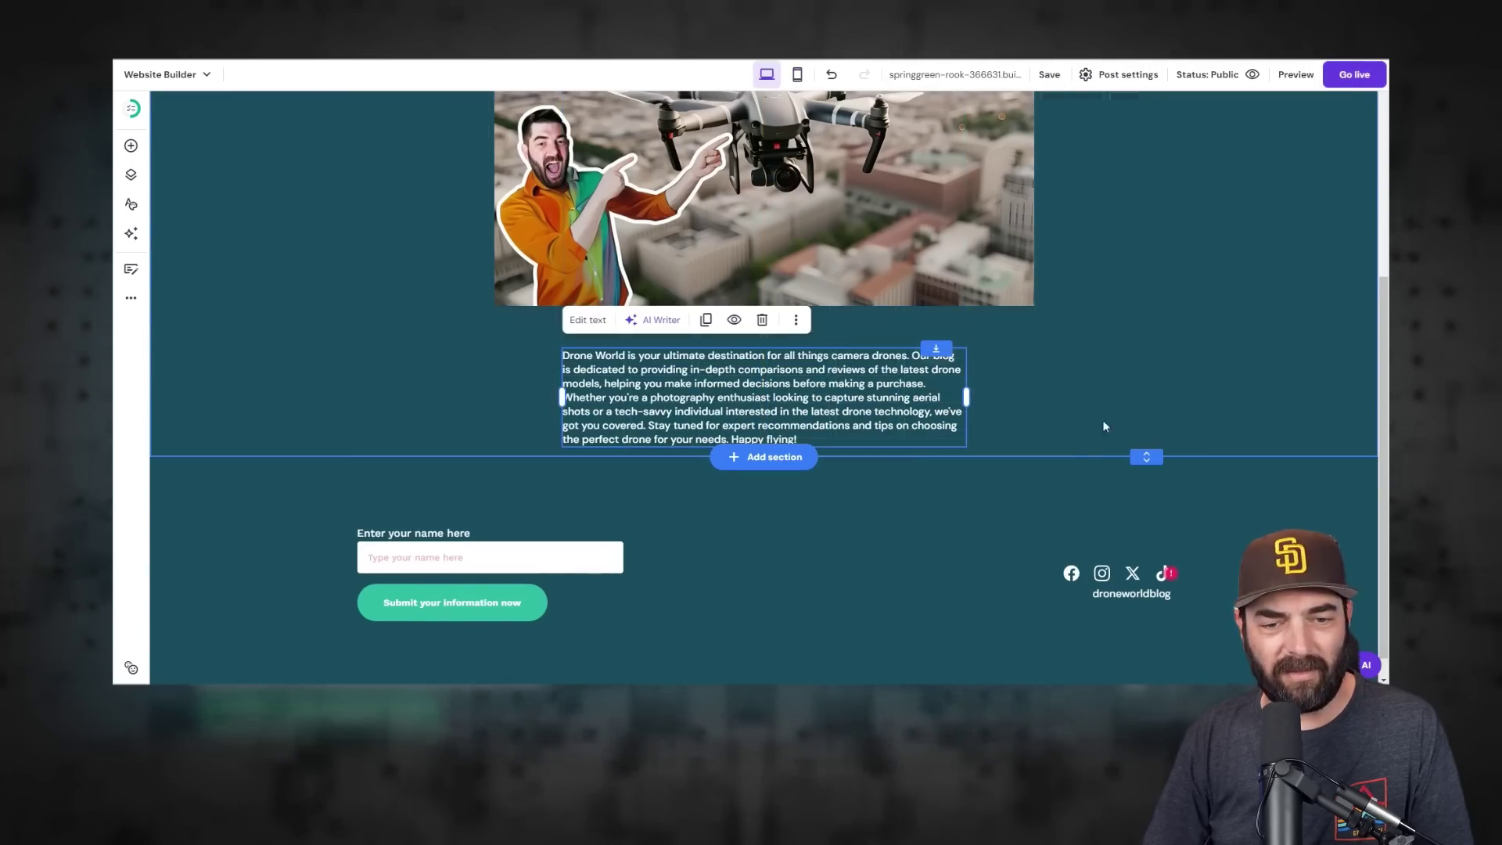
pyautogui.scroll(5, 862, 422)
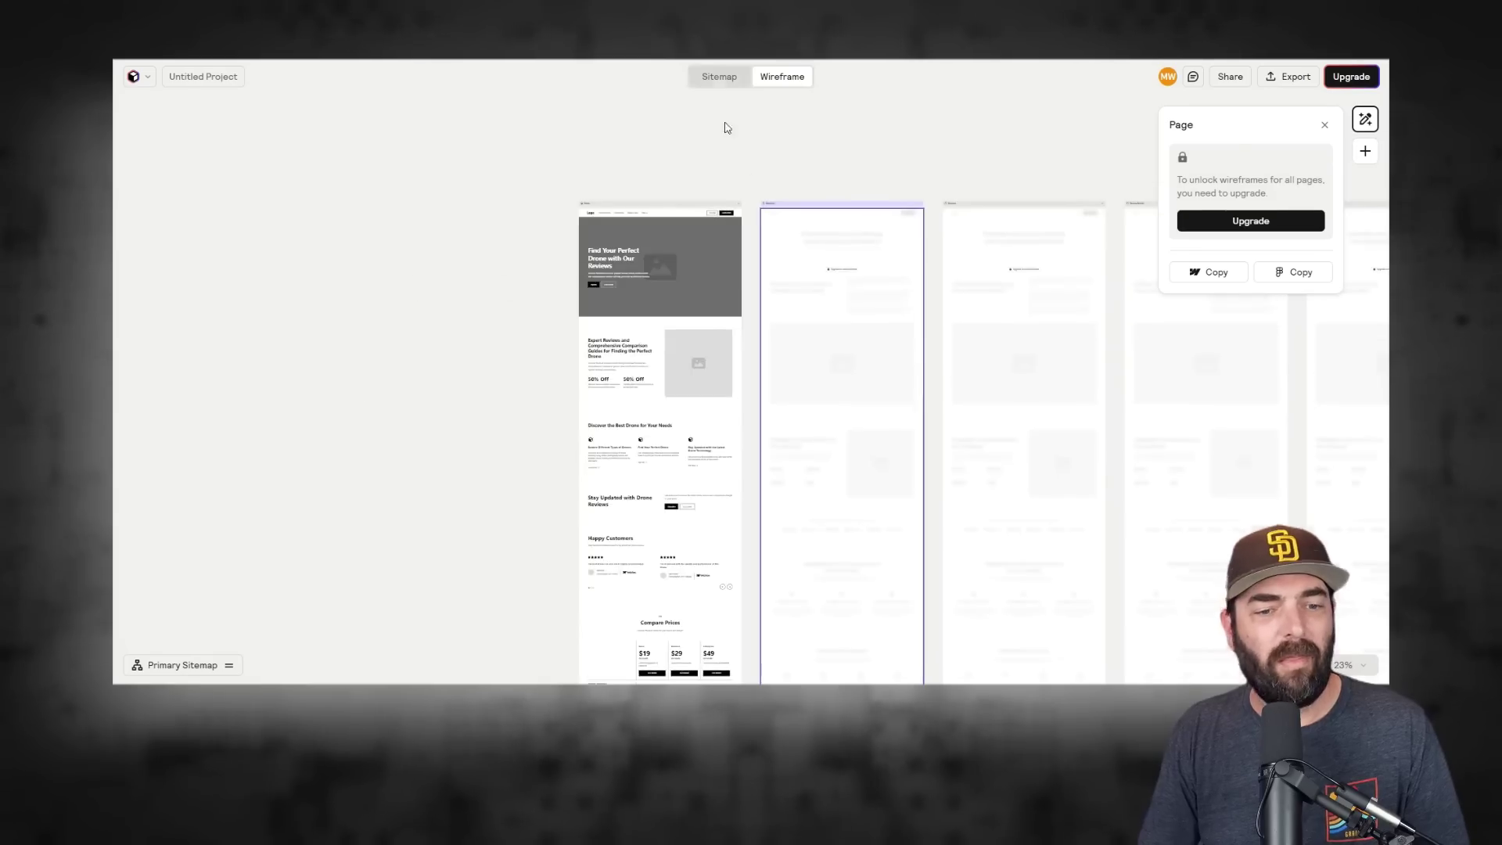
# Switch to the Sitemap view and scroll through the home page sections and subpages
pyautogui.click(719, 75)
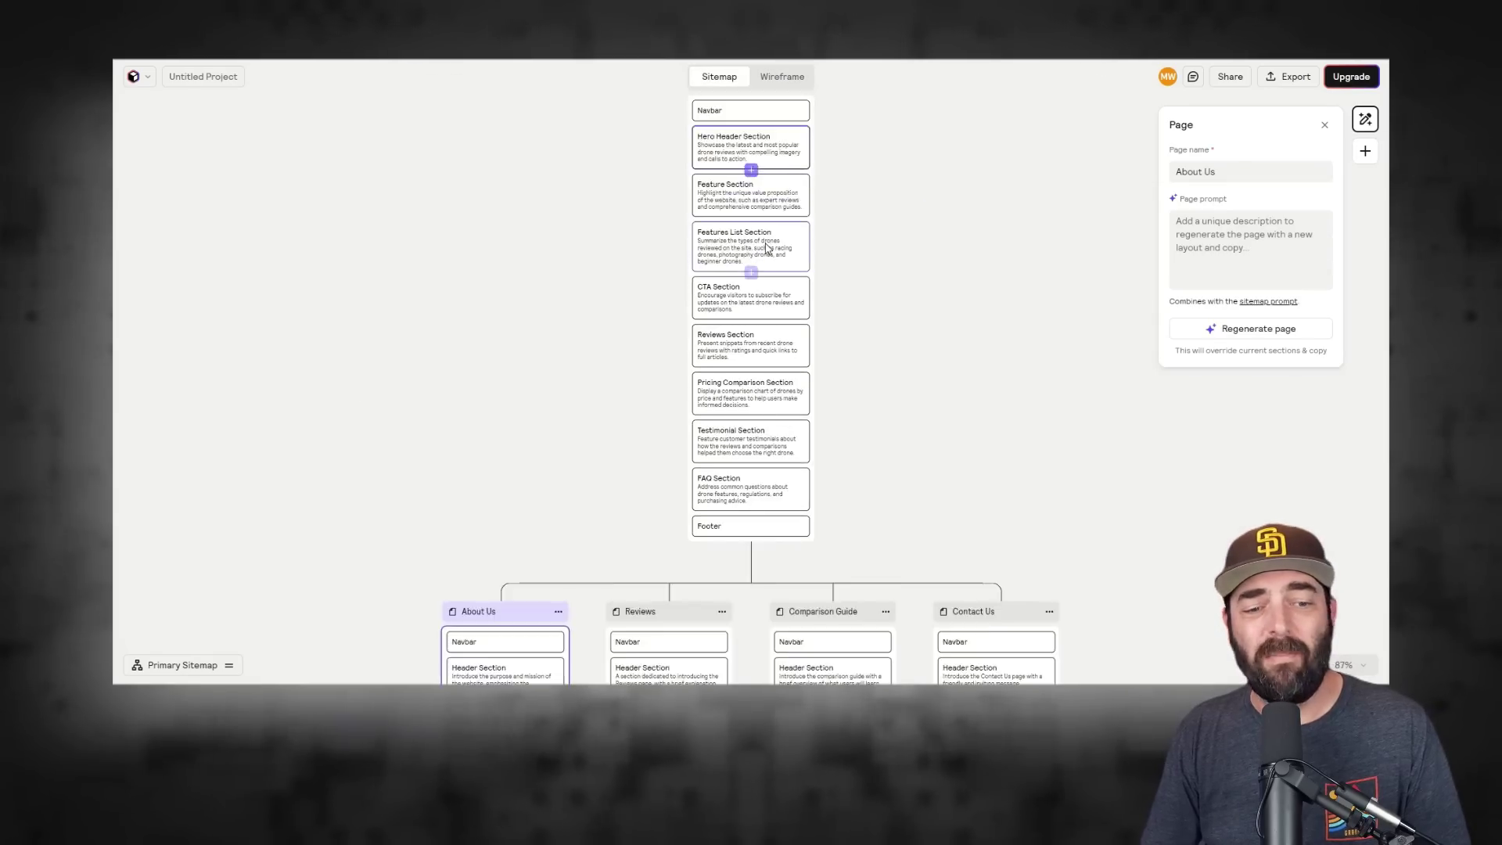
pyautogui.scroll(2, 753, 246)
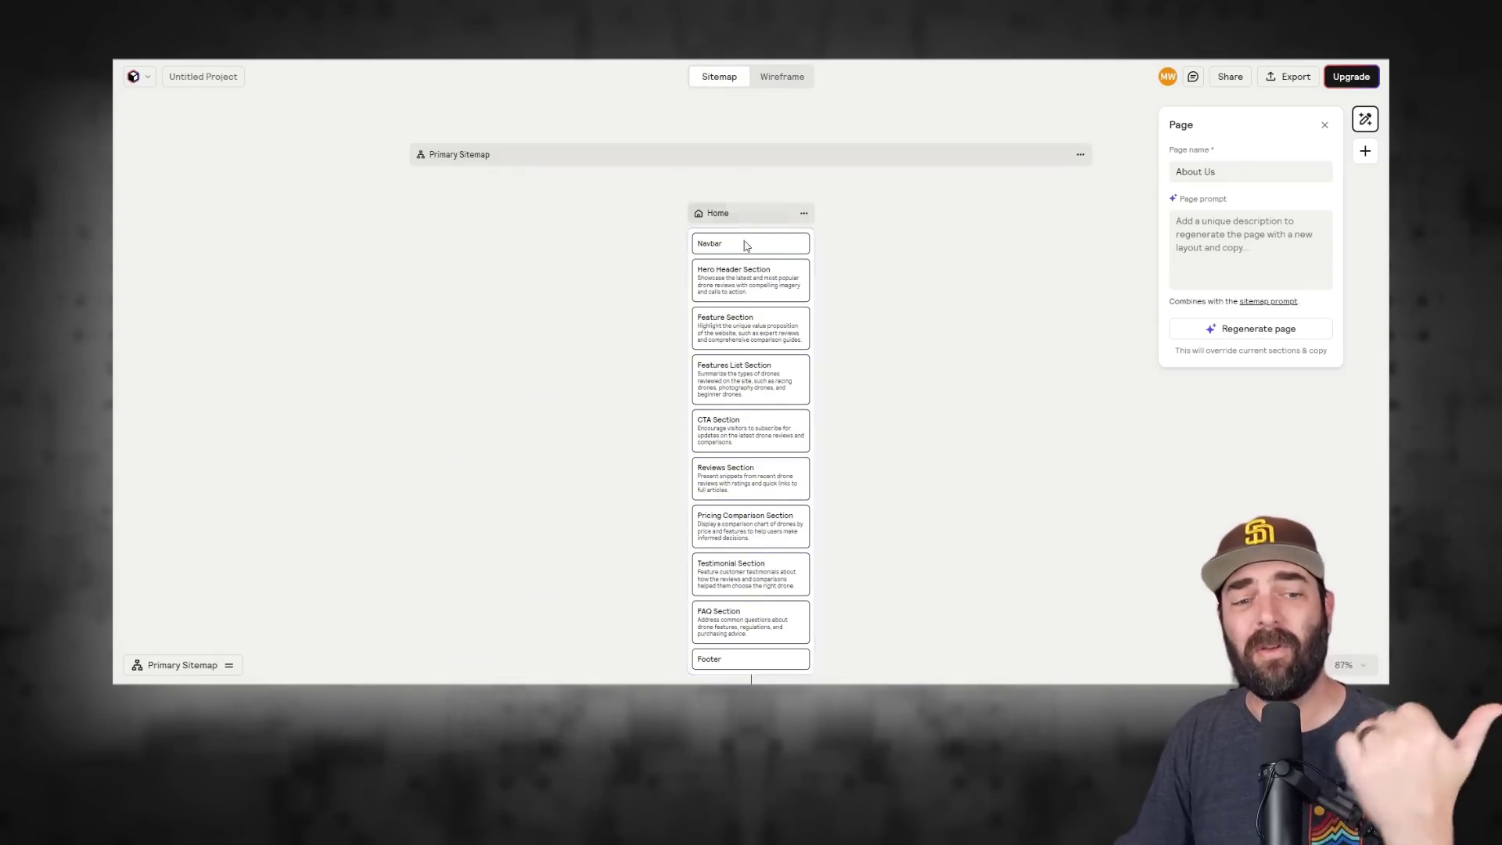
pyautogui.scroll(-4, 747, 259)
pyautogui.scroll(-3, 745, 261)
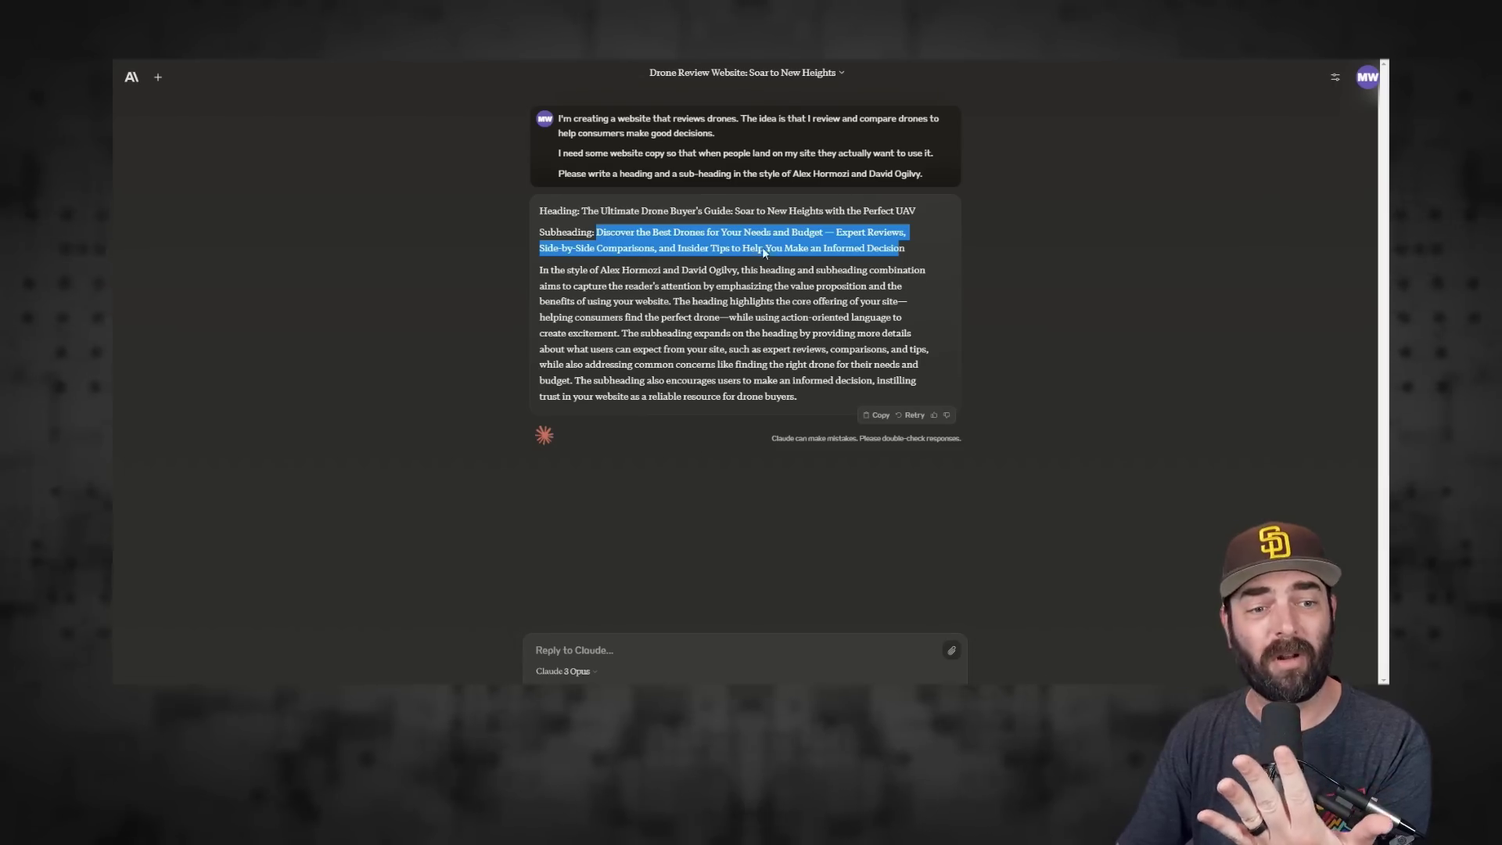
pyautogui.click(862, 322)
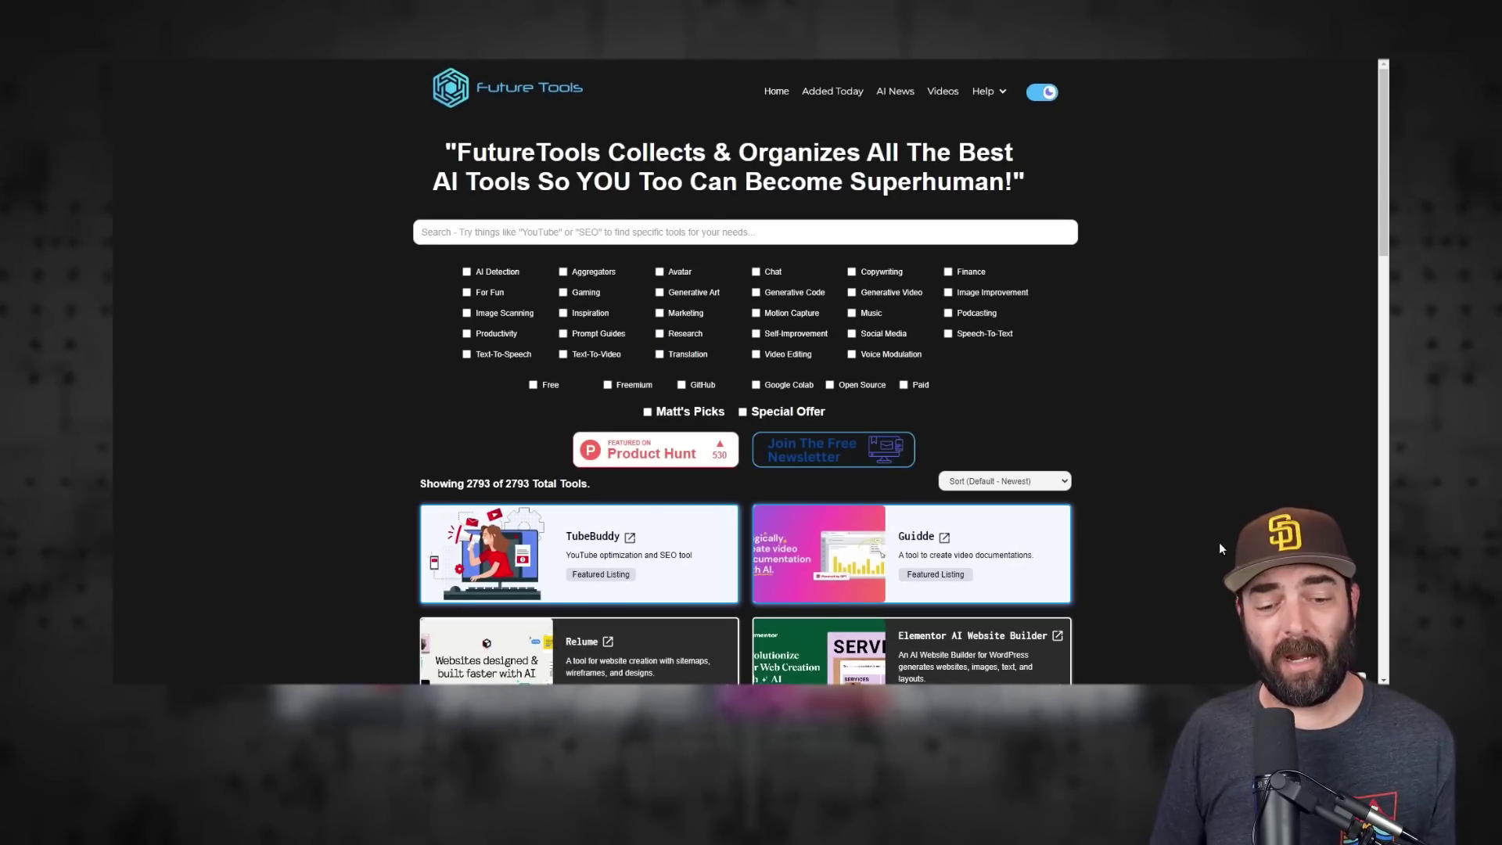
pyautogui.scroll(-5, 1190, 595)
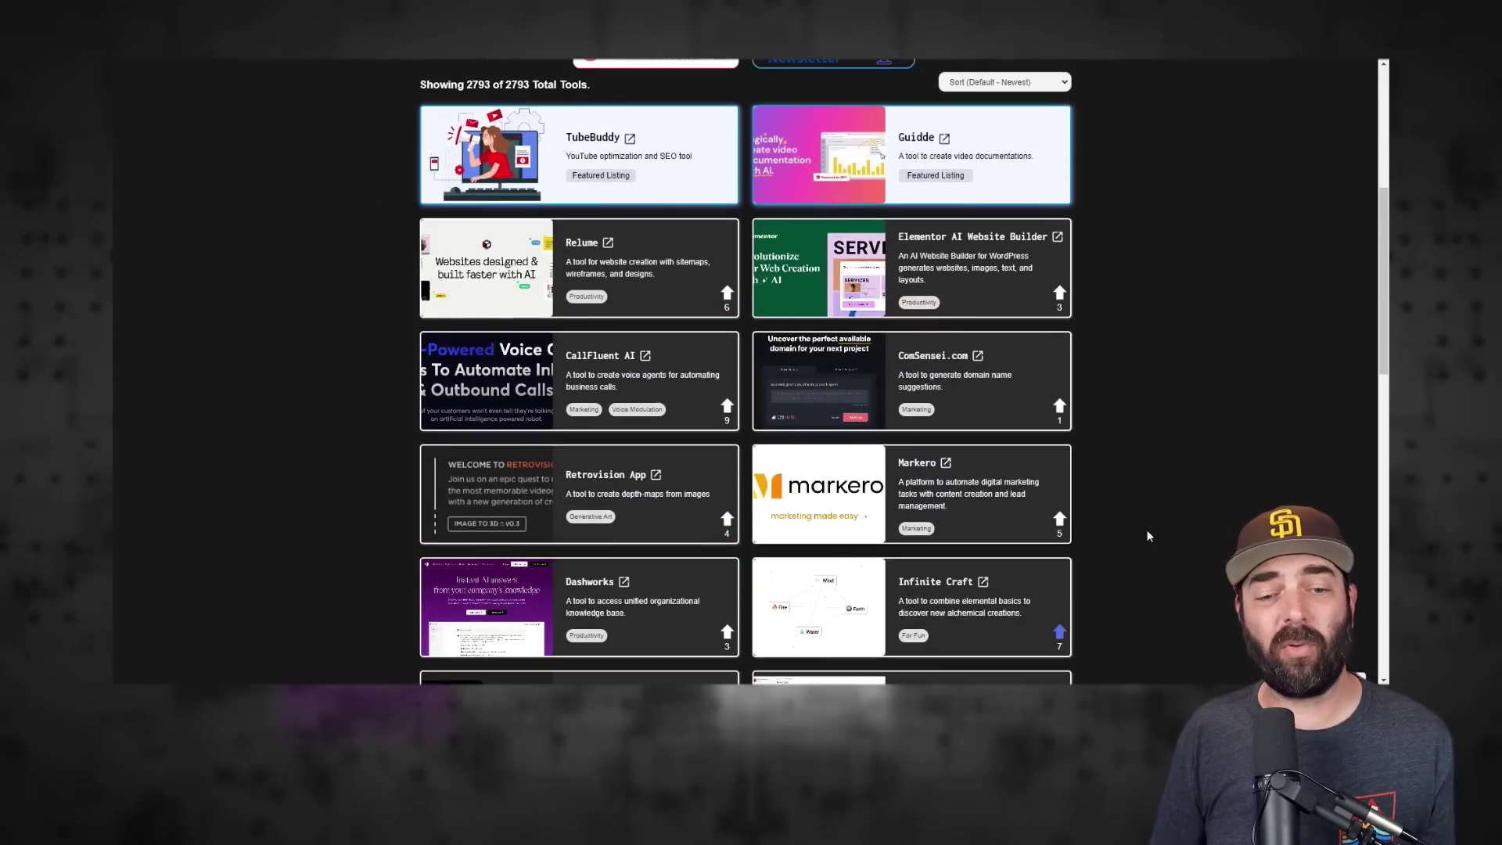
pyautogui.scroll(5, 1147, 536)
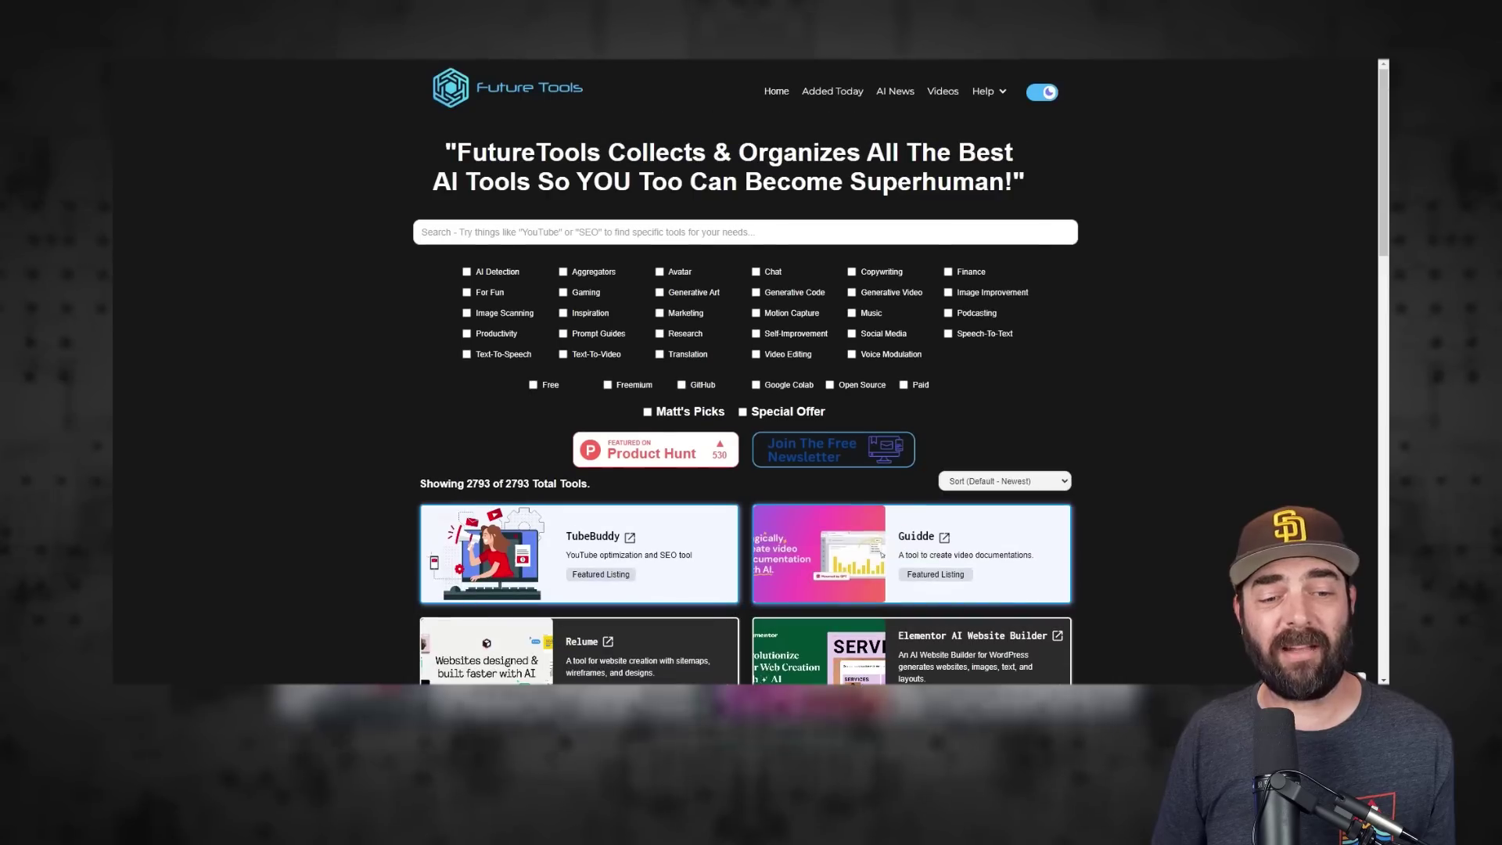